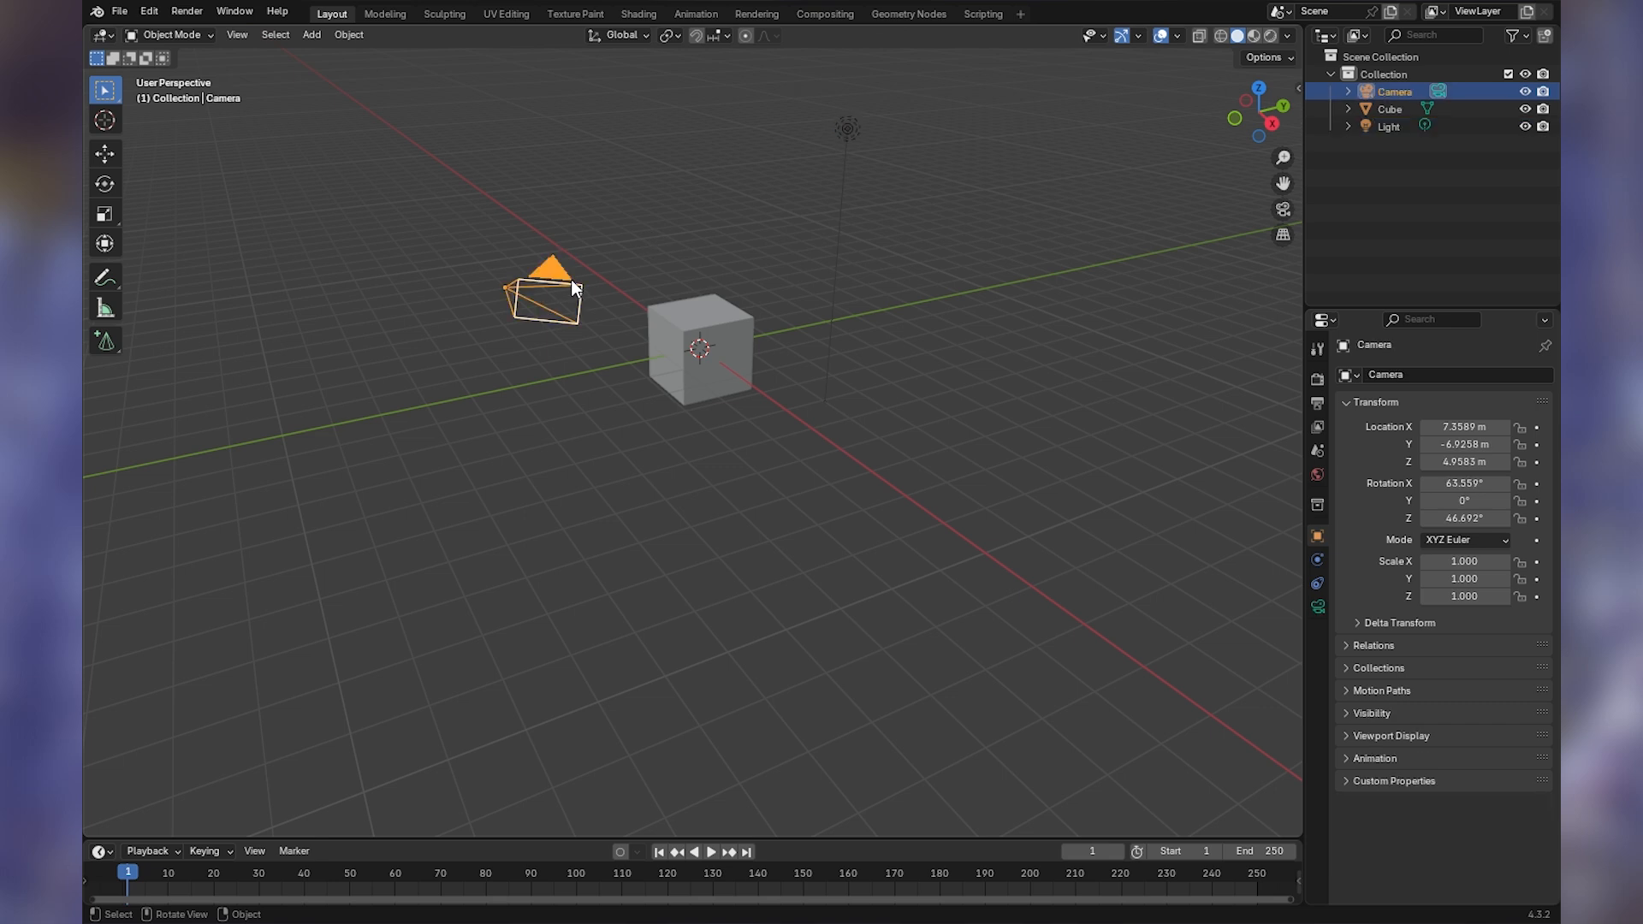
# - Move the cube freely away from the world origin and clear its location again
pyautogui.moveTo(690, 407); pyautogui.dragTo(393, 483, button='middle')
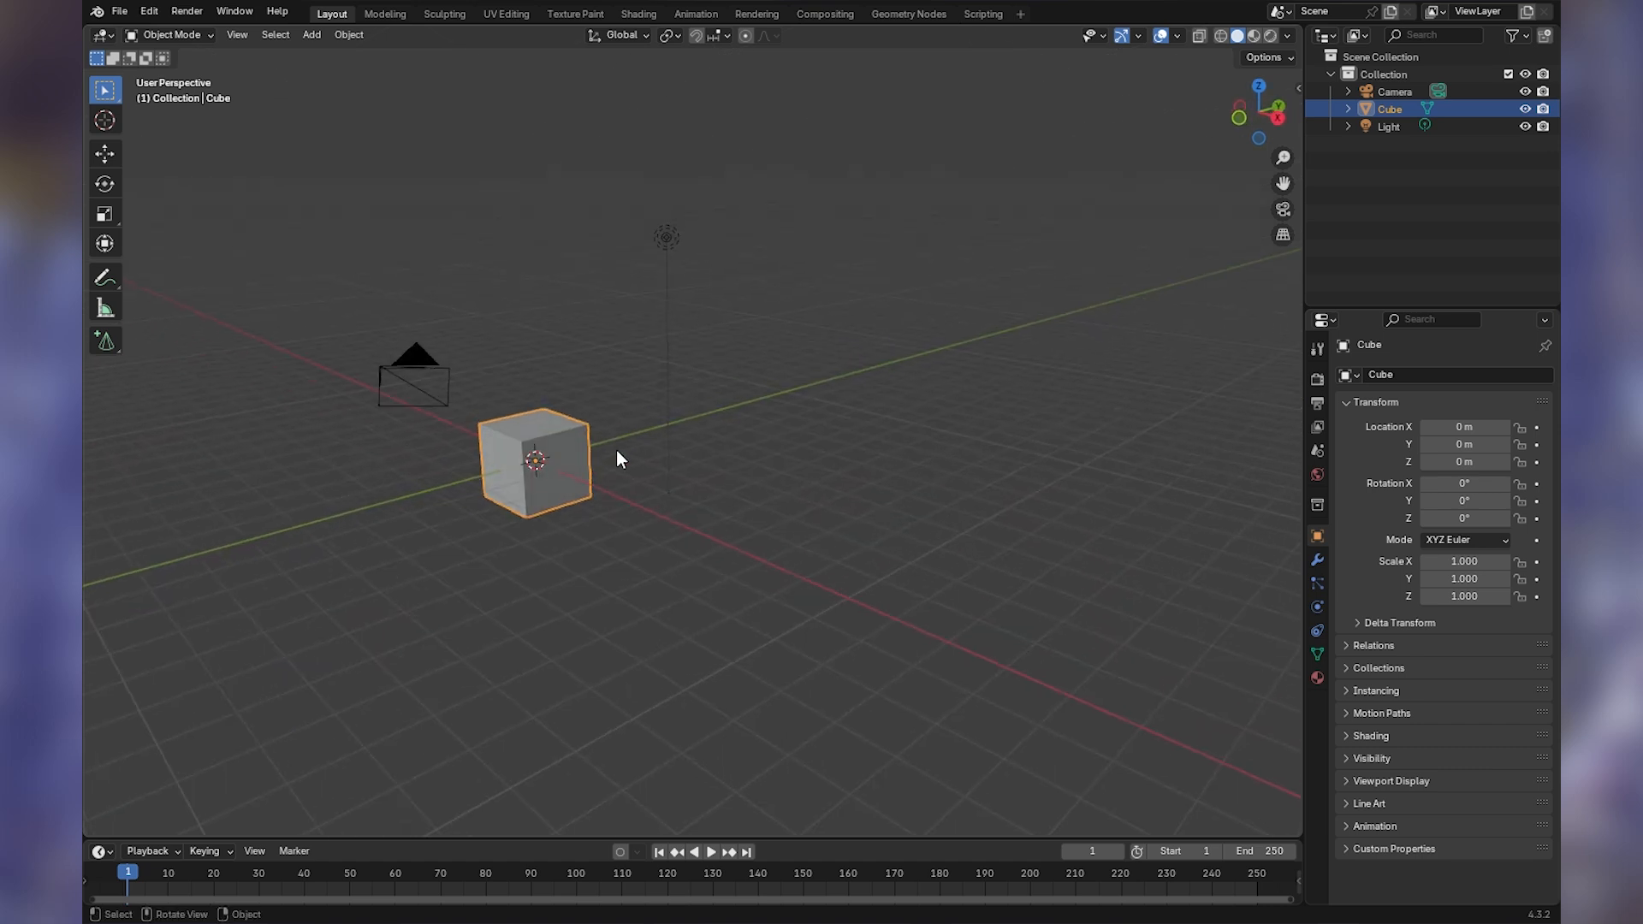
pyautogui.moveTo(608, 470); pyautogui.dragTo(767, 451, button='middle')
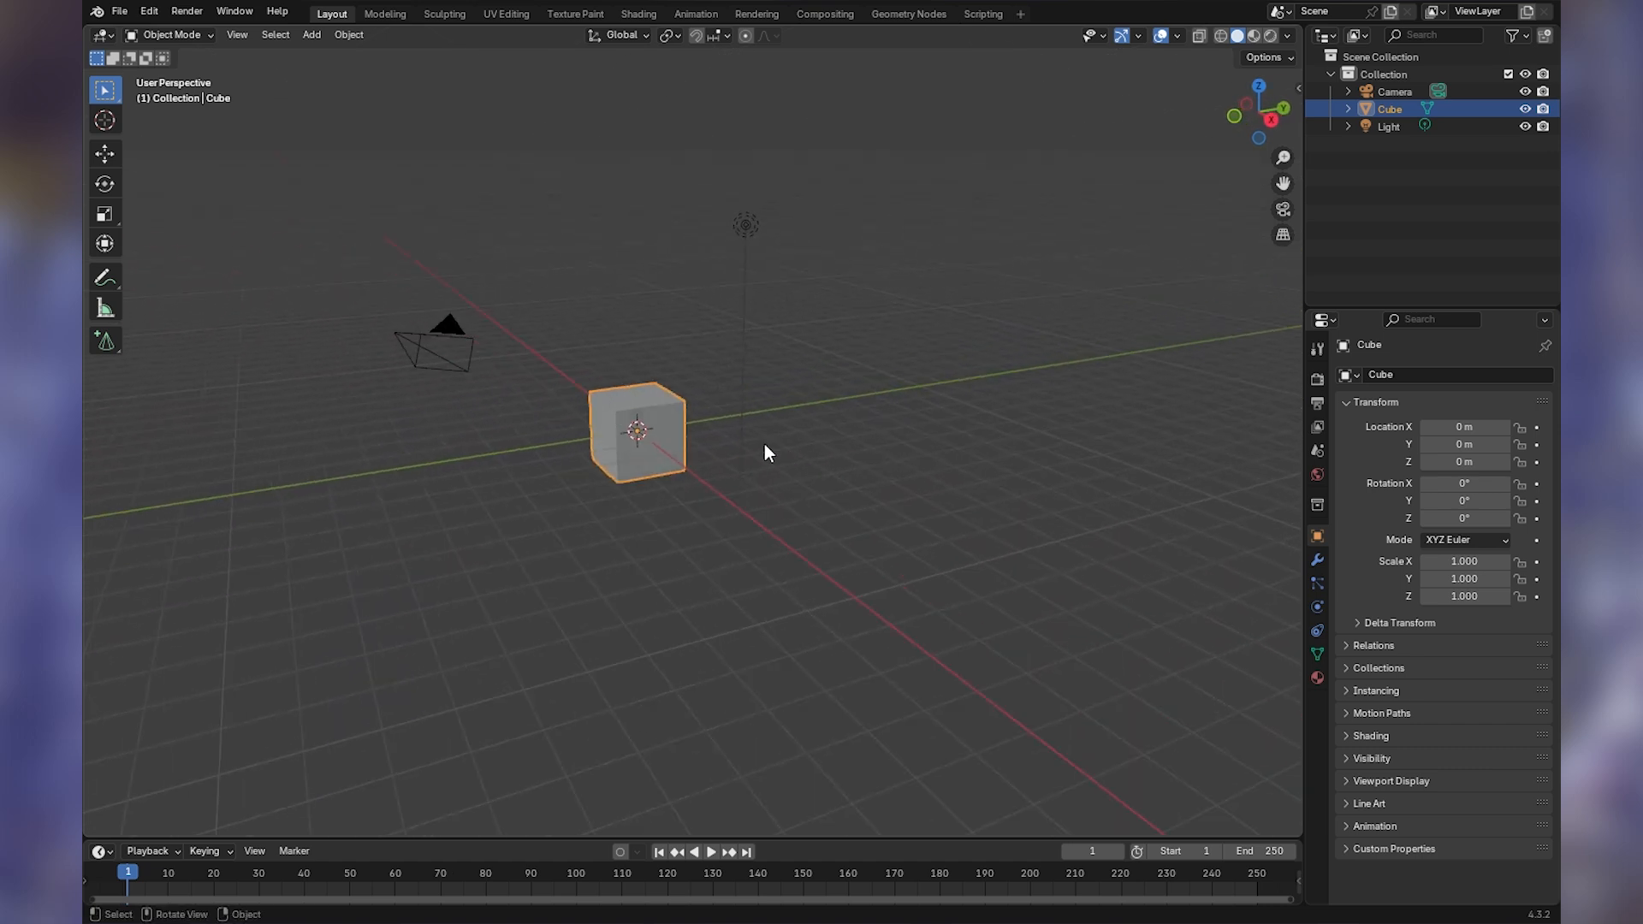
pyautogui.keyDown('ctrl'); pyautogui.moveTo(644, 485); pyautogui.dragTo(774, 417, button='middle'); pyautogui.keyUp('ctrl')
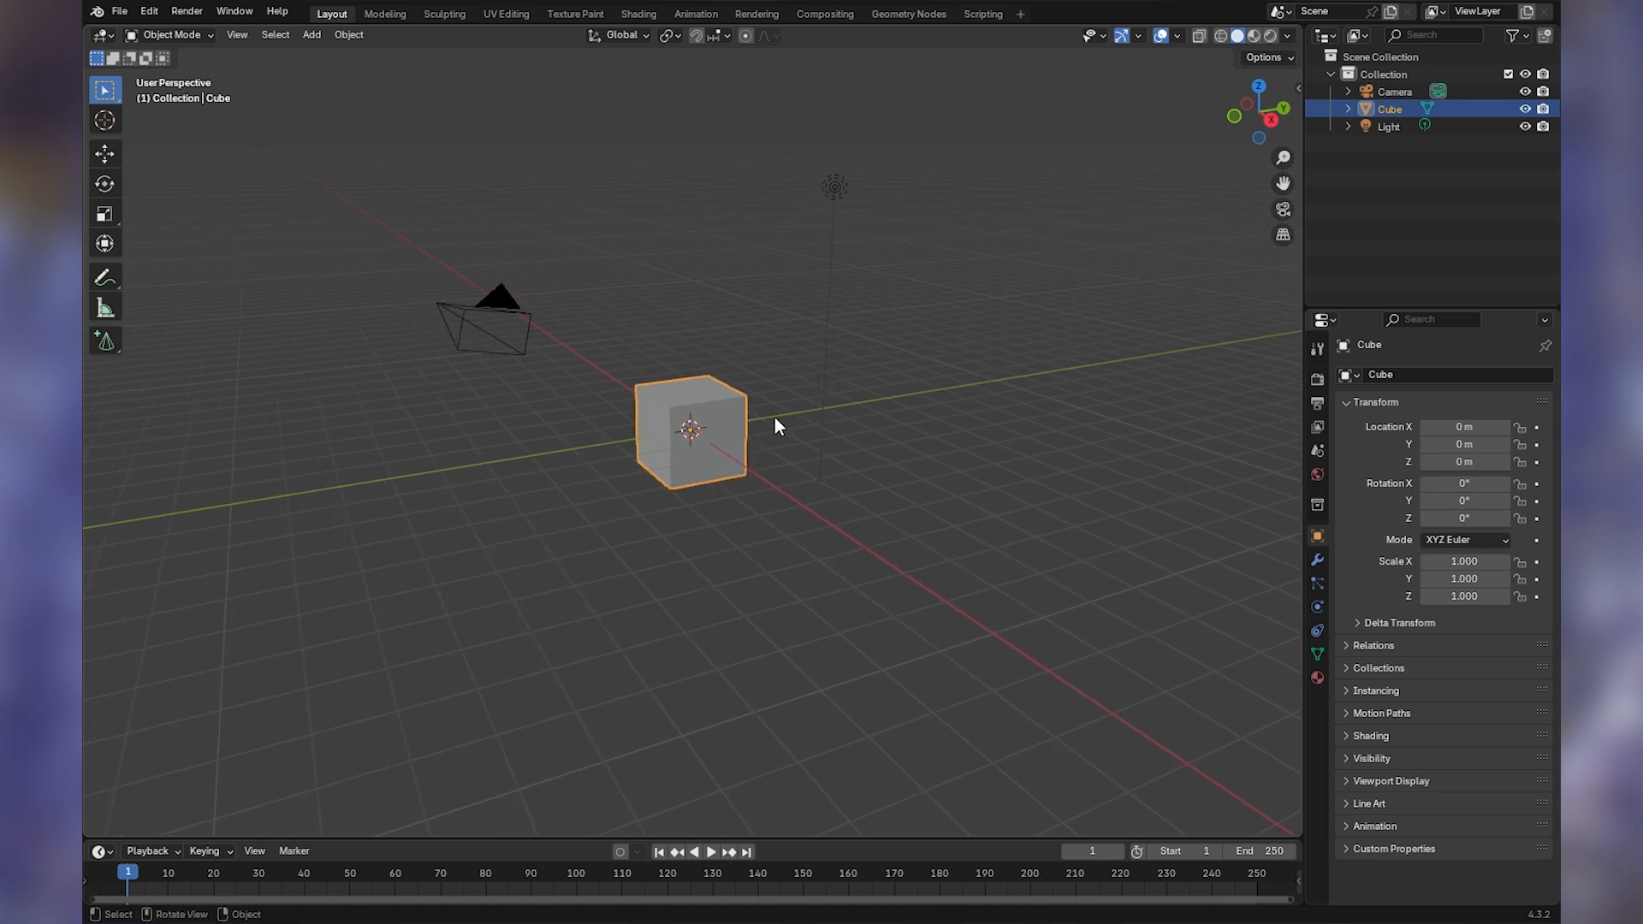
pyautogui.press('g')
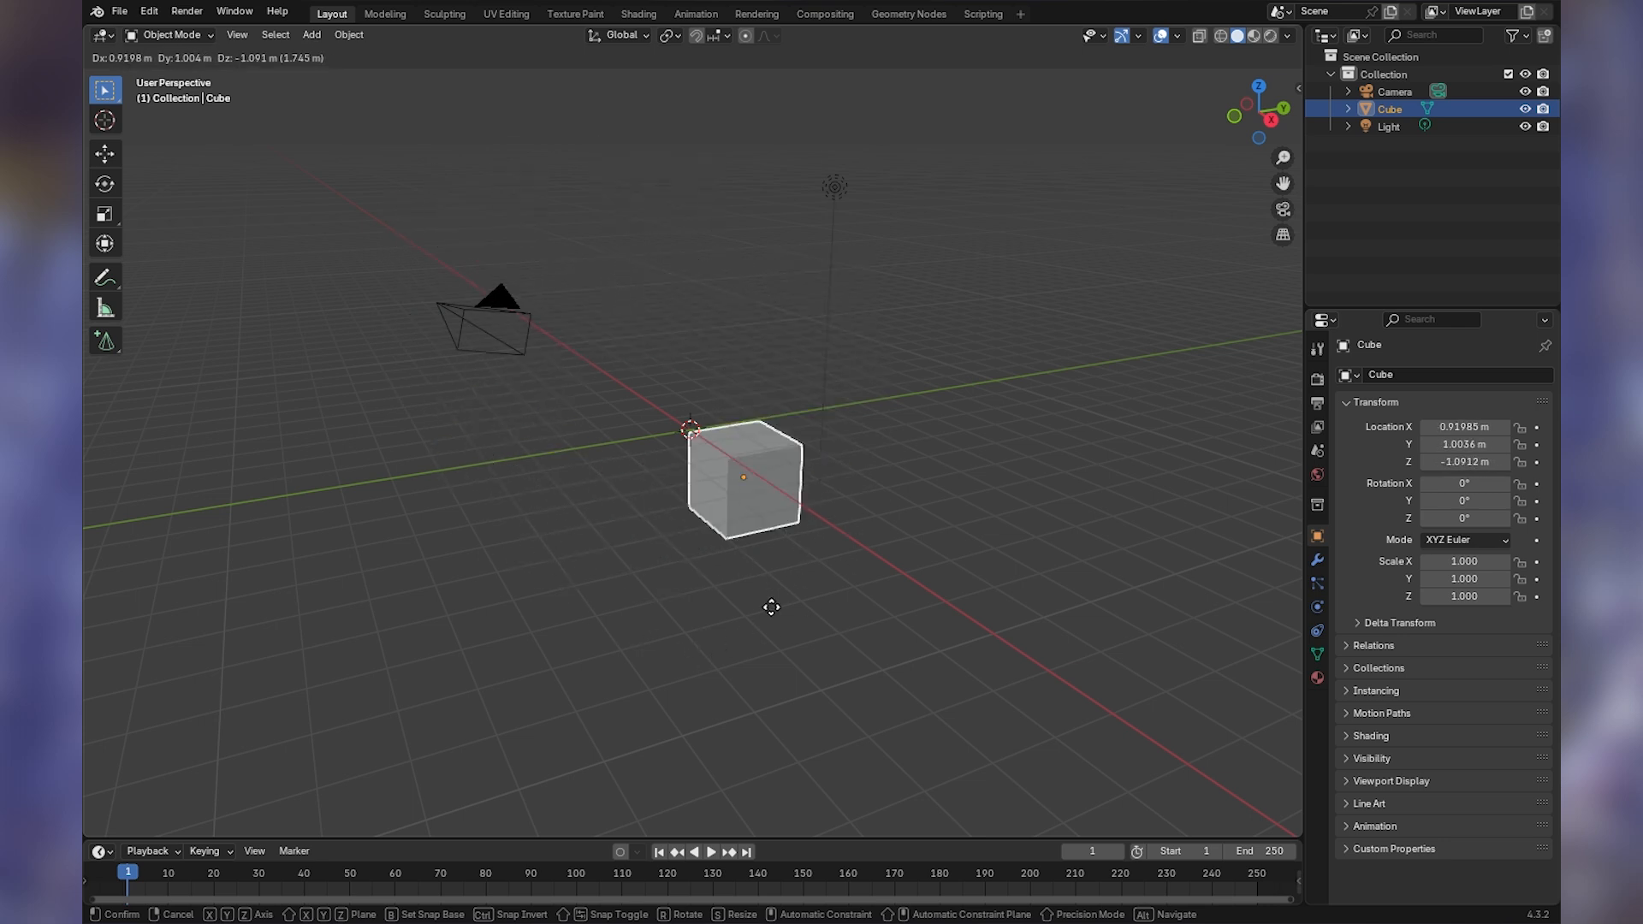
pyautogui.click(908, 87)
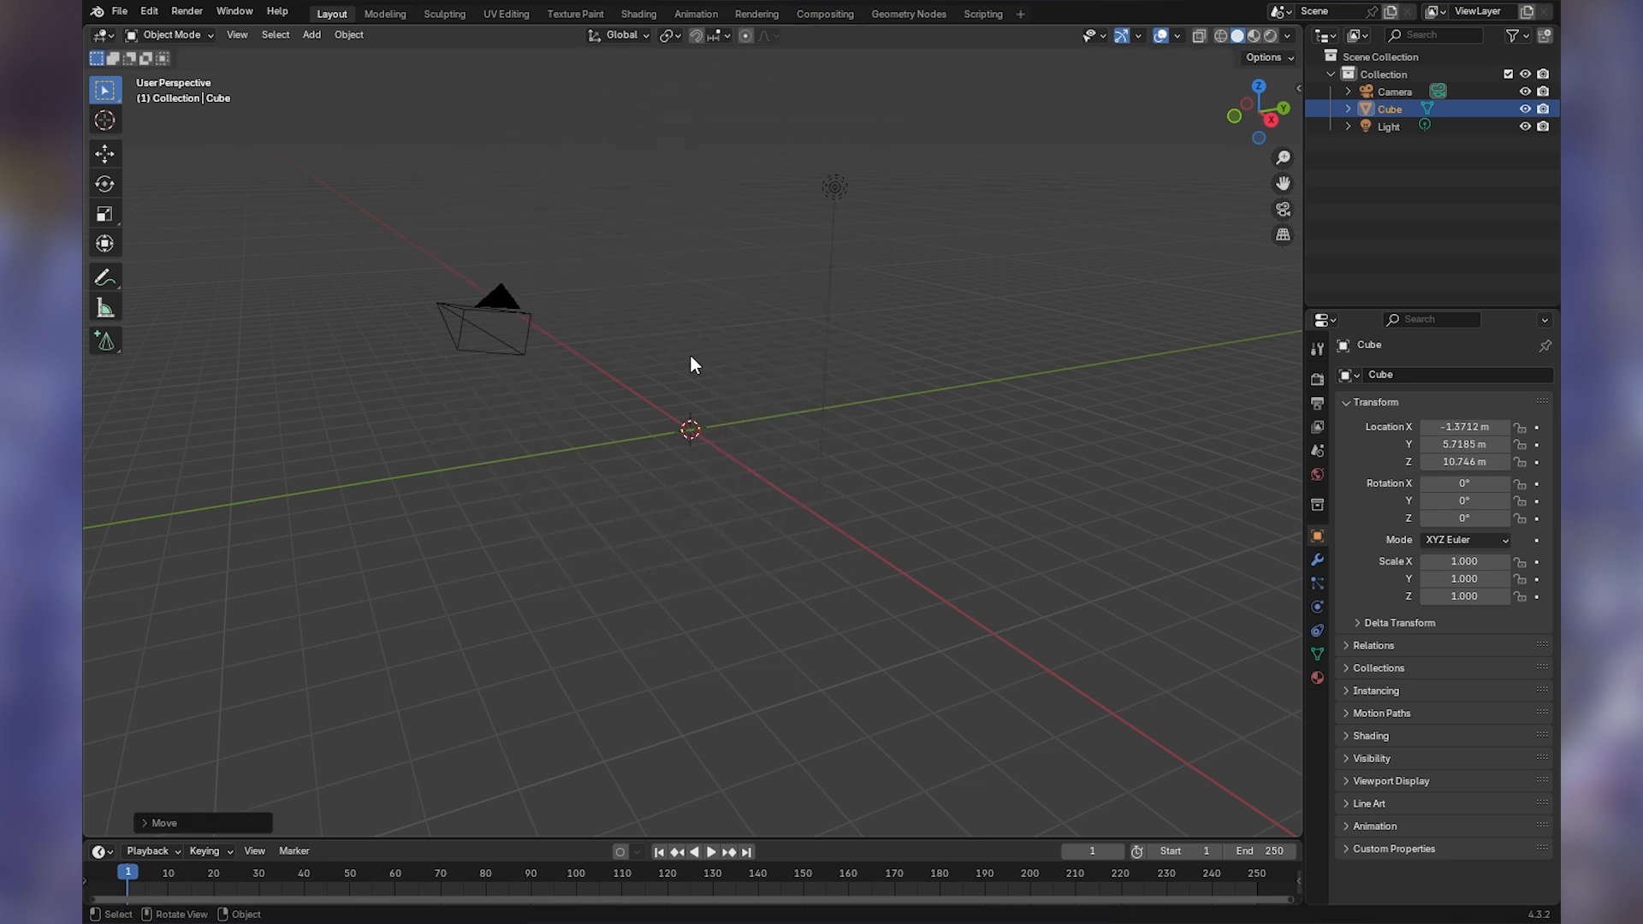
pyautogui.moveTo(550, 502); pyautogui.dragTo(892, 264, button='middle')
pyautogui.hotkey('alt', 'g')
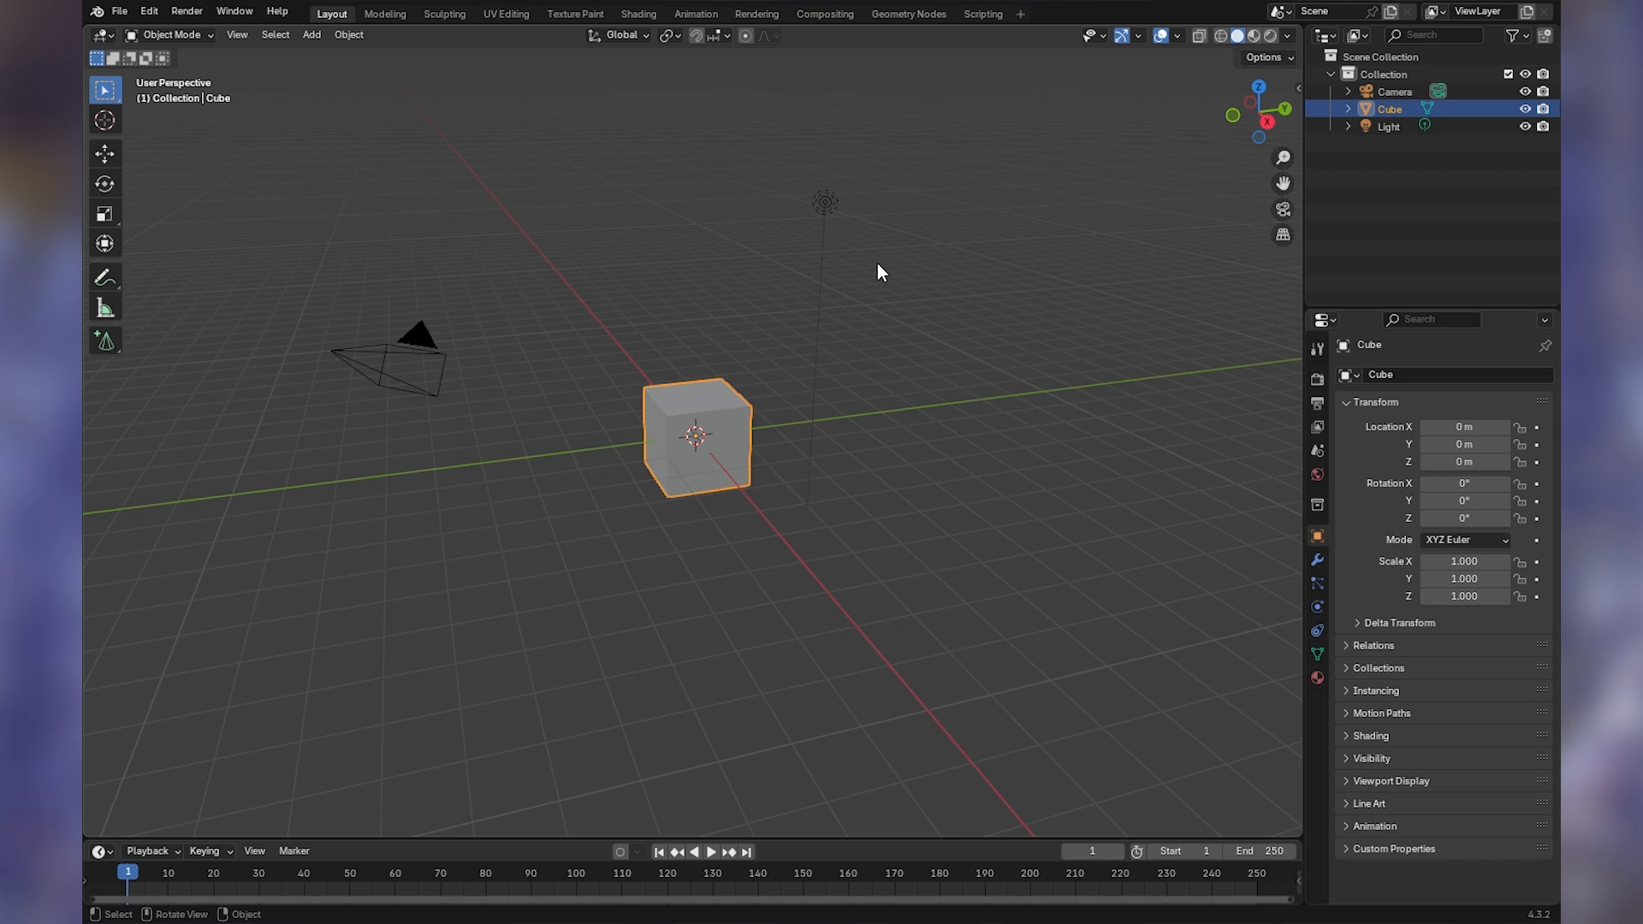
pyautogui.moveTo(684, 414); pyautogui.dragTo(652, 451, button='middle')
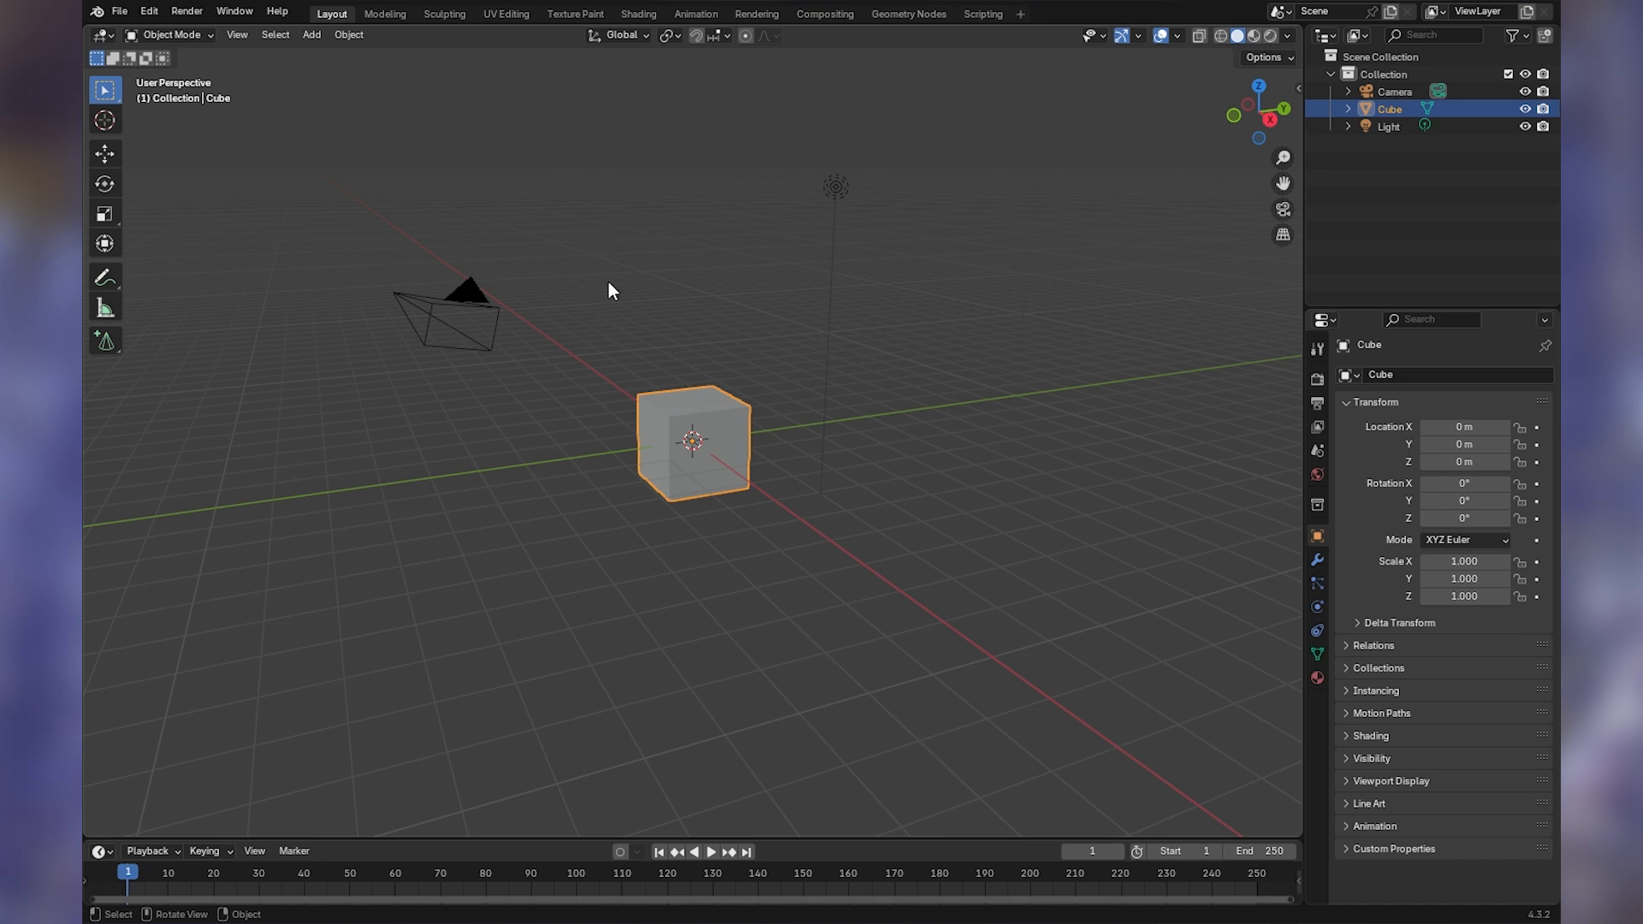
# - Hide the 3D viewport's toolbar and show it again
pyautogui.click(238, 34)
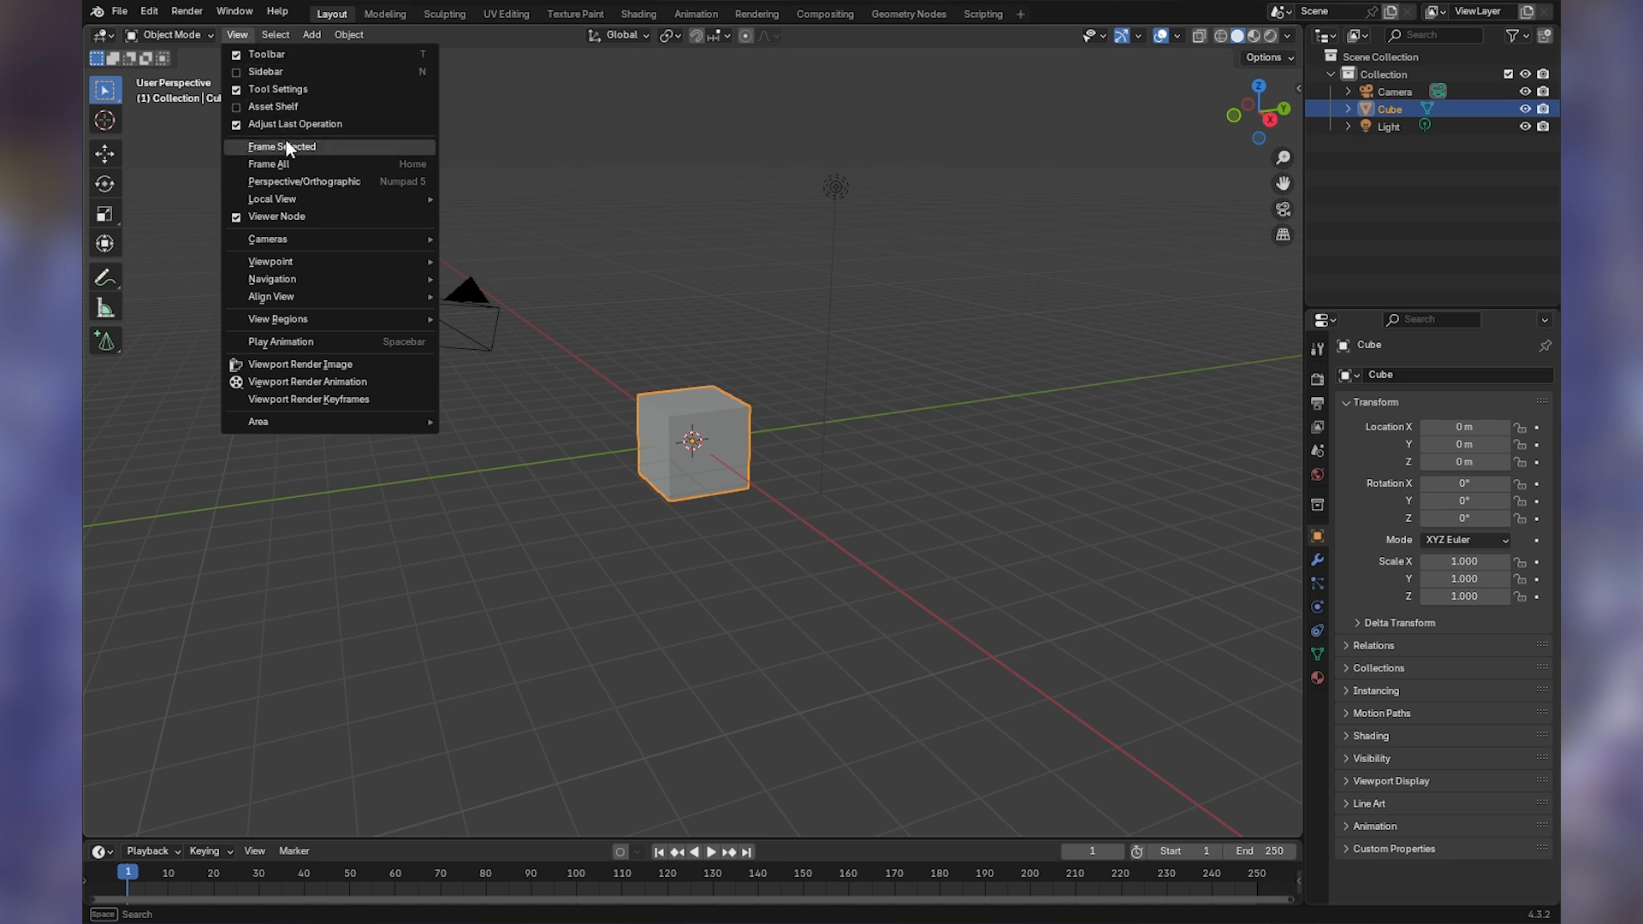
pyautogui.click(274, 53)
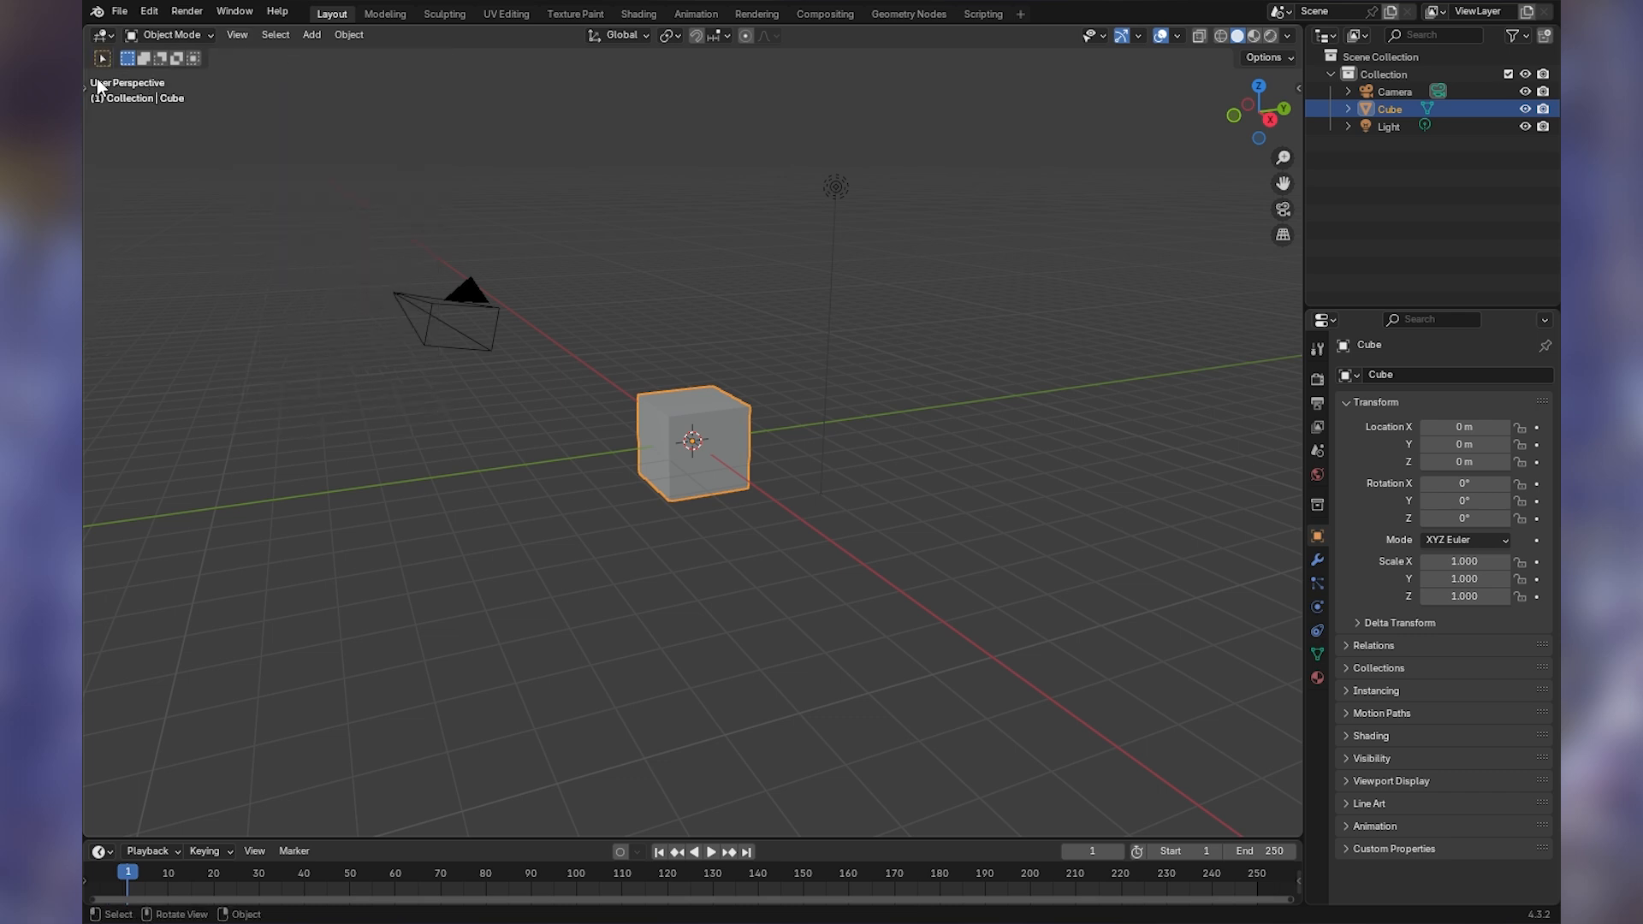
pyautogui.click(243, 34)
pyautogui.click(236, 53)
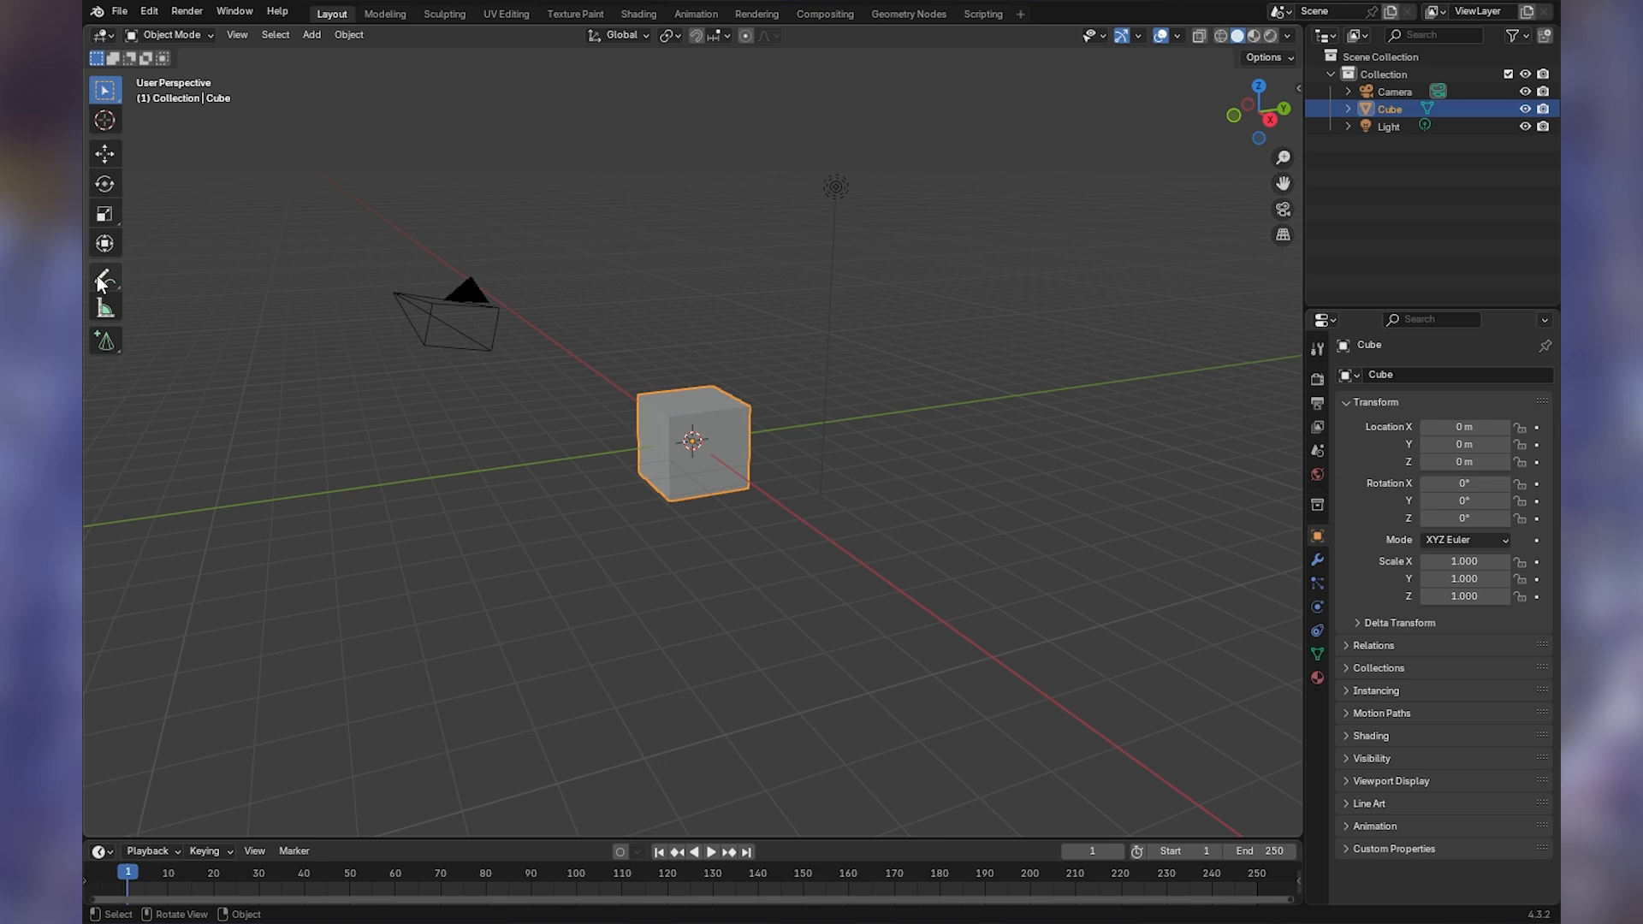
# - Show the 3D viewport's sidebar with the cube selected
pyautogui.click(236, 35)
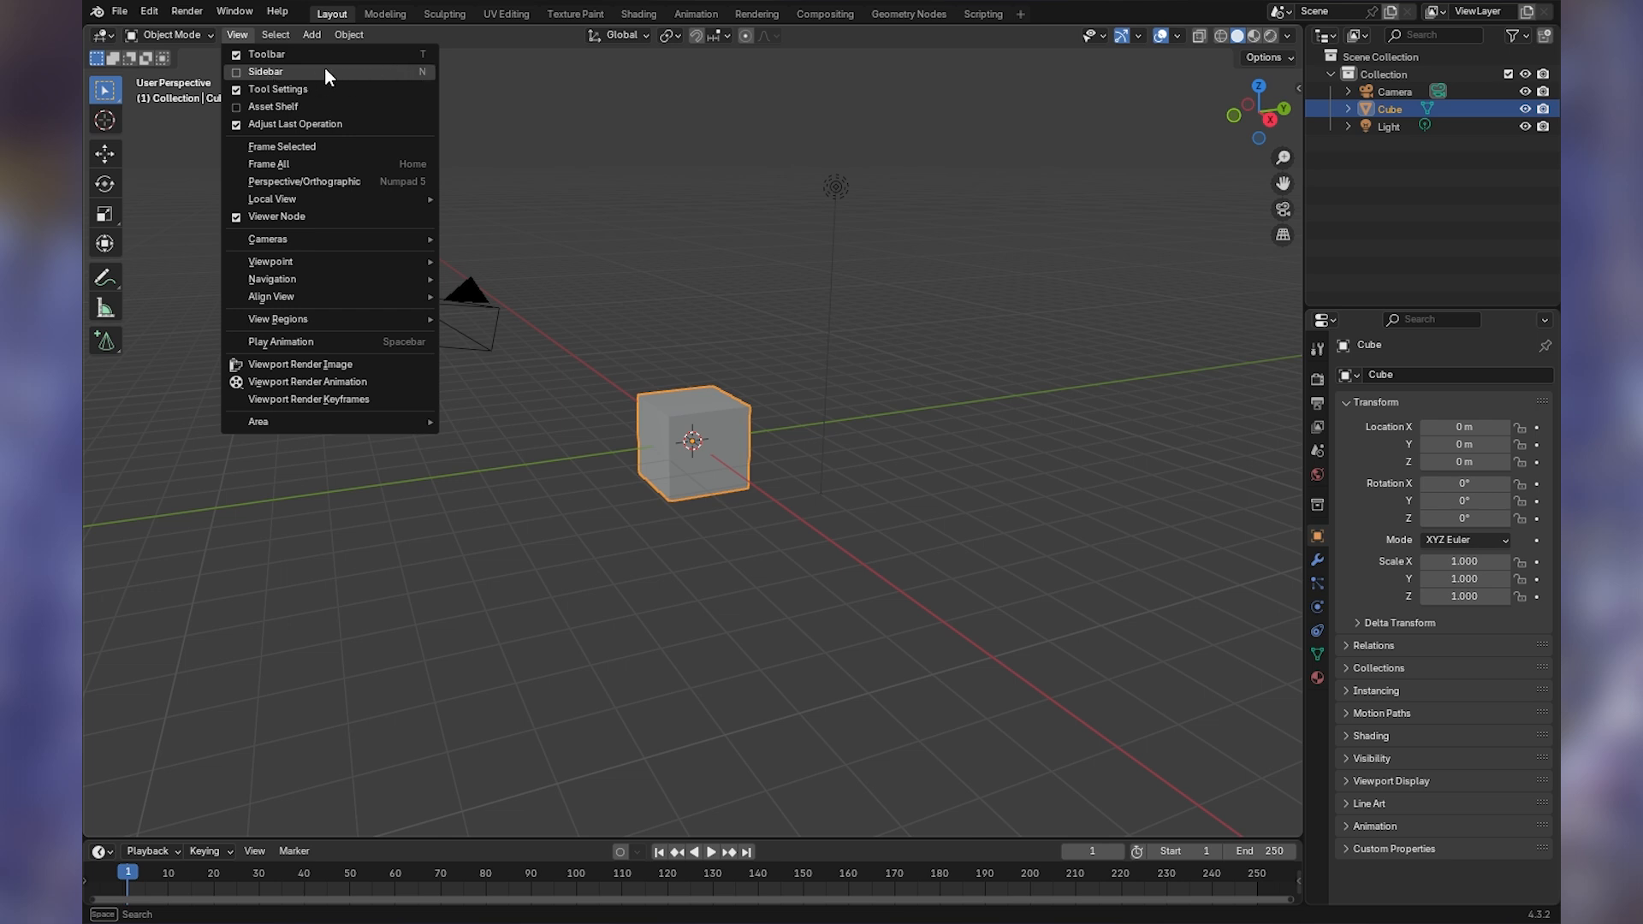
pyautogui.click(279, 73)
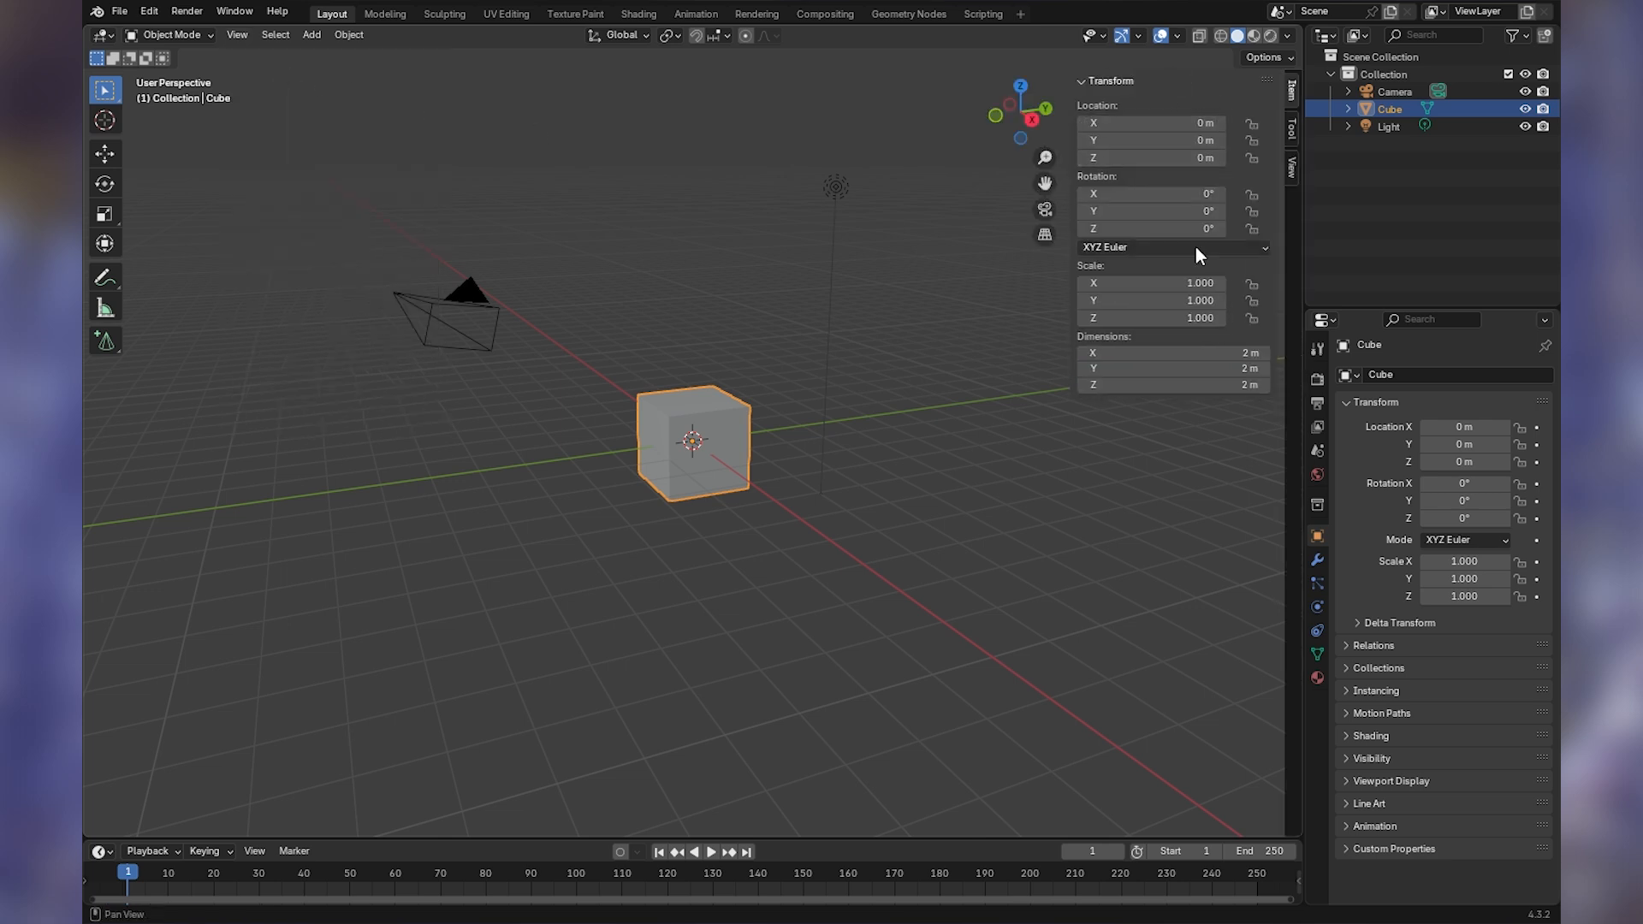
pyautogui.click(715, 383)
pyautogui.click(705, 408)
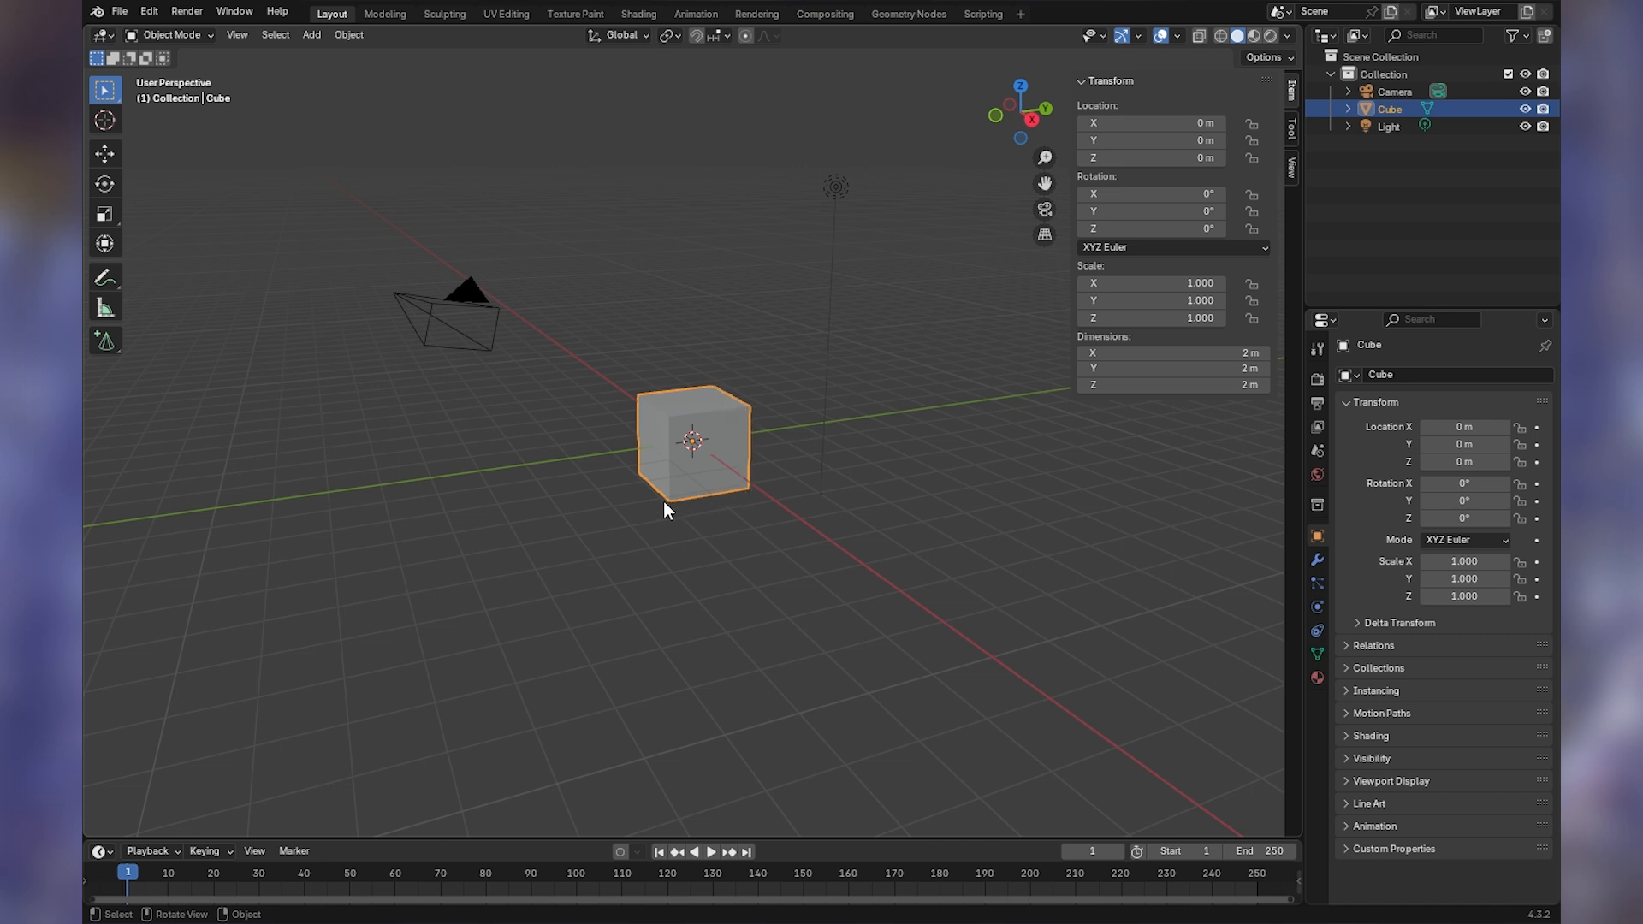
# - Examine the sidebar transform values of the light, the camera and the cube by selecting each in turn
pyautogui.click(825, 185)
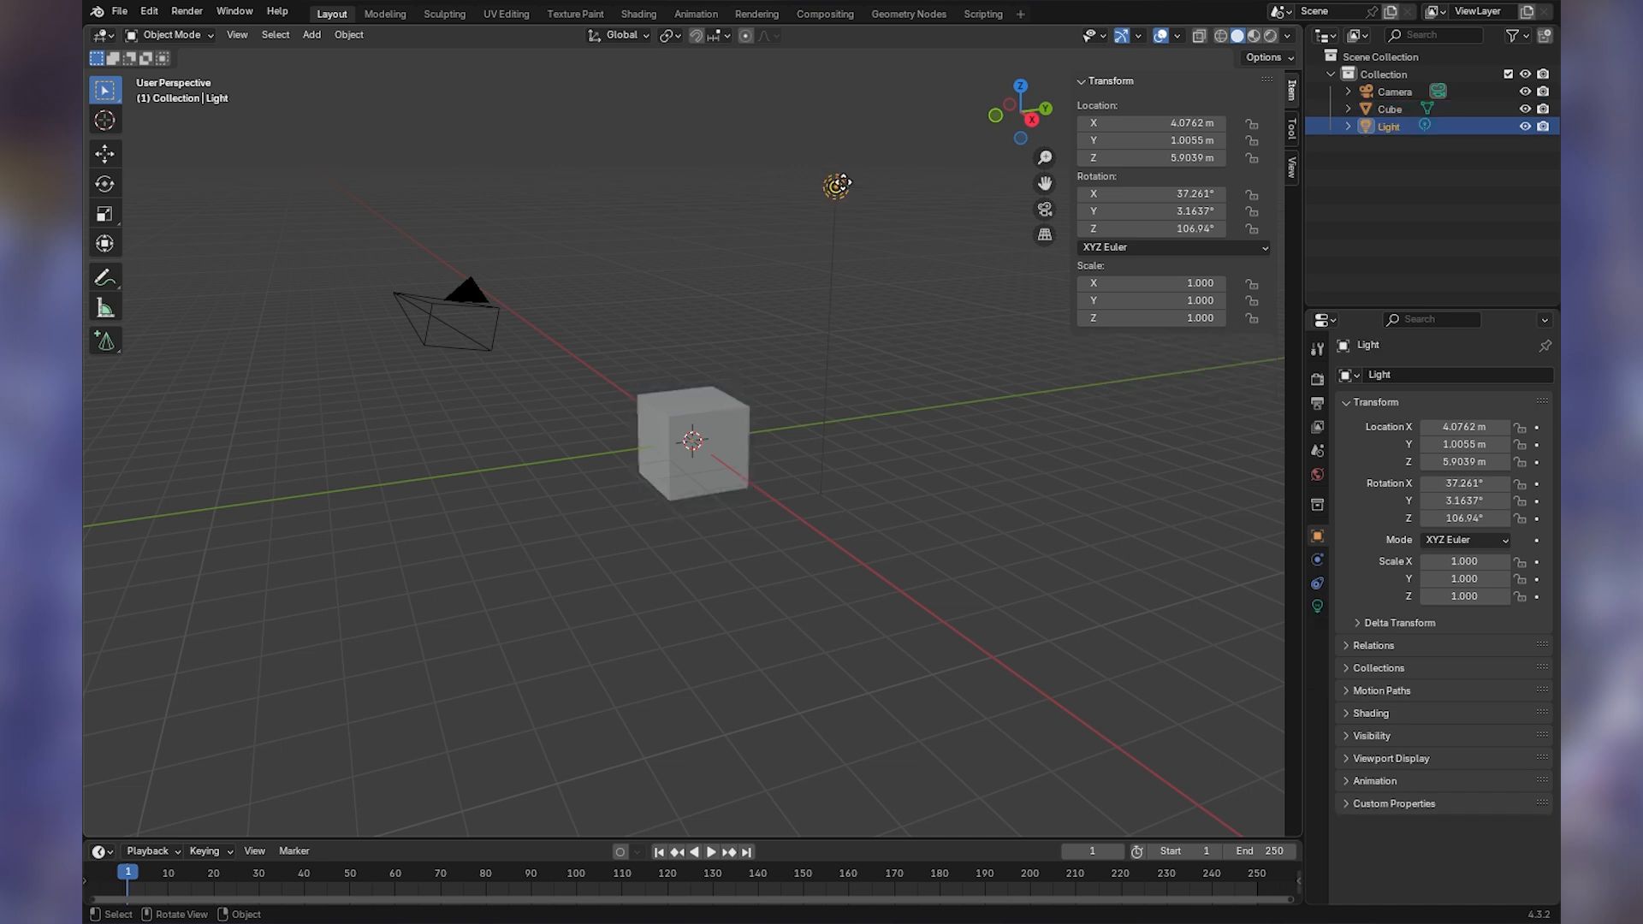
pyautogui.click(476, 295)
pyautogui.click(719, 394)
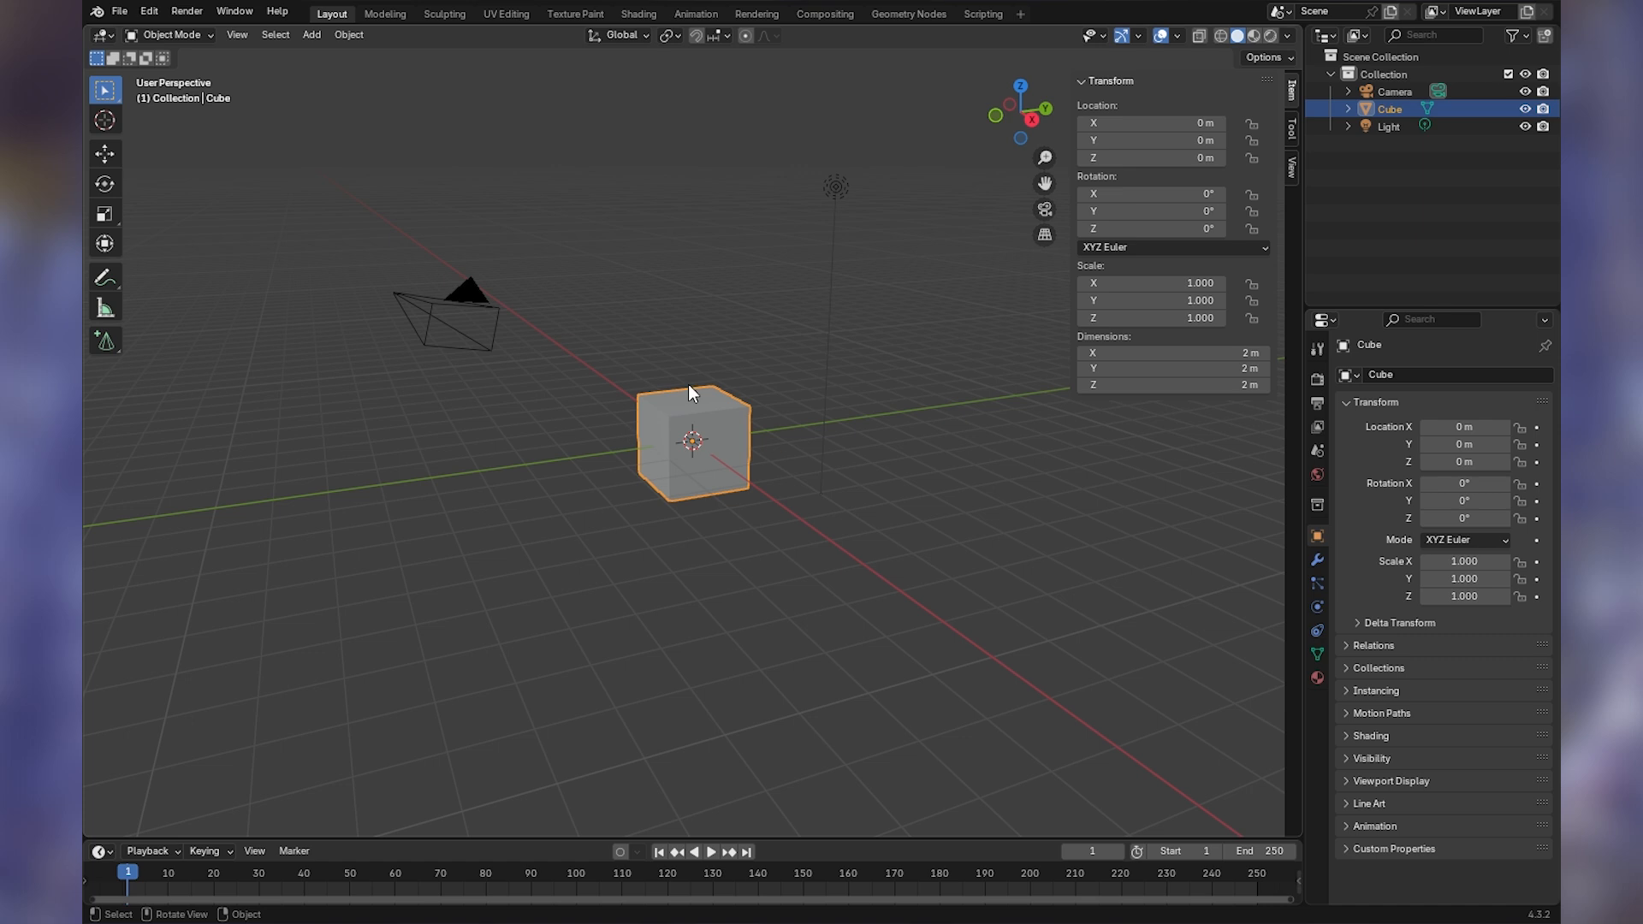
pyautogui.moveTo(902, 435)
pyautogui.mouseDown(button='middle')
pyautogui.moveTo(733, 417)
pyautogui.moveTo(830, 444)
pyautogui.moveTo(900, 438)
pyautogui.moveTo(897, 407)
pyautogui.mouseUp(button='middle')
pyautogui.click(832, 189)
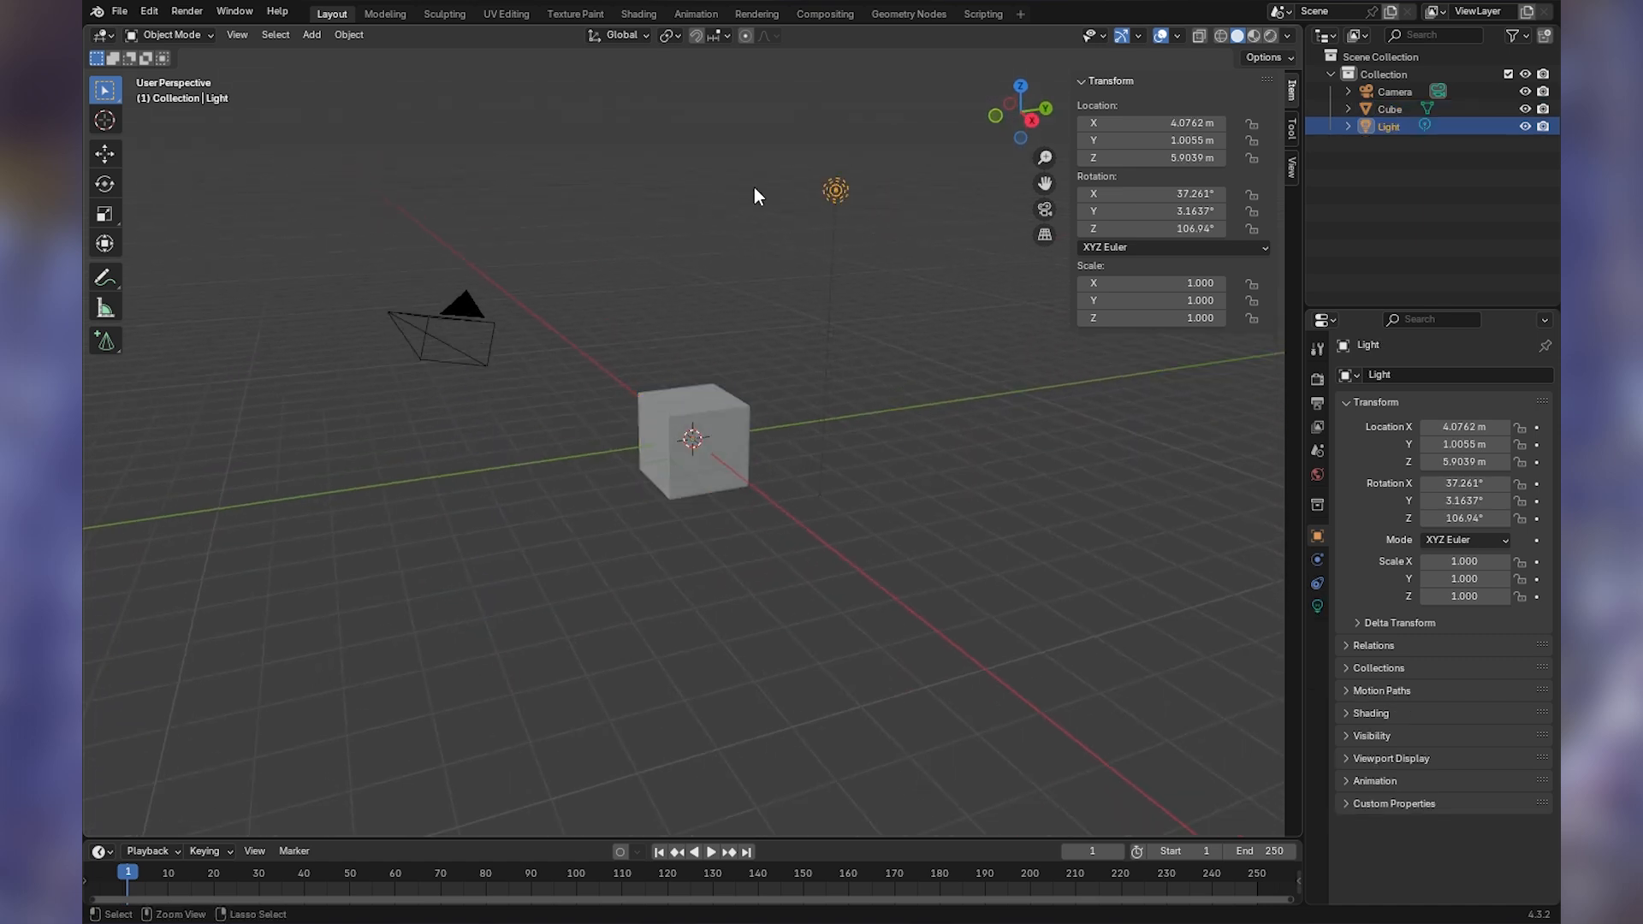
pyautogui.click(419, 318)
pyautogui.click(836, 189)
pyautogui.click(719, 401)
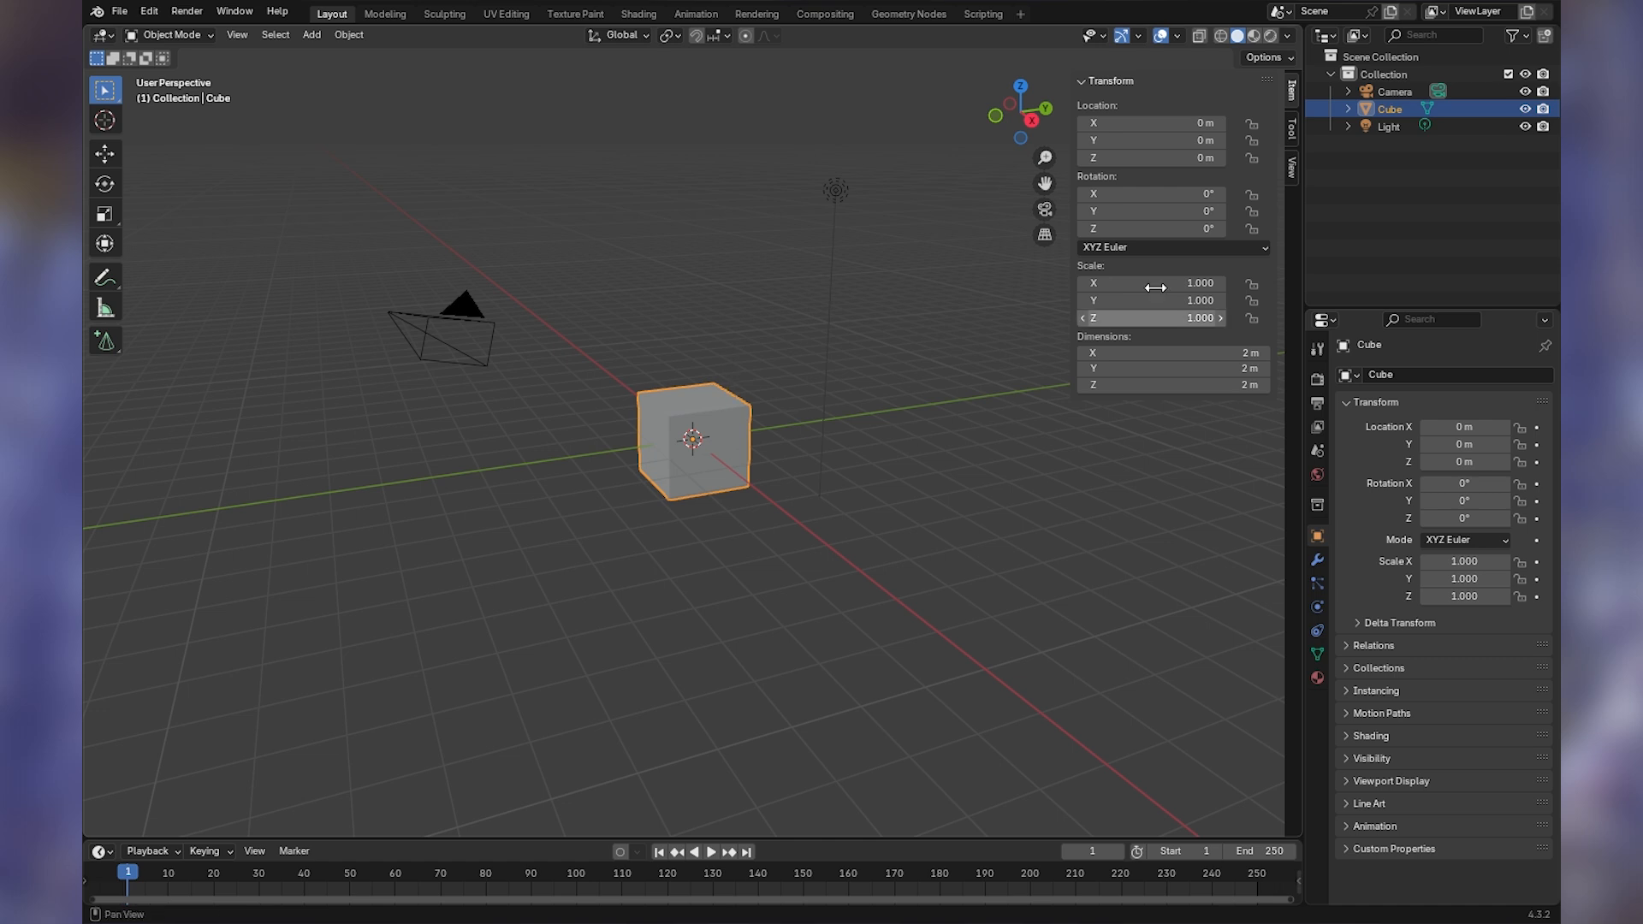
# - Try changing the cube's Y location and X rotation through the sidebar values, reverting each change
pyautogui.moveTo(1130, 139)
pyautogui.mouseDown()
pyautogui.moveTo(1207, 140)
pyautogui.moveTo(1051, 140)
pyautogui.moveTo(1220, 139)
pyautogui.moveTo(1120, 139)
pyautogui.mouseUp()
pyautogui.hotkey('alt', 'g')
pyautogui.moveTo(1123, 192); pyautogui.dragTo(1143, 192)
pyautogui.hotkey('ctrl', 'z')
# - Try stretching the cube along X with a scale of 2.210 and with a dimension of 11.7 m, clearing the scale each time
pyautogui.moveTo(1156, 282); pyautogui.dragTo(1196, 283)
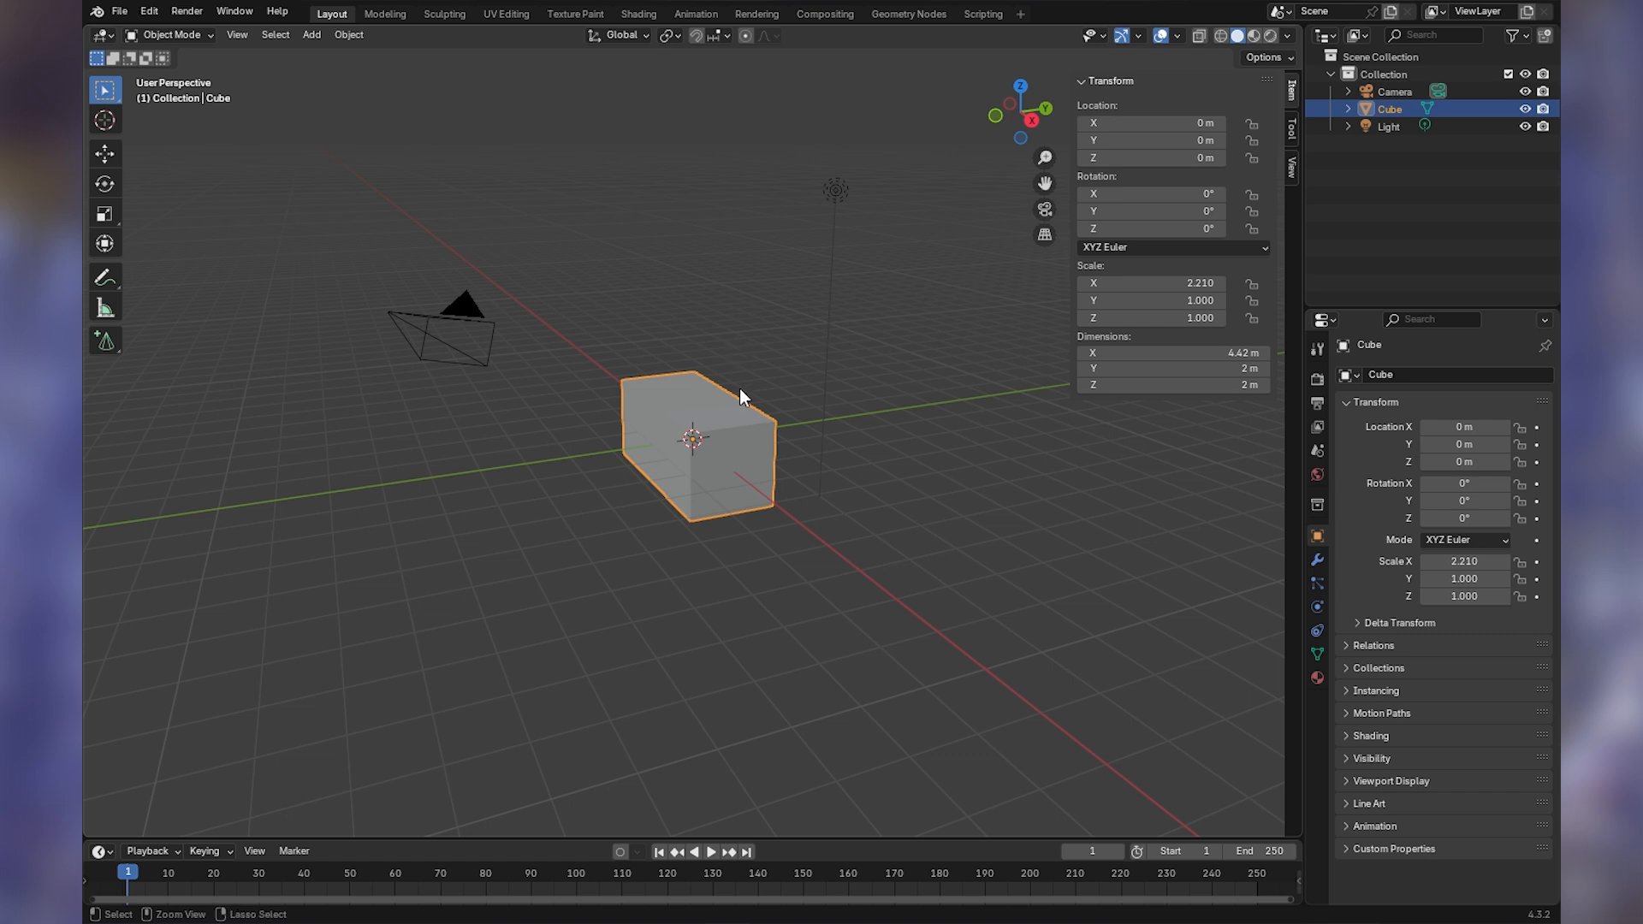
pyautogui.hotkey('alt', 's')
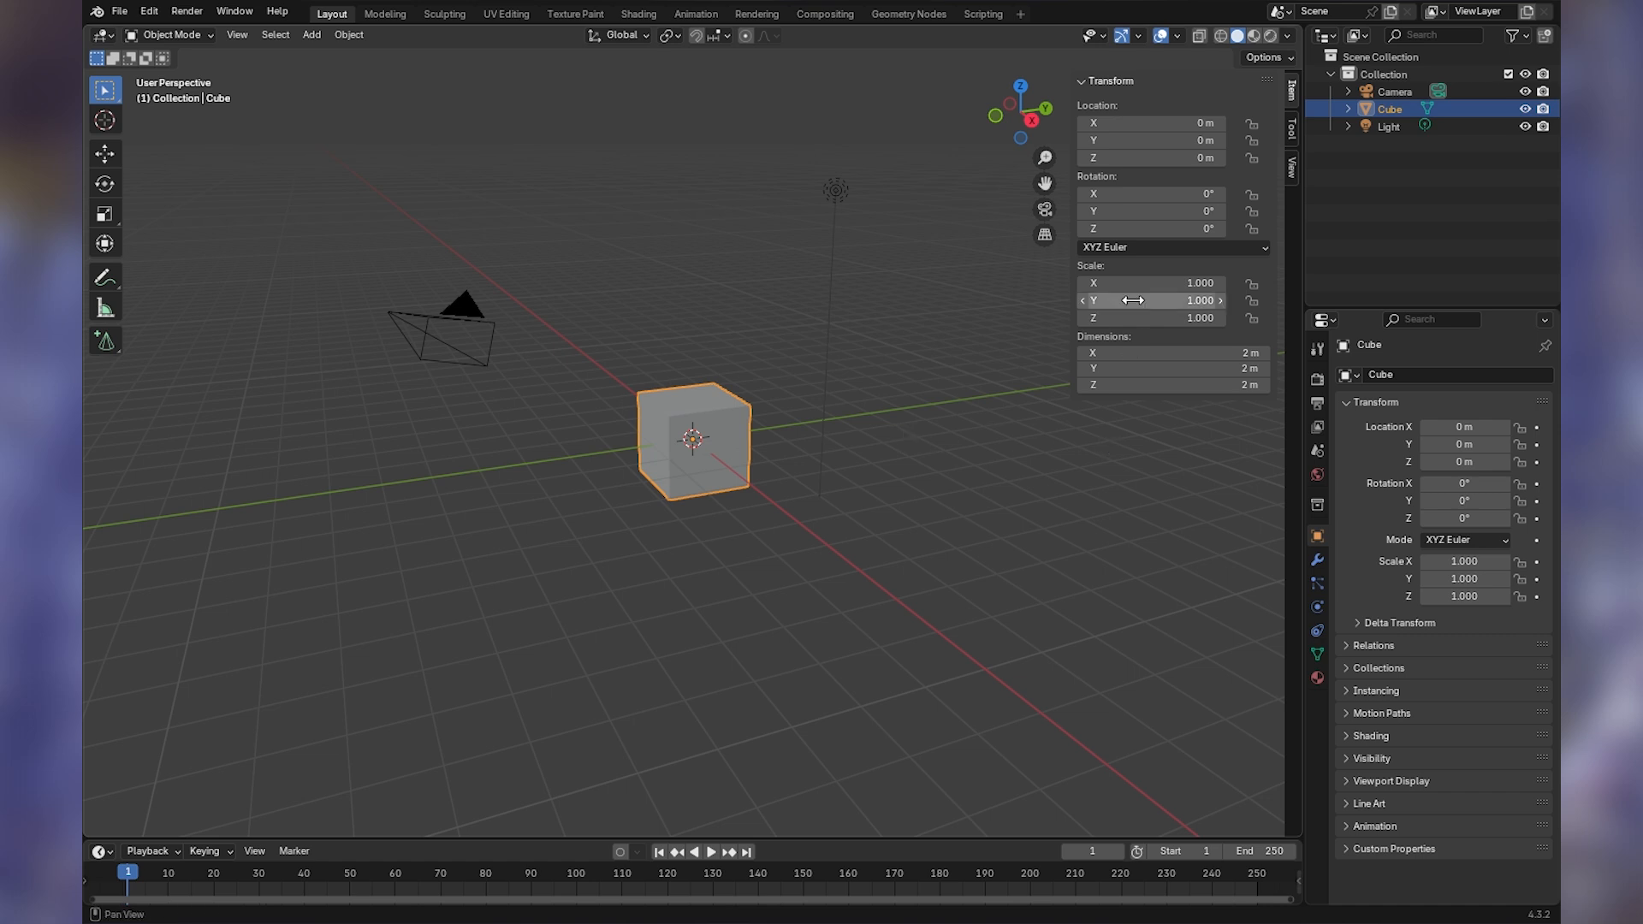
pyautogui.moveTo(1130, 353); pyautogui.dragTo(1267, 353)
pyautogui.moveTo(723, 394)
pyautogui.mouseDown(button='middle')
pyautogui.moveTo(852, 331)
pyautogui.moveTo(719, 373)
pyautogui.moveTo(714, 397)
pyautogui.mouseUp(button='middle')
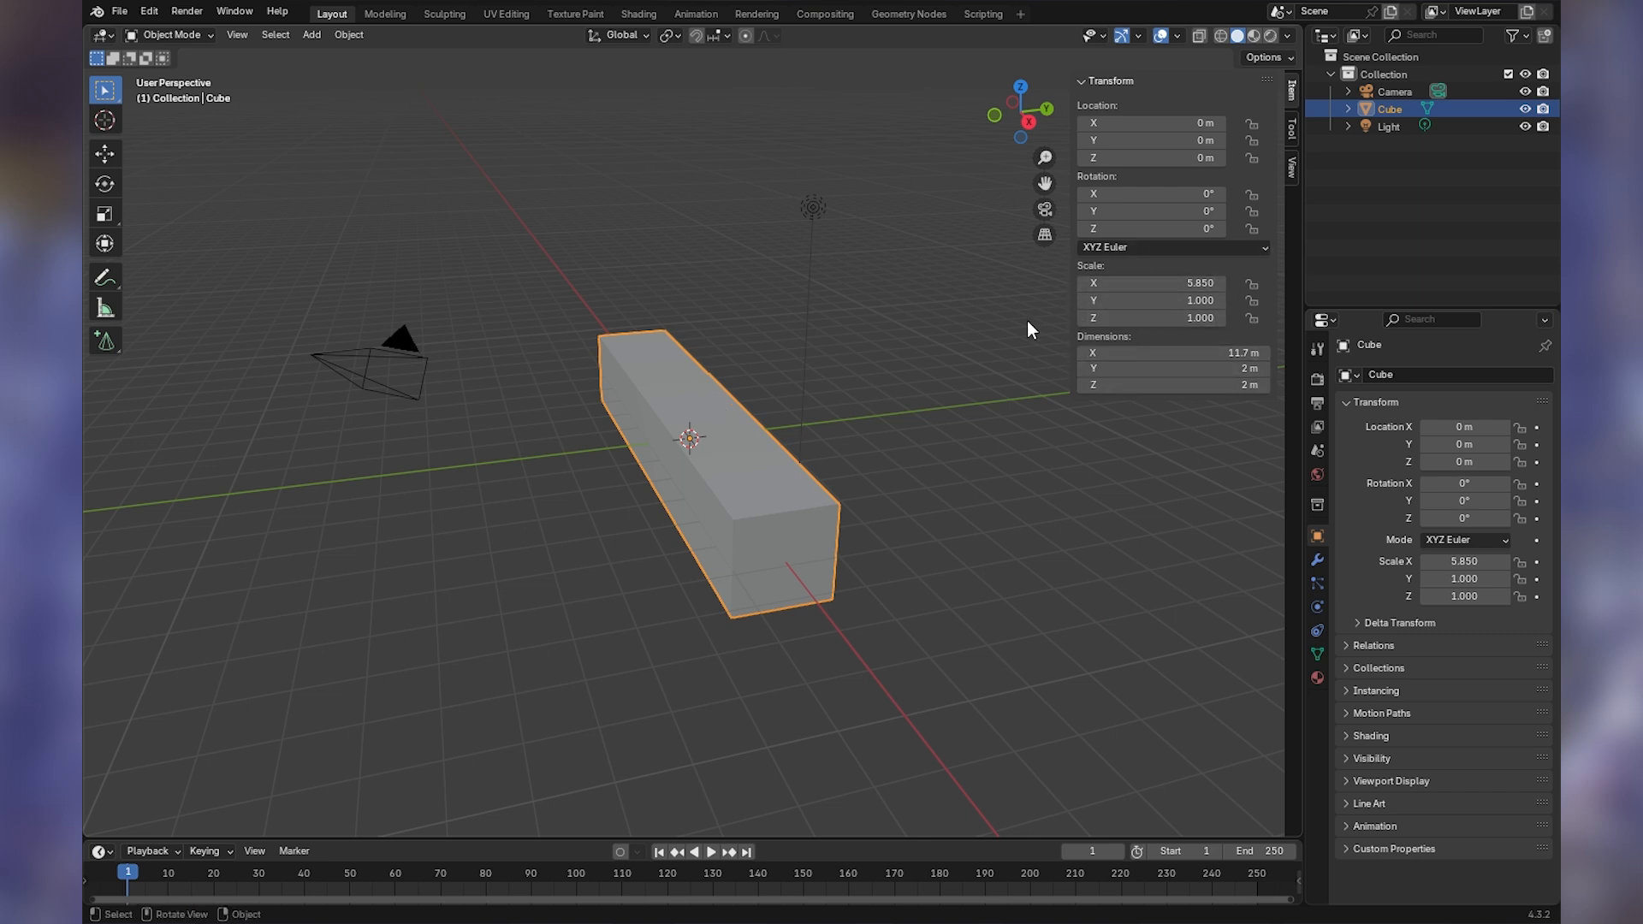
pyautogui.hotkey('alt', 's')
pyautogui.moveTo(792, 474); pyautogui.dragTo(830, 474, button='middle')
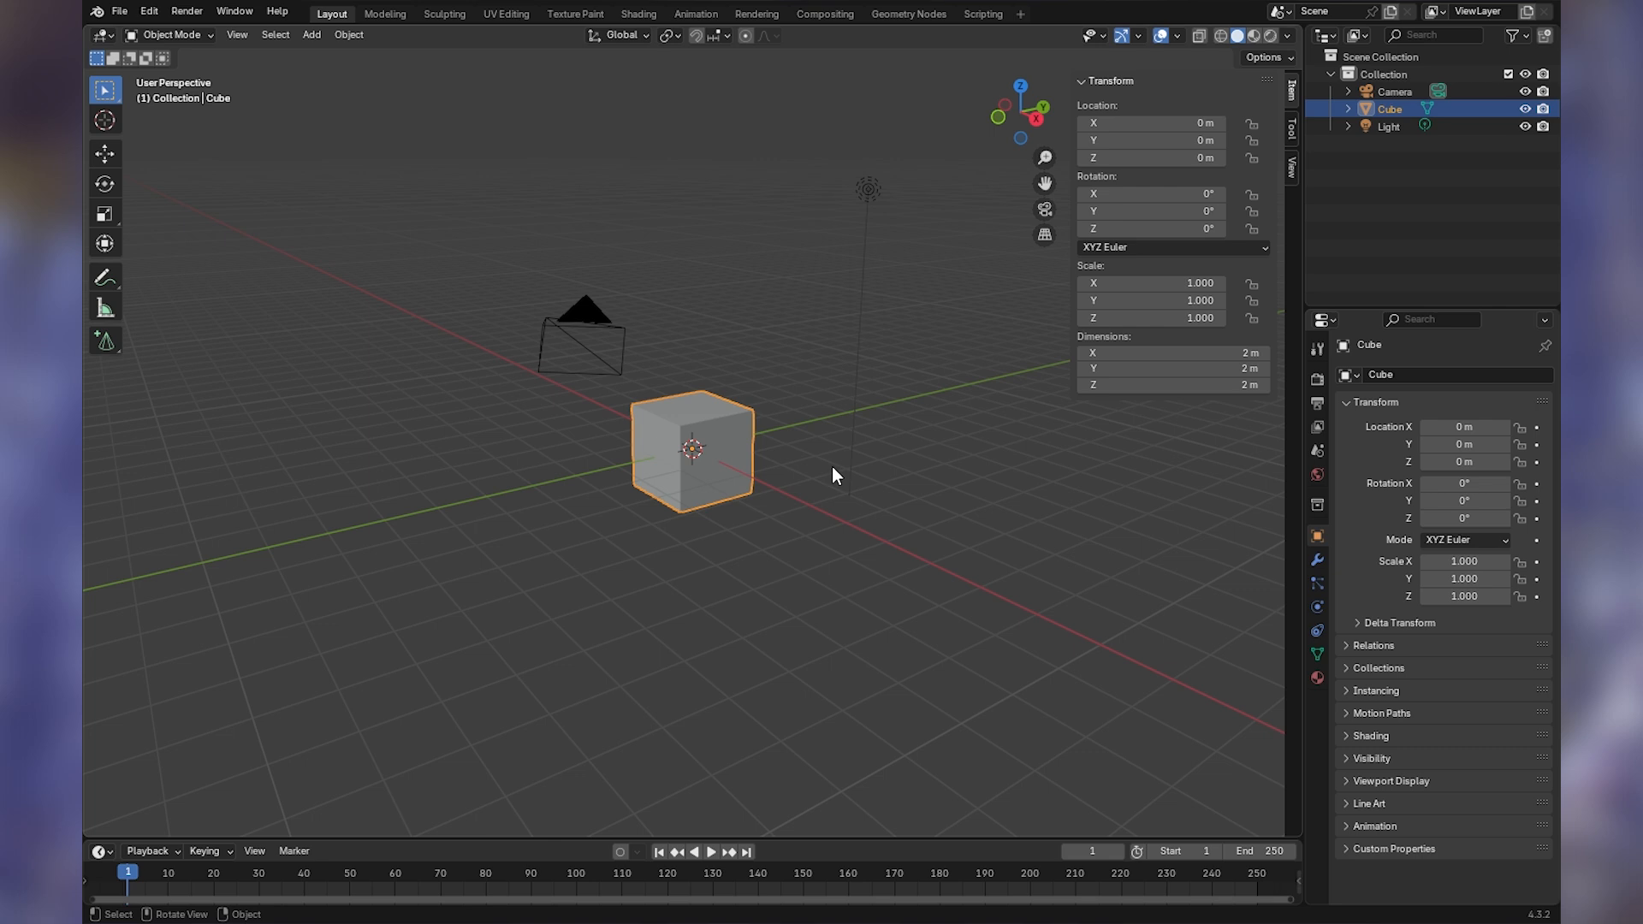
# - Hide the sidebar and look at the scene through the active camera
pyautogui.click(234, 35)
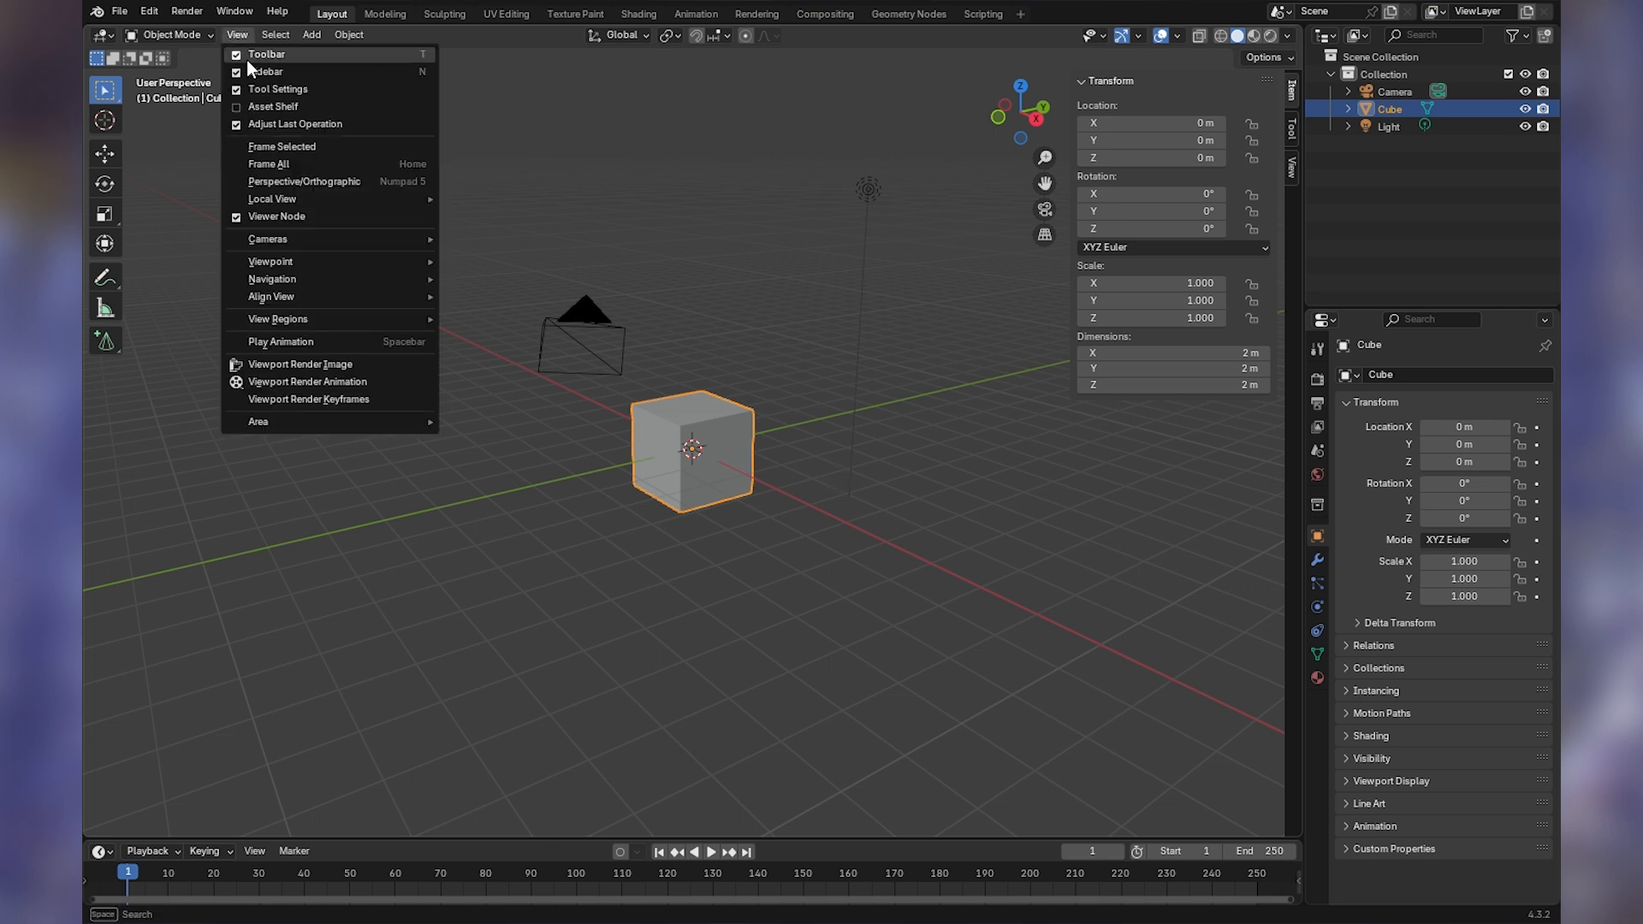
pyautogui.click(397, 74)
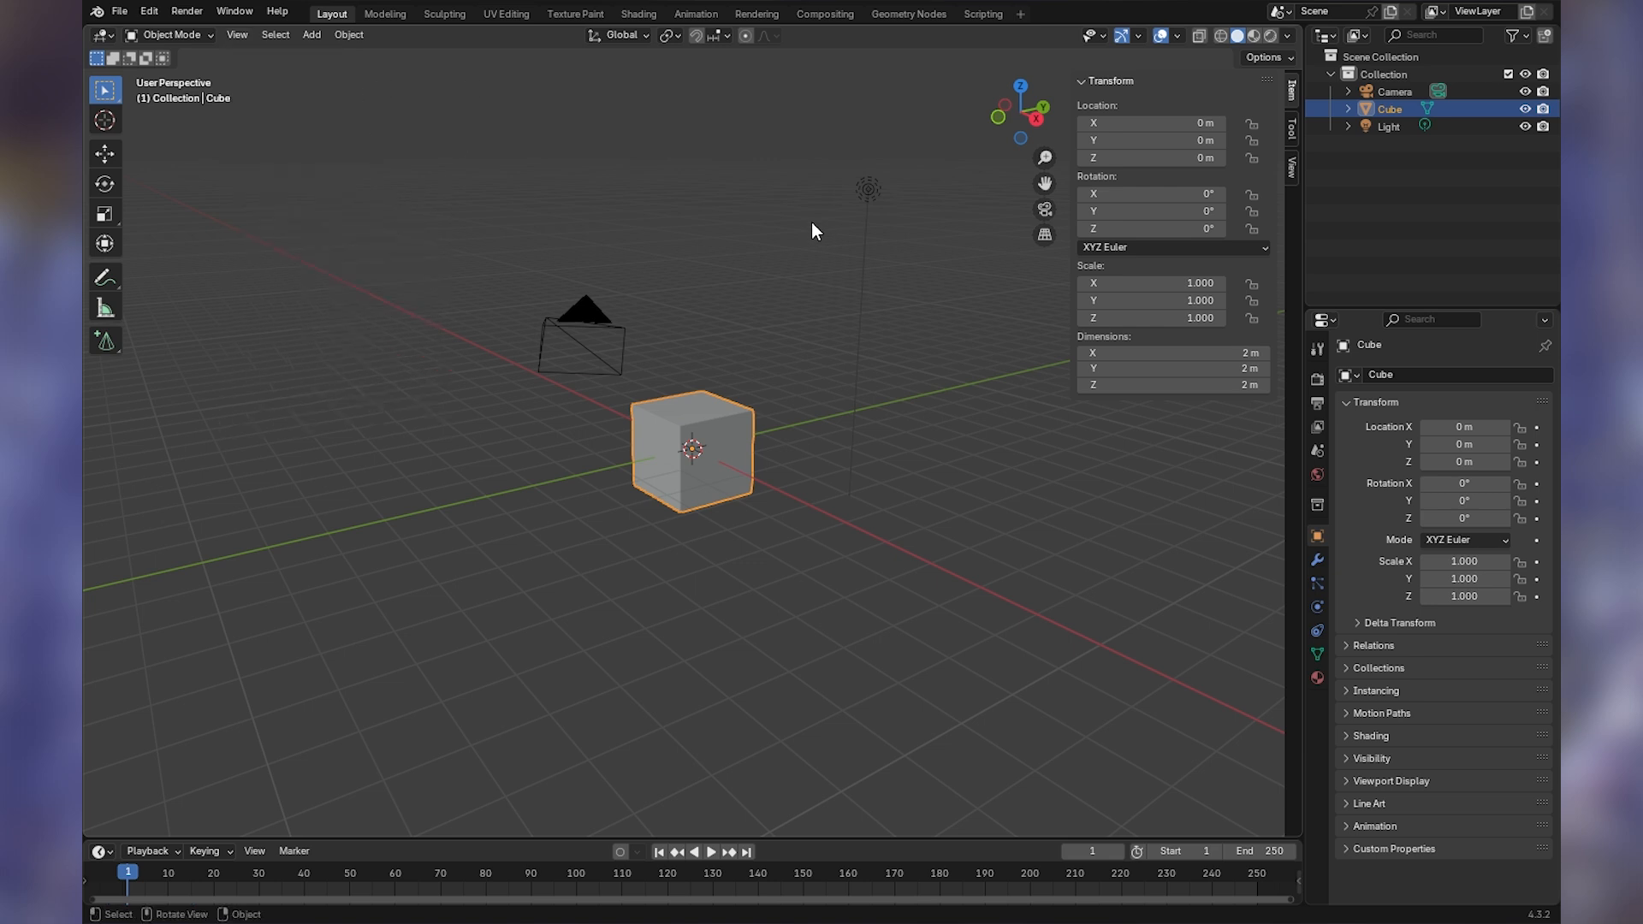
pyautogui.click(234, 34)
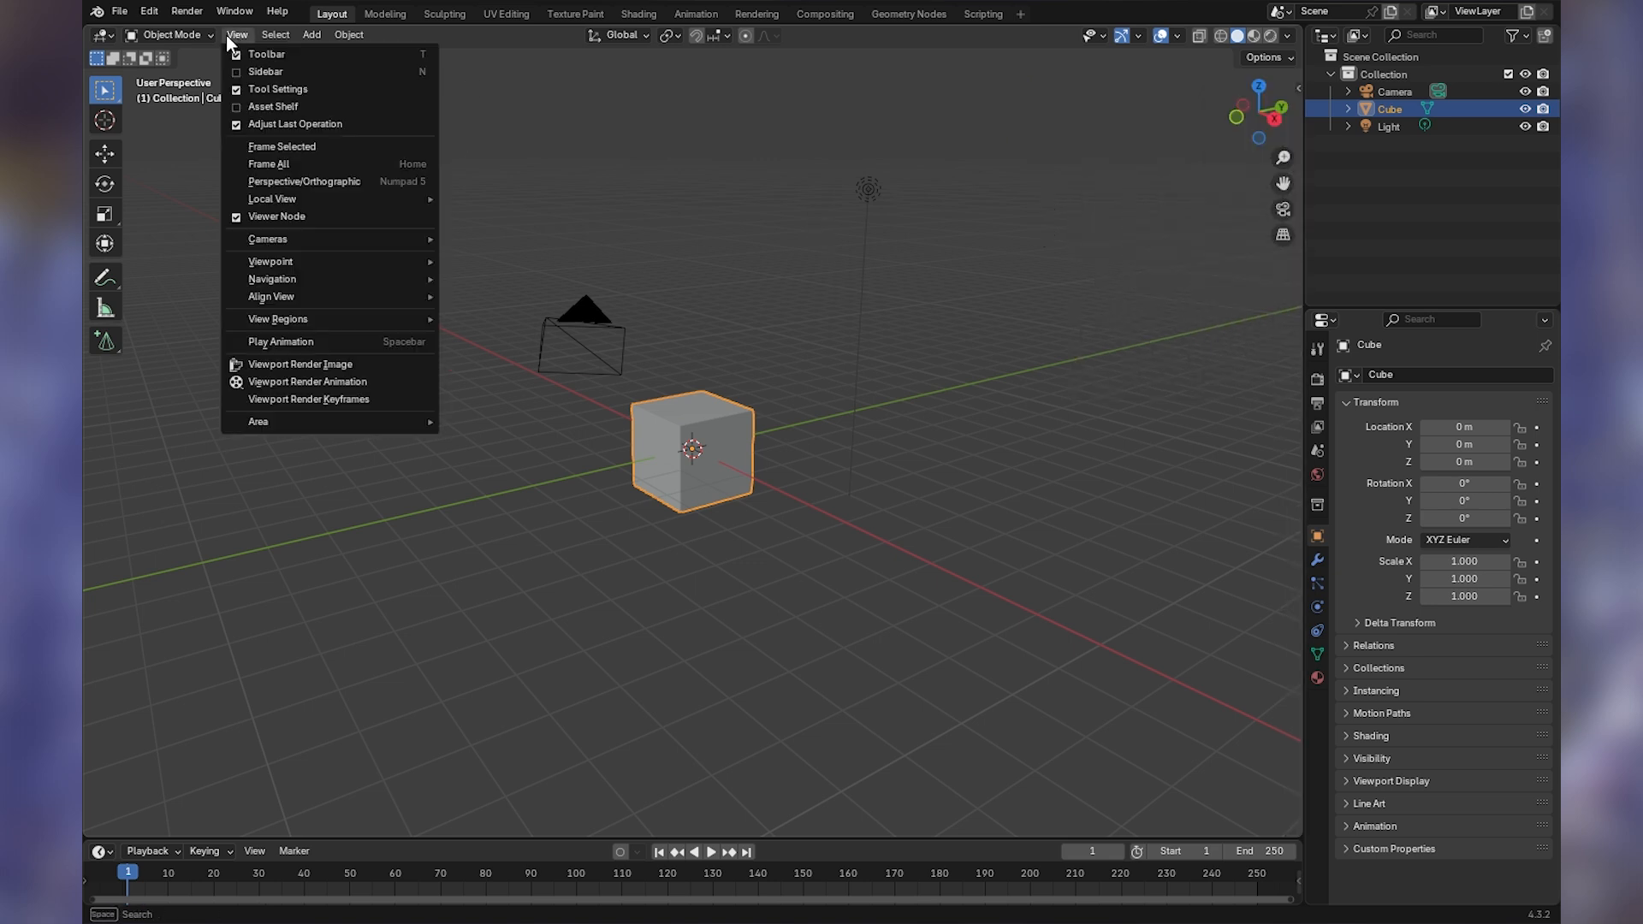
pyautogui.moveTo(286, 243)
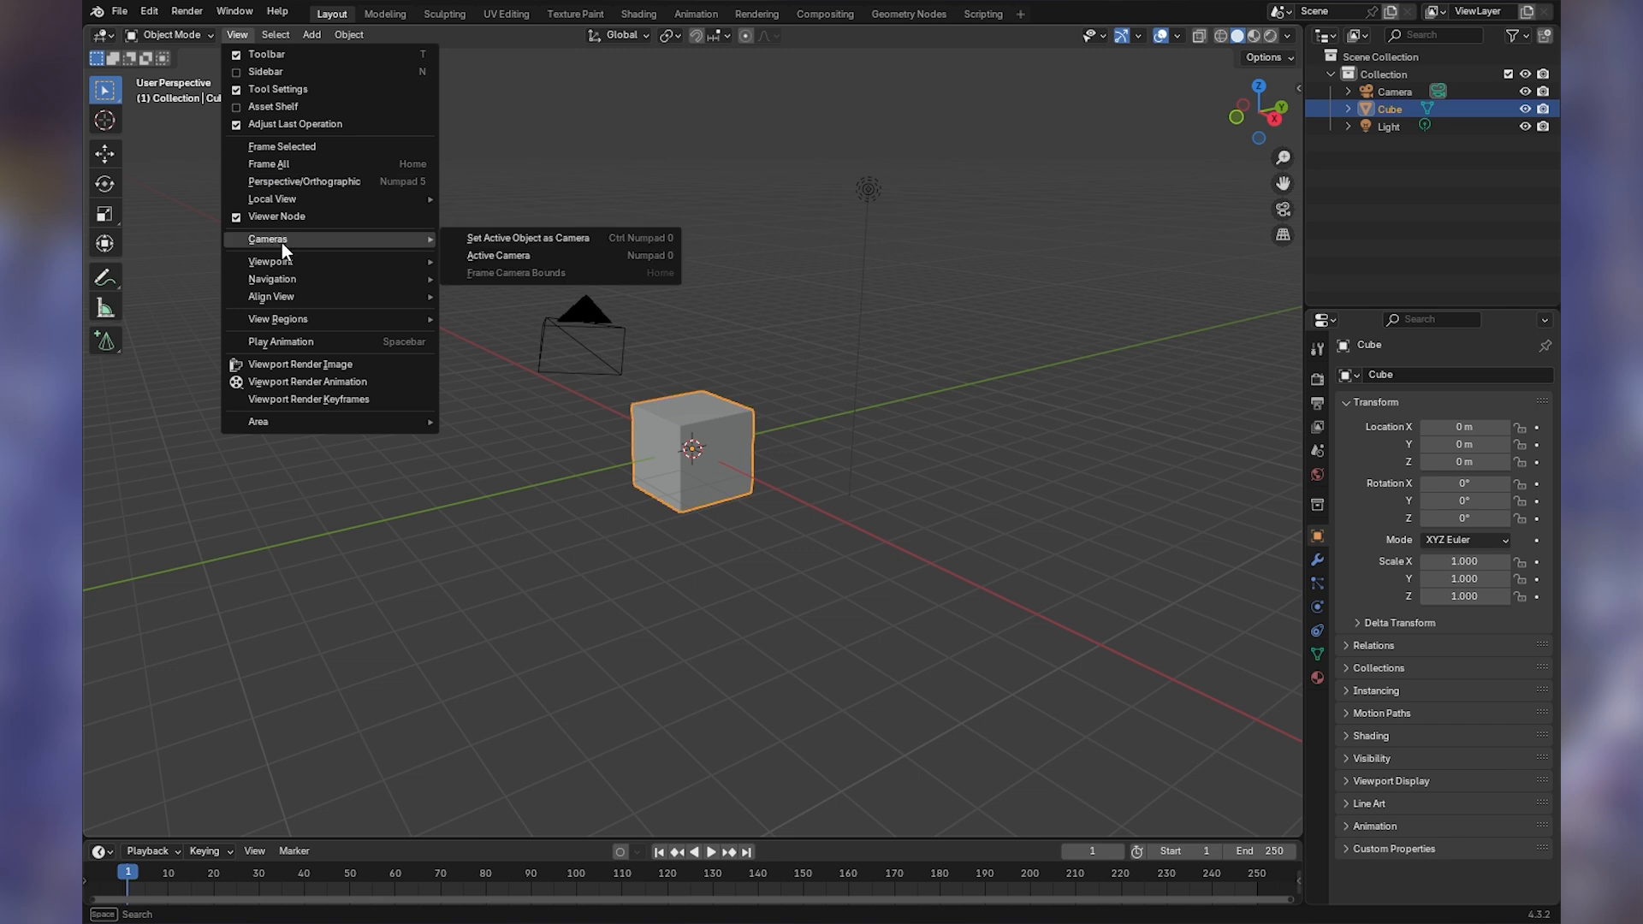
pyautogui.click(489, 253)
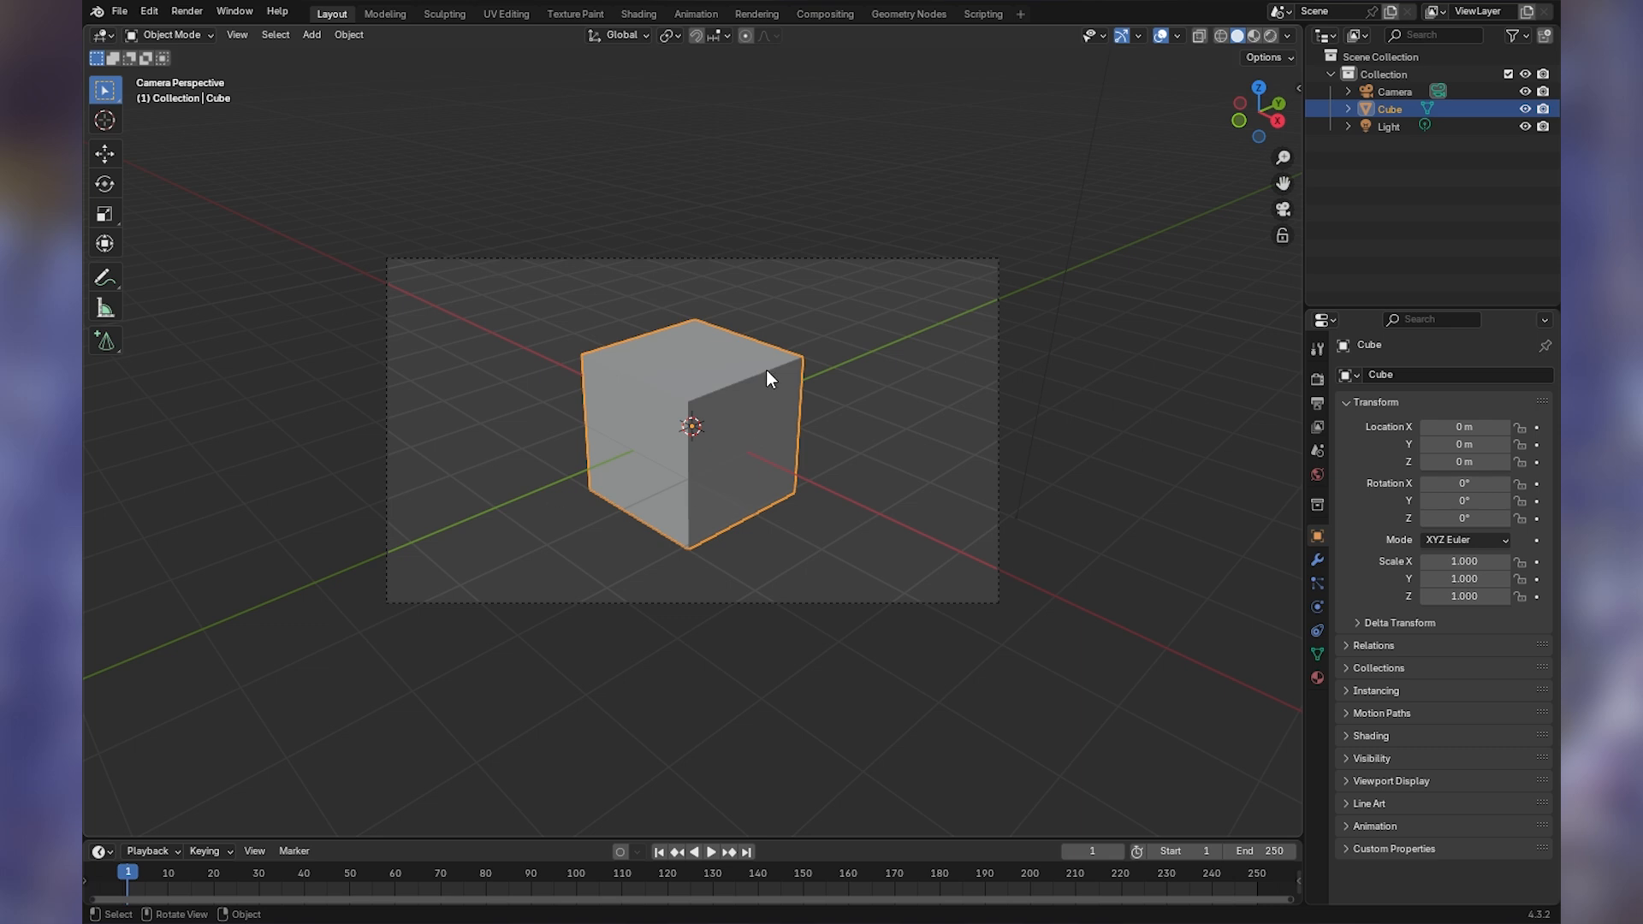
# - Leave the camera view and select the camera object in the scene
pyautogui.moveTo(920, 417); pyautogui.dragTo(788, 396, button='middle')
pyautogui.scroll(-2, 761, 355)
pyautogui.click(413, 267)
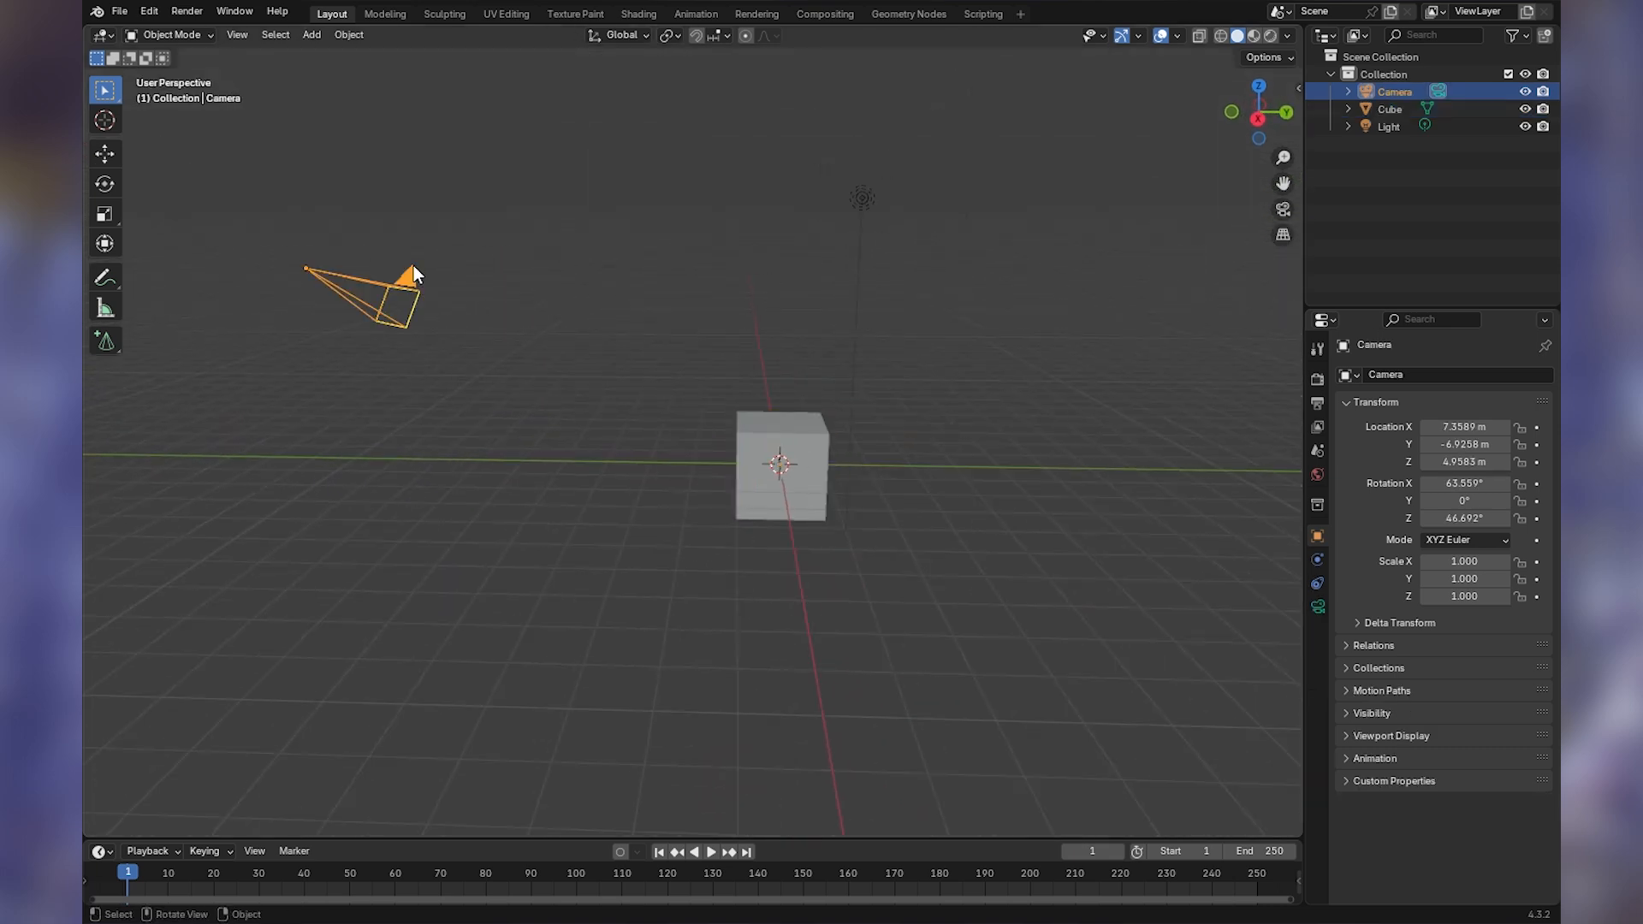
pyautogui.moveTo(356, 301); pyautogui.dragTo(503, 347, button='middle')
# - View the cube scene from the Top viewpoint and from the Bottom viewpoint
pyautogui.click(239, 36)
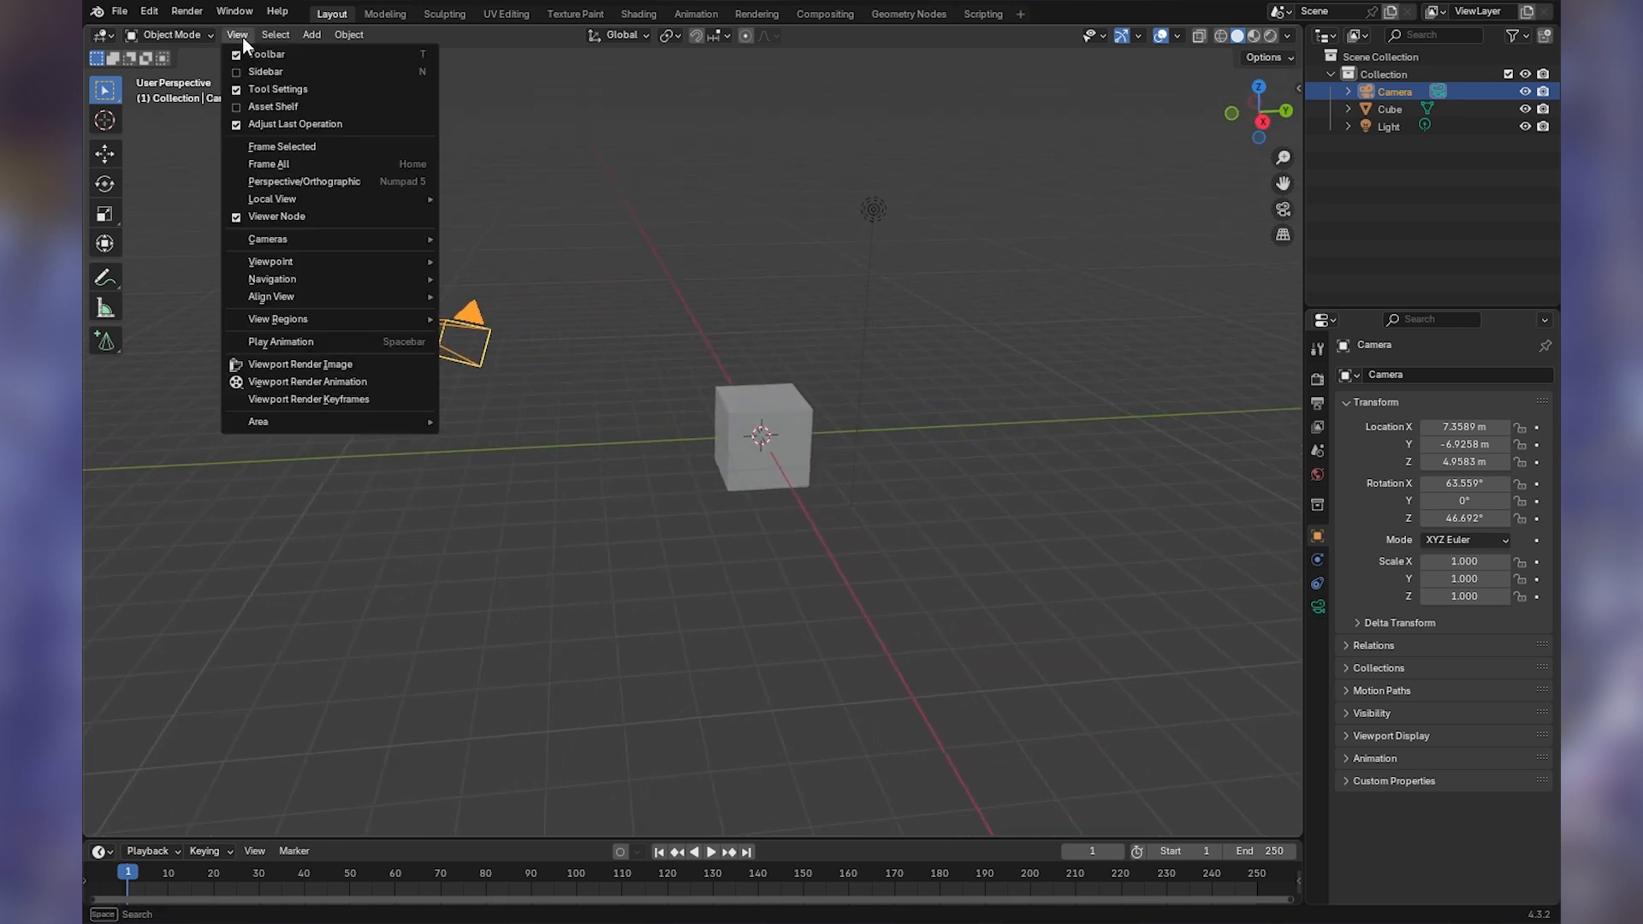
pyautogui.moveTo(393, 262)
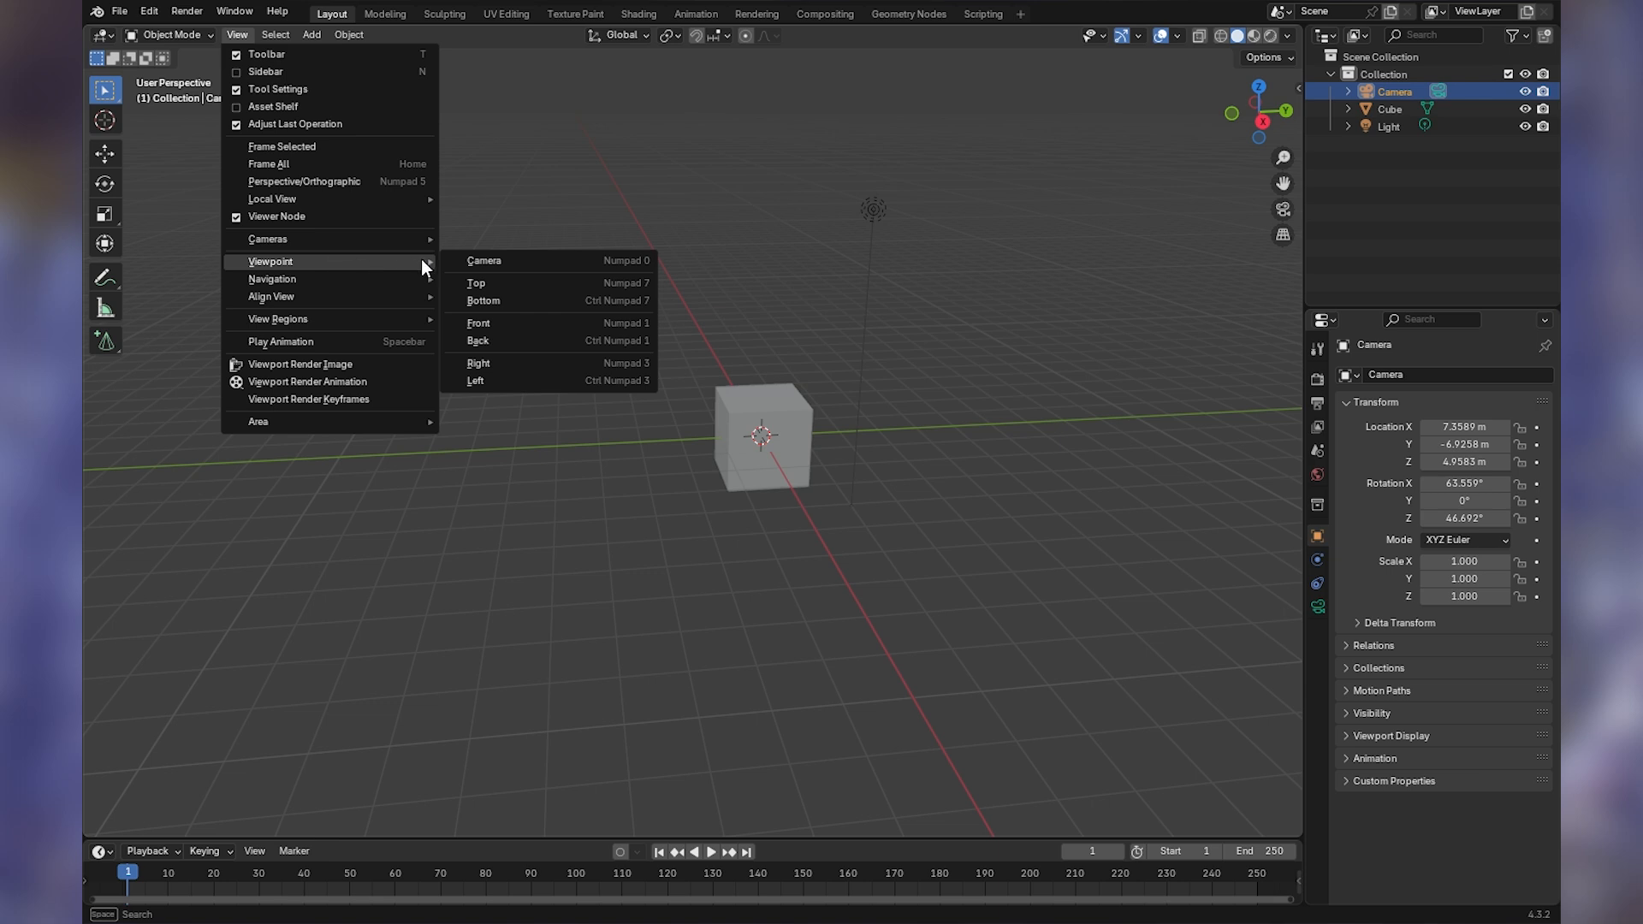
pyautogui.click(490, 285)
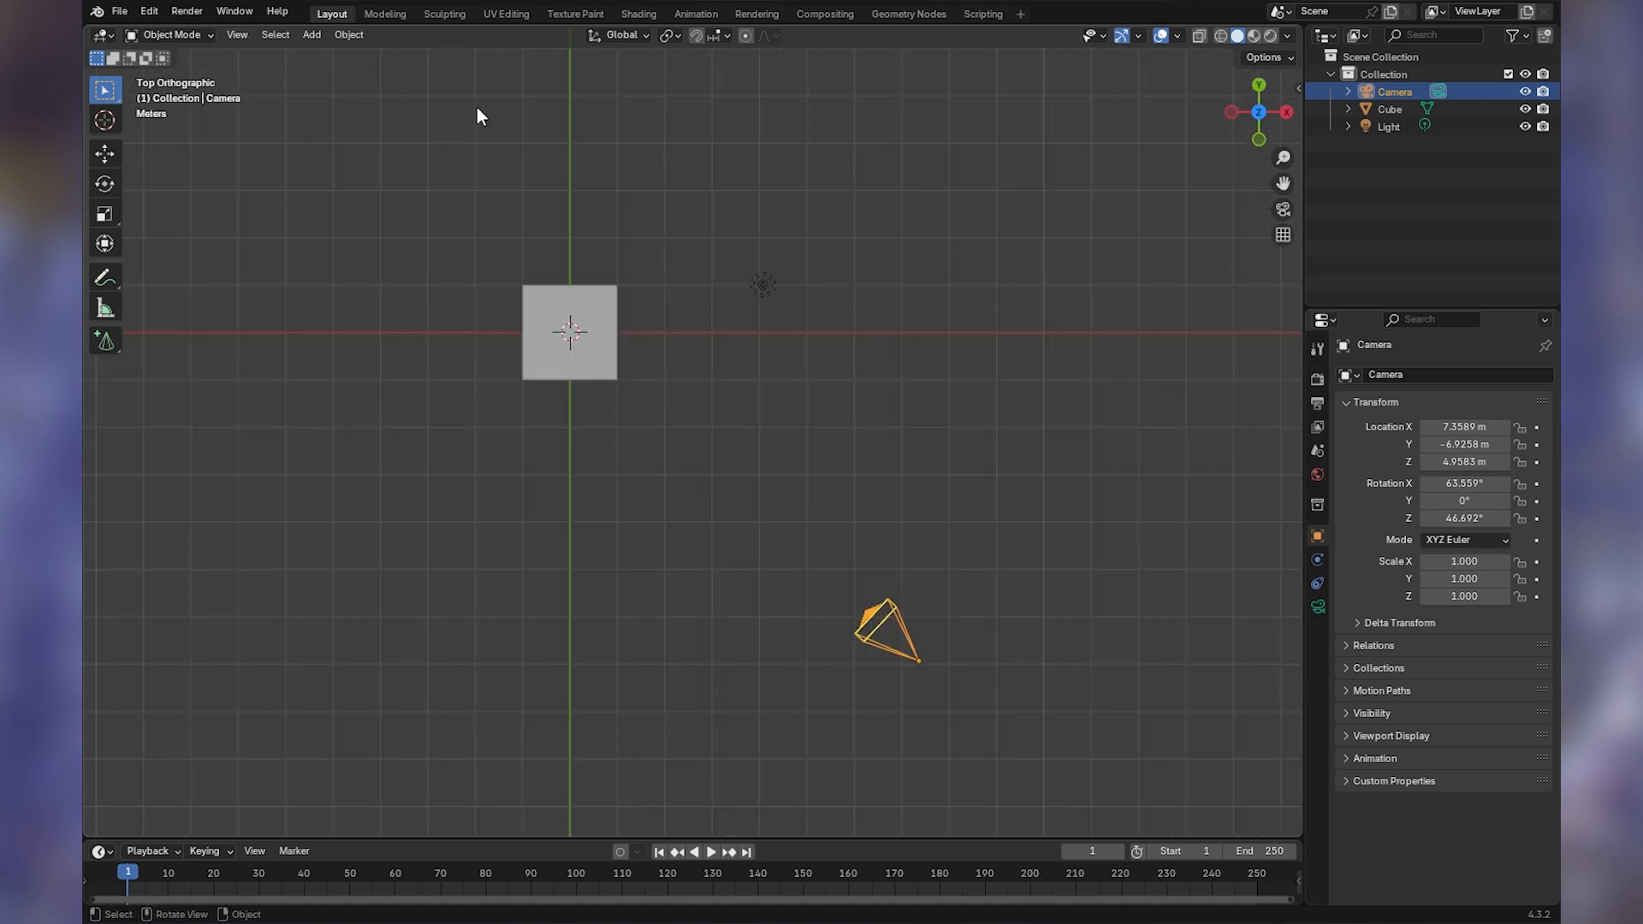
pyautogui.click(248, 35)
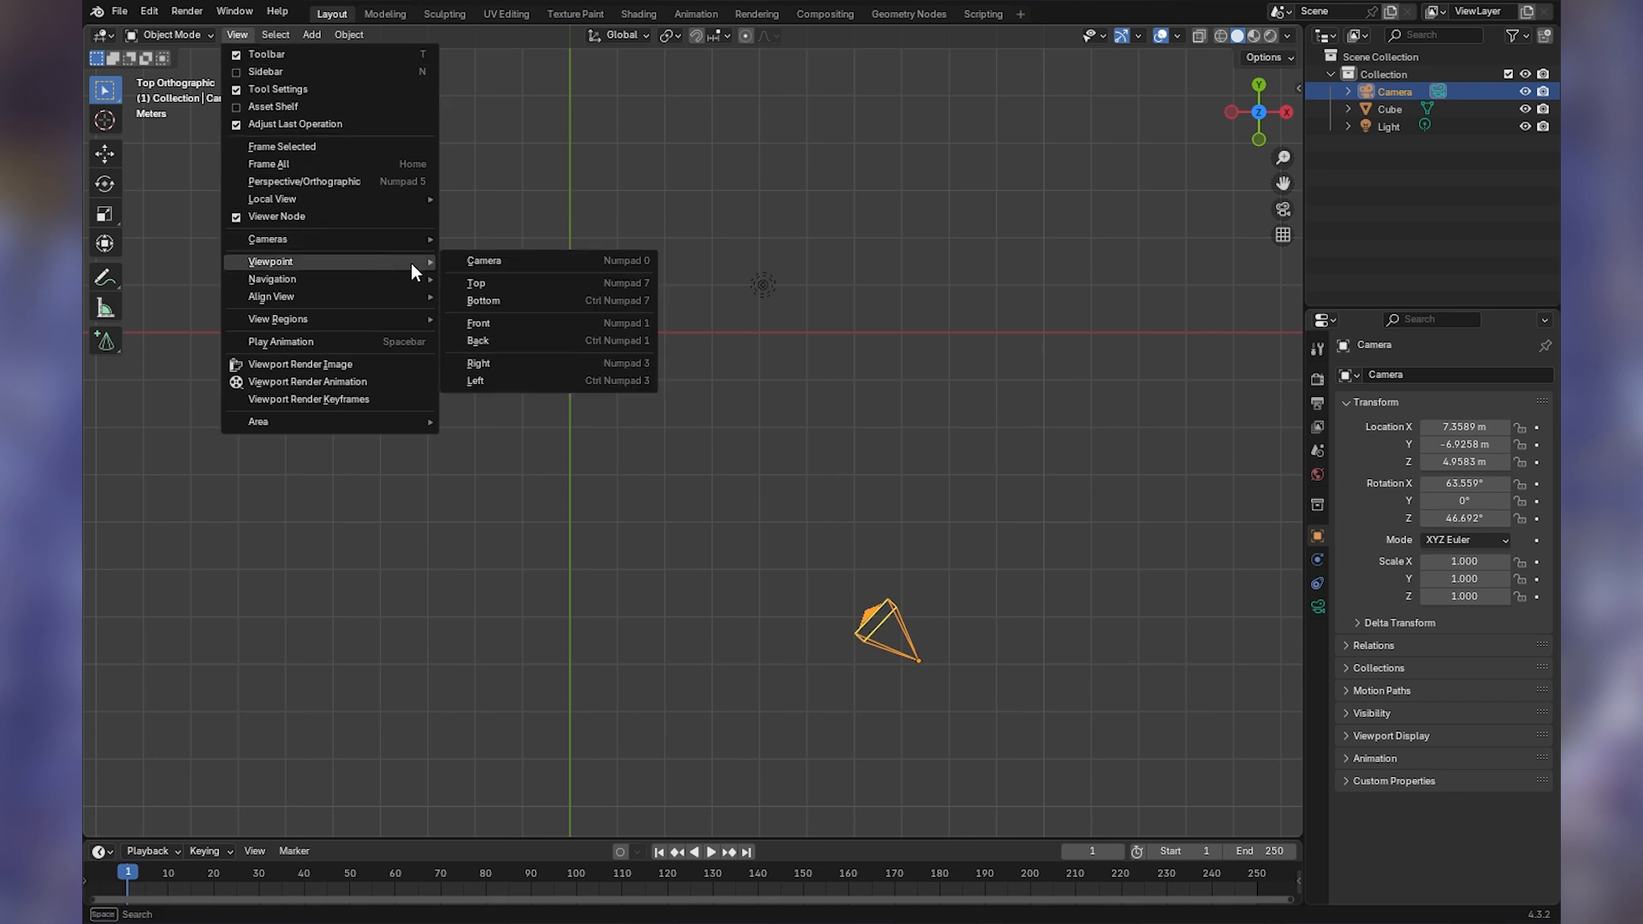
pyautogui.click(495, 301)
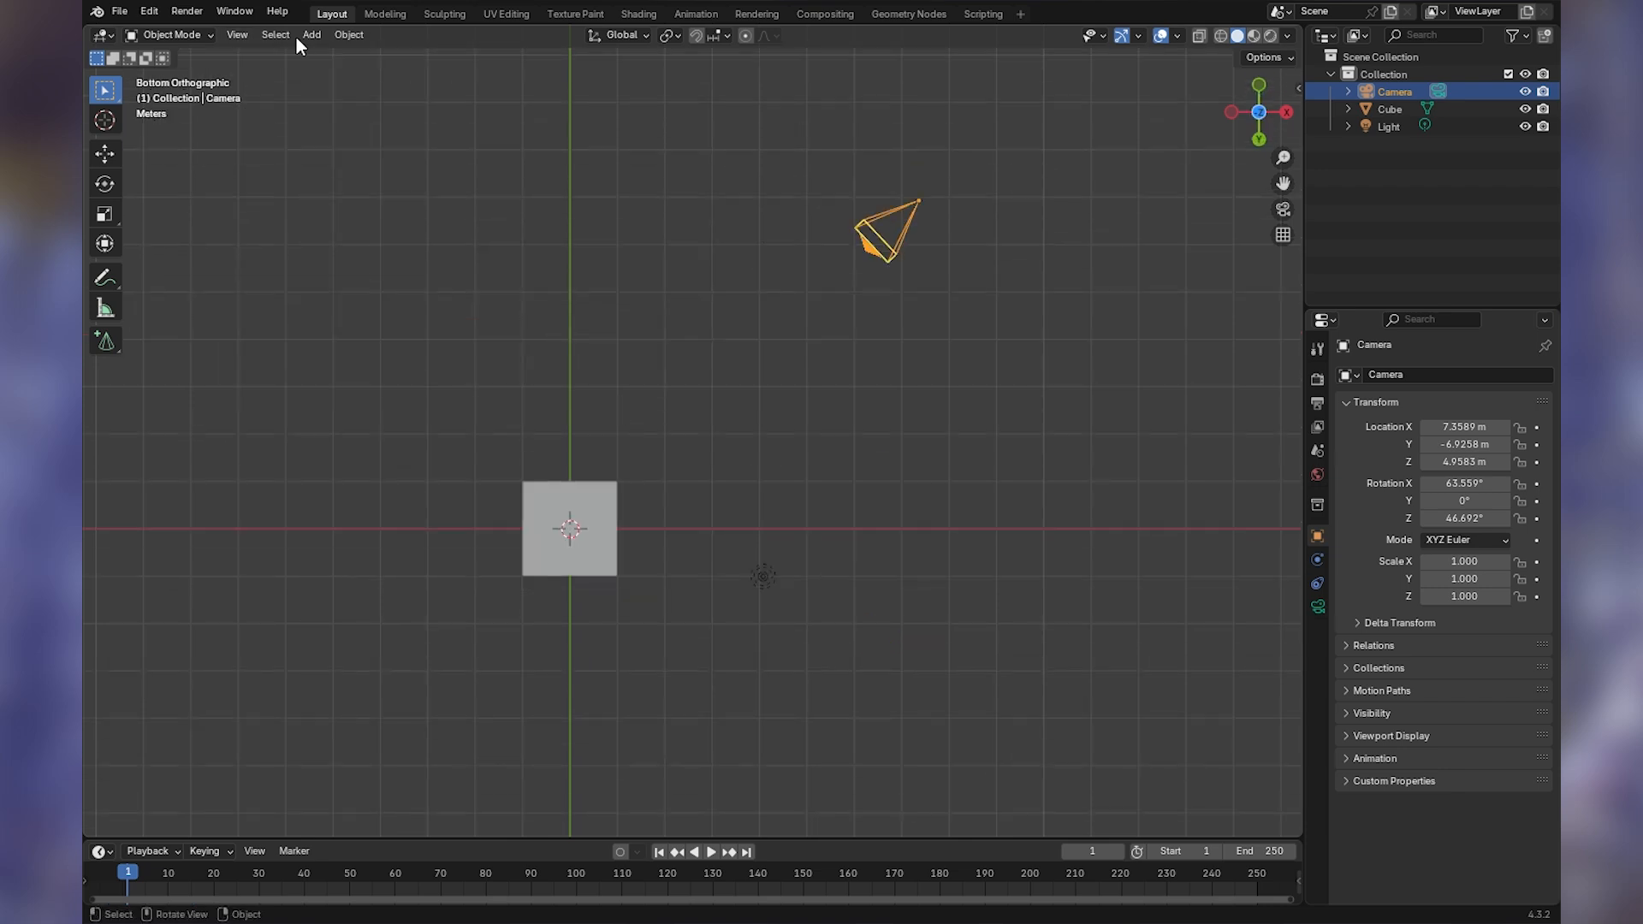
# - View the cube scene from the Front viewpoint and from the Back viewpoint
pyautogui.click(239, 35)
pyautogui.moveTo(361, 261)
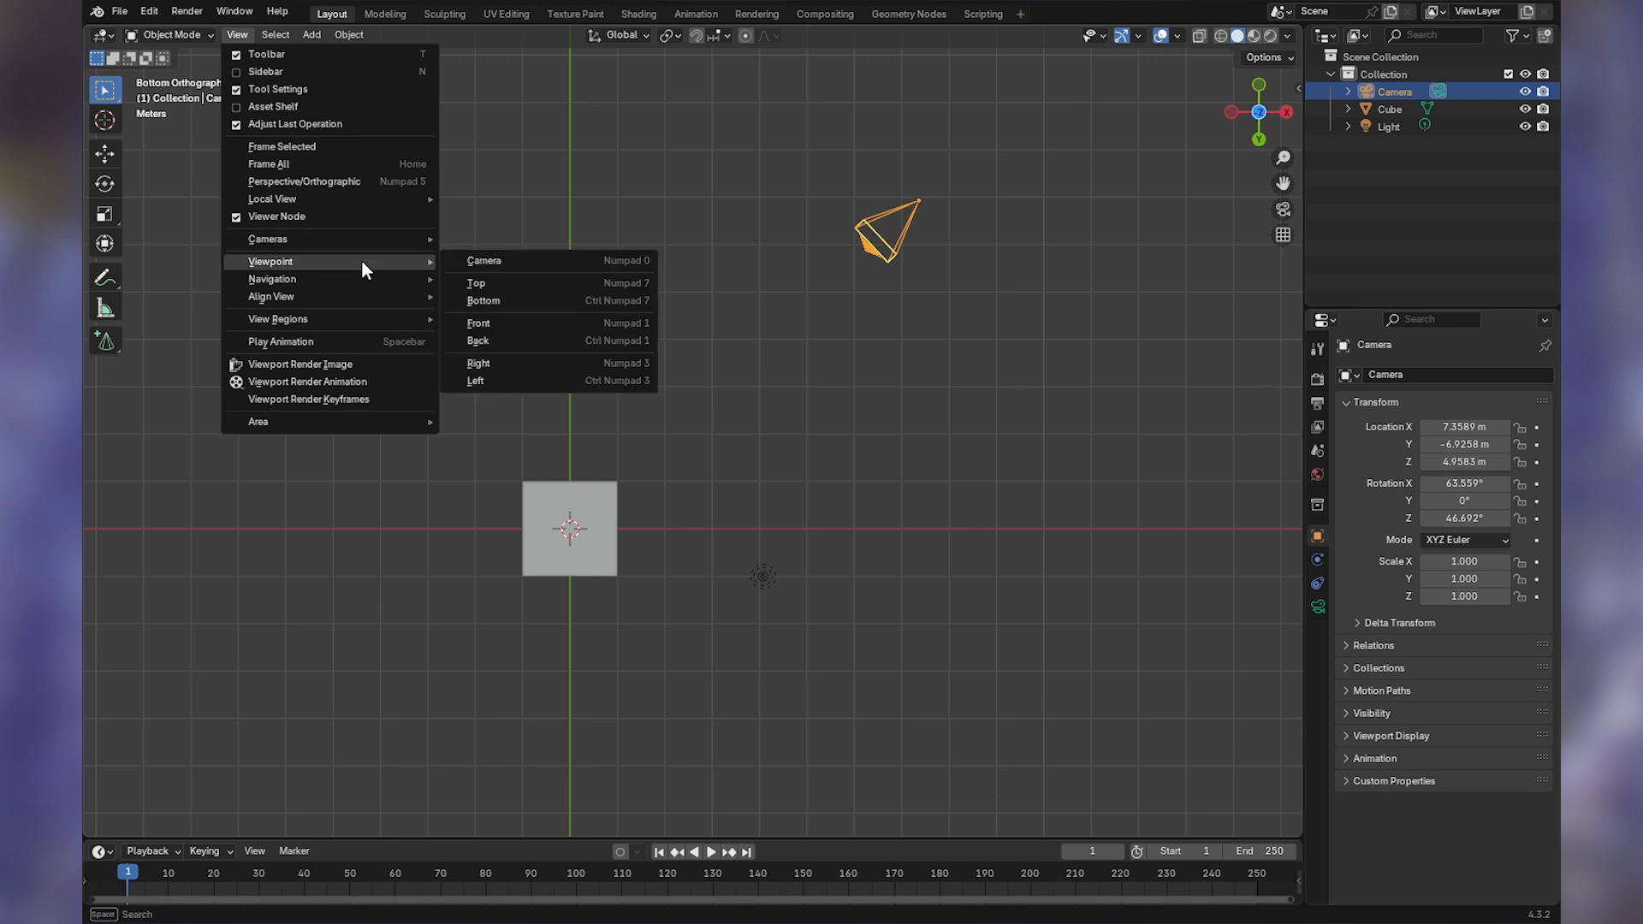
pyautogui.click(525, 324)
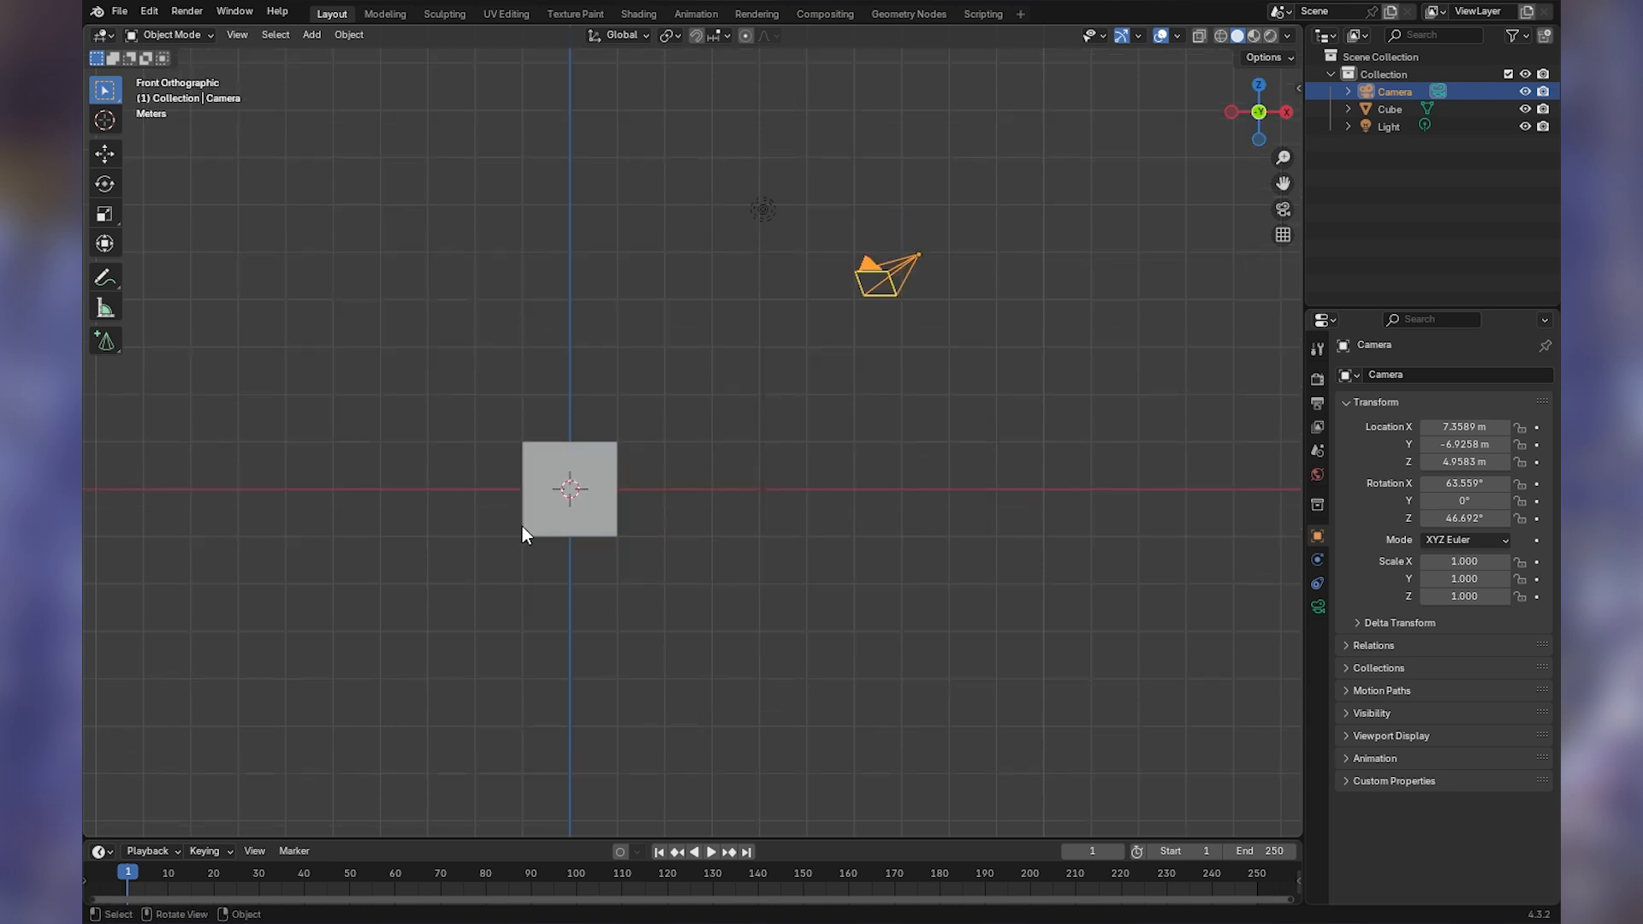
pyautogui.click(237, 34)
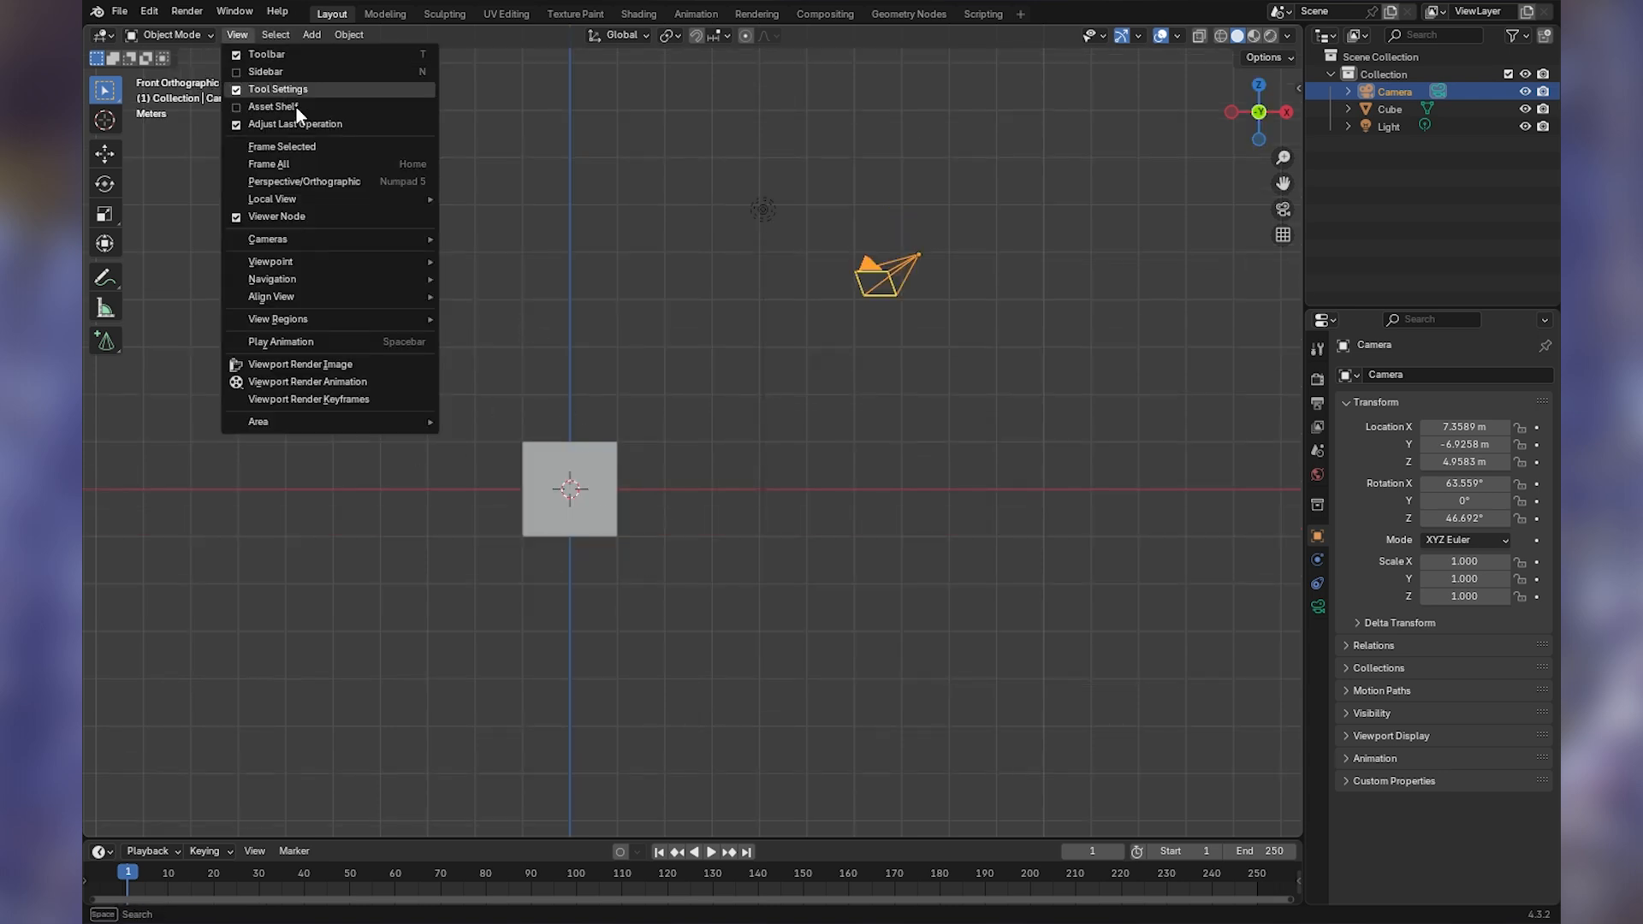
pyautogui.moveTo(371, 261)
pyautogui.click(489, 341)
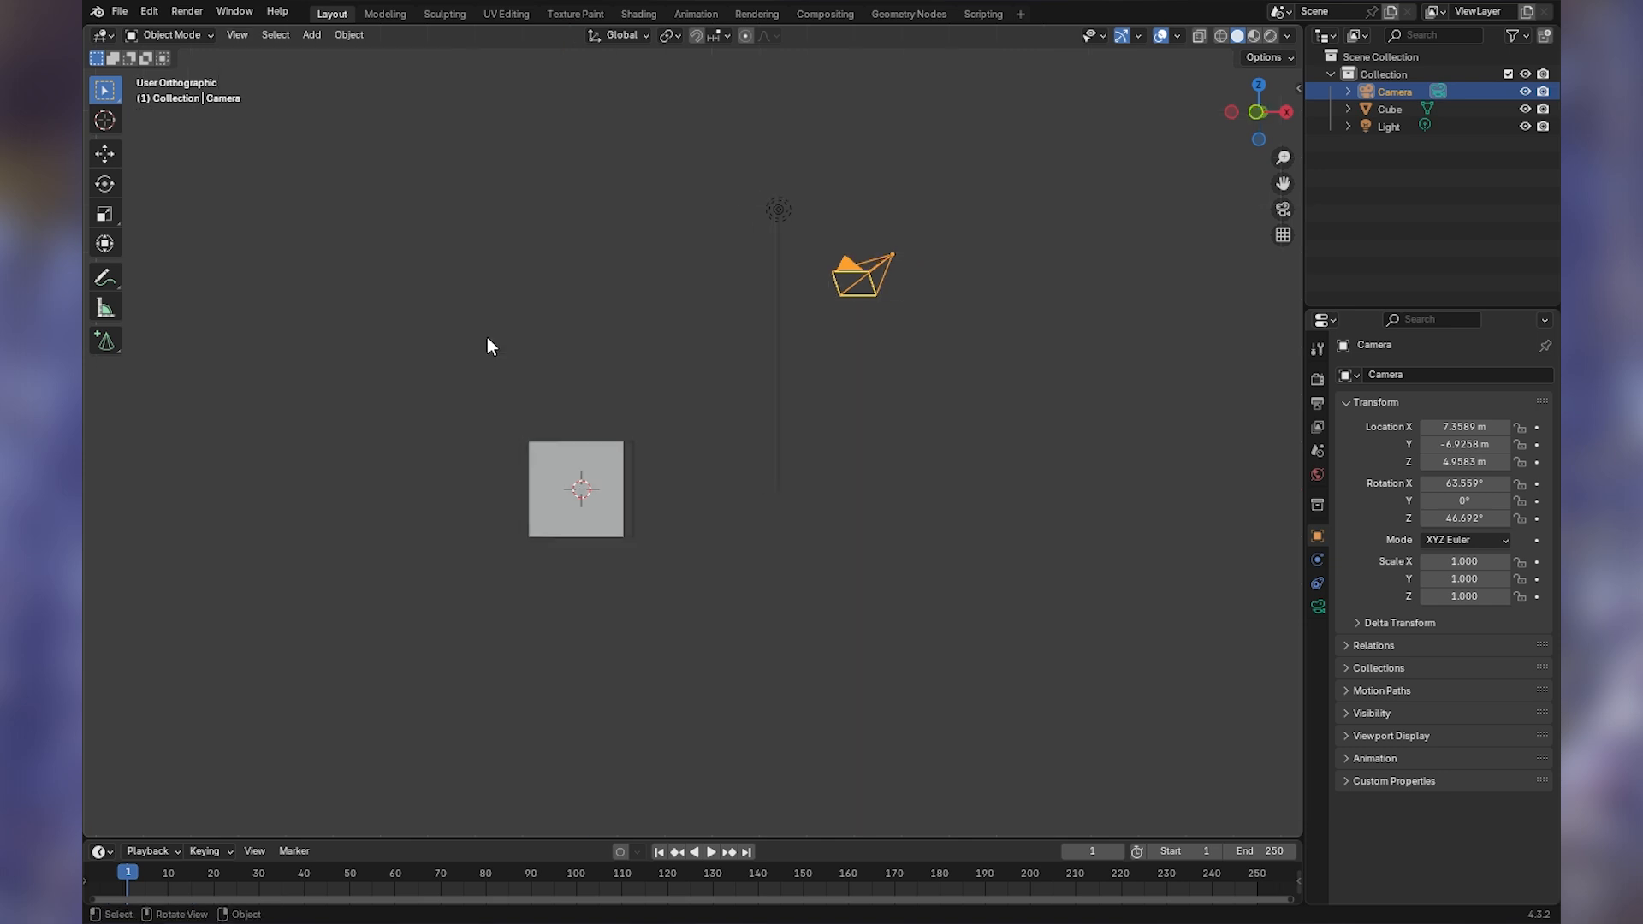
# - Delete the cube and add a Monkey mesh at the scene origin in its place
pyautogui.moveTo(931, 391); pyautogui.dragTo(803, 438, button='middle')
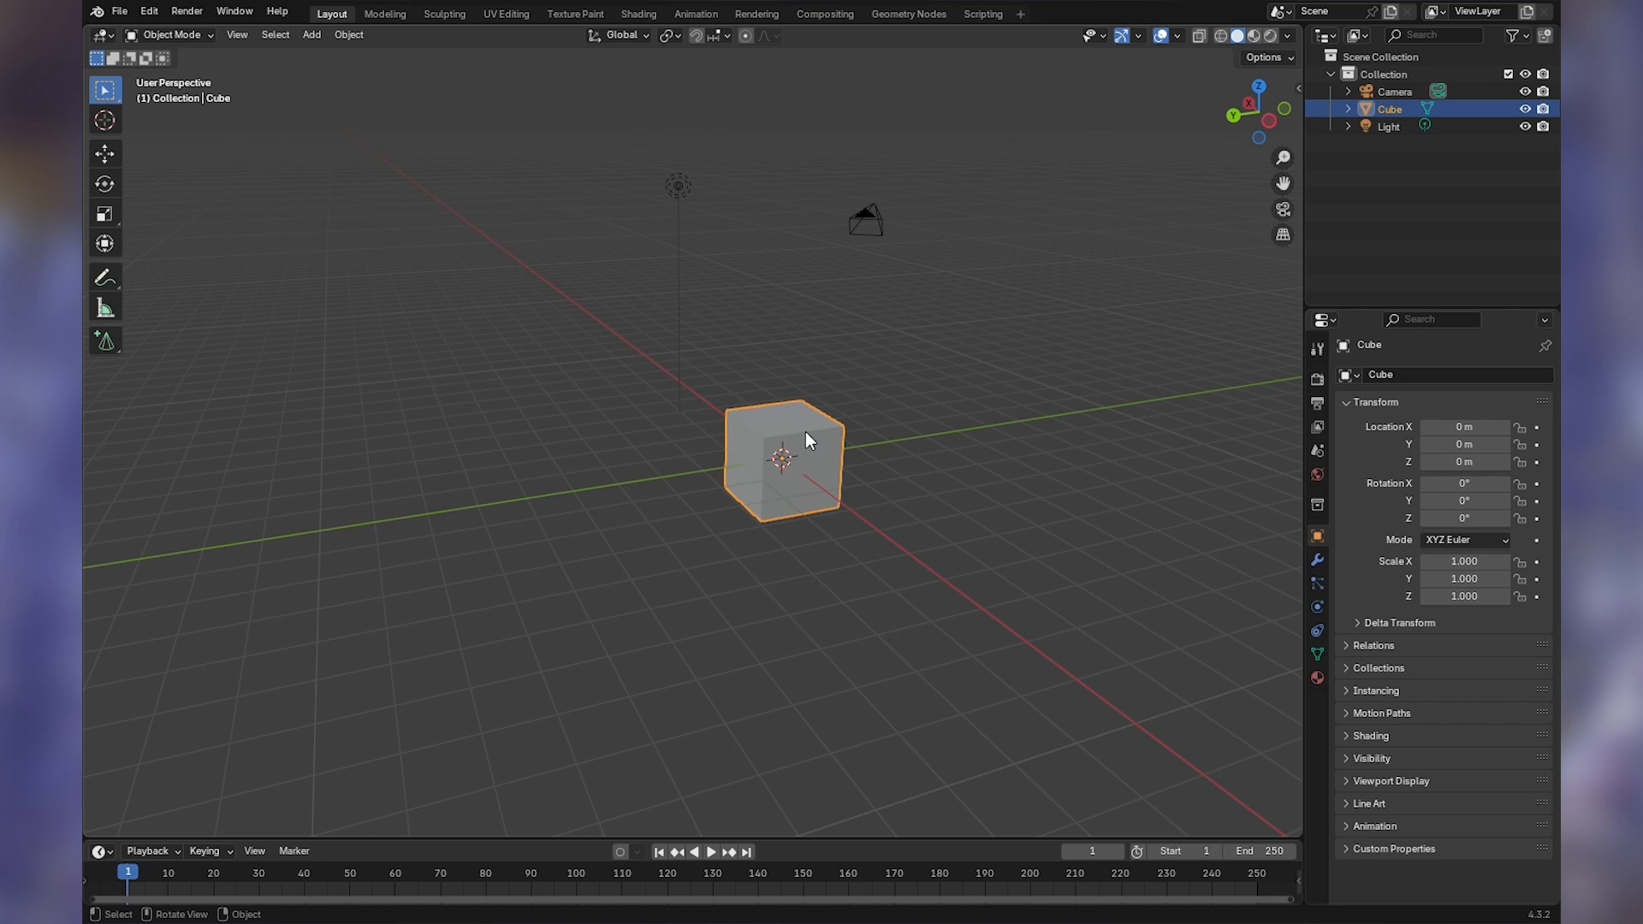
pyautogui.press('Delete')
pyautogui.hotkey('shift', 'a')
pyautogui.moveTo(812, 454)
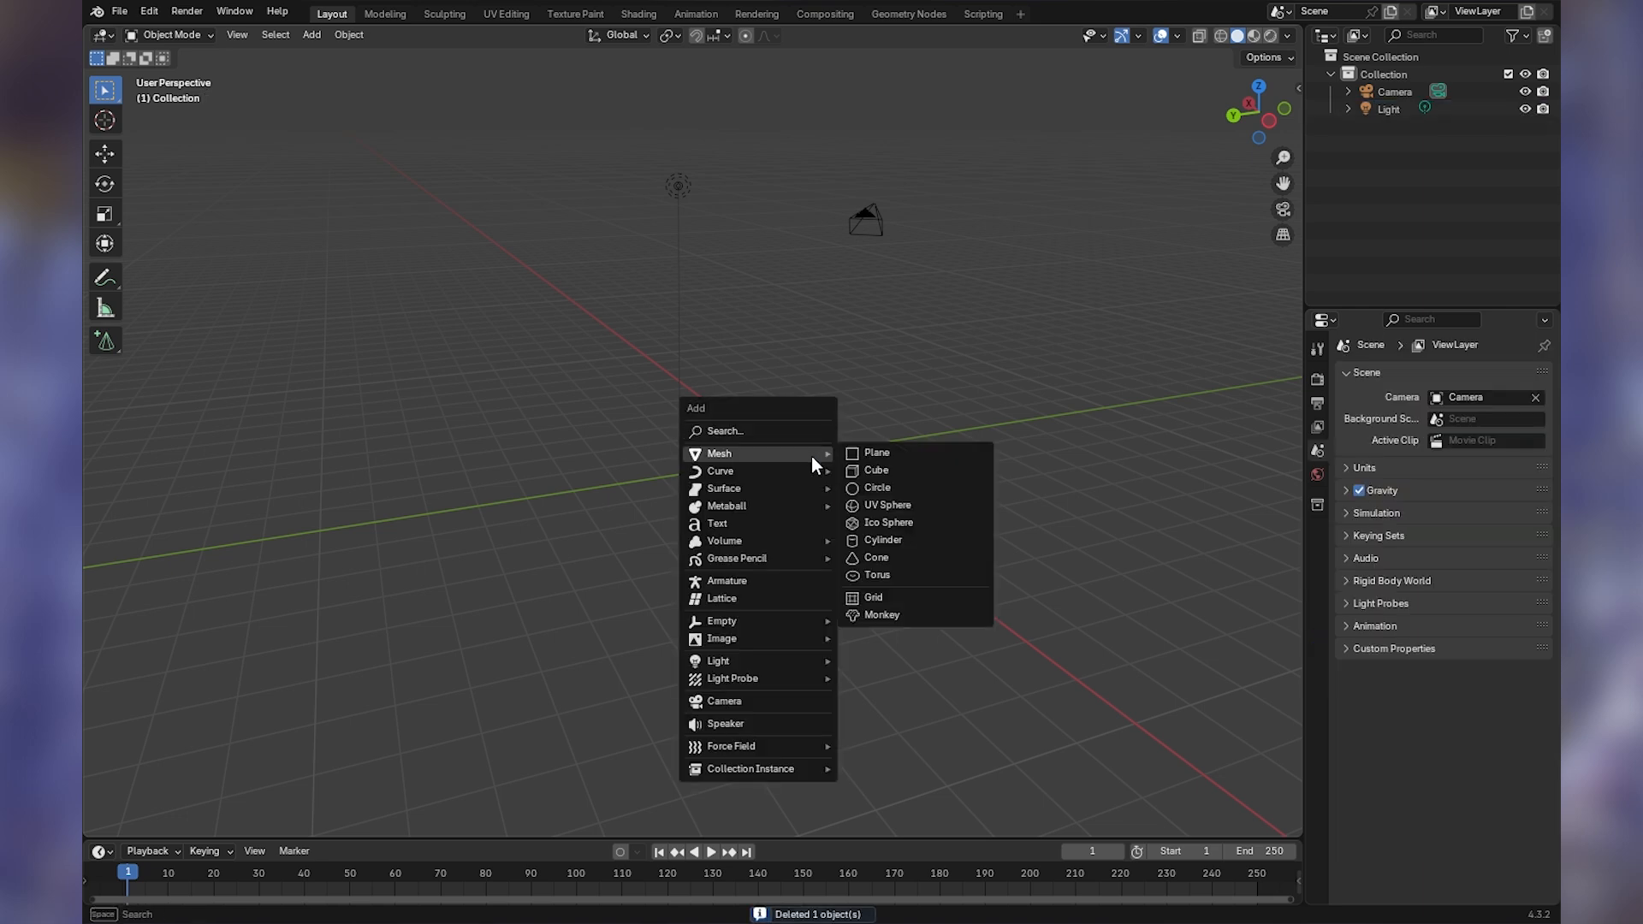
pyautogui.click(882, 615)
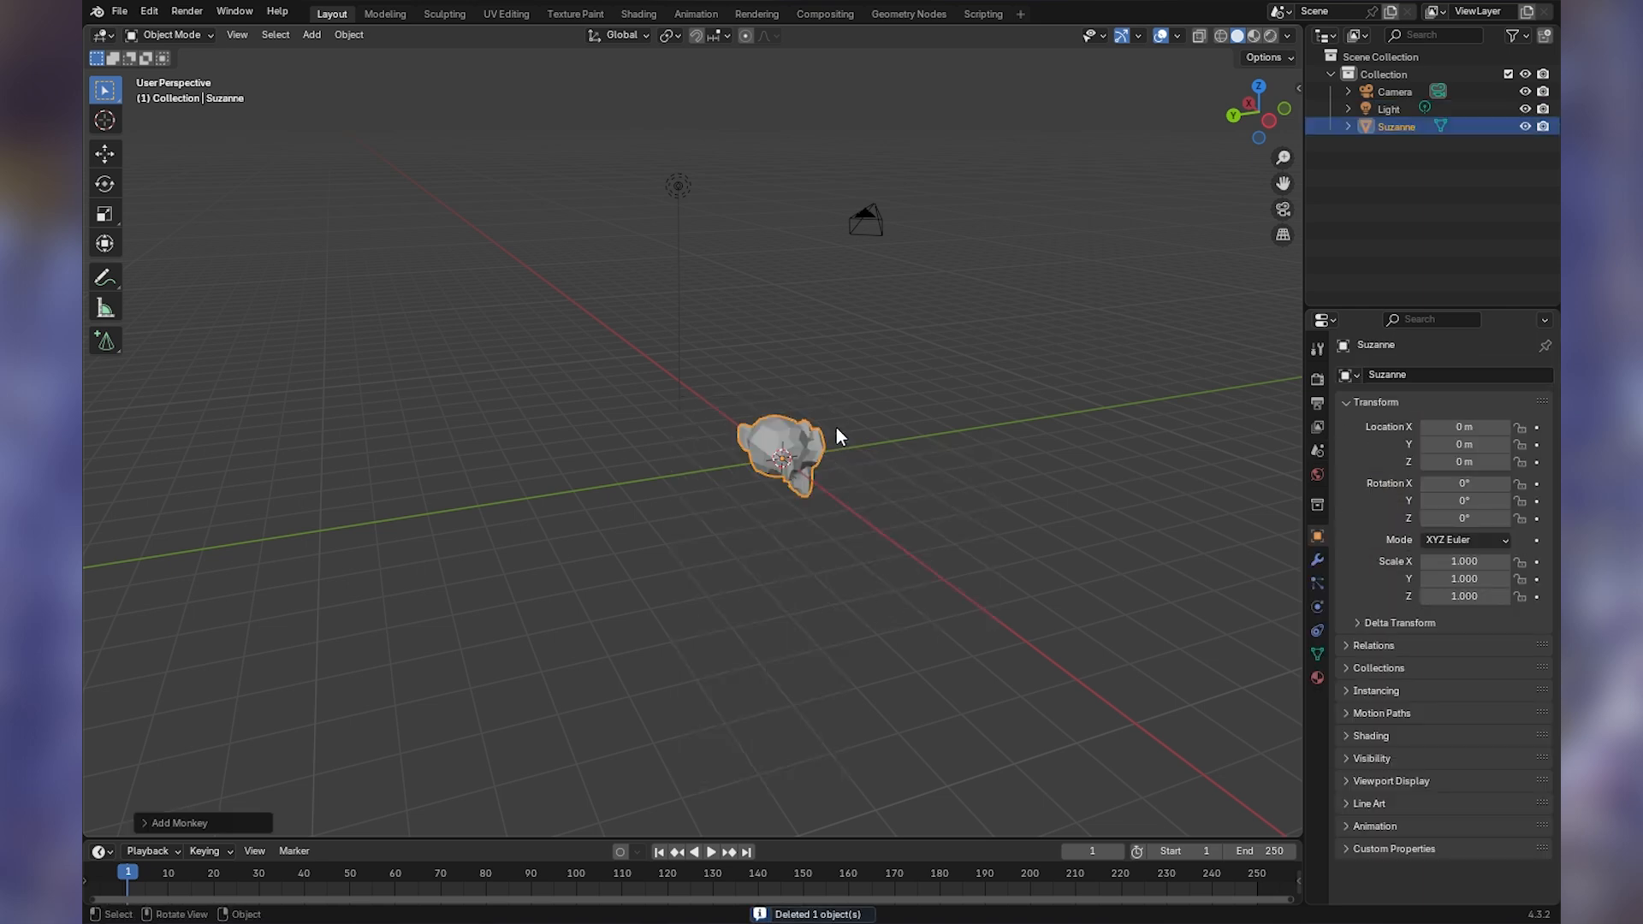
# - Scale the monkey head up uniformly to about 2.6 times its size
pyautogui.press('s')
pyautogui.click(954, 434)
pyautogui.moveTo(954, 435); pyautogui.dragTo(873, 436, button='middle')
pyautogui.moveTo(791, 505); pyautogui.dragTo(808, 452, button='middle')
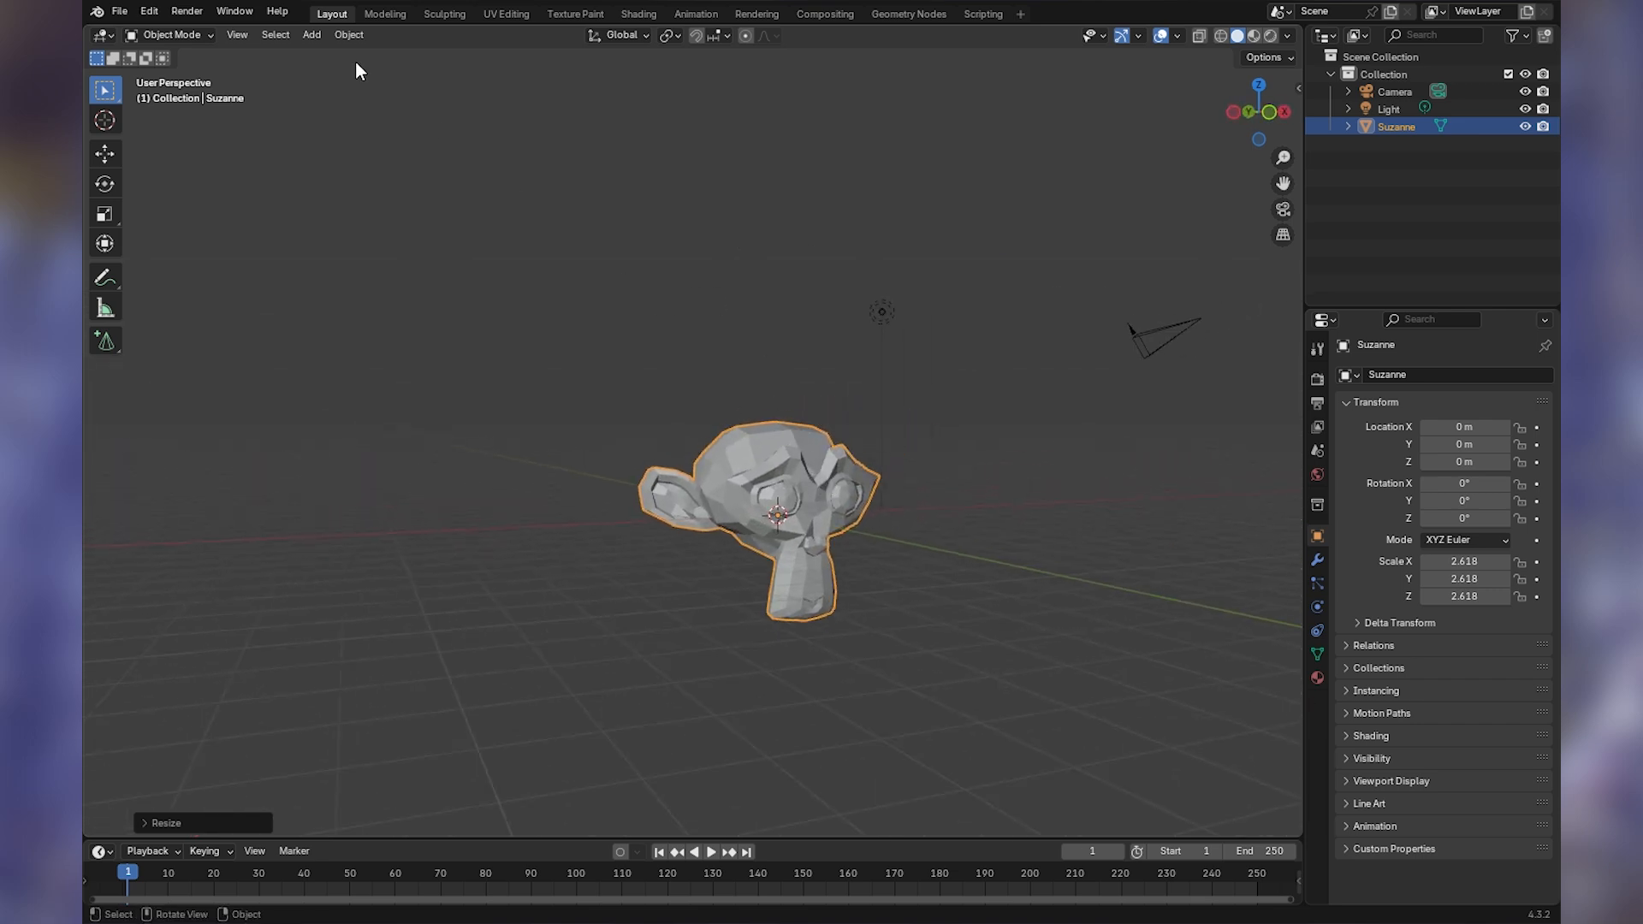
# - View the enlarged monkey head from the Top viewpoint and from the Bottom viewpoint
pyautogui.click(237, 34)
pyautogui.moveTo(388, 261)
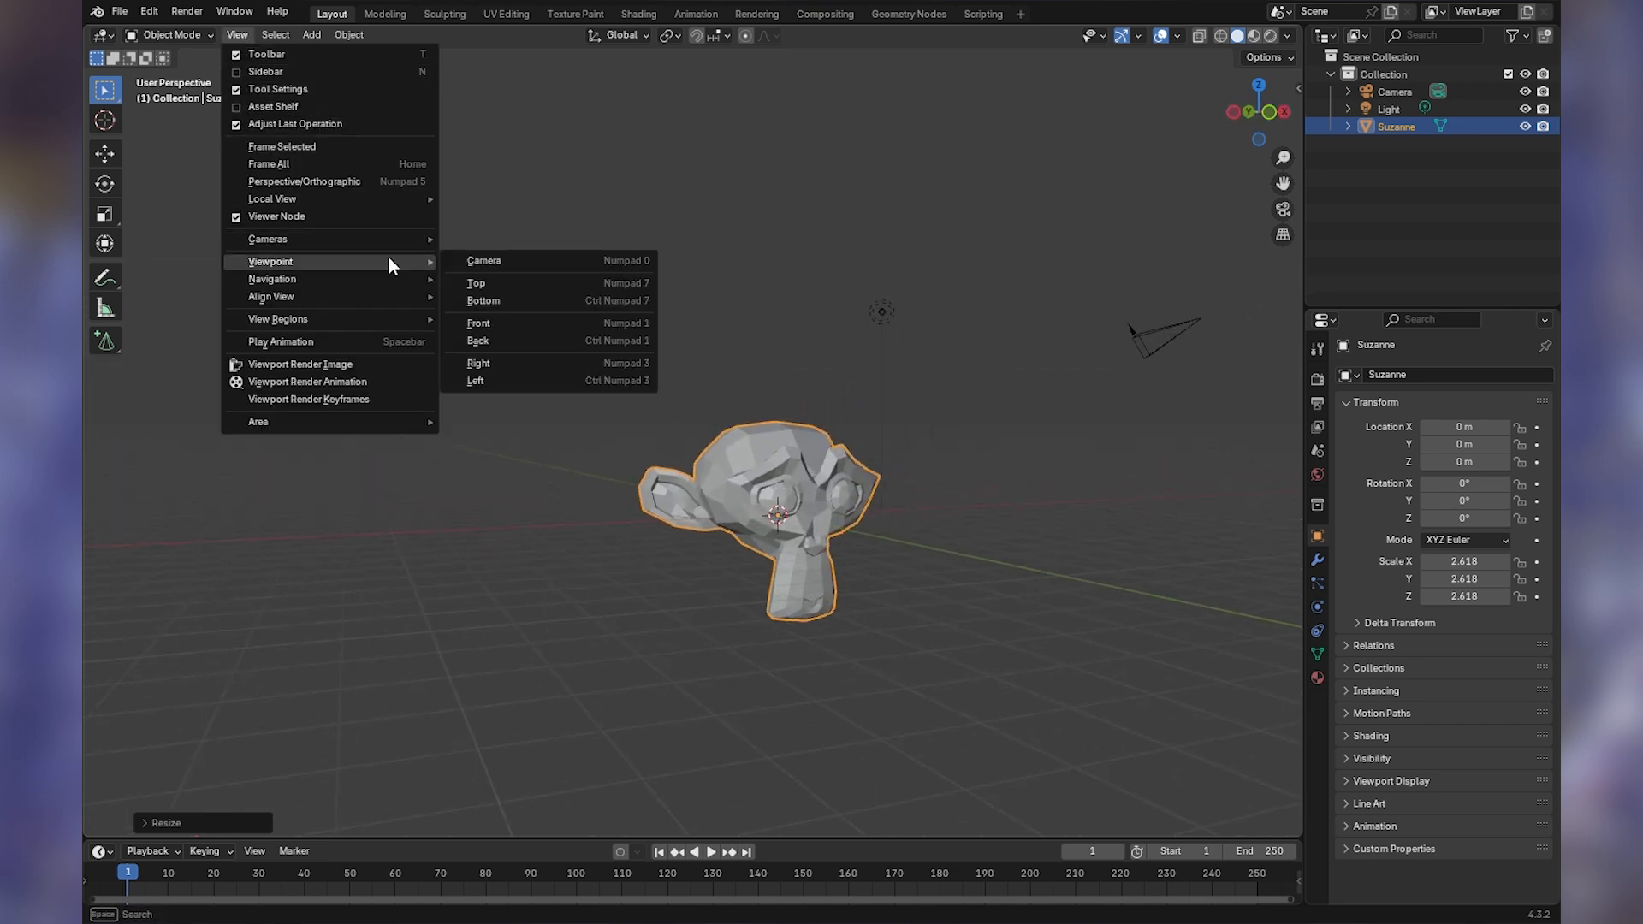
pyautogui.click(532, 284)
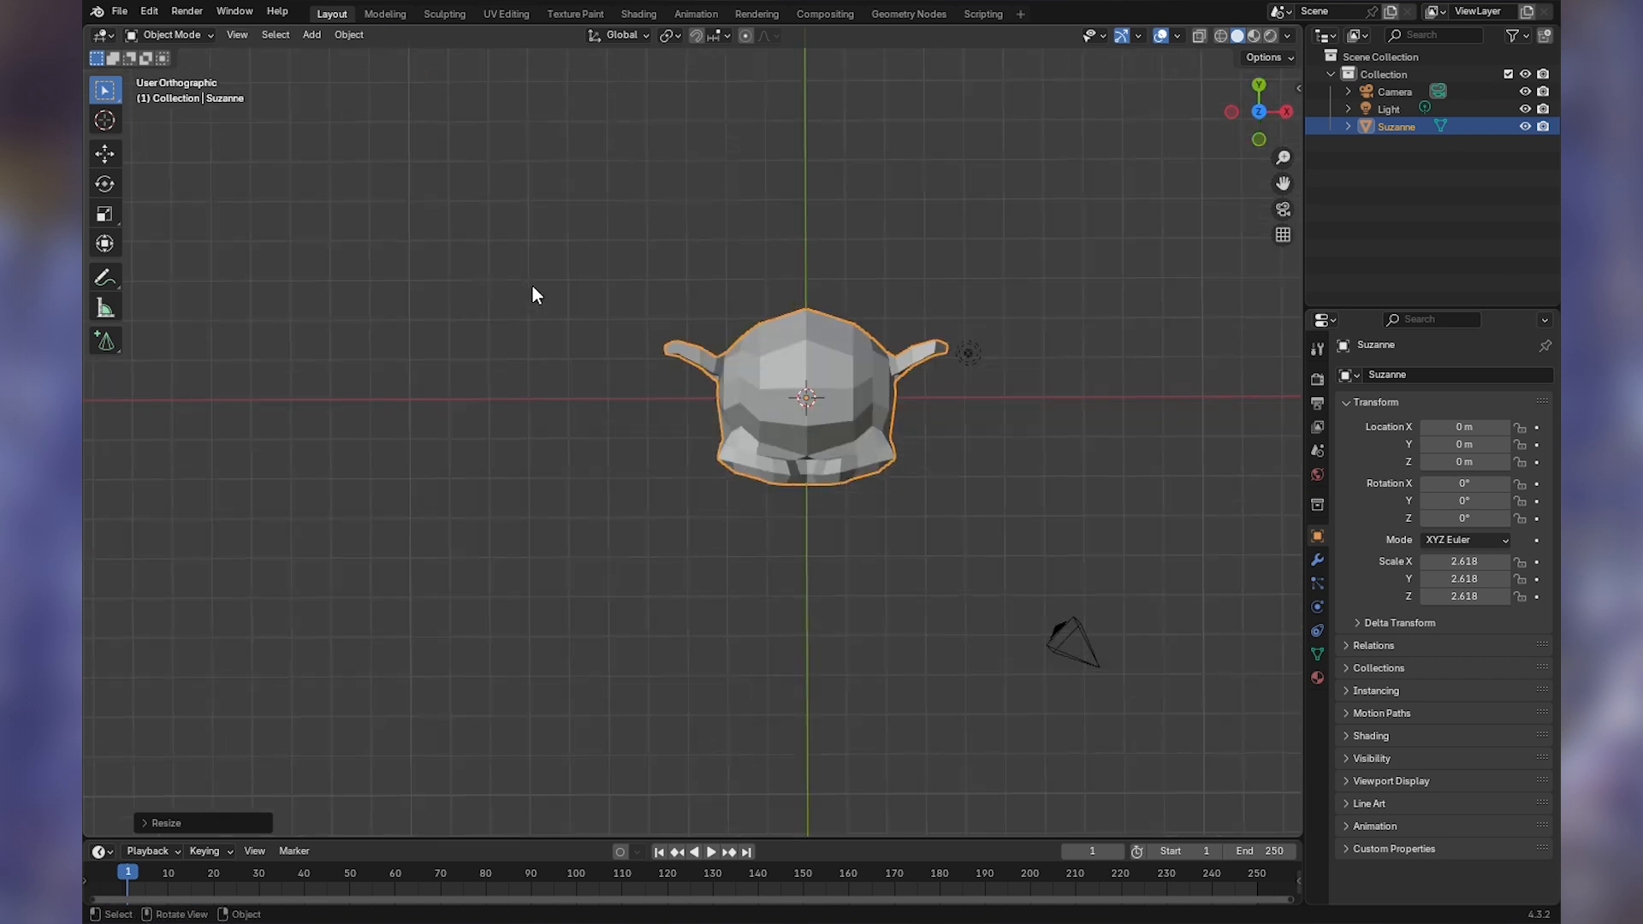
pyautogui.click(237, 35)
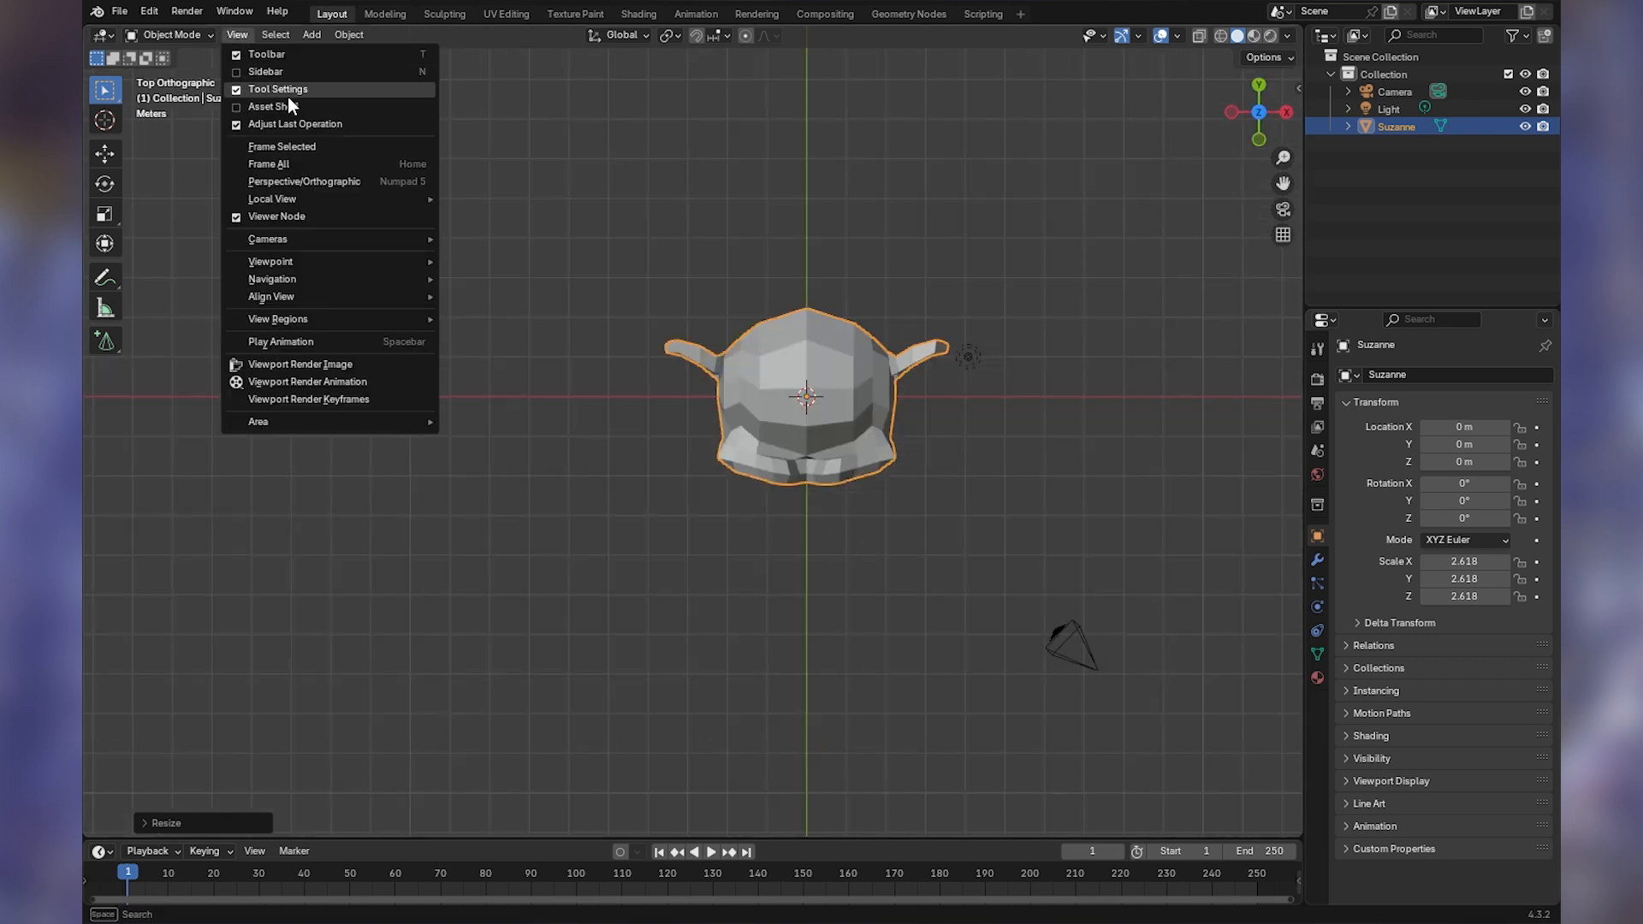
pyautogui.moveTo(381, 261)
pyautogui.click(488, 303)
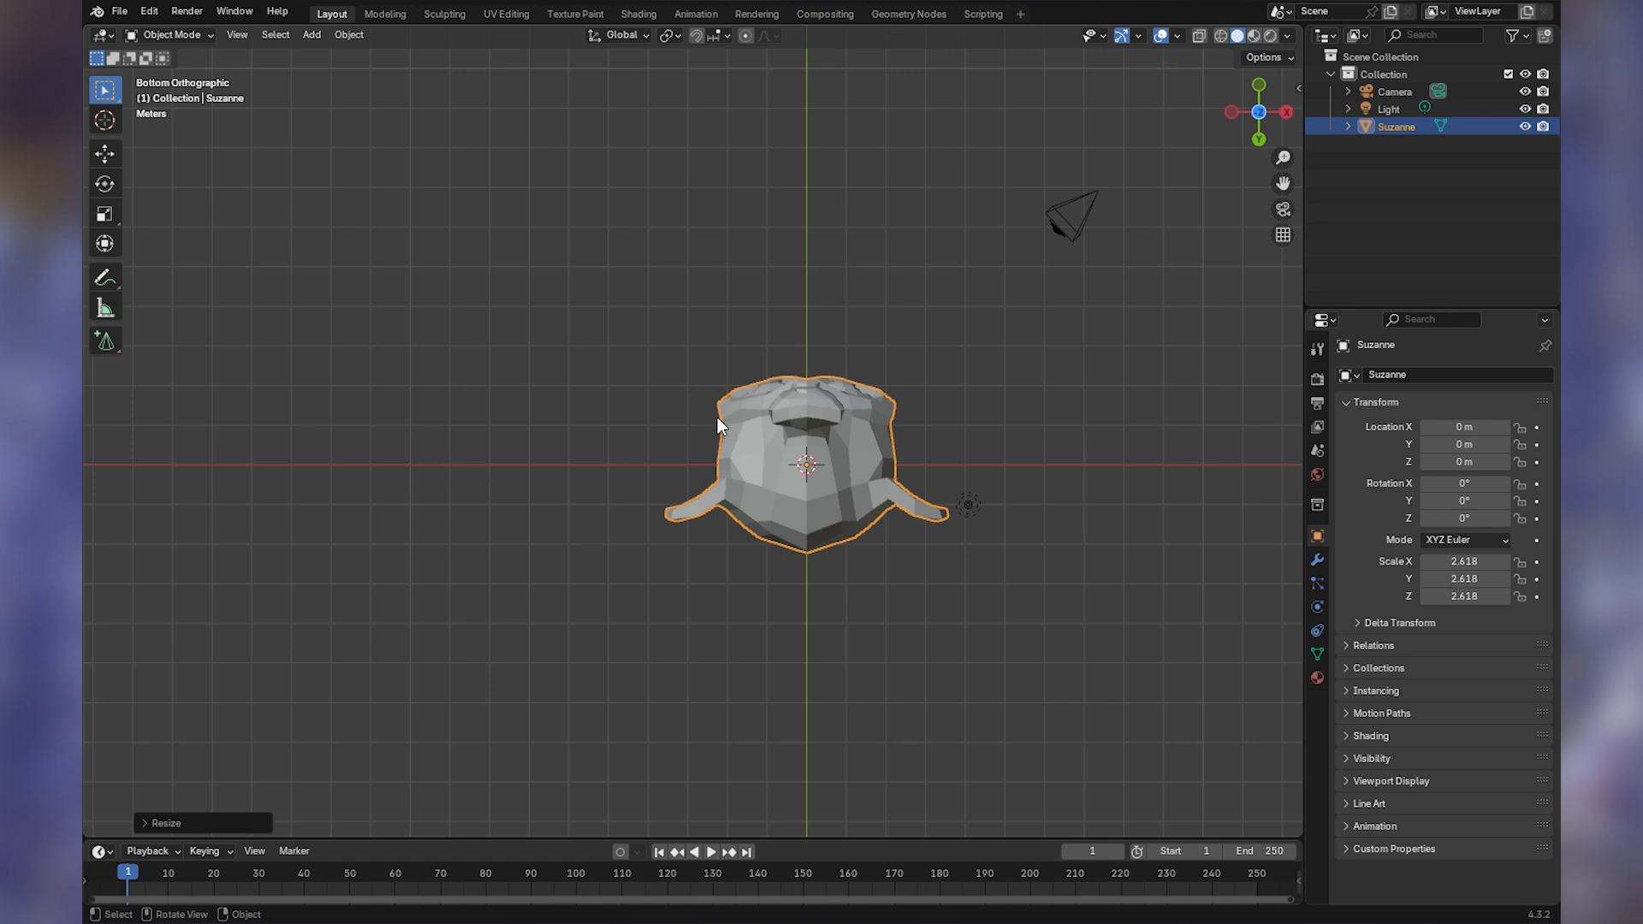
# - View the monkey head from the Front viewpoint and from the Back viewpoint
pyautogui.click(237, 34)
pyautogui.moveTo(385, 263)
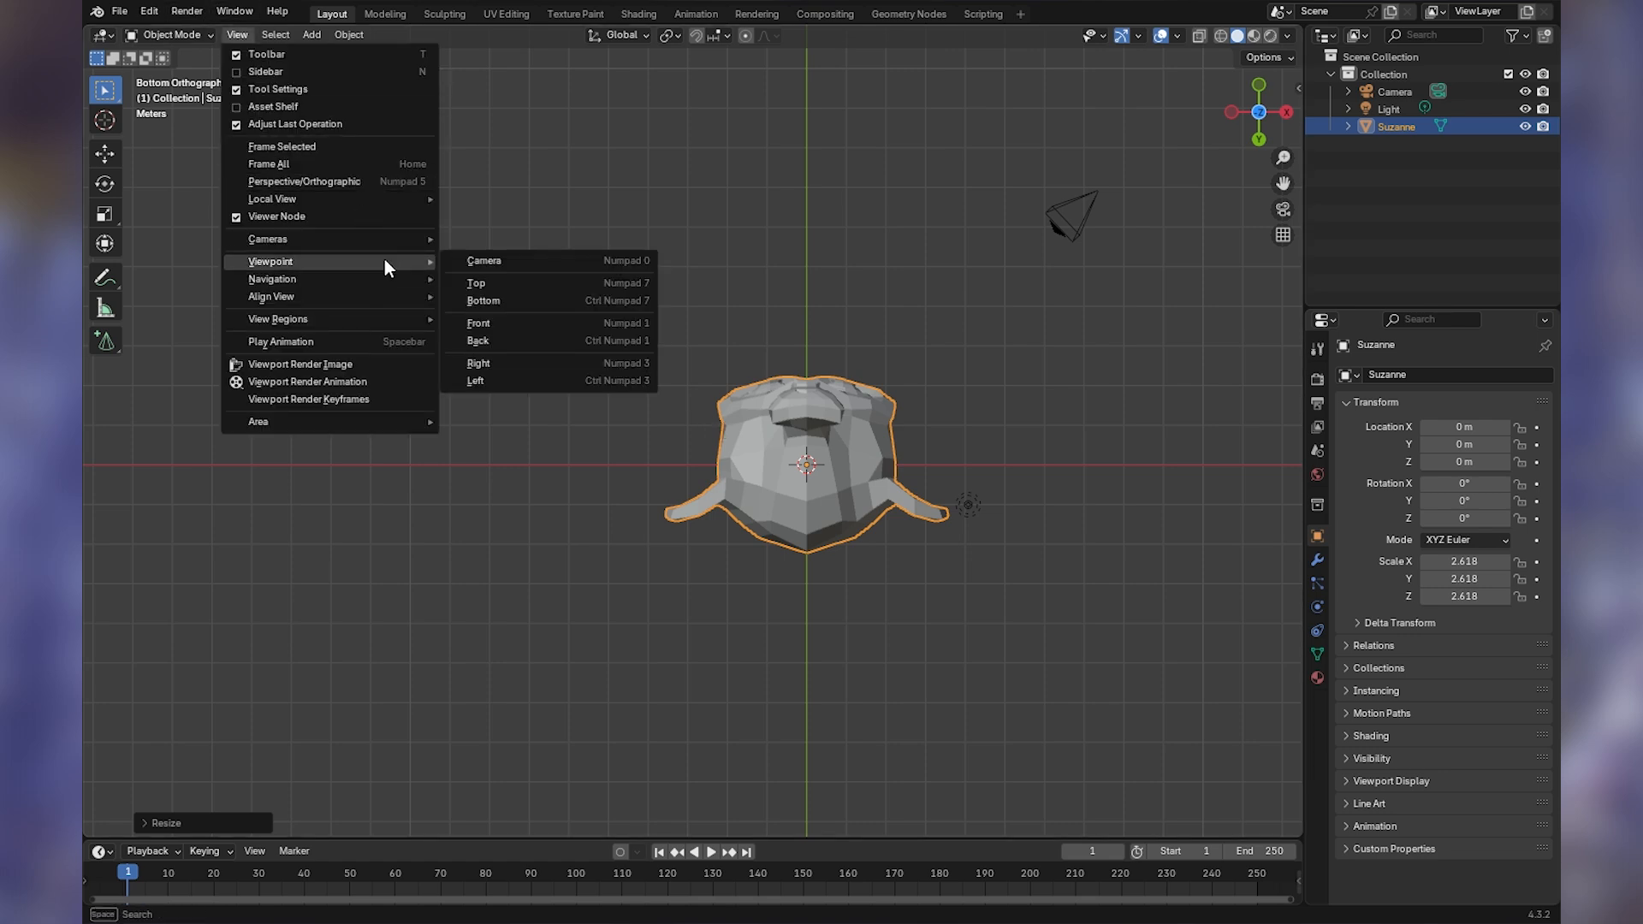
pyautogui.click(505, 324)
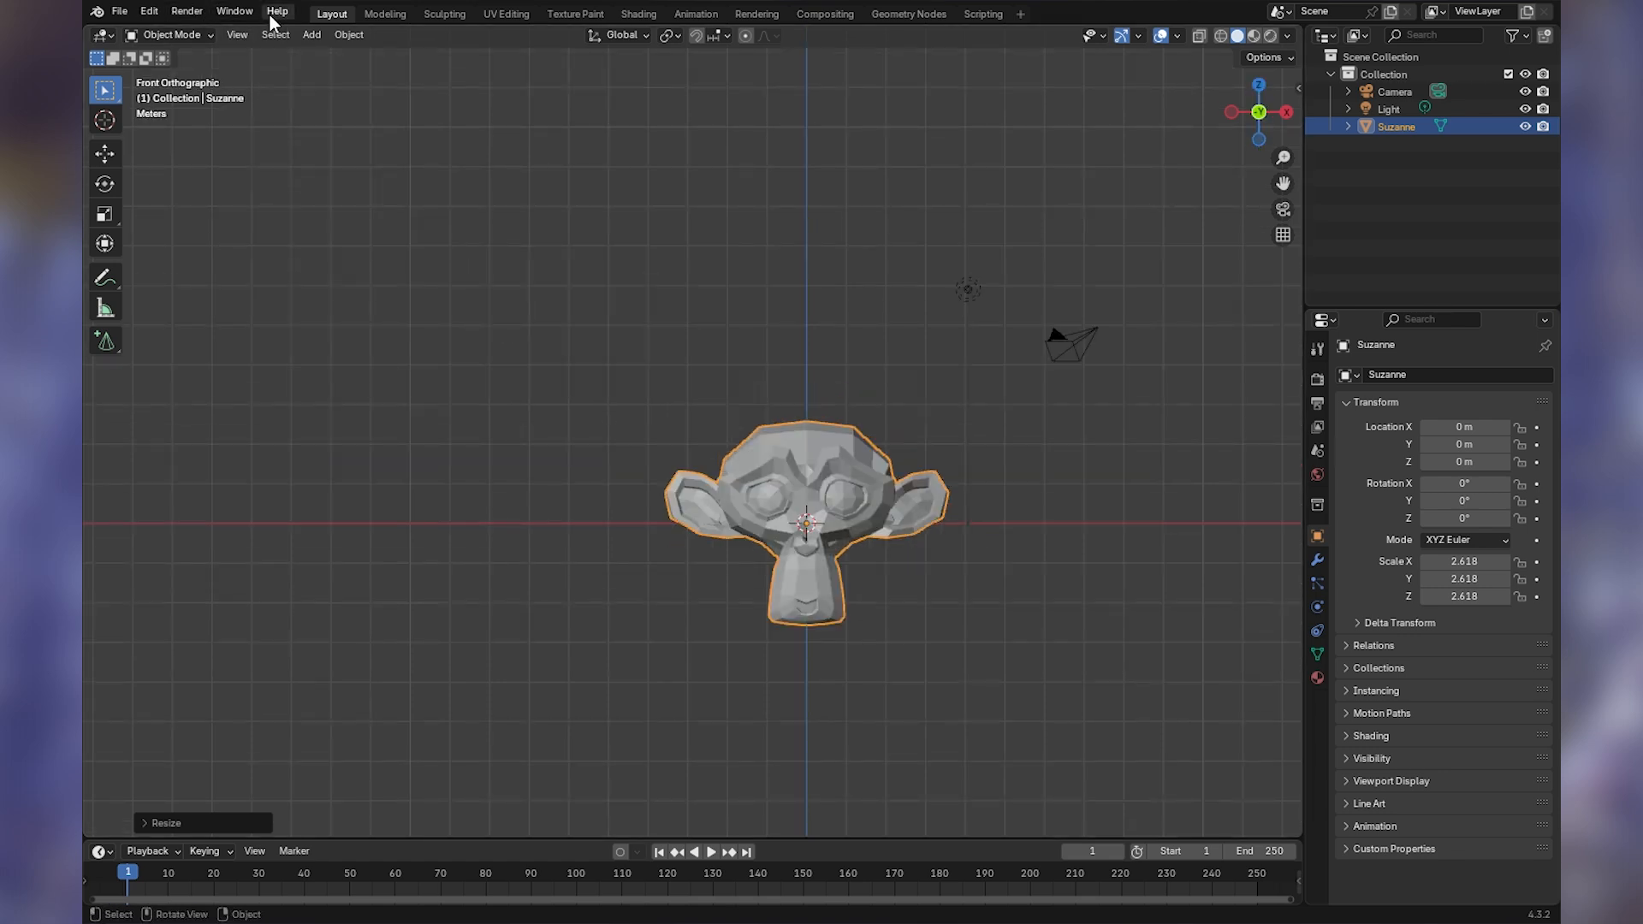
pyautogui.click(237, 34)
pyautogui.moveTo(404, 261)
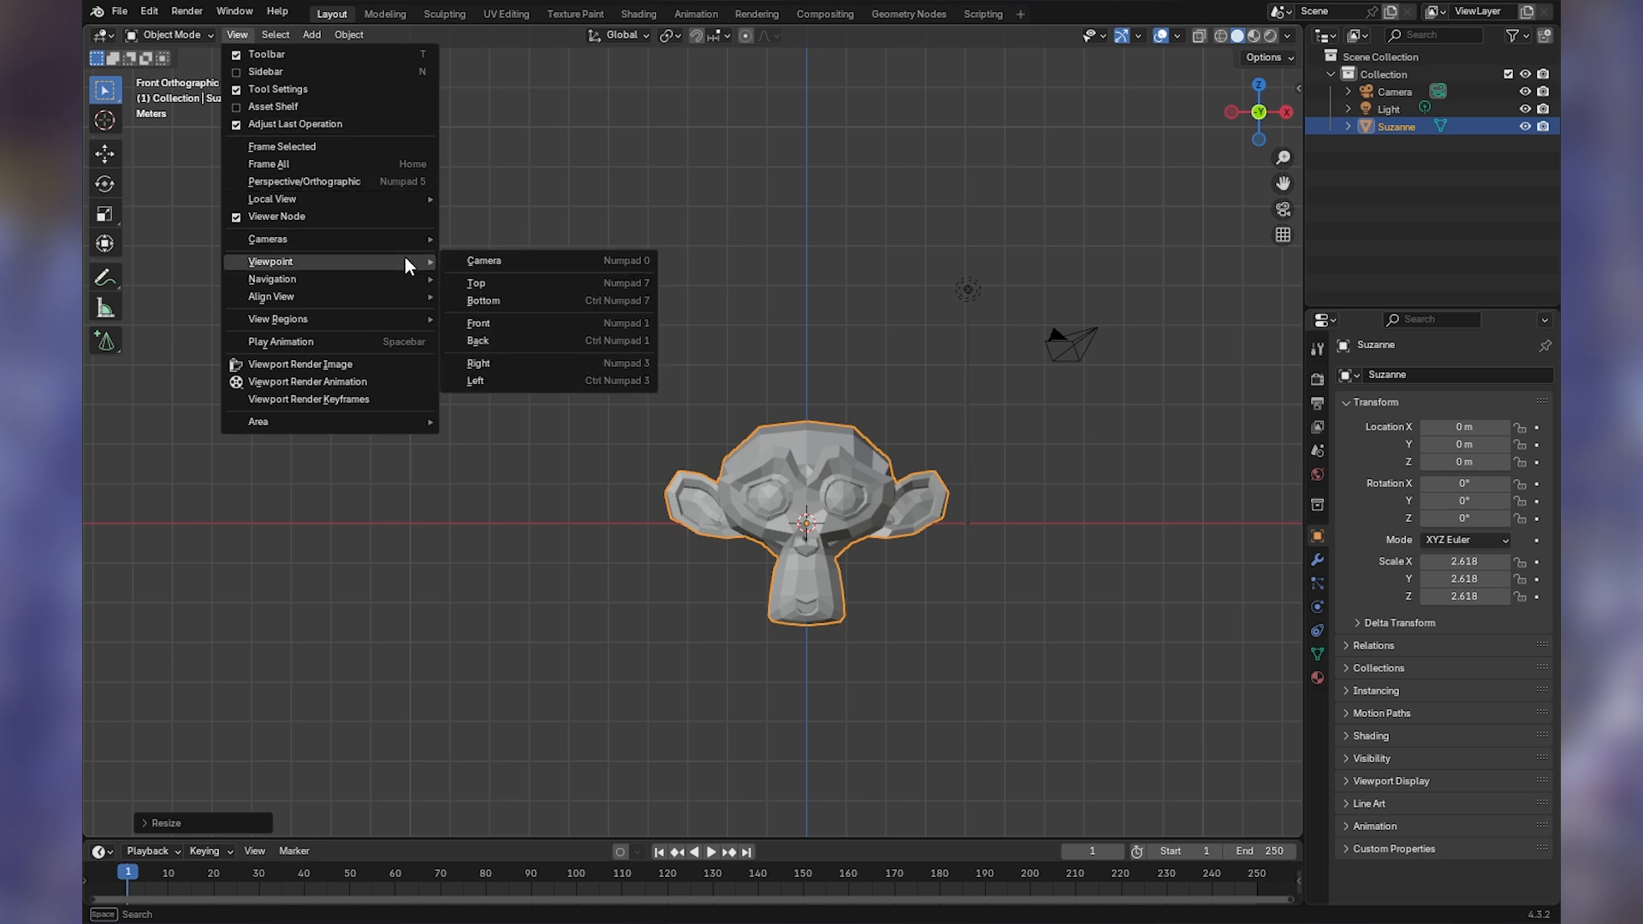
pyautogui.click(501, 339)
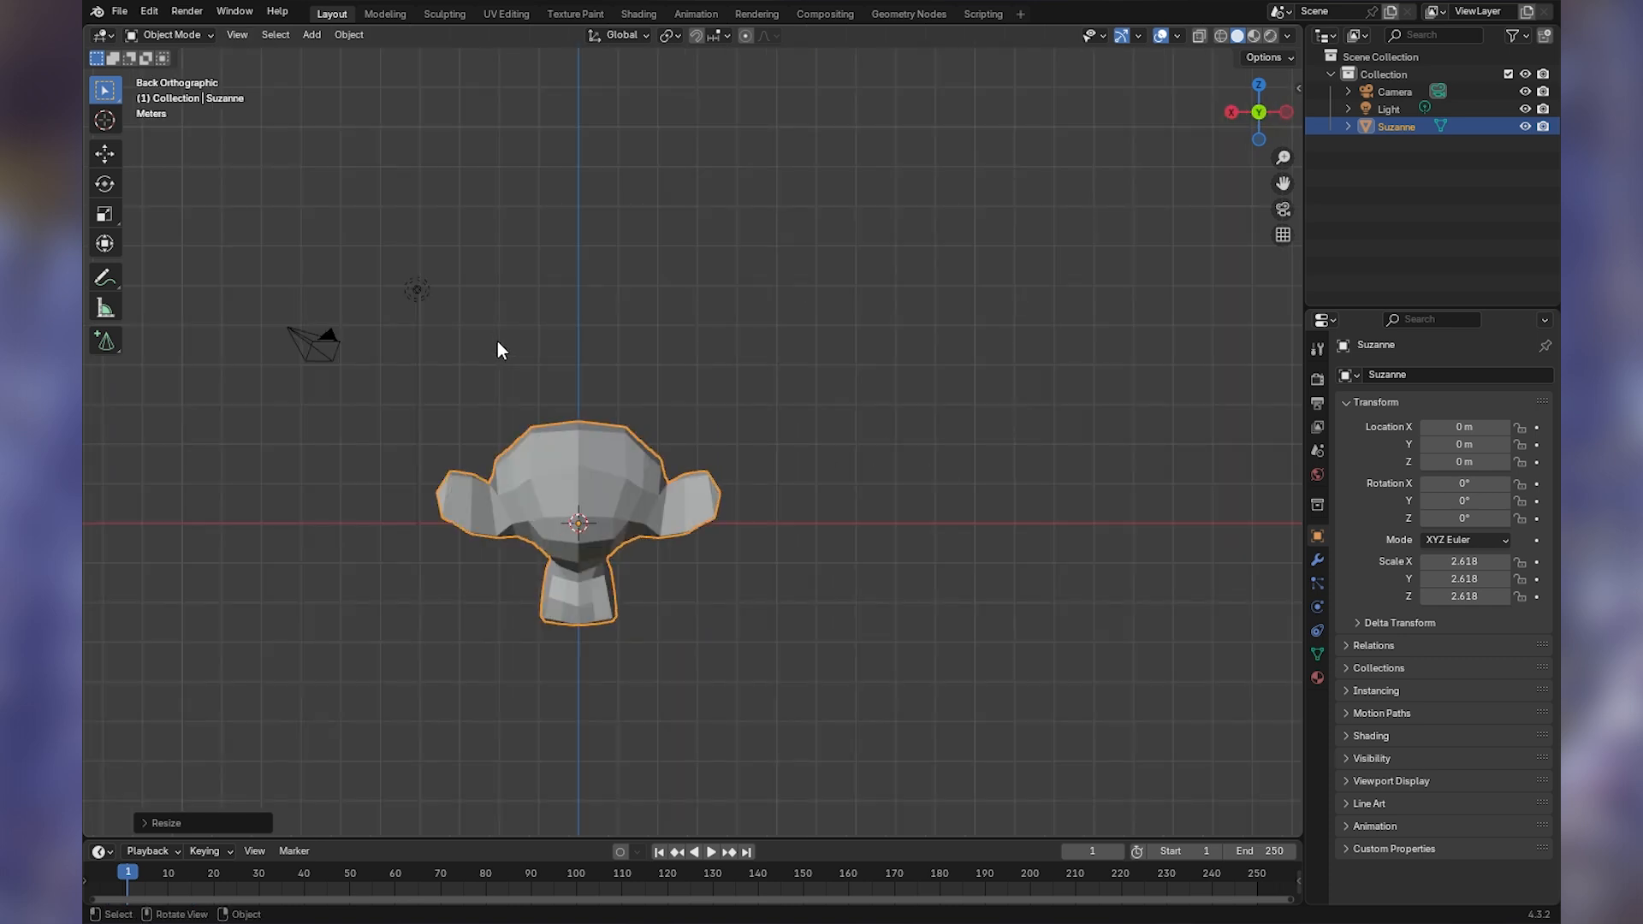
# - View the monkey head from the Right viewpoint and from the Left viewpoint
pyautogui.click(237, 34)
pyautogui.moveTo(406, 261)
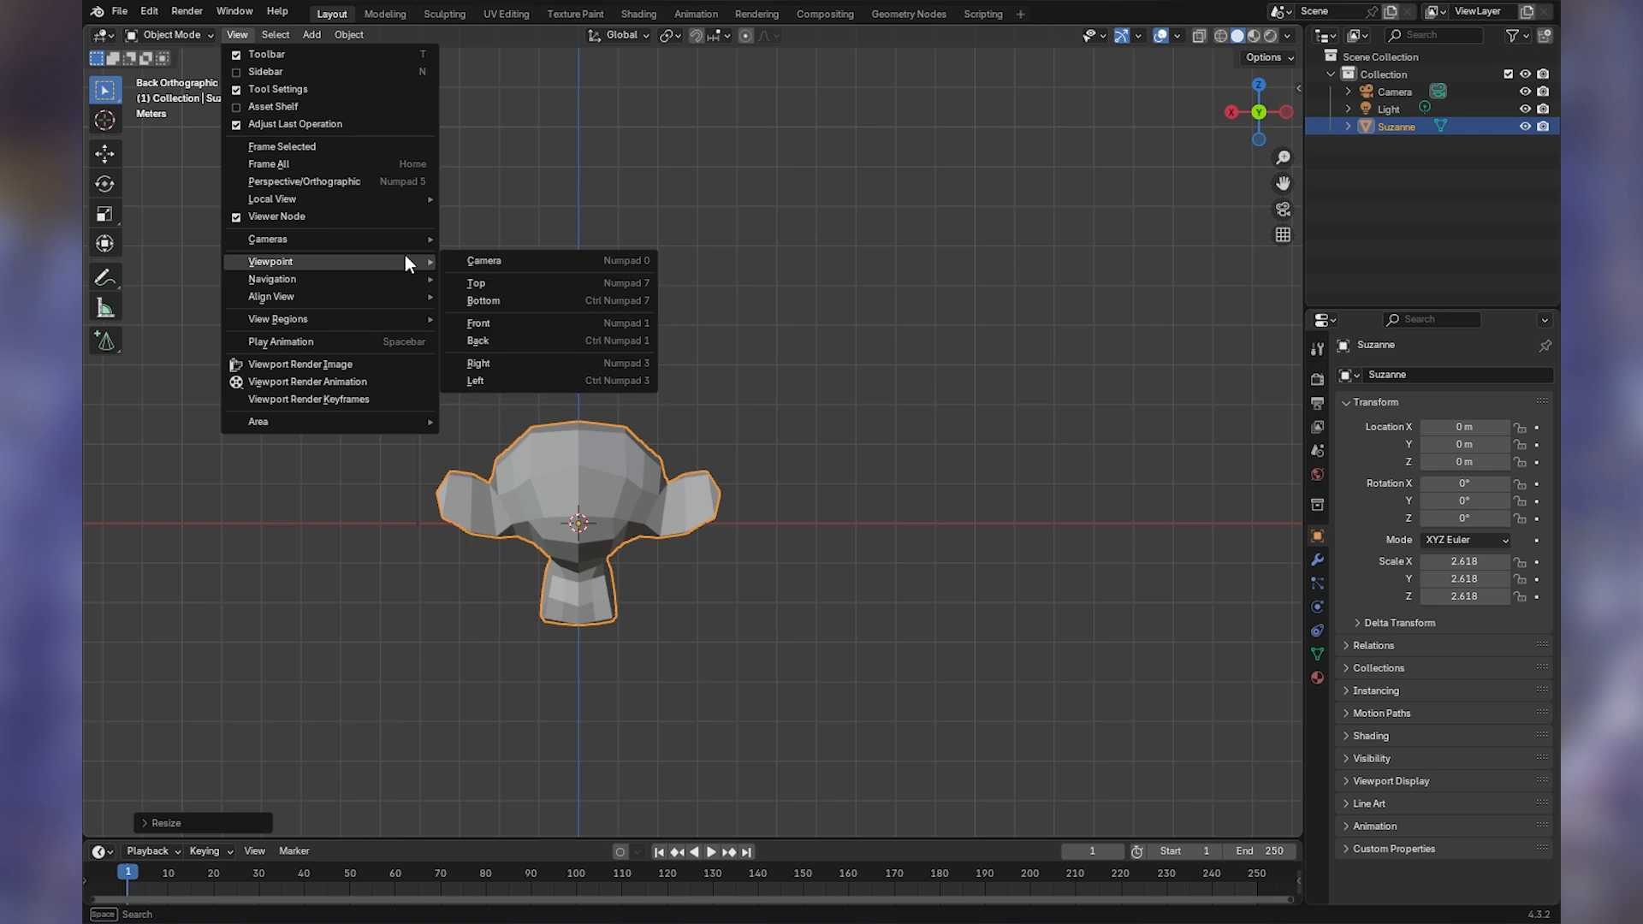
pyautogui.click(501, 363)
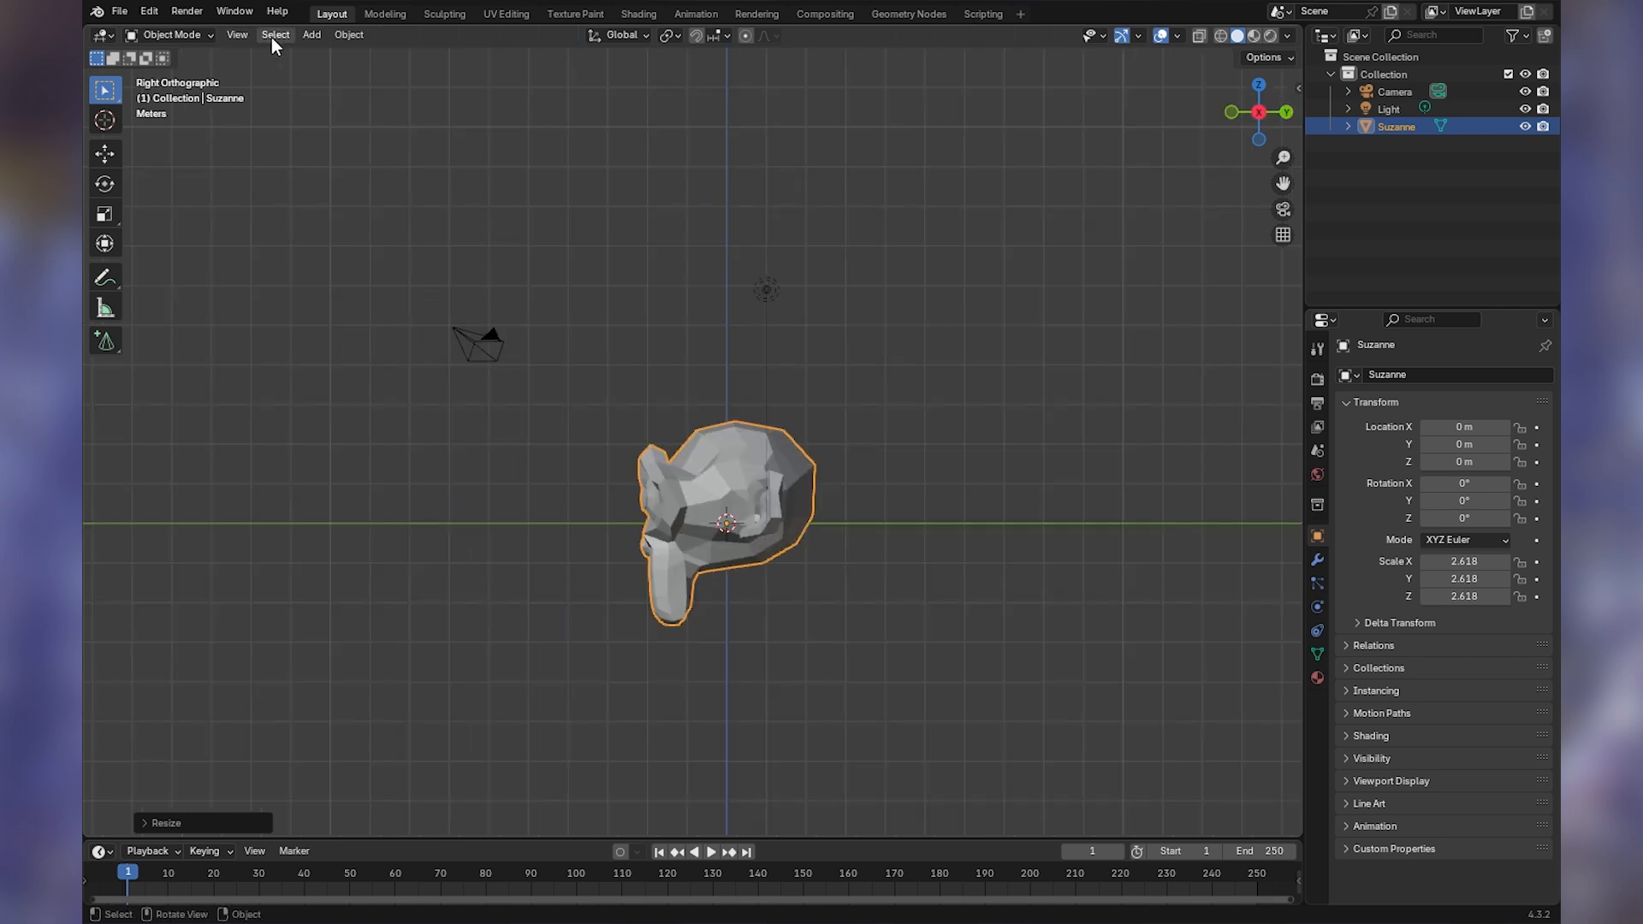
pyautogui.click(237, 34)
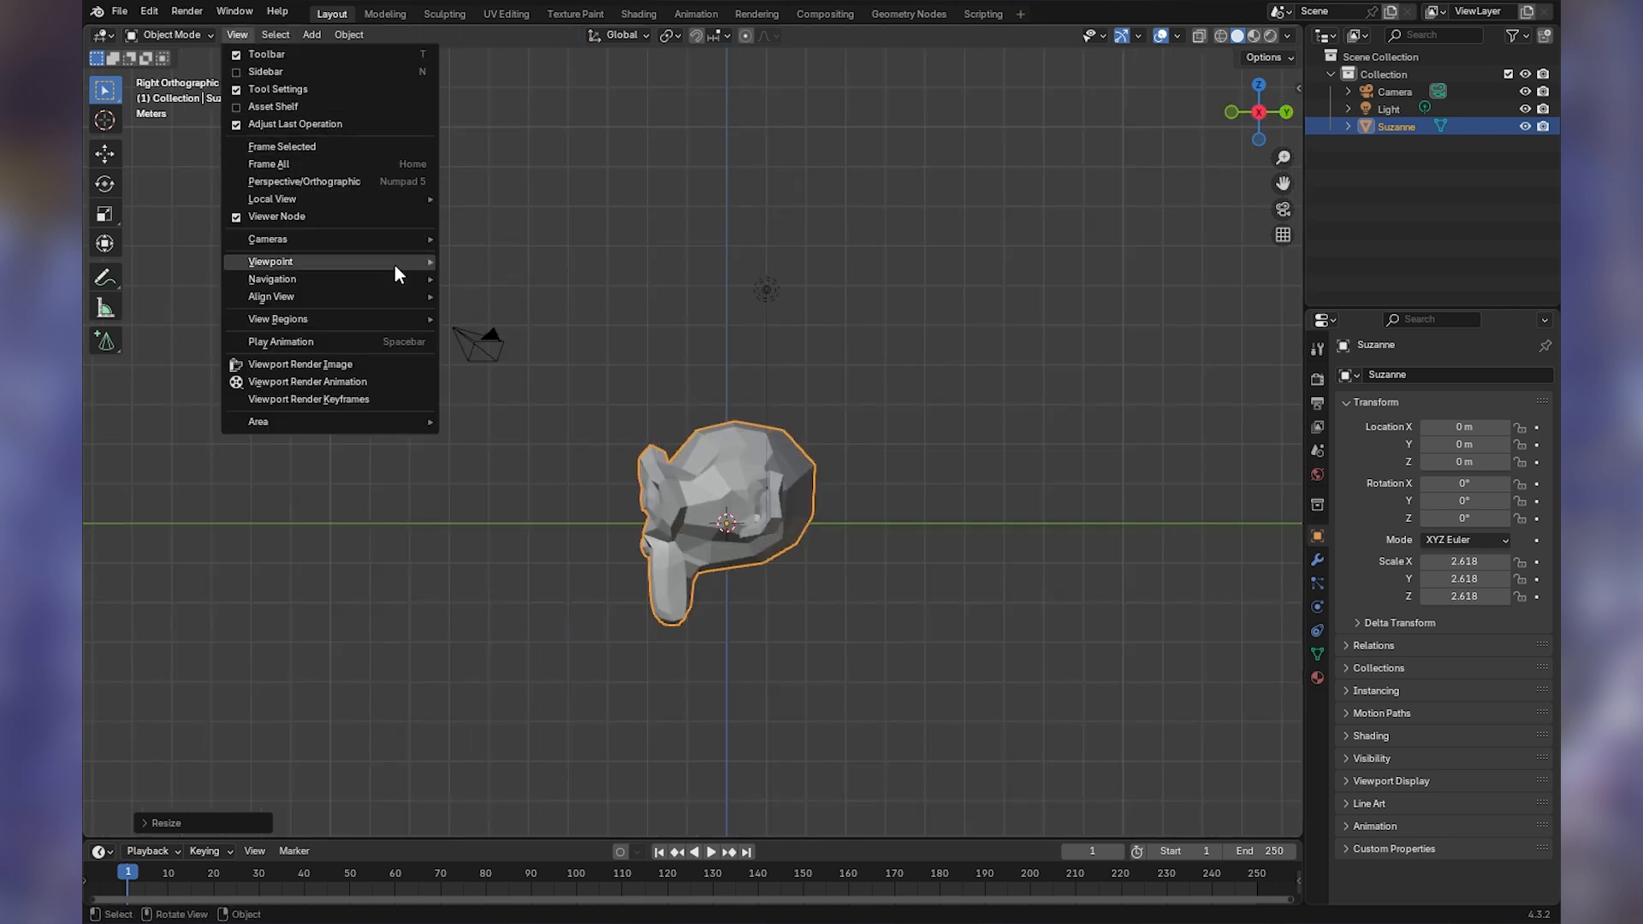
pyautogui.moveTo(393, 265)
pyautogui.click(484, 376)
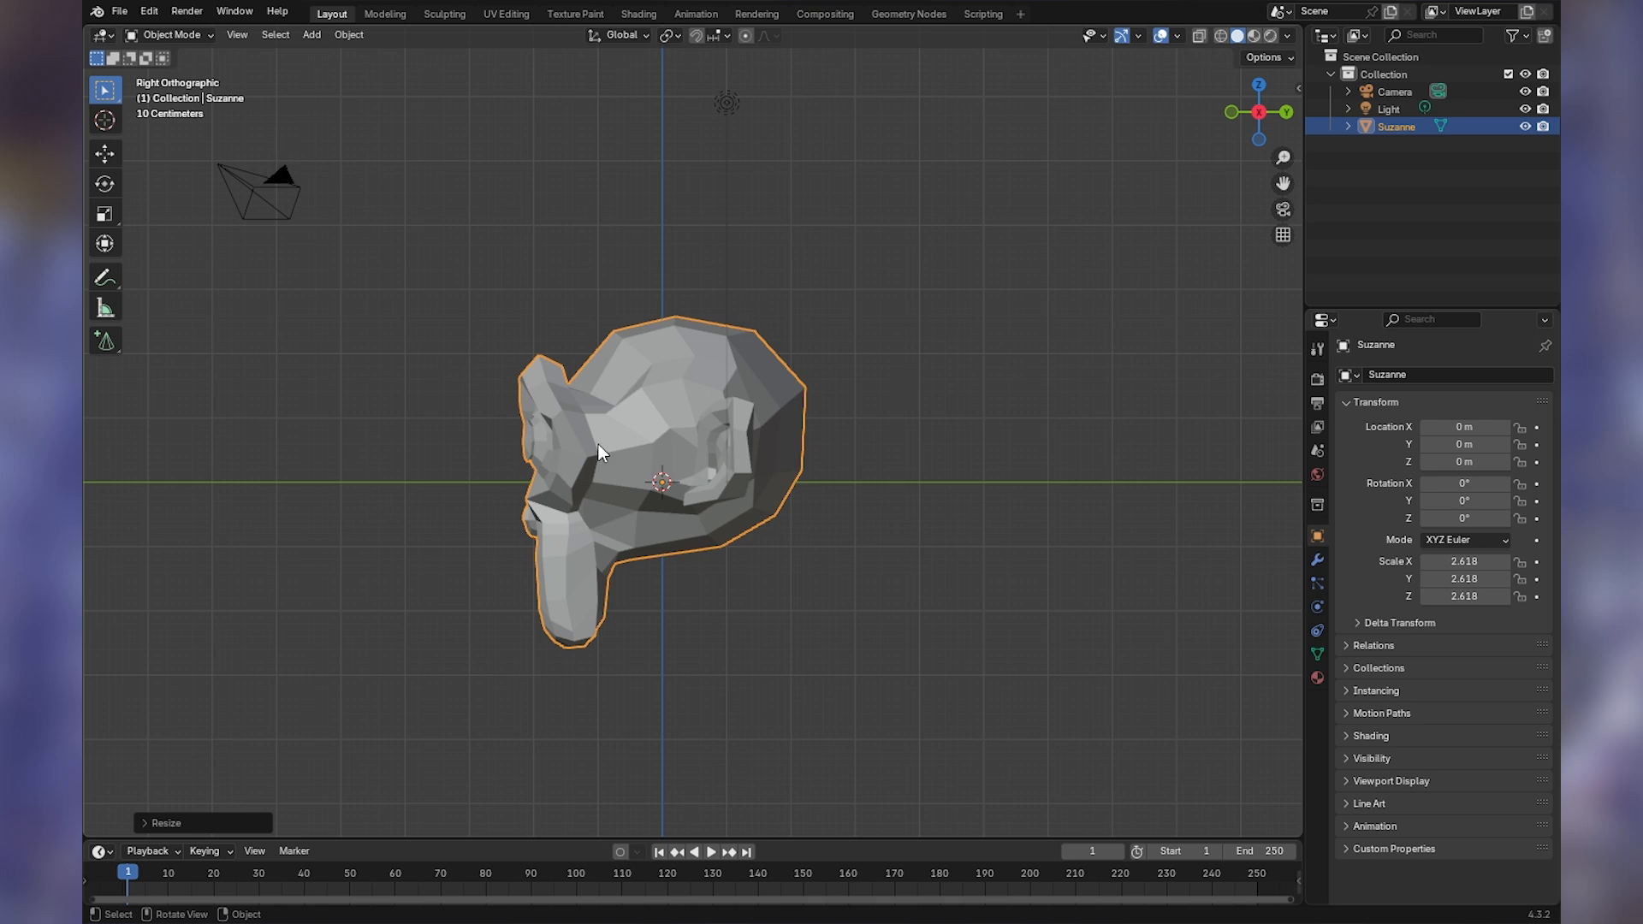
# - Leave the preset side view and freely orbit and pan around the monkey head
pyautogui.moveTo(505, 359); pyautogui.dragTo(820, 322, button='middle')
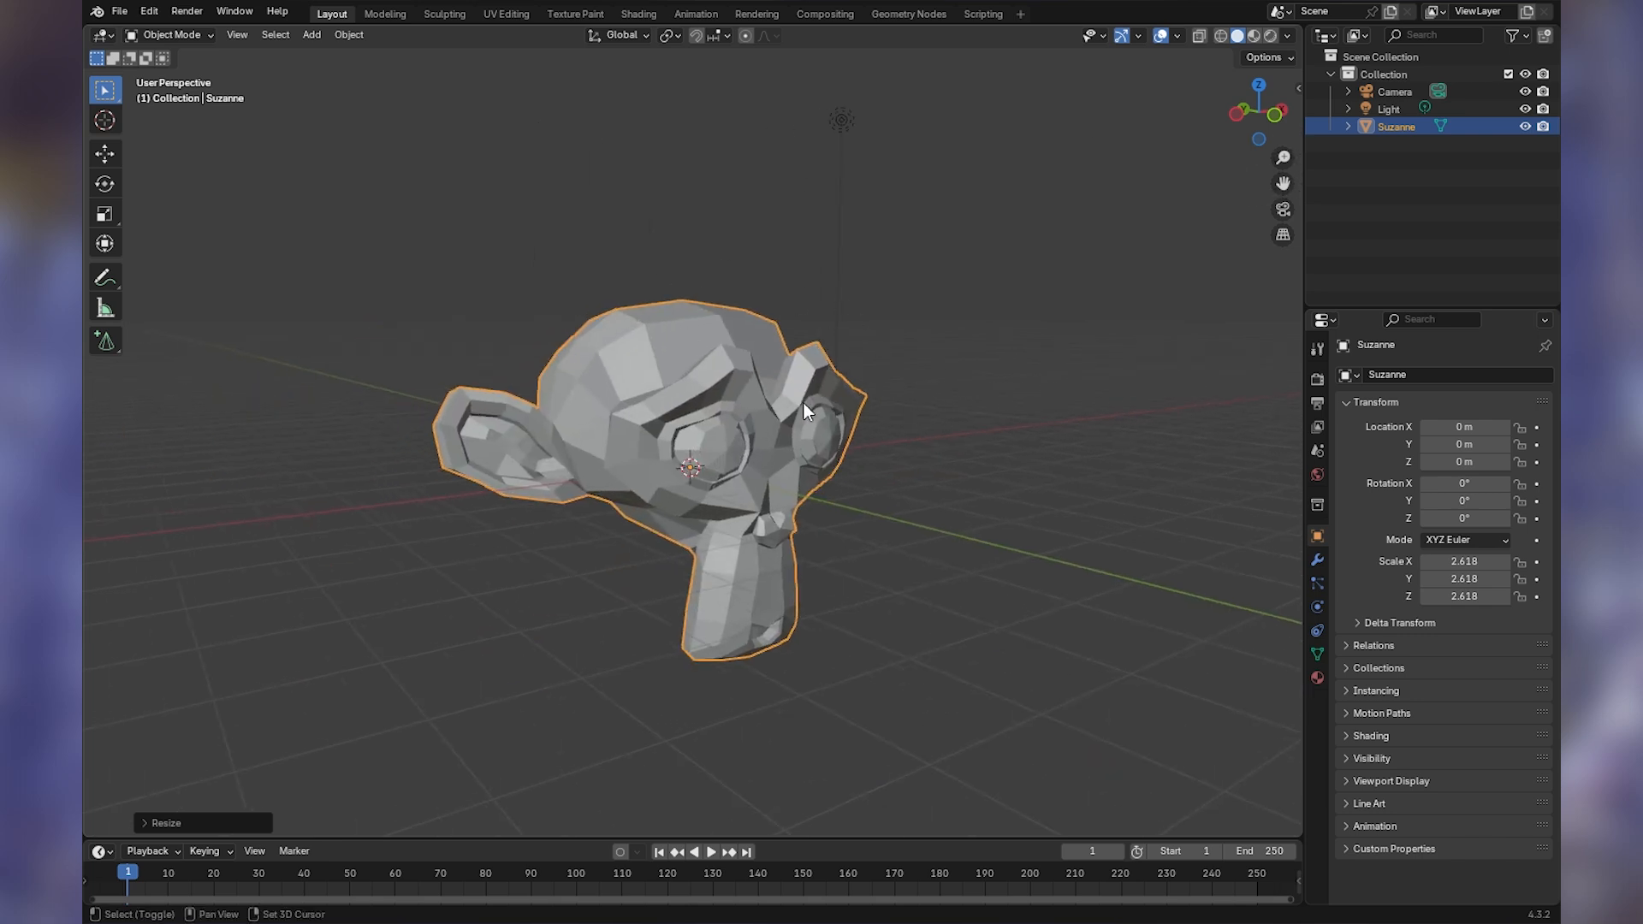
pyautogui.moveTo(804, 403); pyautogui.dragTo(839, 436, button='middle')
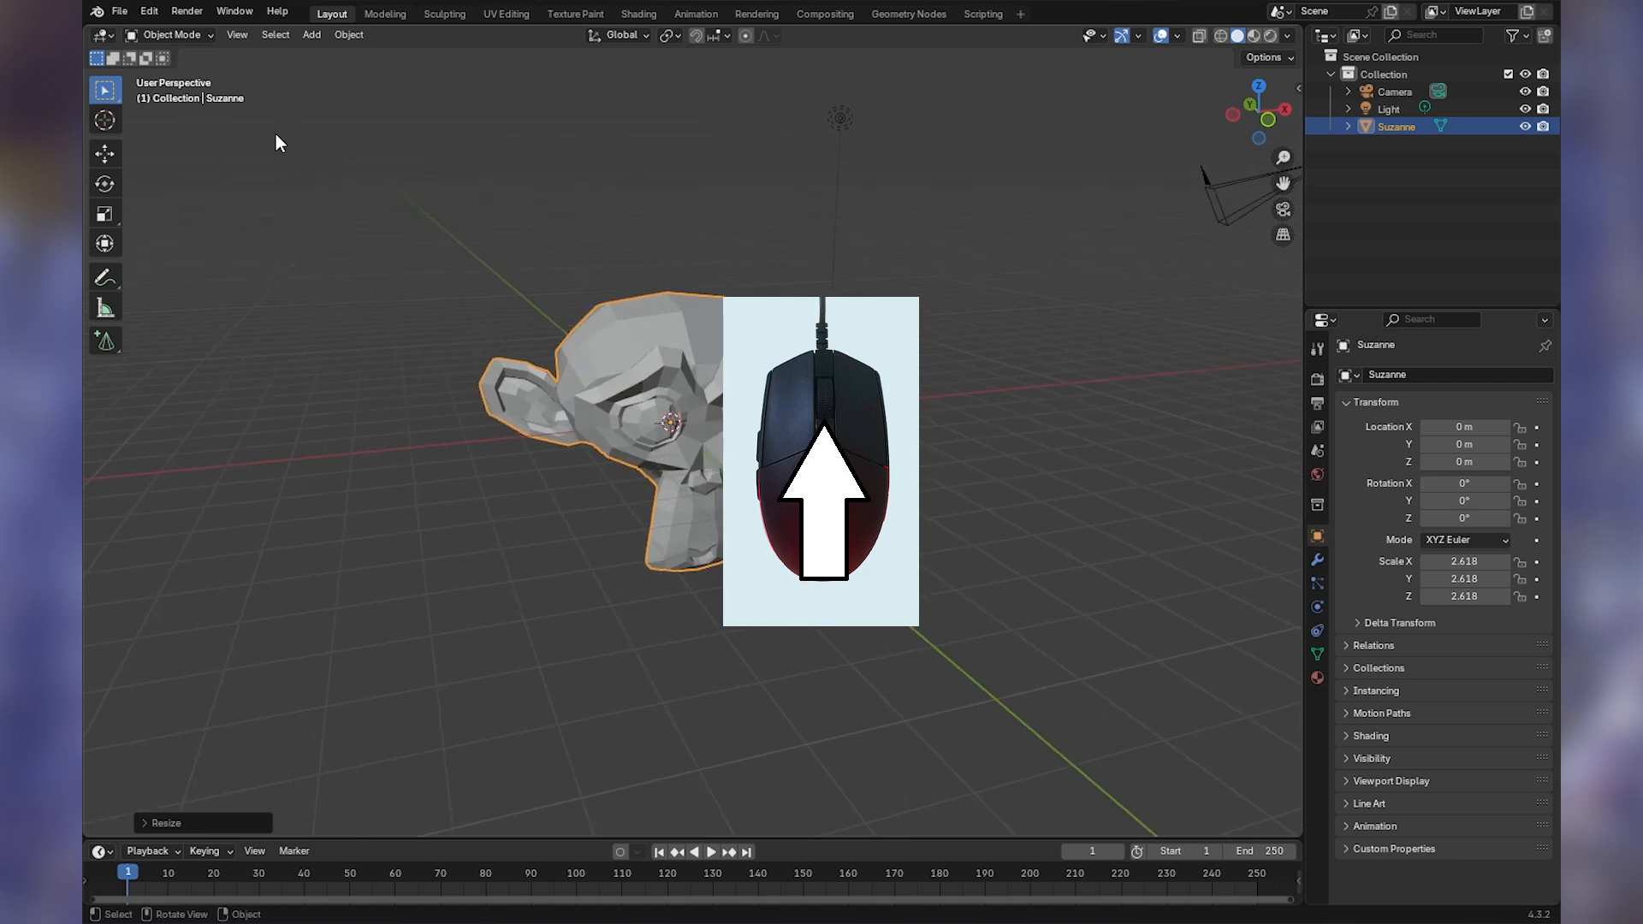
# - Turn the view around the monkey head by applying the Orbit Left navigation command three times
pyautogui.click(240, 38)
pyautogui.moveTo(271, 39)
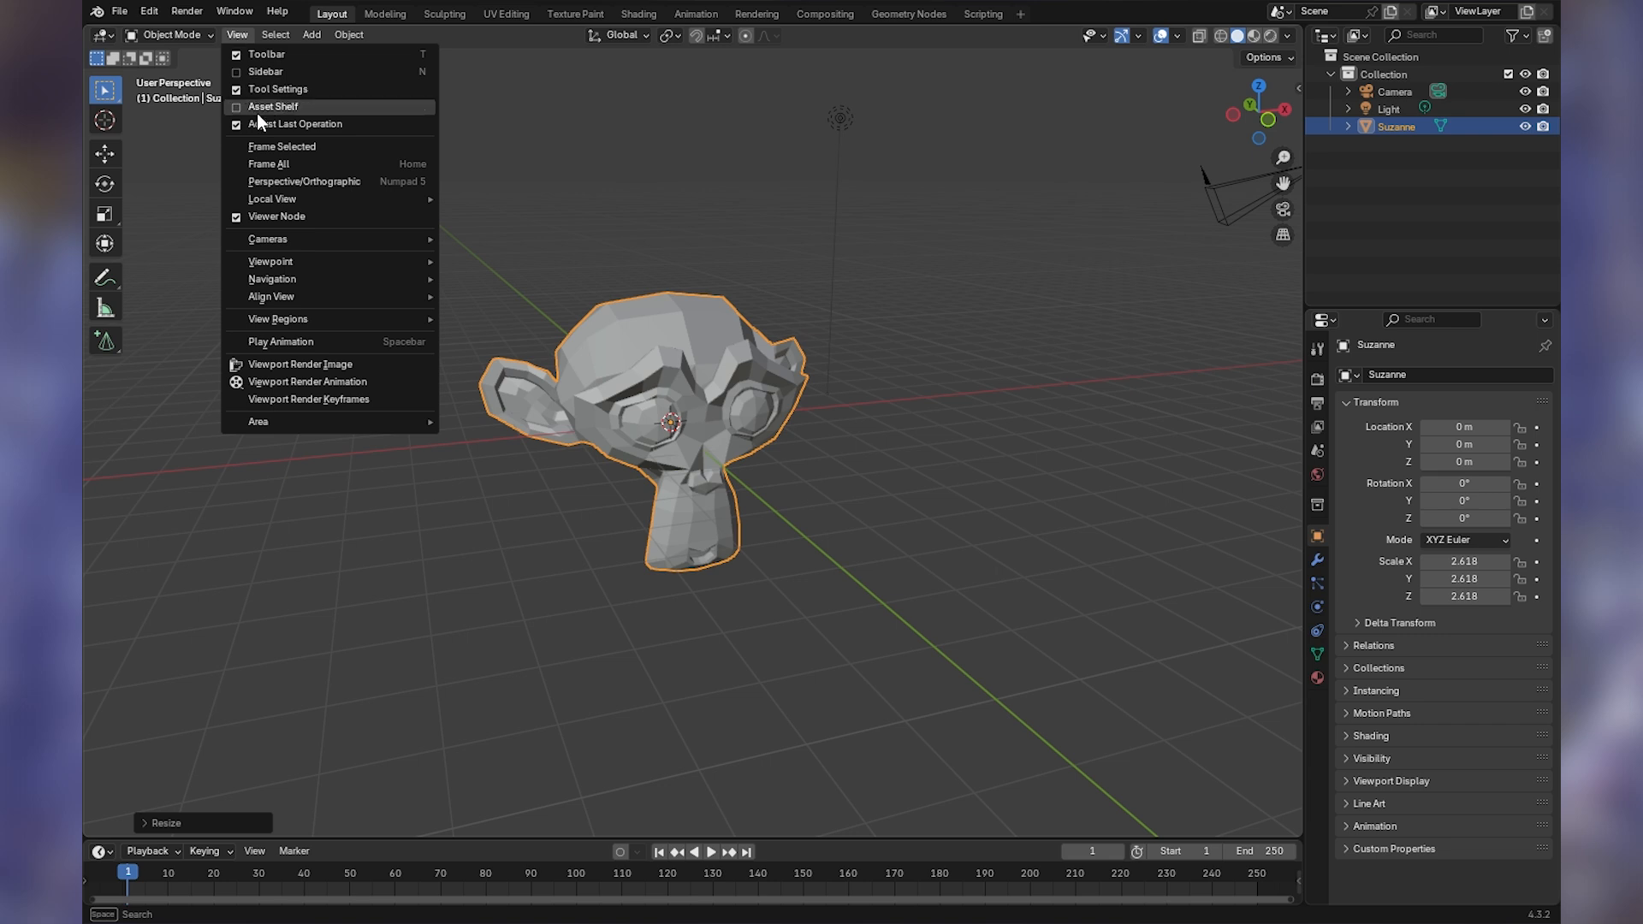
pyautogui.moveTo(350, 263)
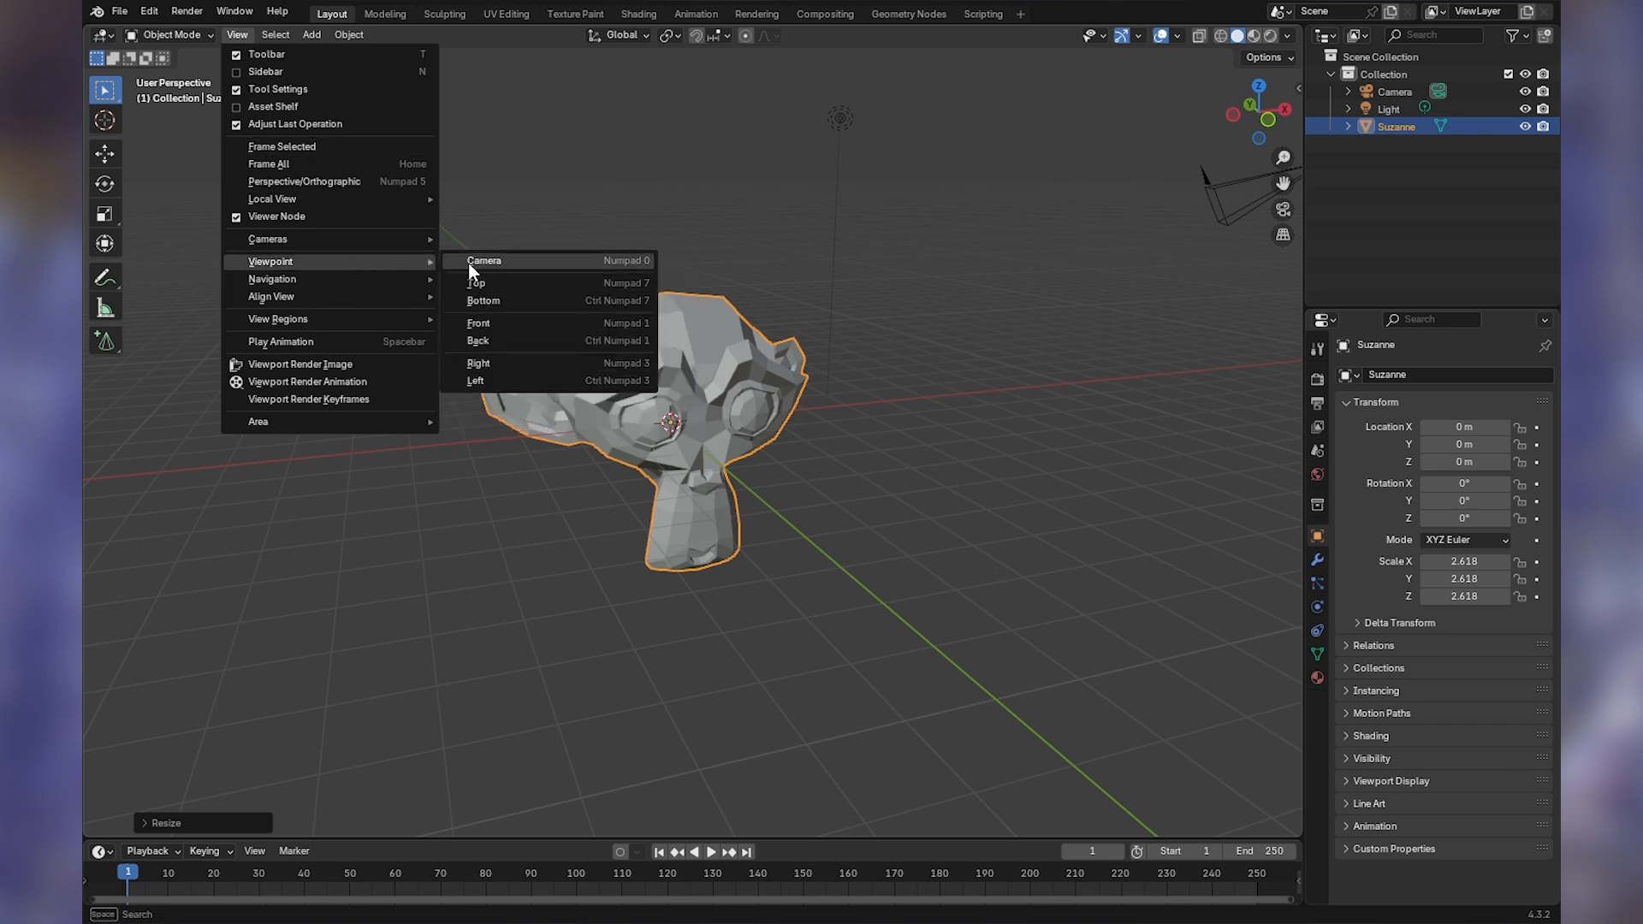
pyautogui.moveTo(402, 283)
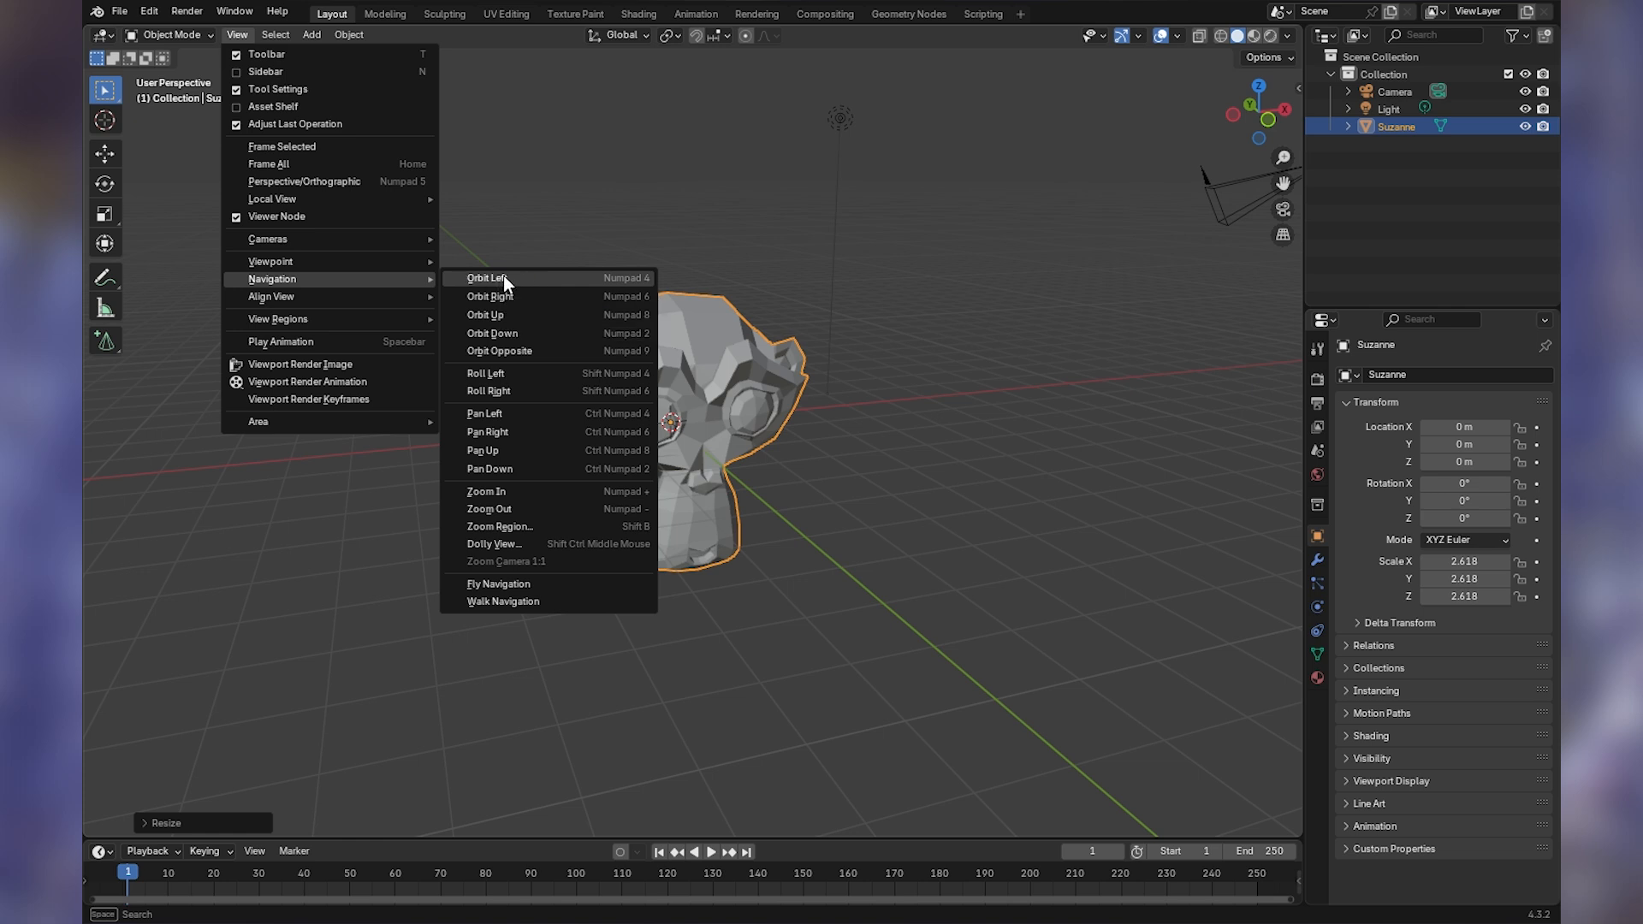
pyautogui.click(504, 278)
pyautogui.click(238, 35)
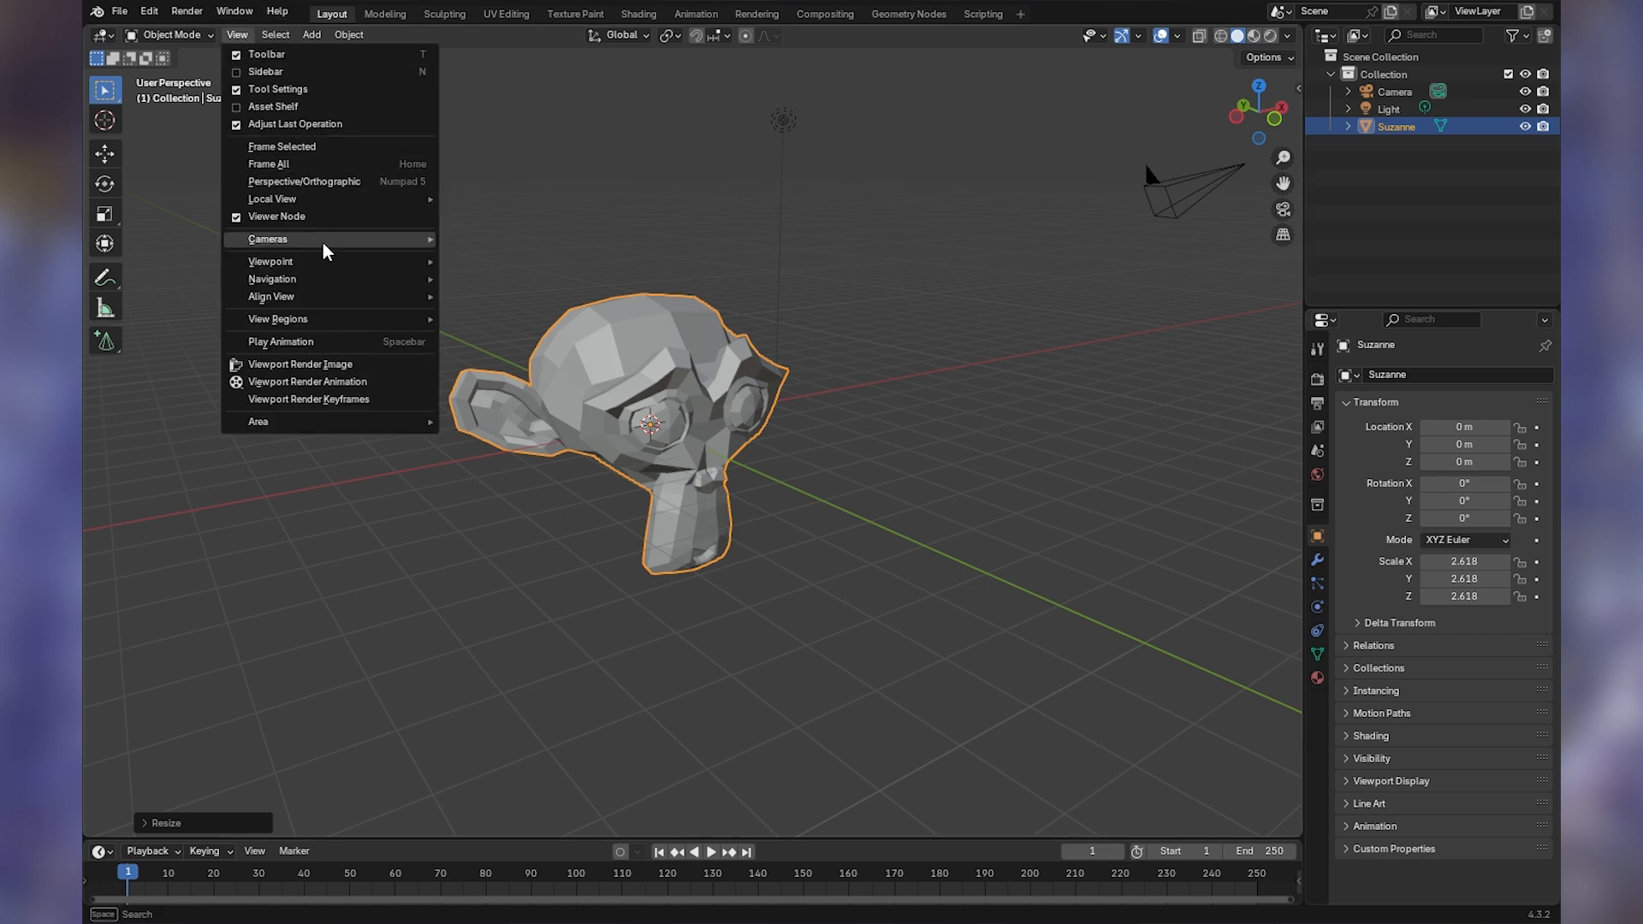
pyautogui.click(516, 281)
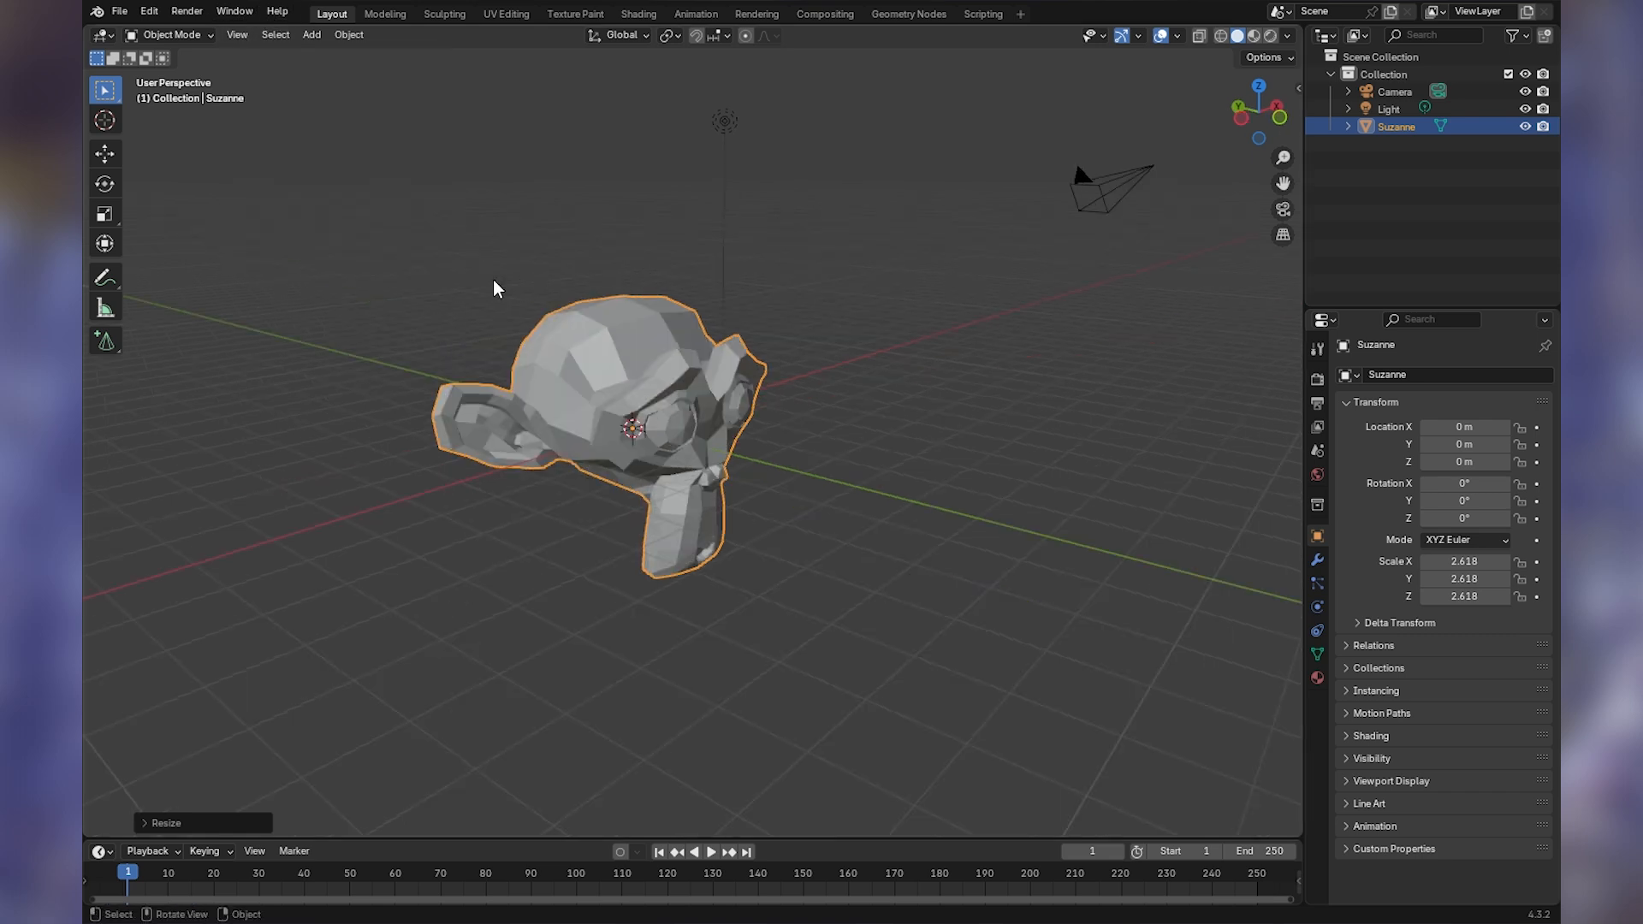
pyautogui.click(237, 35)
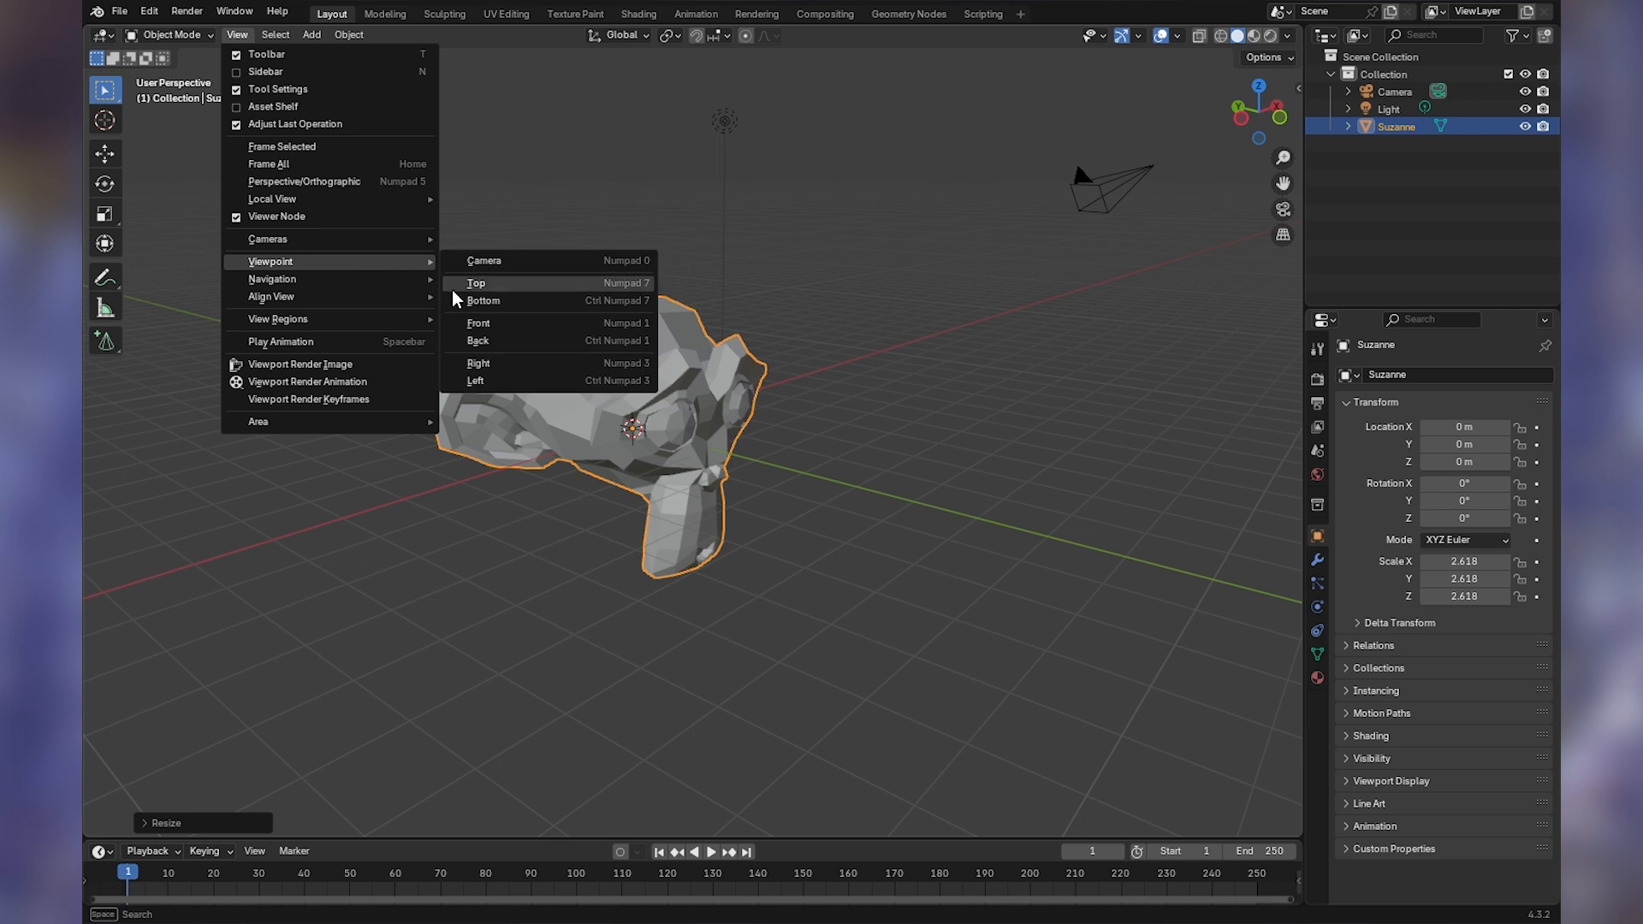
pyautogui.click(500, 281)
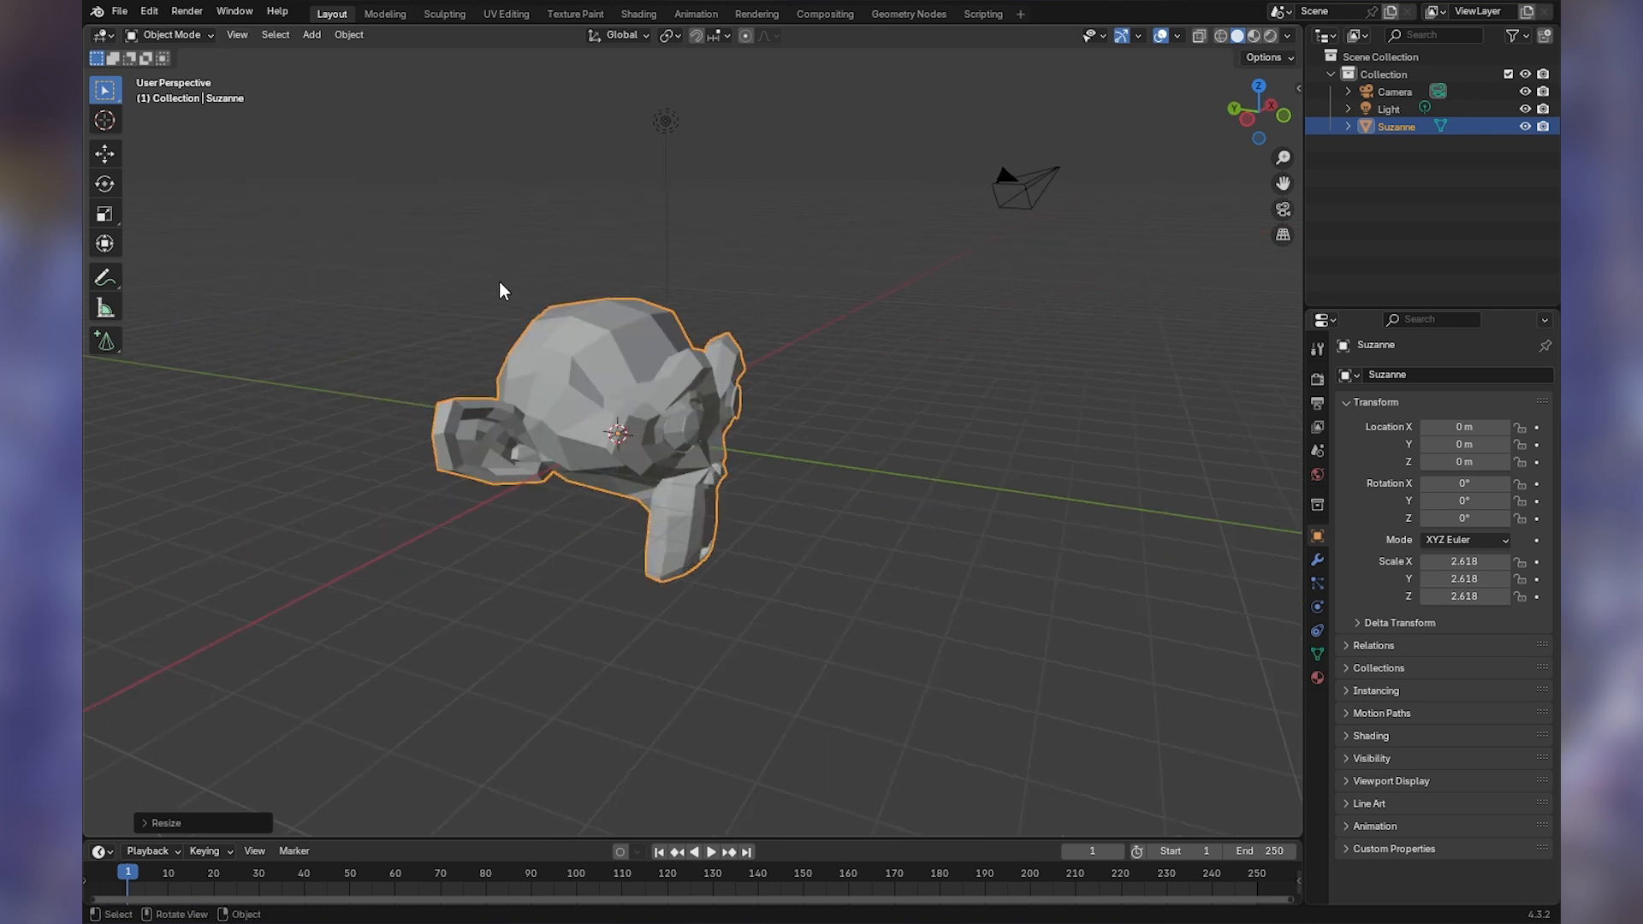
# - Turn the view all the way around the monkey head by applying the Orbit Left navigation command repeatedly
pyautogui.click(242, 34)
pyautogui.moveTo(371, 262)
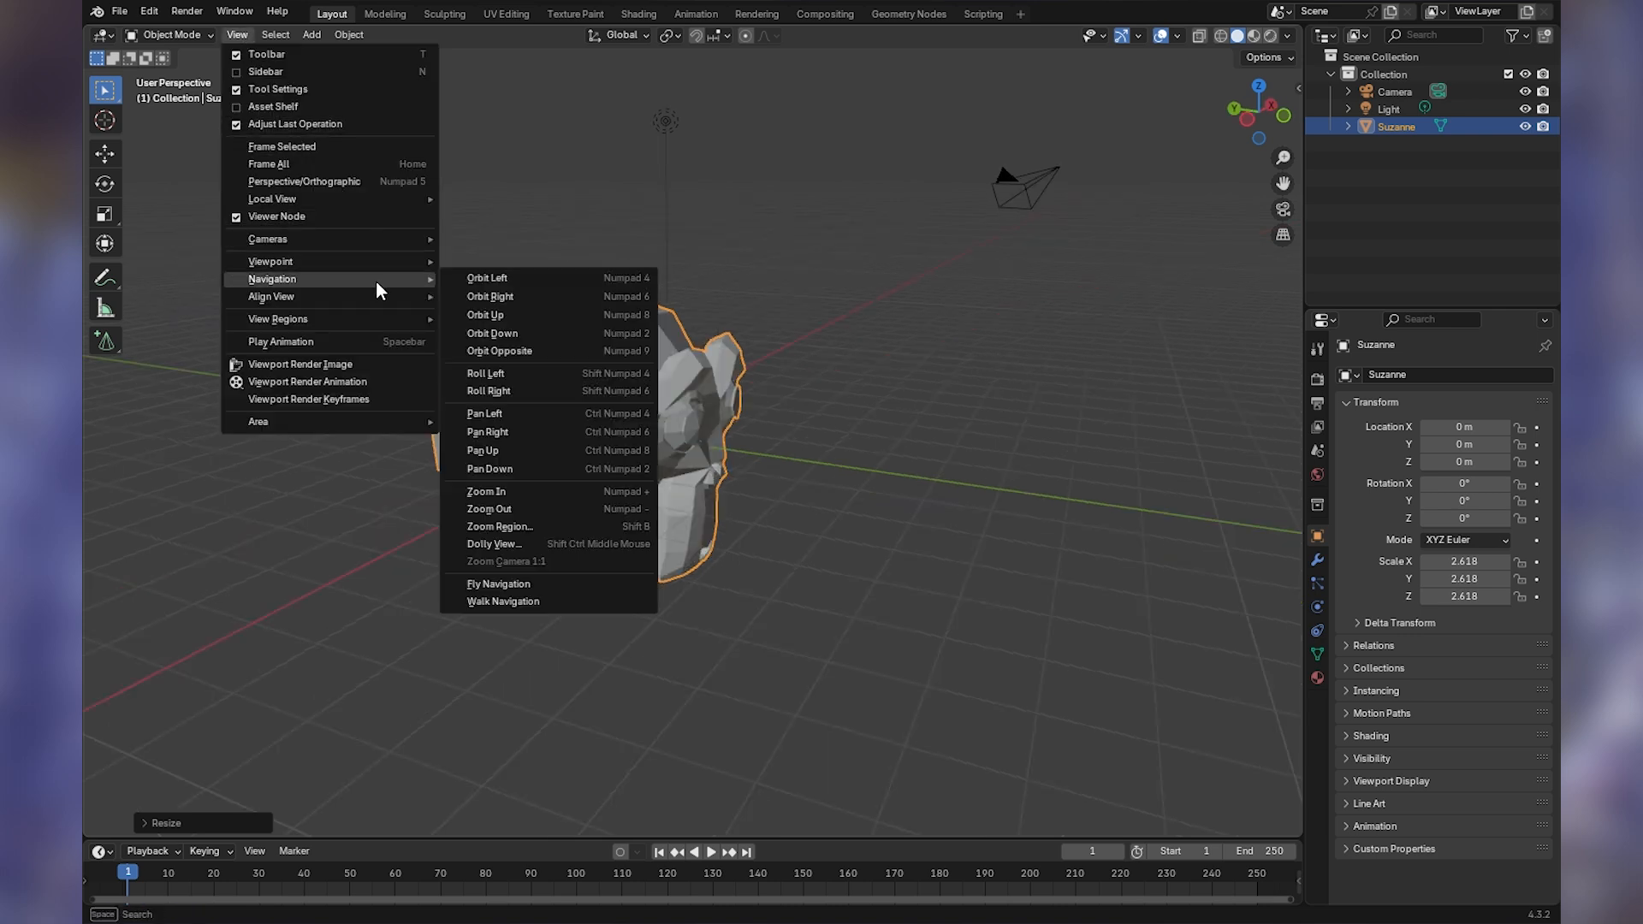
pyautogui.click(520, 278)
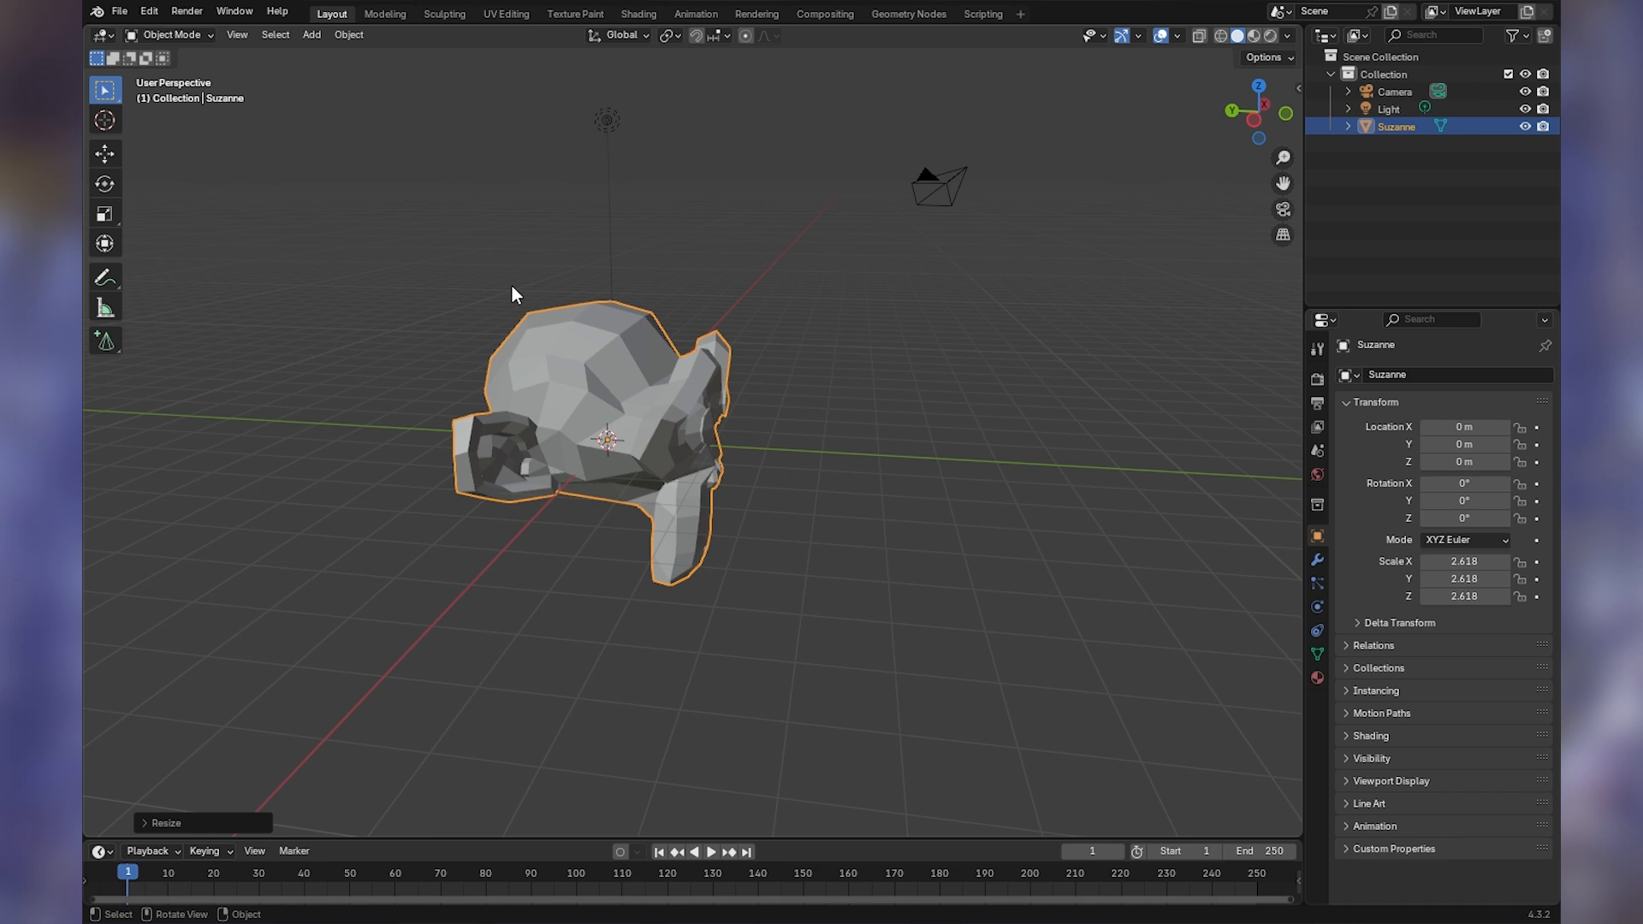
pyautogui.press('KP_4')
pyautogui.press('KP_4')
pyautogui.press('KP_4')
pyautogui.press('KP_4')
pyautogui.press('KP_4')
pyautogui.press('KP_4')
pyautogui.press('KP_4')
pyautogui.press('KP_4')
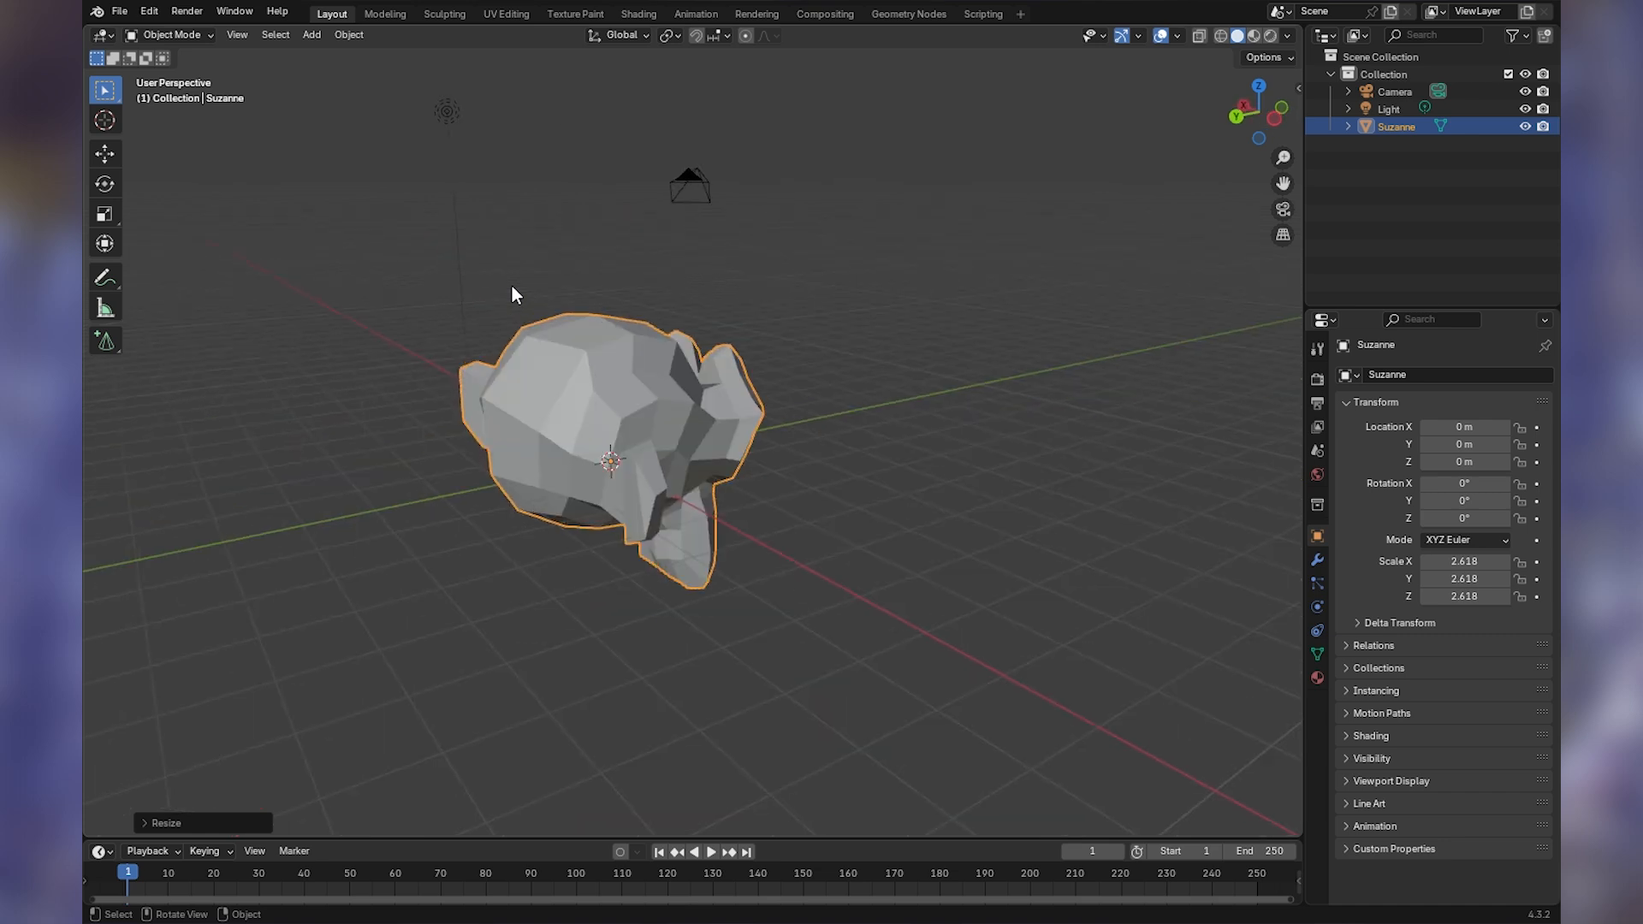
pyautogui.press('KP_4')
pyautogui.press('KP_4')
pyautogui.press('KP_4')
pyautogui.press('KP_4')
pyautogui.press('KP_4')
pyautogui.press('KP_4')
pyautogui.press('KP_4')
pyautogui.press('KP_4')
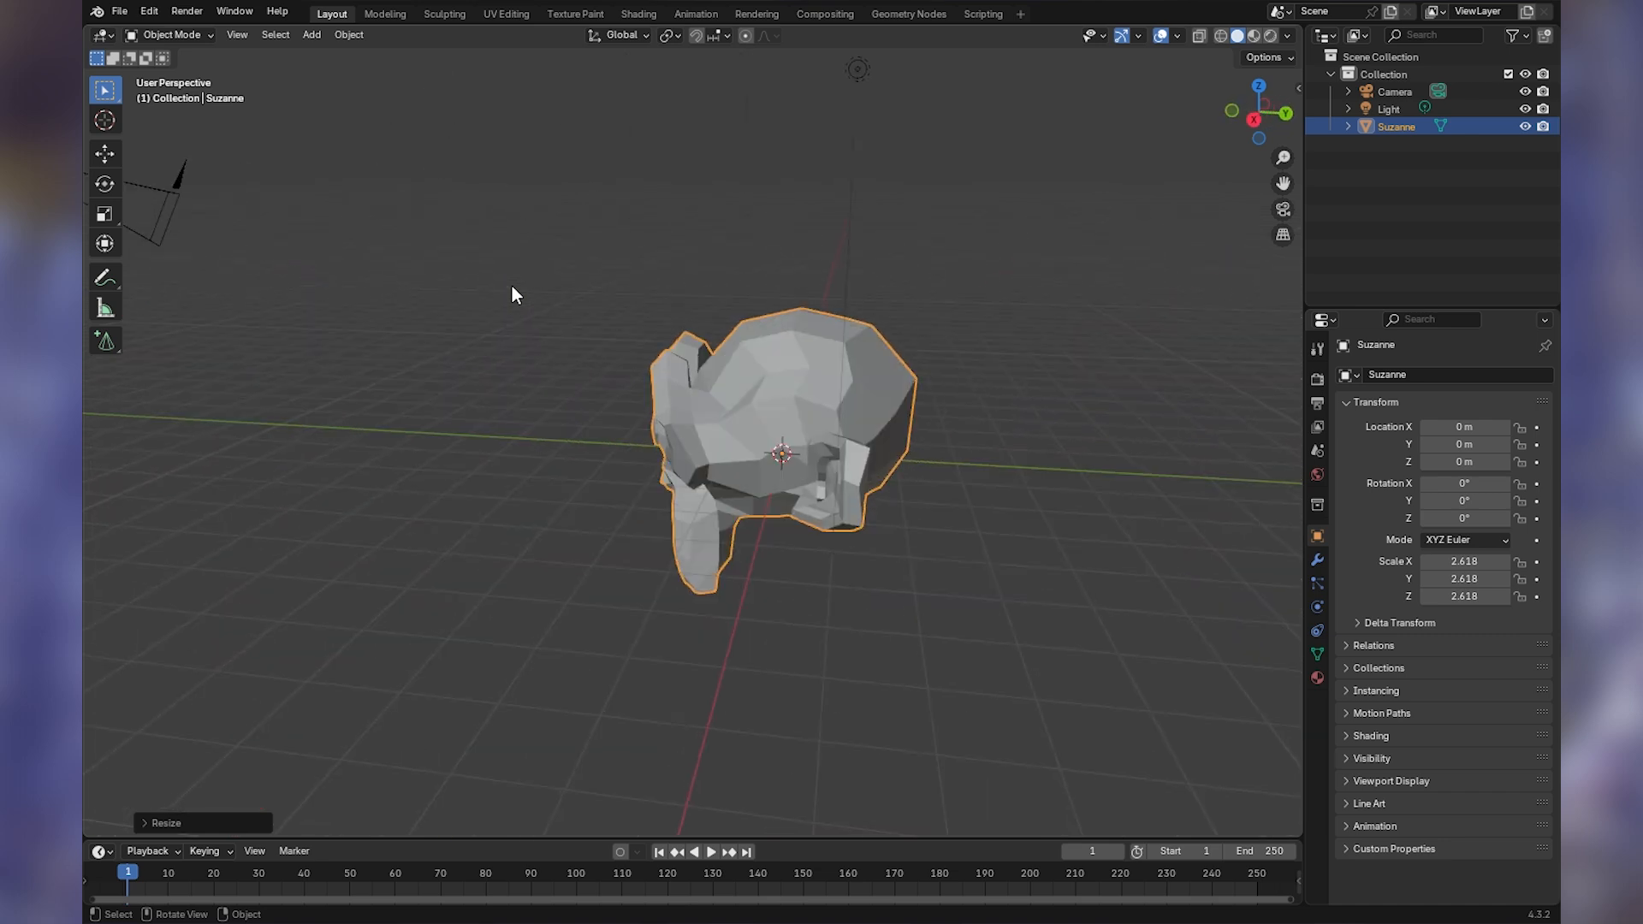
pyautogui.press('KP_4')
pyautogui.press('KP_4')
pyautogui.press('KP_4')
pyautogui.press('KP_4')
pyautogui.press('KP_4')
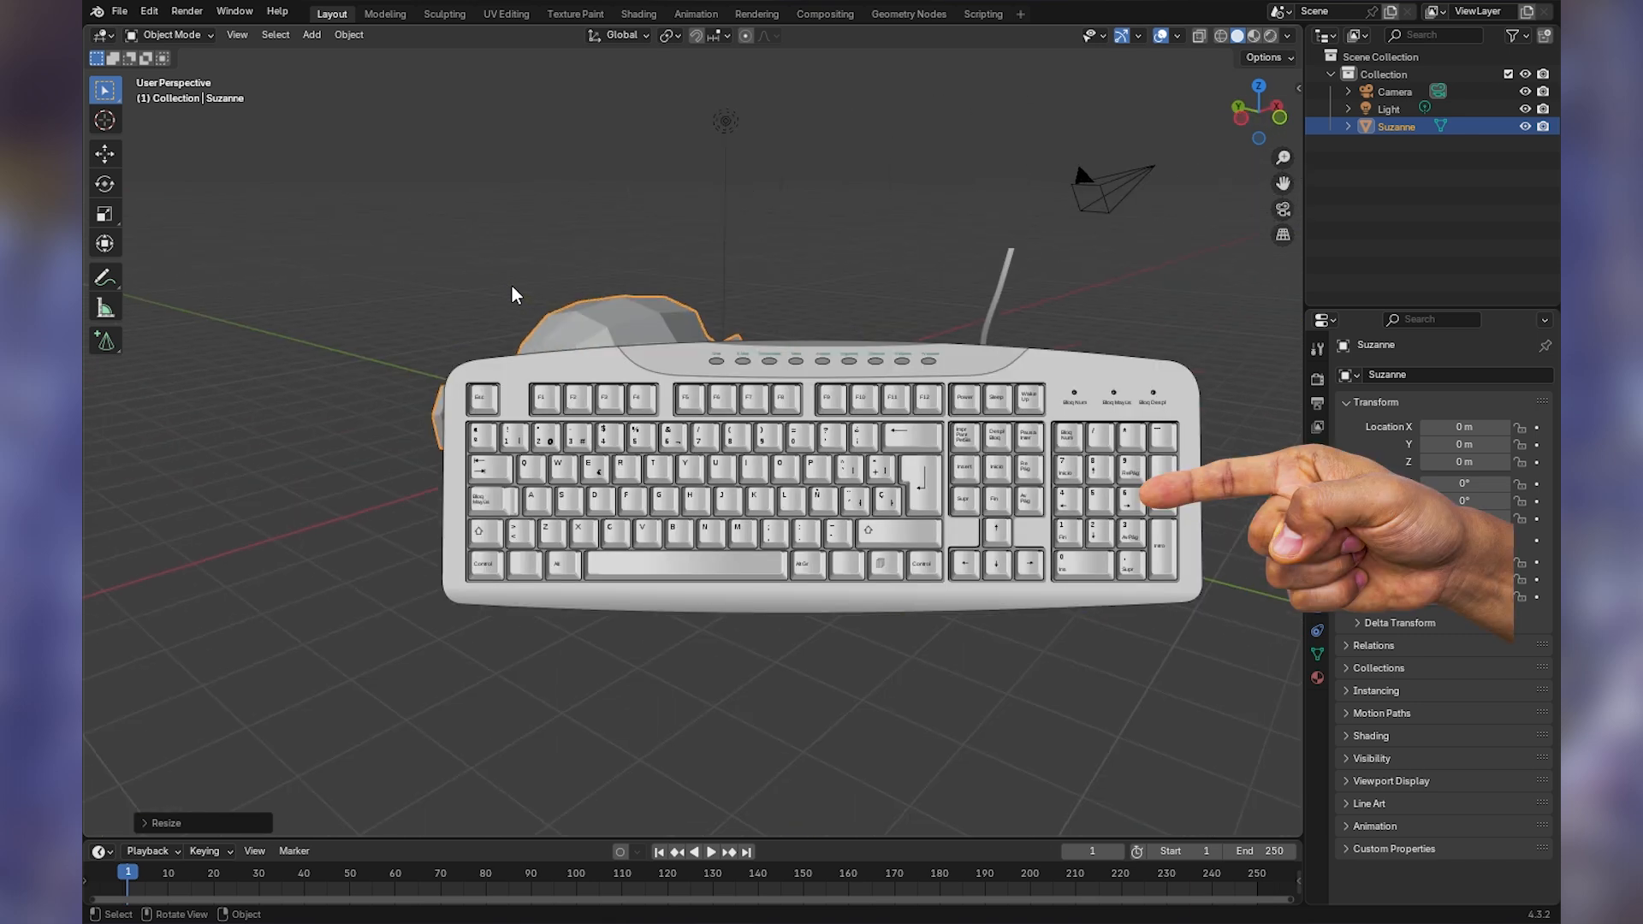
# - Tilt the view over and under the monkey head by applying the Orbit Up and Orbit Down navigation commands repeatedly
pyautogui.press('KP_8')
pyautogui.press('KP_8')
pyautogui.press('KP_8')
pyautogui.press('KP_8')
pyautogui.press('KP_8')
pyautogui.press('KP_8')
pyautogui.press('KP_8')
pyautogui.press('KP_8')
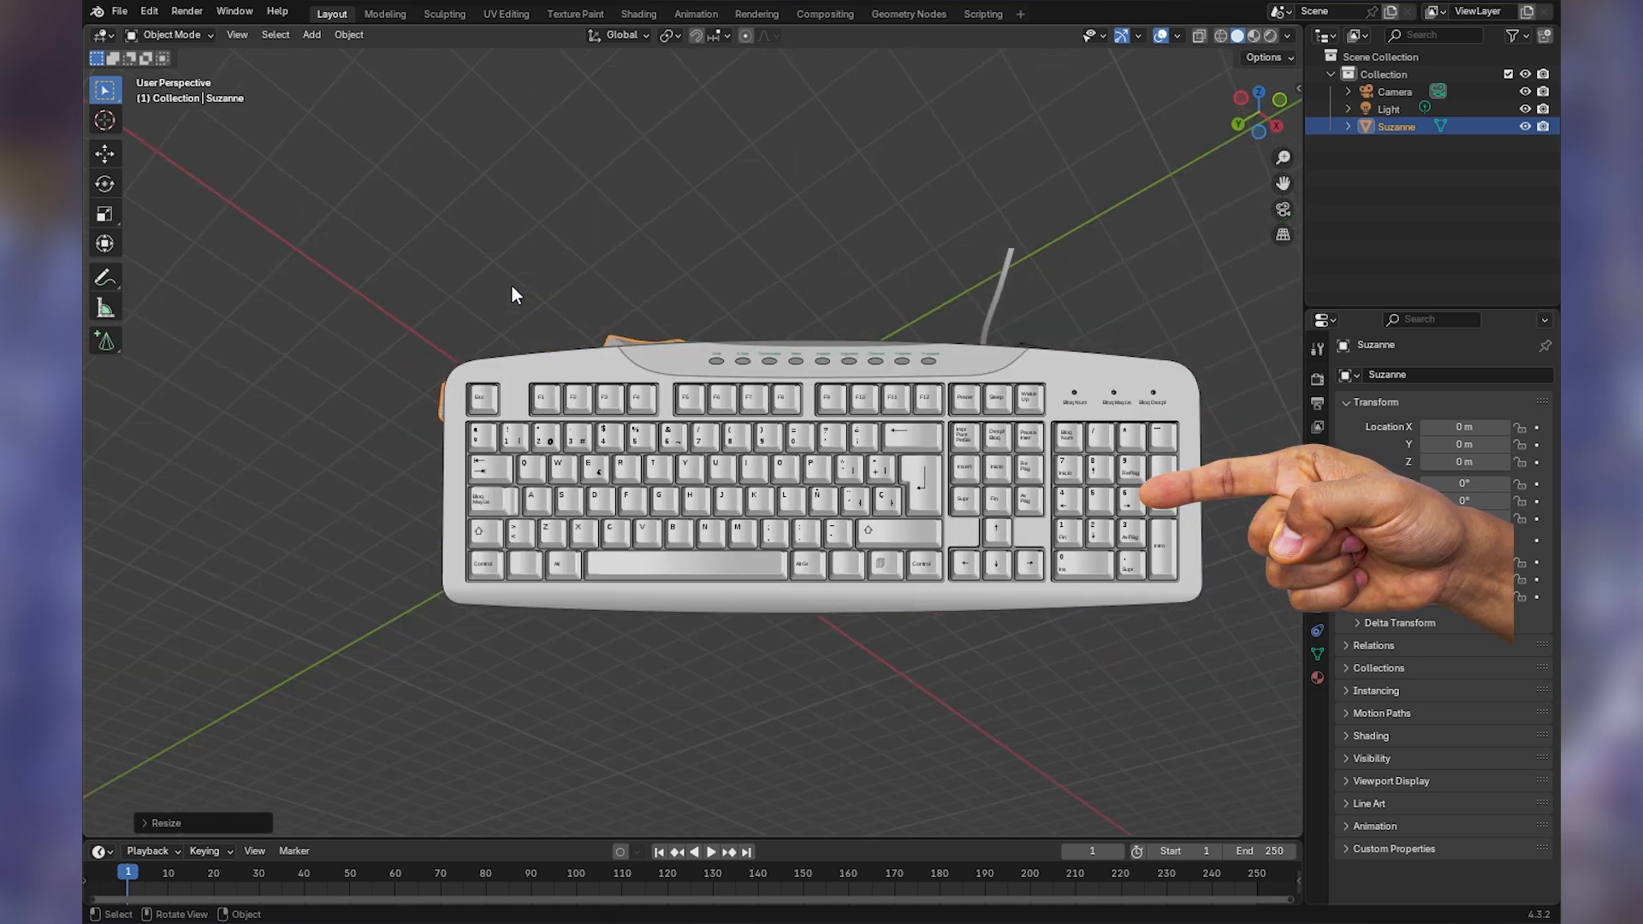
pyautogui.press('KP_2')
pyautogui.press('KP_2')
pyautogui.press('KP_2')
pyautogui.press('KP_2')
pyautogui.press('KP_2')
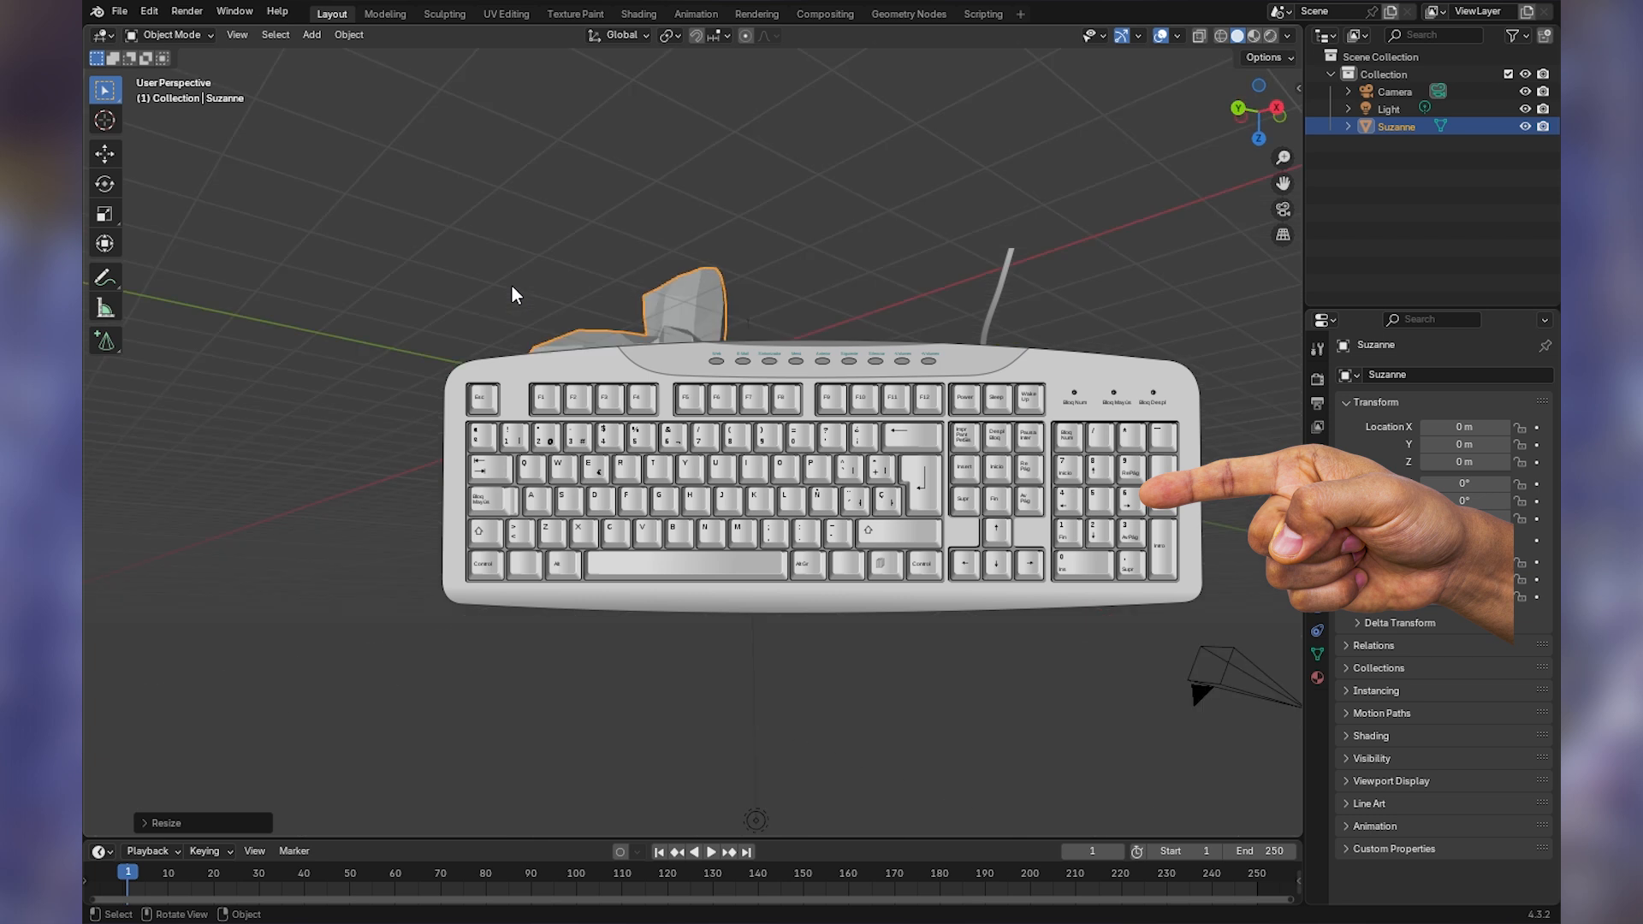
pyautogui.press('KP_8')
pyautogui.press('KP_8')
pyautogui.press('KP_8')
pyautogui.press('KP_2')
pyautogui.press('KP_2')
pyautogui.press('KP_2')
pyautogui.press('KP_2')
pyautogui.press('KP_2')
pyautogui.press('KP_2')
pyautogui.press('KP_2')
pyautogui.press('KP_2')
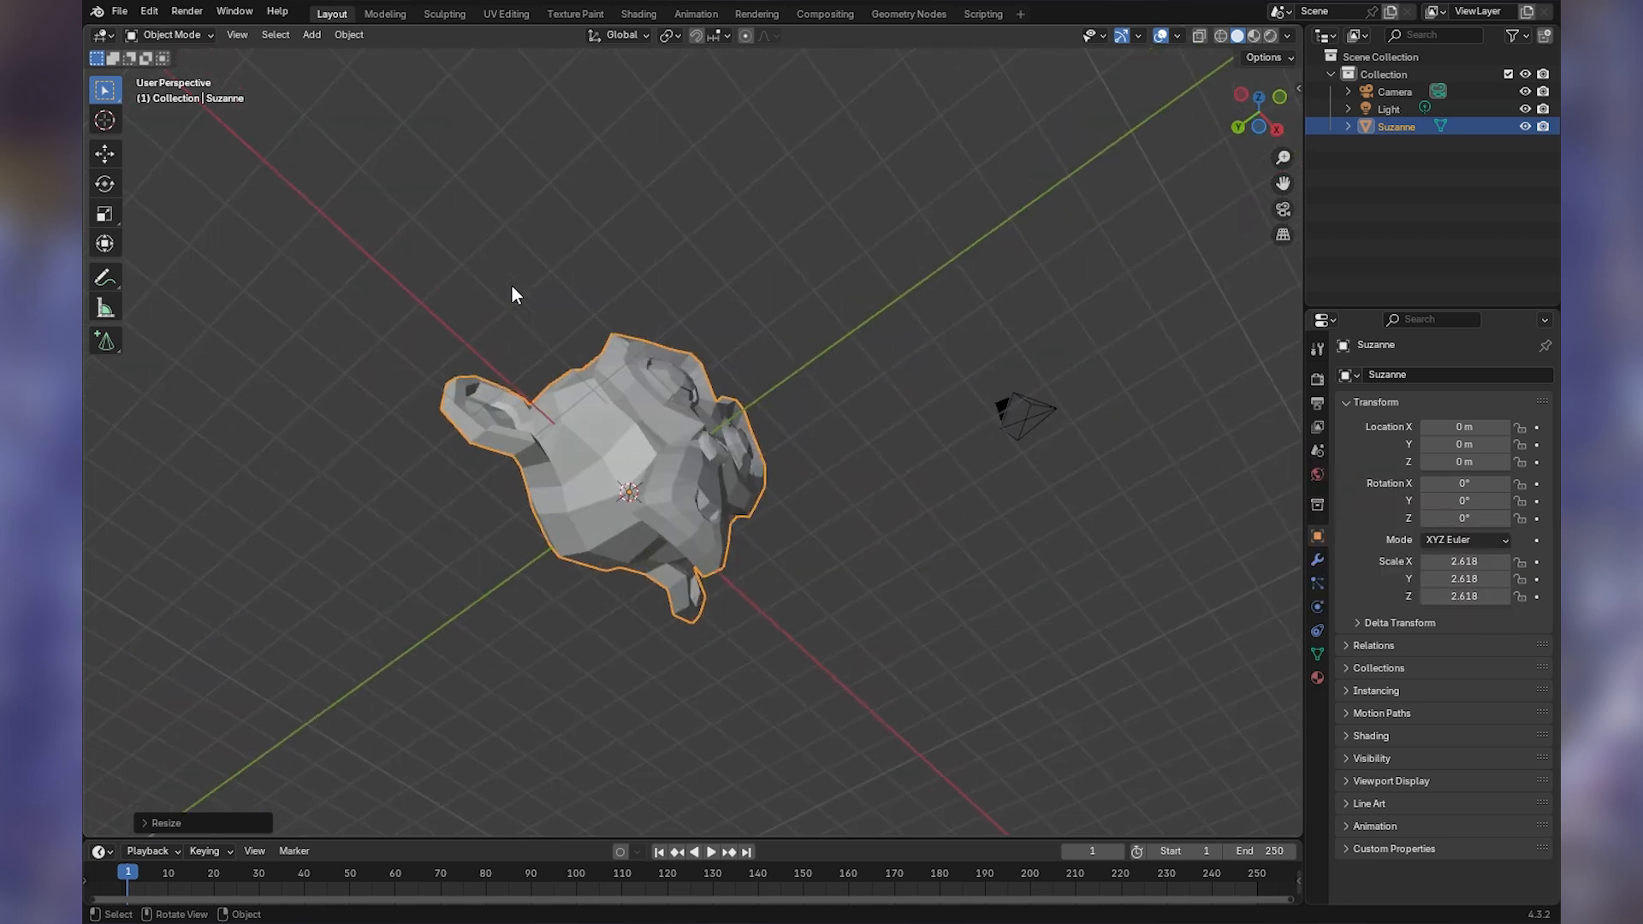
# - Turn the view around the monkey head in the opposite direction by applying the Orbit Right navigation command repeatedly
pyautogui.press('KP_6')
pyautogui.press('KP_6')
pyautogui.press('KP_6')
pyautogui.press('KP_6')
pyautogui.press('KP_6')
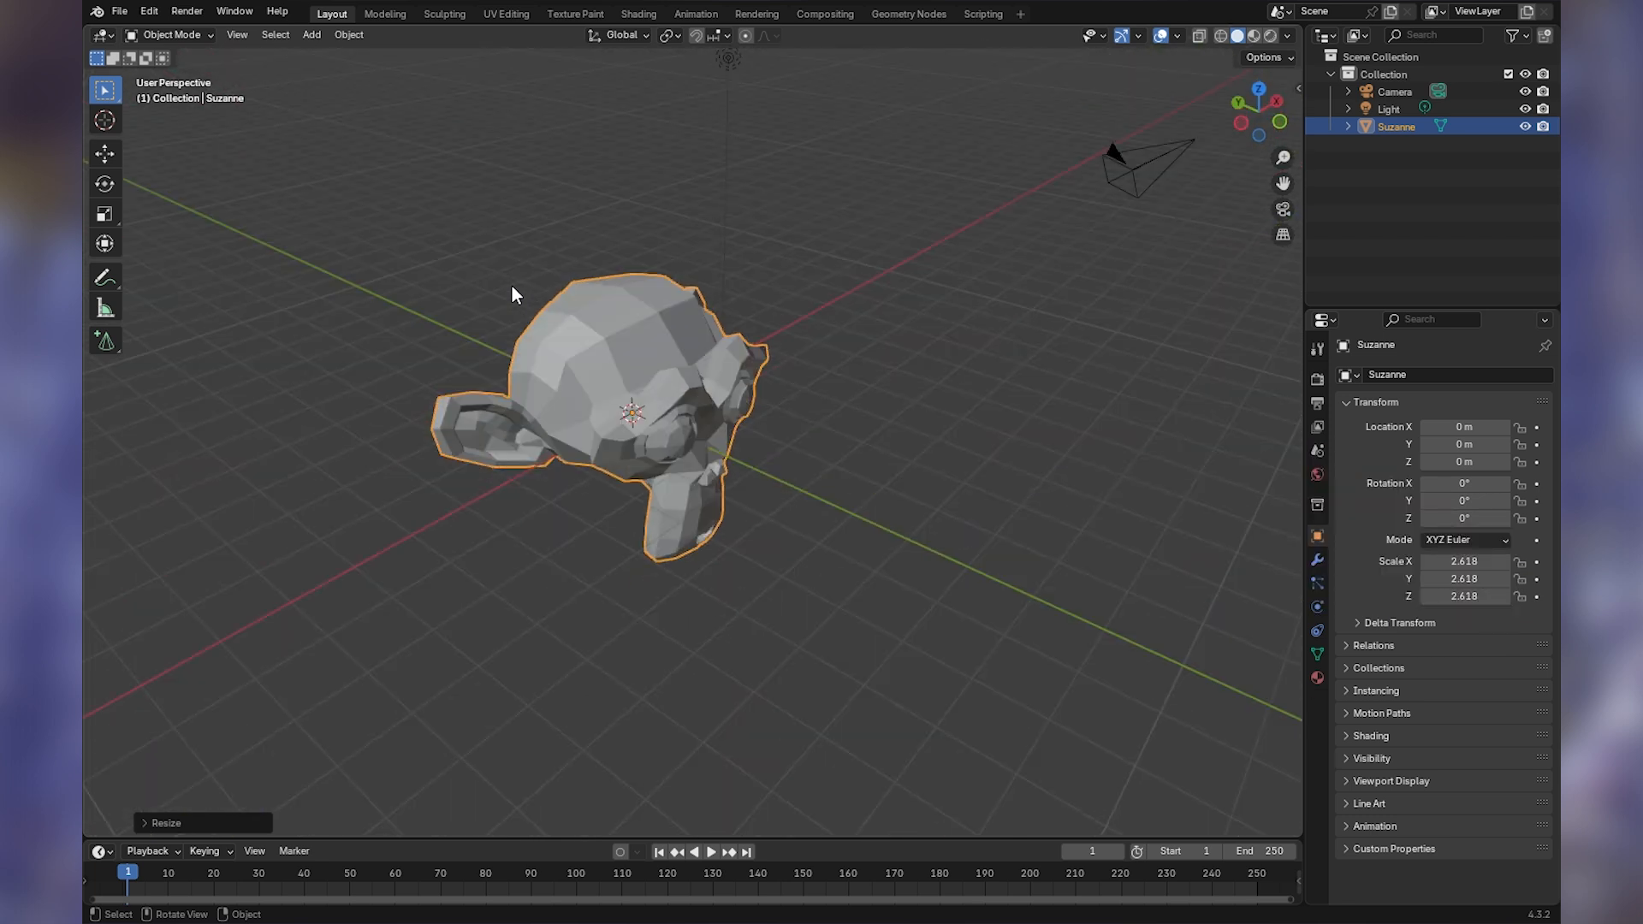
pyautogui.press('KP_6')
pyautogui.press('KP_6')
pyautogui.press('KP_6')
pyautogui.press('KP_6')
pyautogui.press('KP_6')
pyautogui.press('KP_6')
pyautogui.press('KP_6')
pyautogui.press('KP_6')
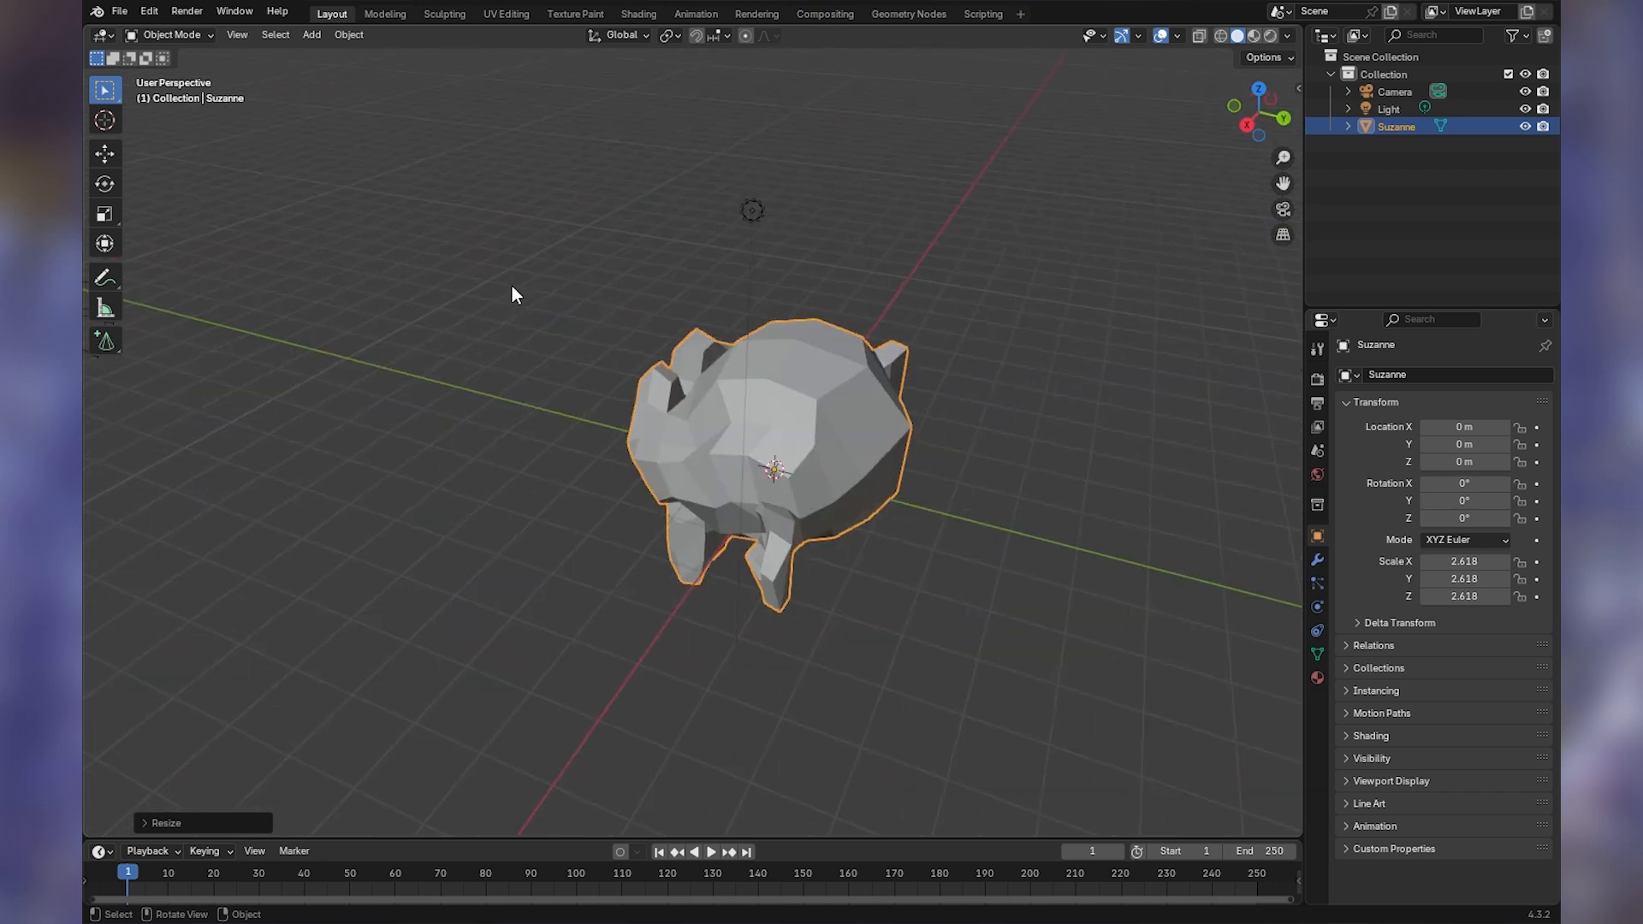
# - View the monkey head from the Top viewpoint, then flip the view to look at it from the Bottom viewpoint
pyautogui.press('KP_7')
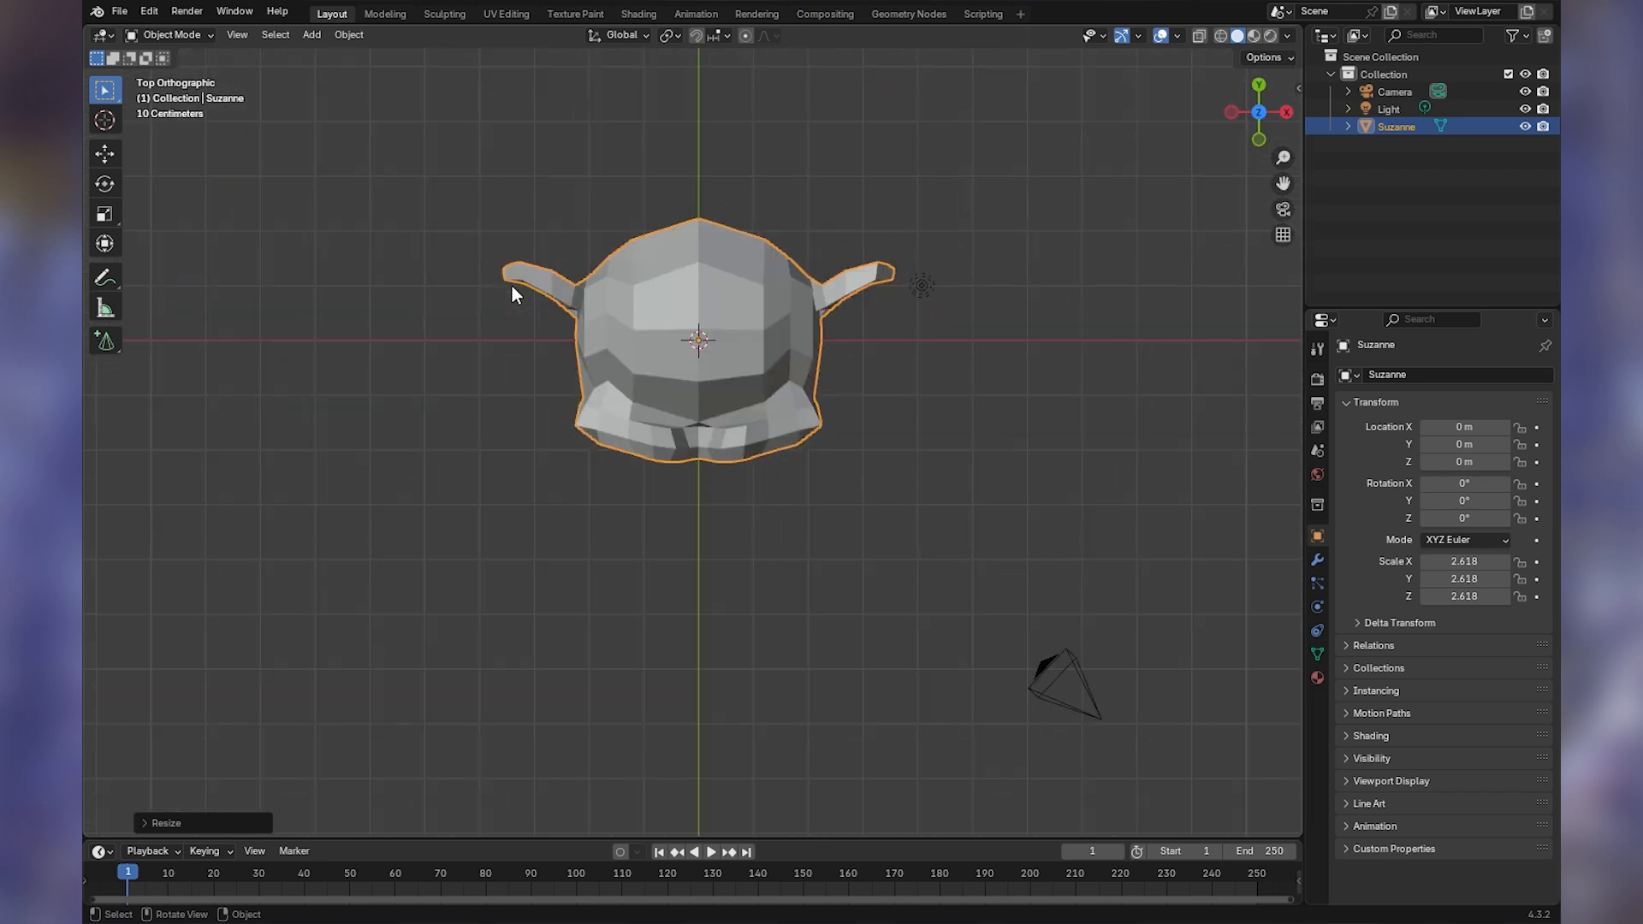
pyautogui.press('KP_8')
pyautogui.press('KP_8')
pyautogui.press('KP_8')
pyautogui.press('KP_8')
pyautogui.press('KP_8')
pyautogui.press('KP_8')
pyautogui.press('KP_8')
pyautogui.press('KP_8')
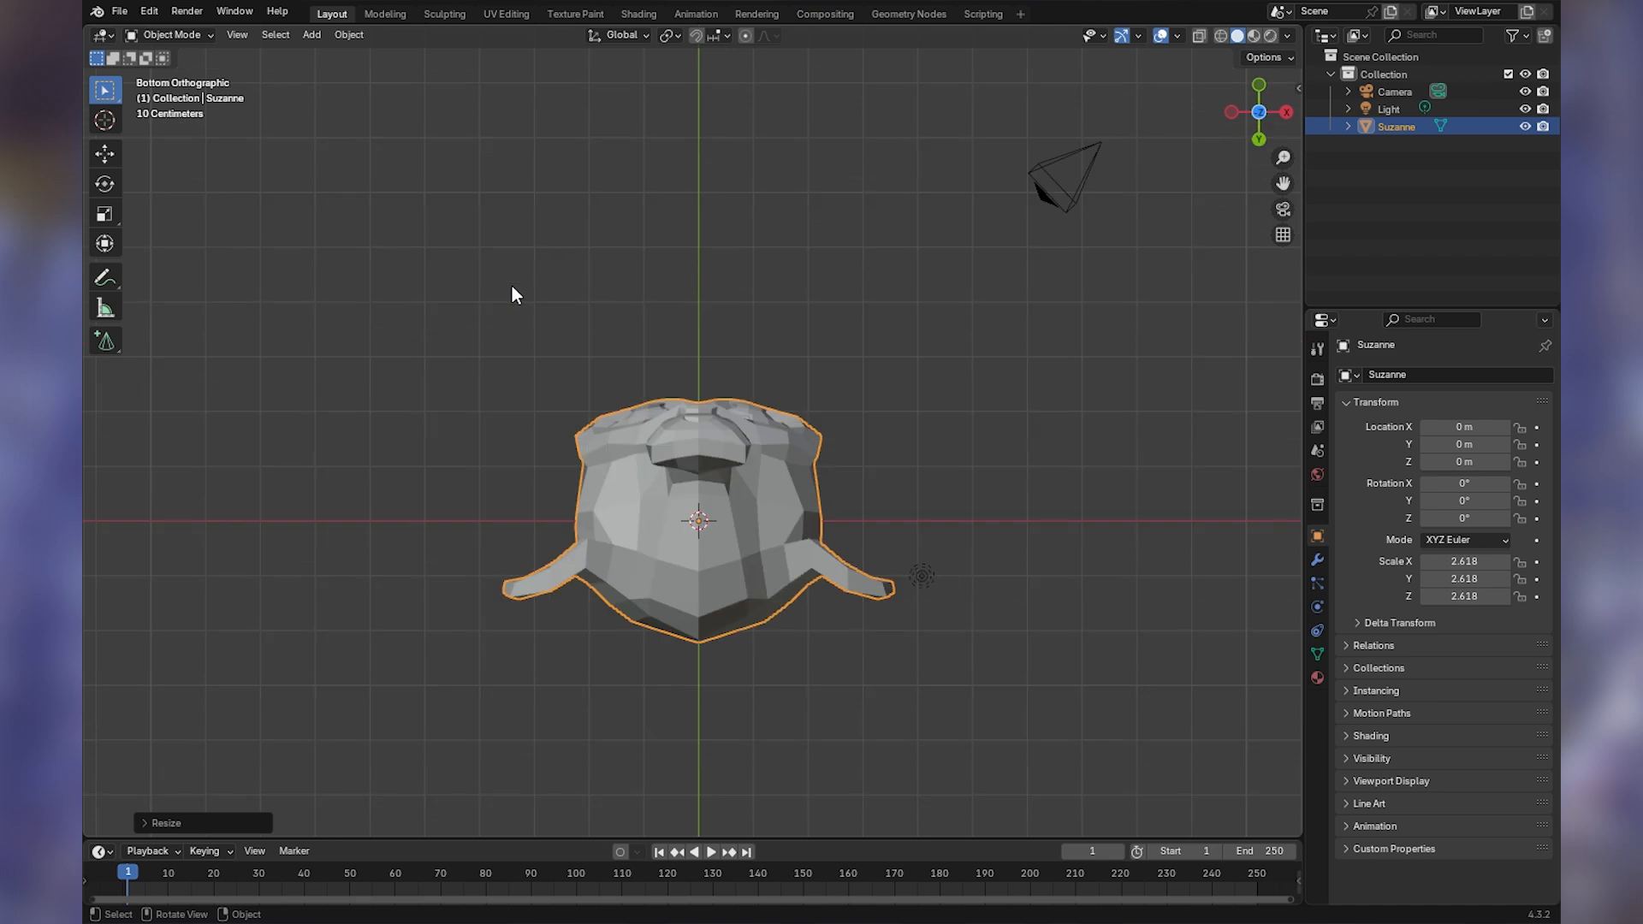
# - View the monkey head from the Front viewpoint, switch the view from orthographic to perspective, and orbit freely around the head
pyautogui.press('KP_1')
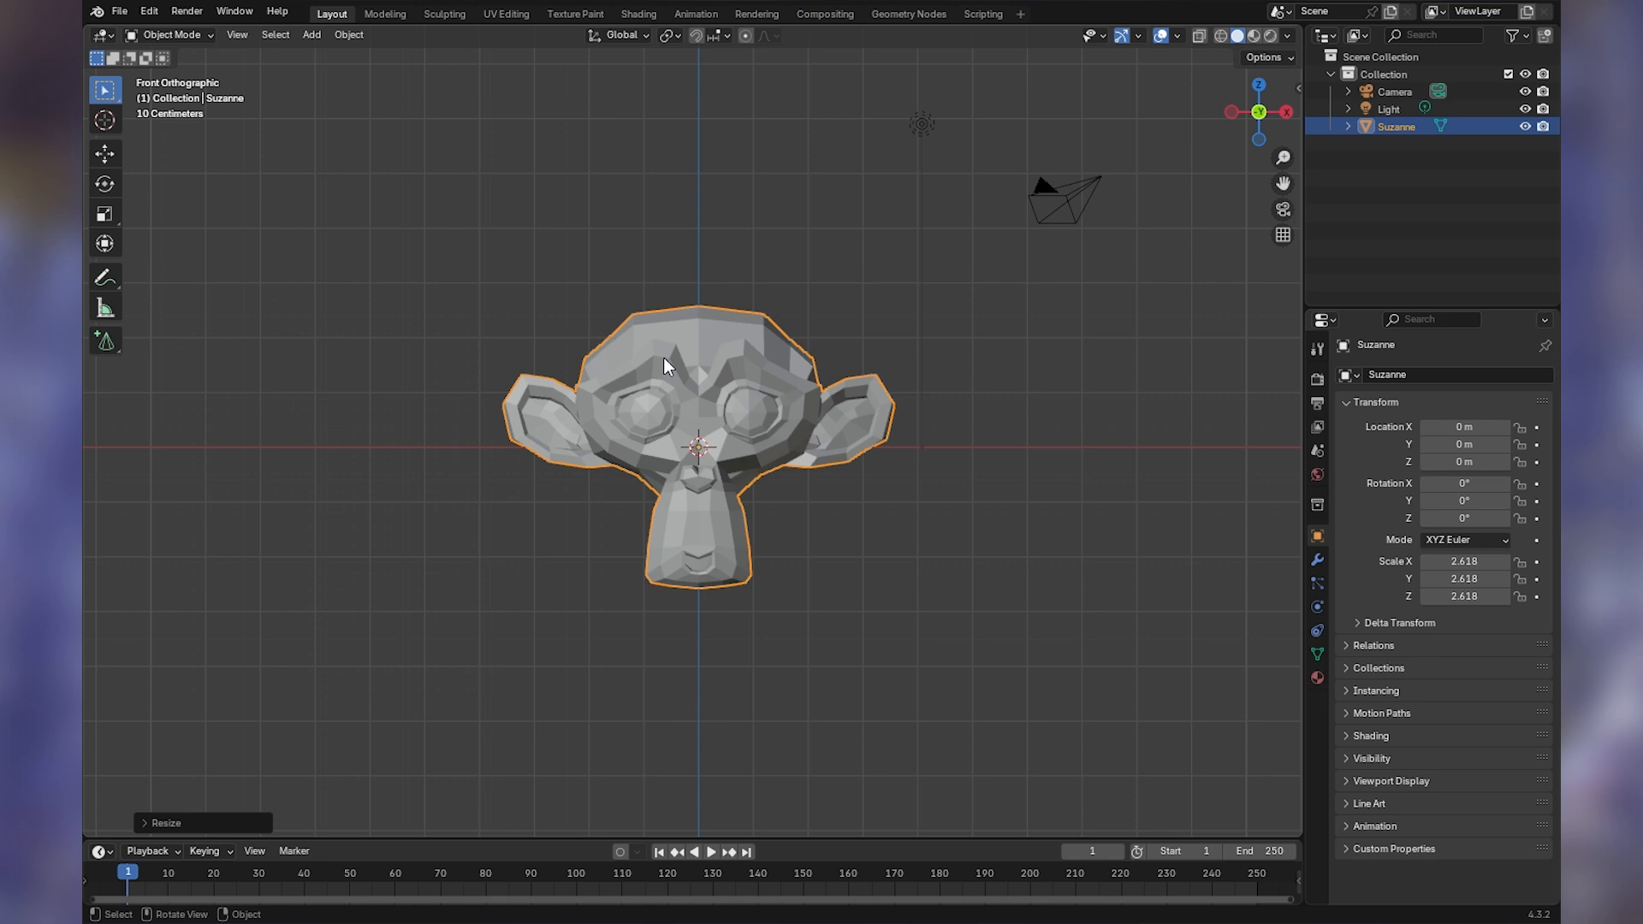
pyautogui.press('KP_5')
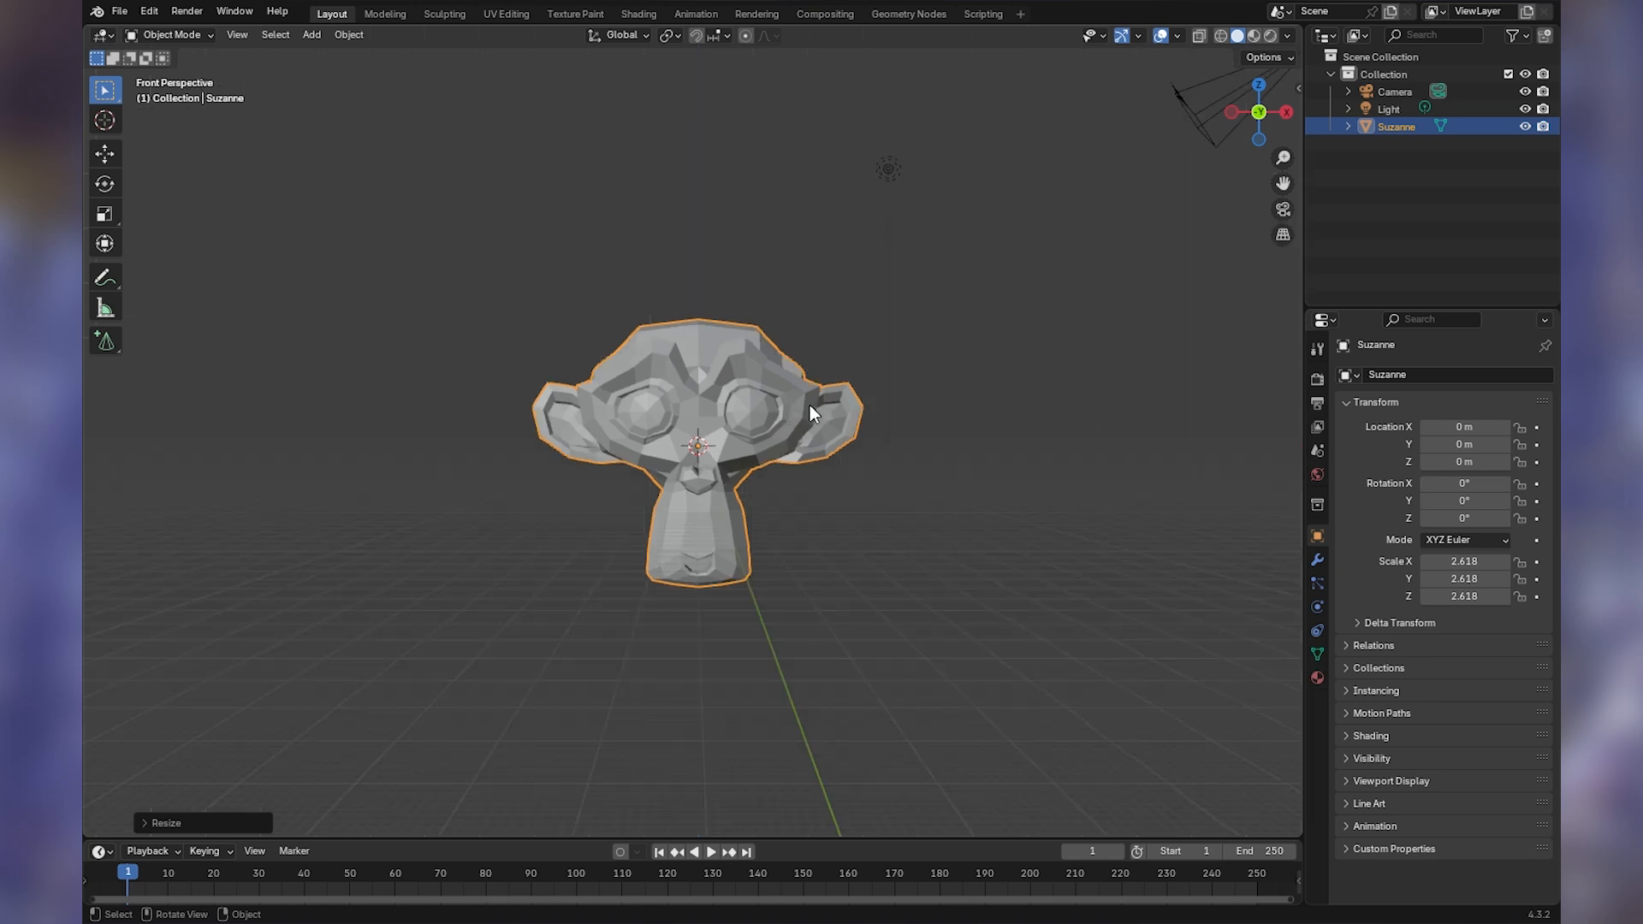
pyautogui.moveTo(615, 404); pyautogui.dragTo(719, 486, button='middle')
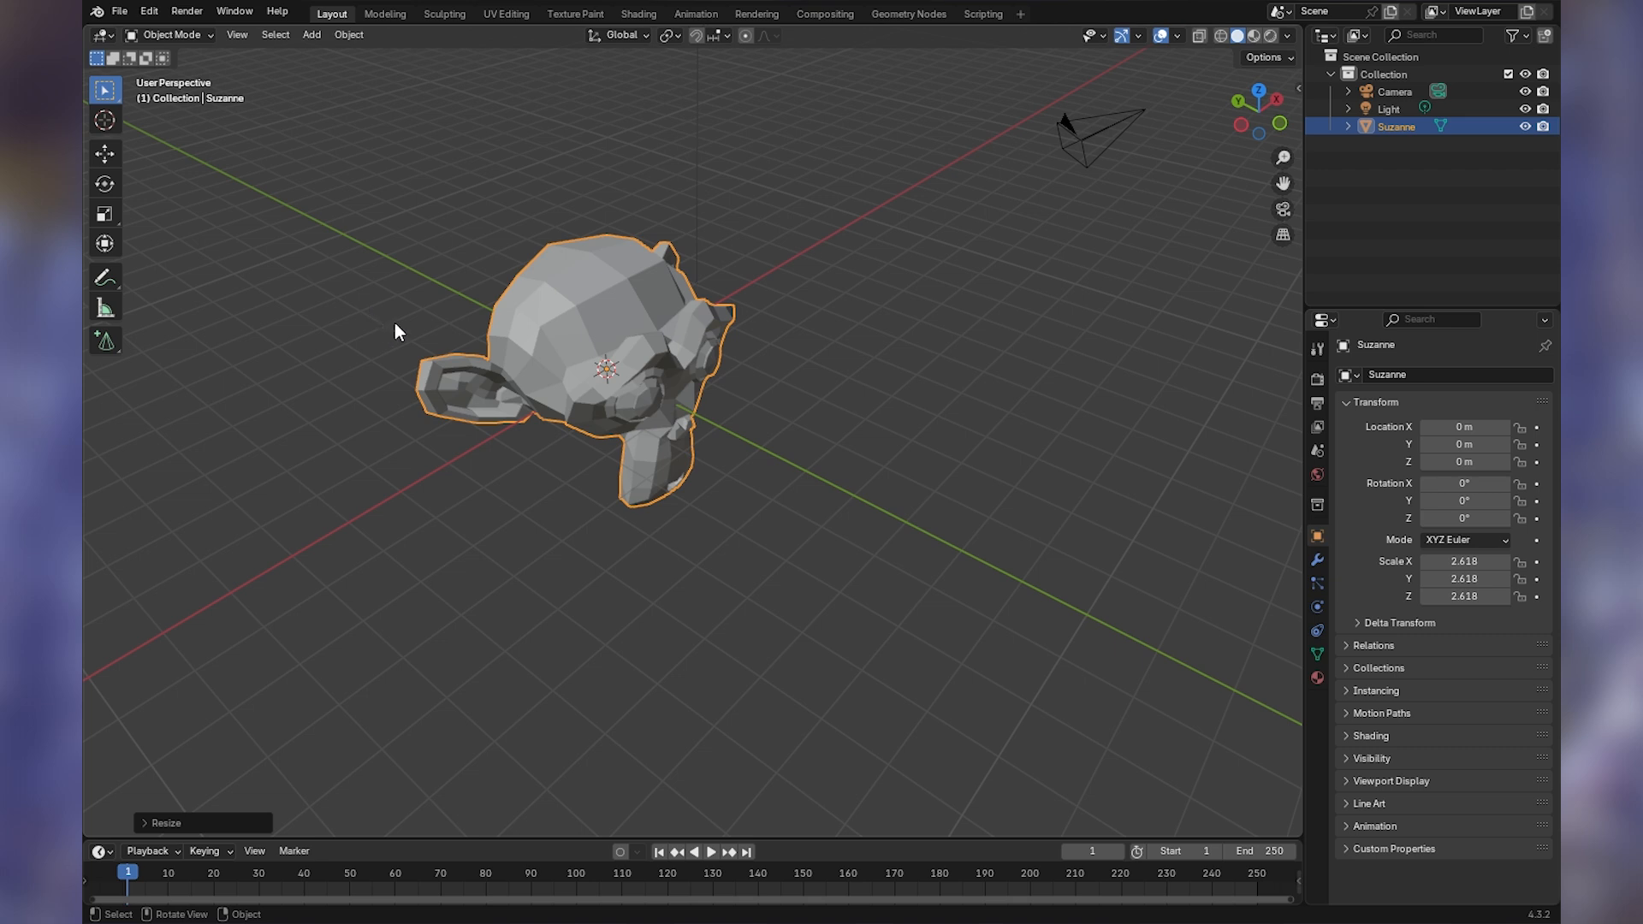
pyautogui.moveTo(656, 352); pyautogui.dragTo(703, 351, button='middle')
# - Deselect the monkey head by picking empty space, then select it again
pyautogui.click(806, 283)
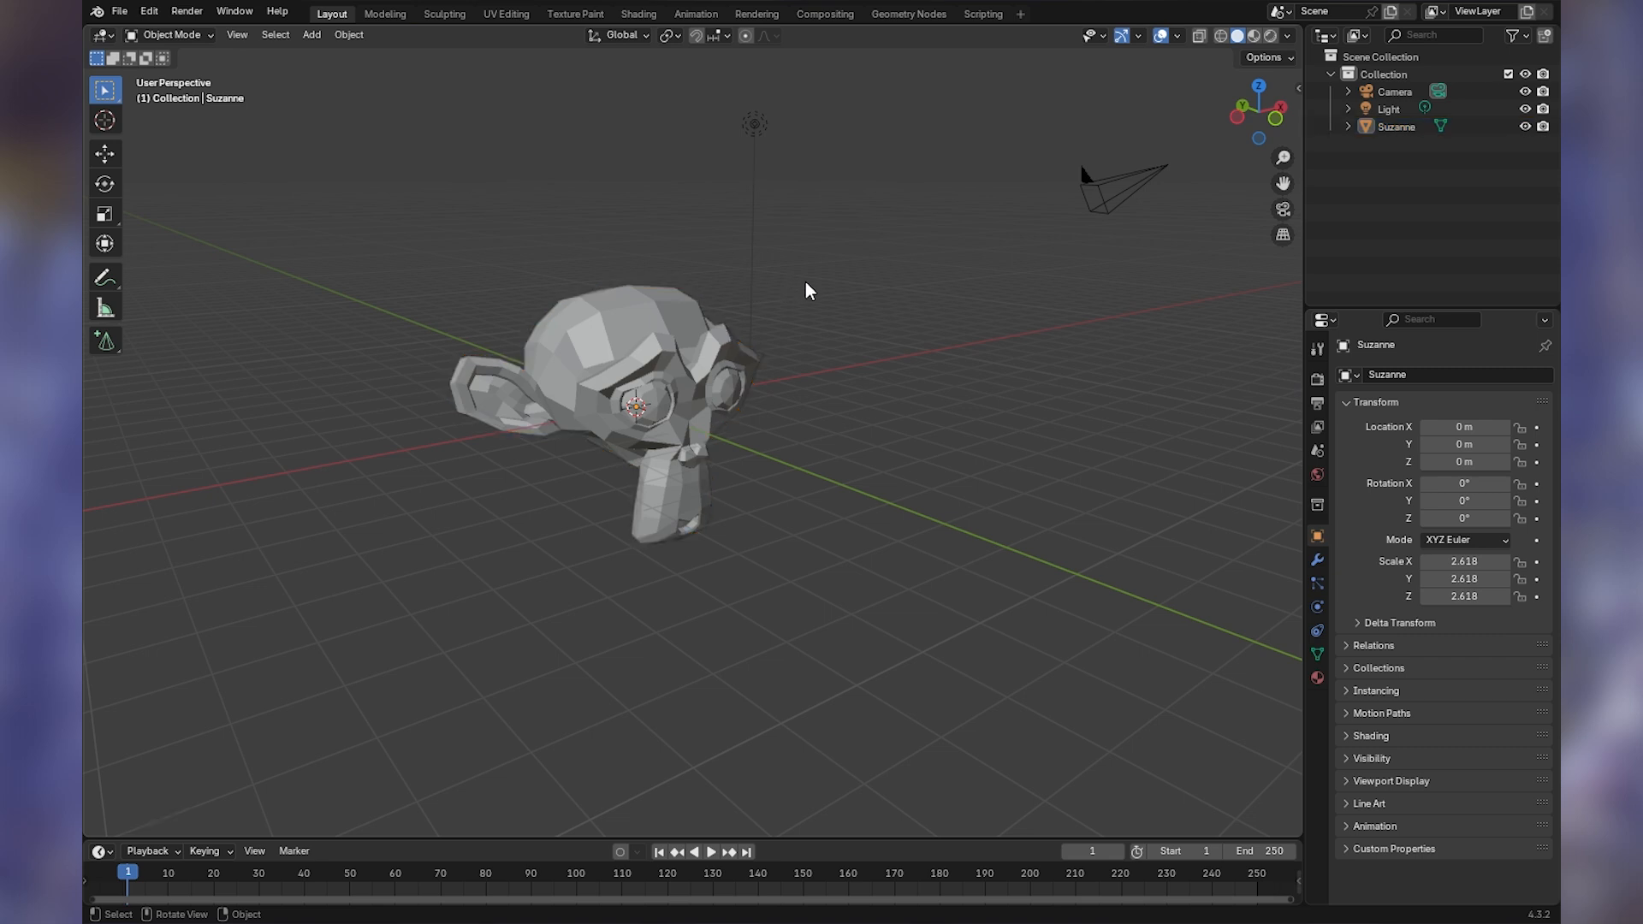
pyautogui.click(641, 306)
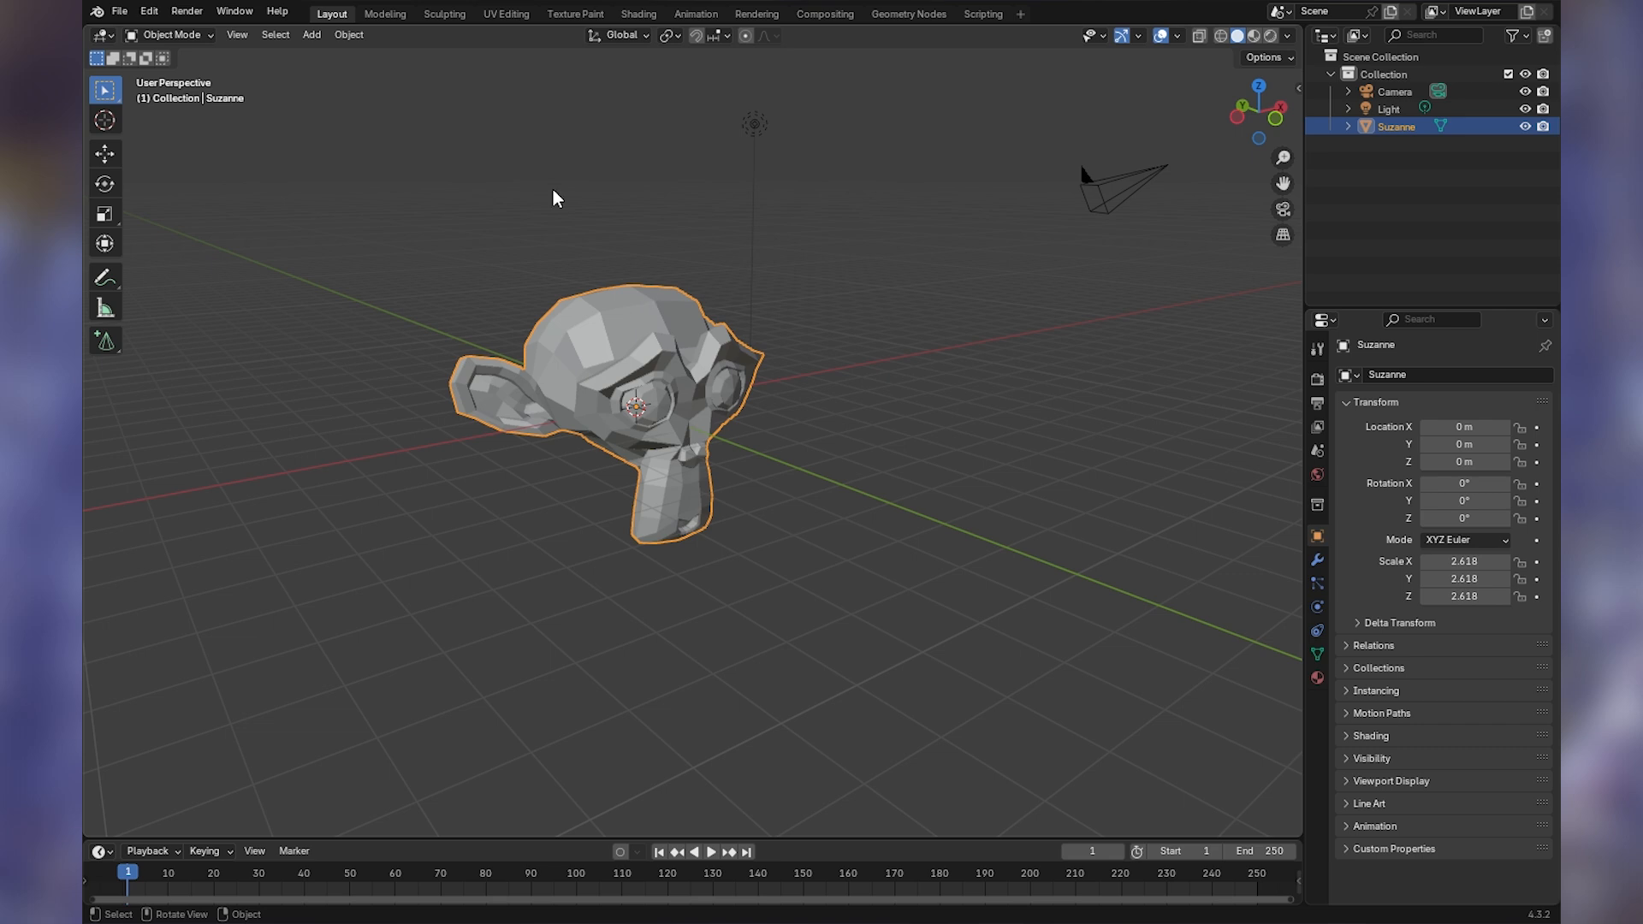
pyautogui.click(149, 11)
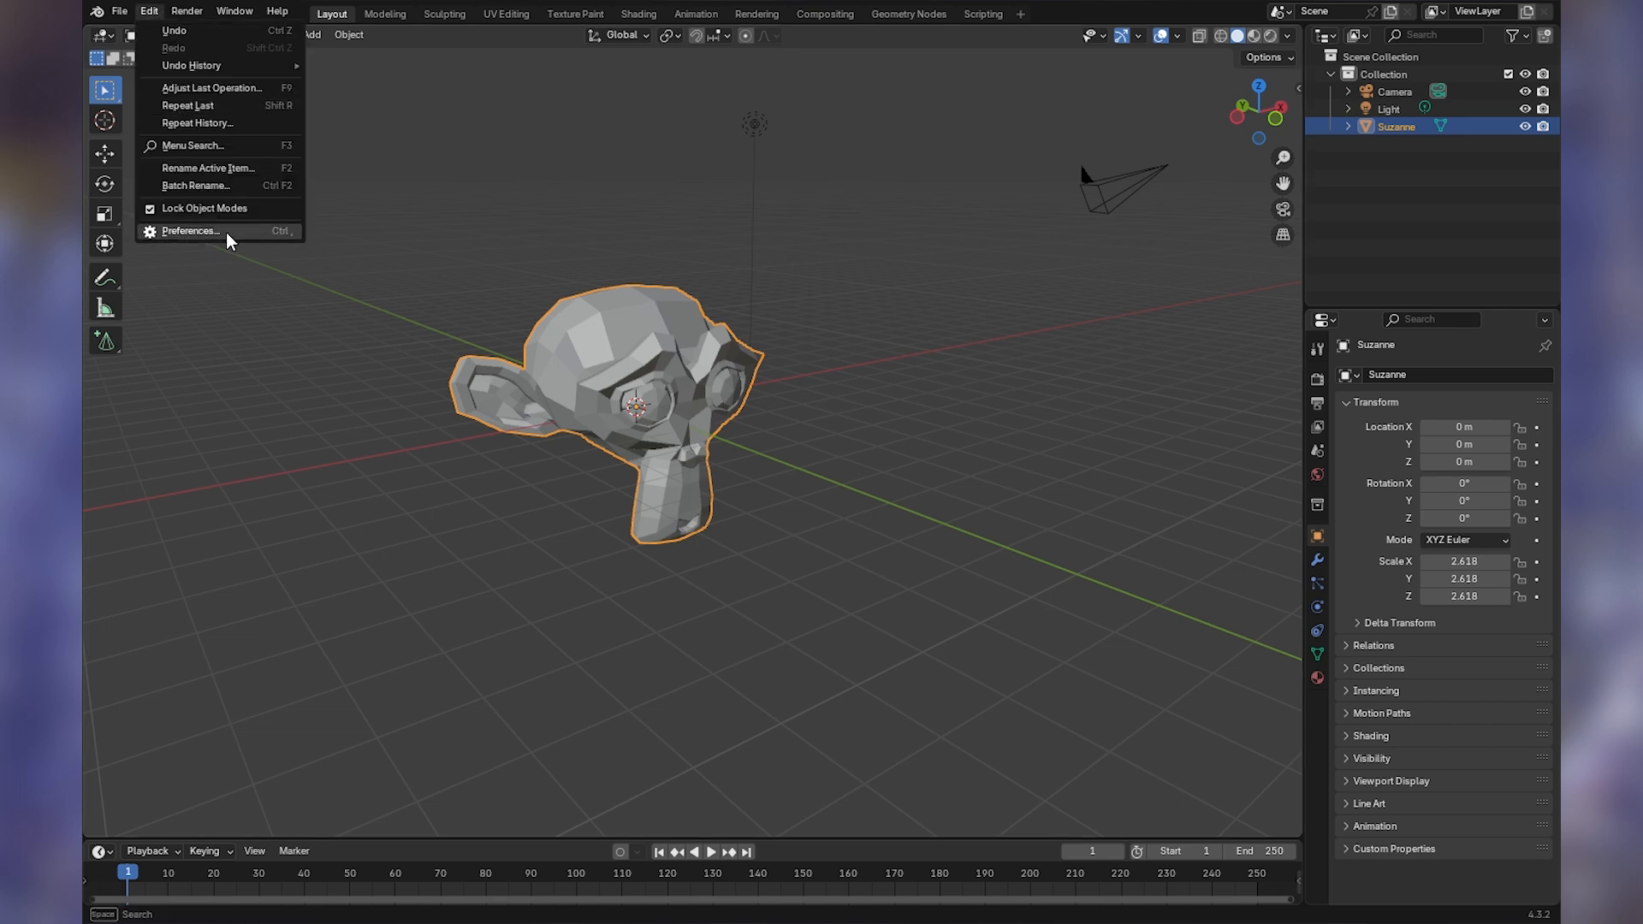
pyautogui.click(552, 233)
pyautogui.click(644, 312)
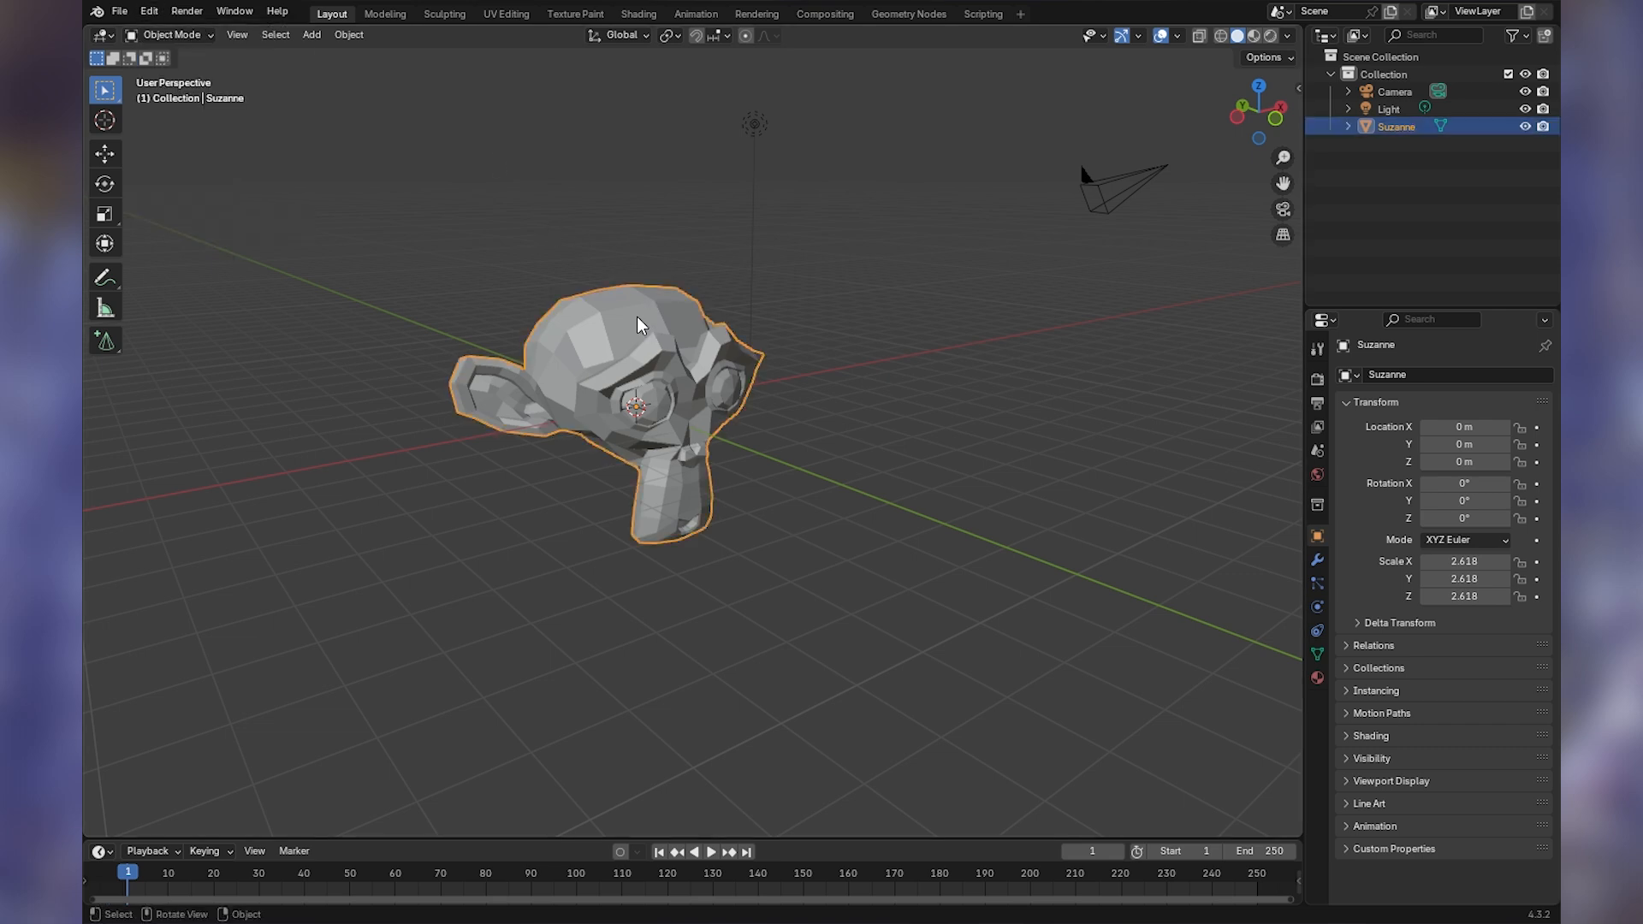
# - Select the light, the camera and the monkey head one at a time, finishing with the camera selected
pyautogui.click(756, 126)
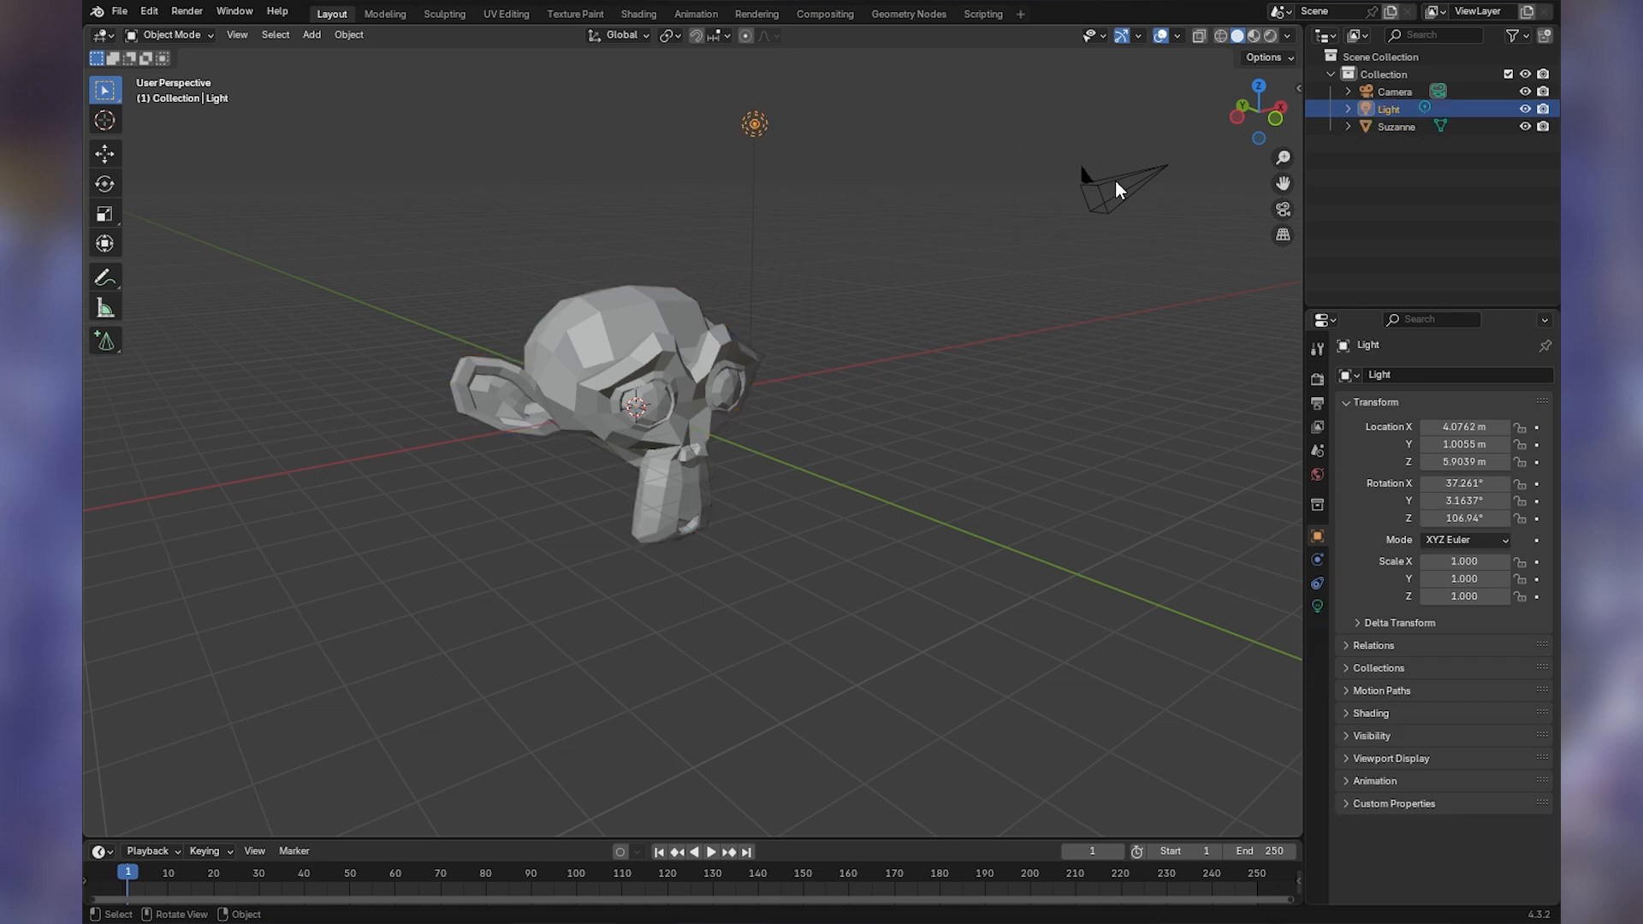
pyautogui.click(1117, 181)
pyautogui.click(629, 321)
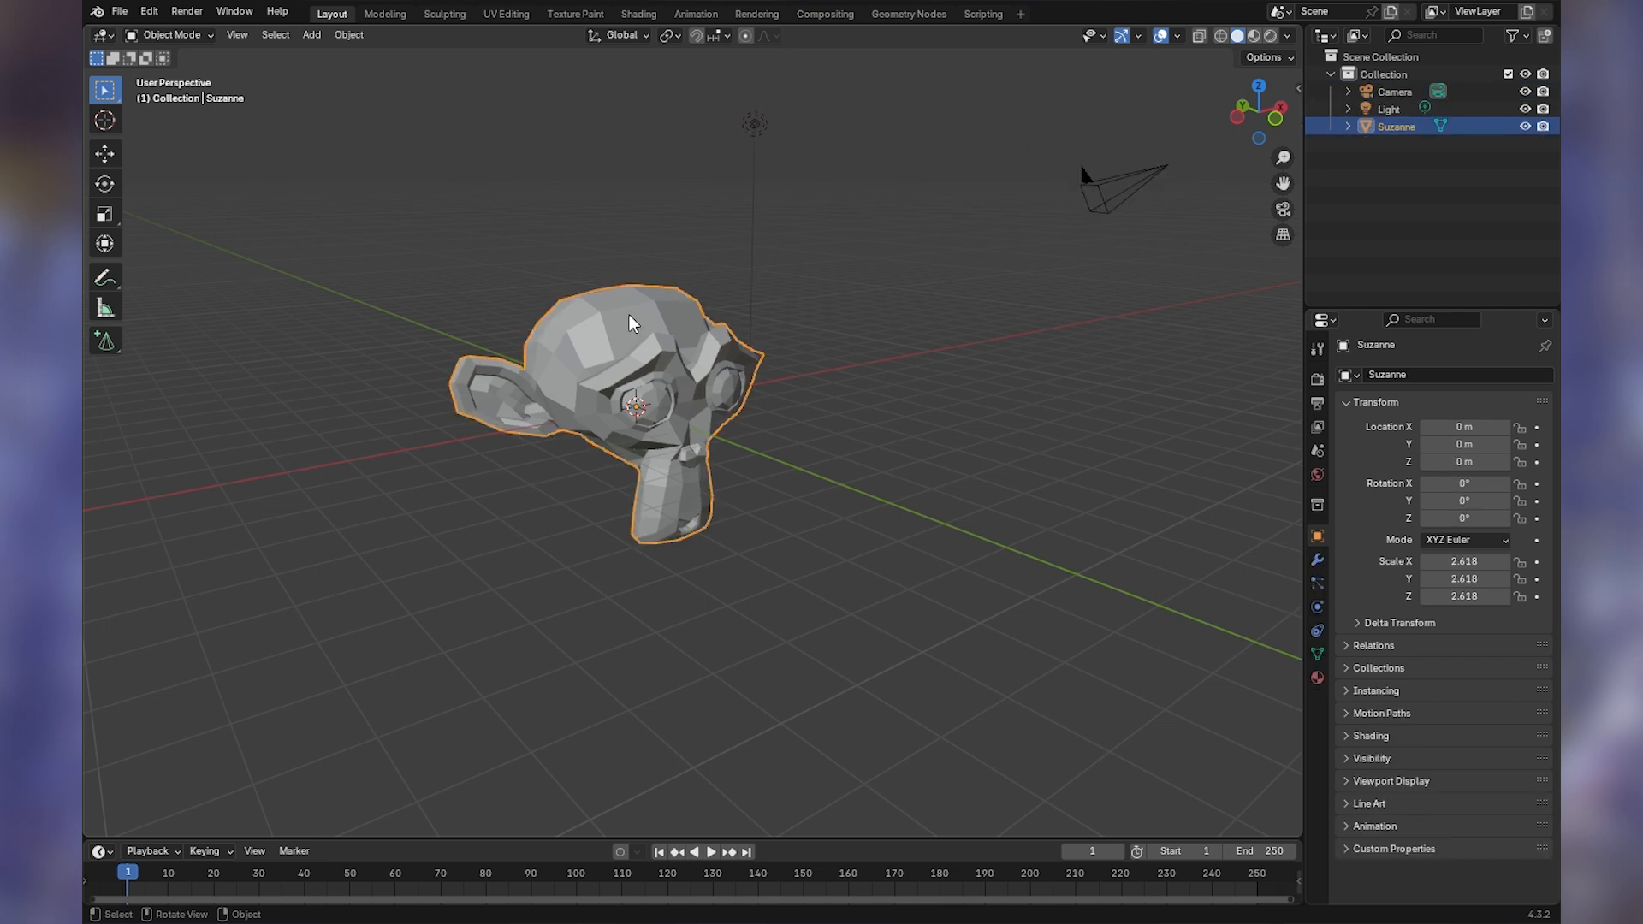
pyautogui.click(752, 130)
pyautogui.click(1086, 182)
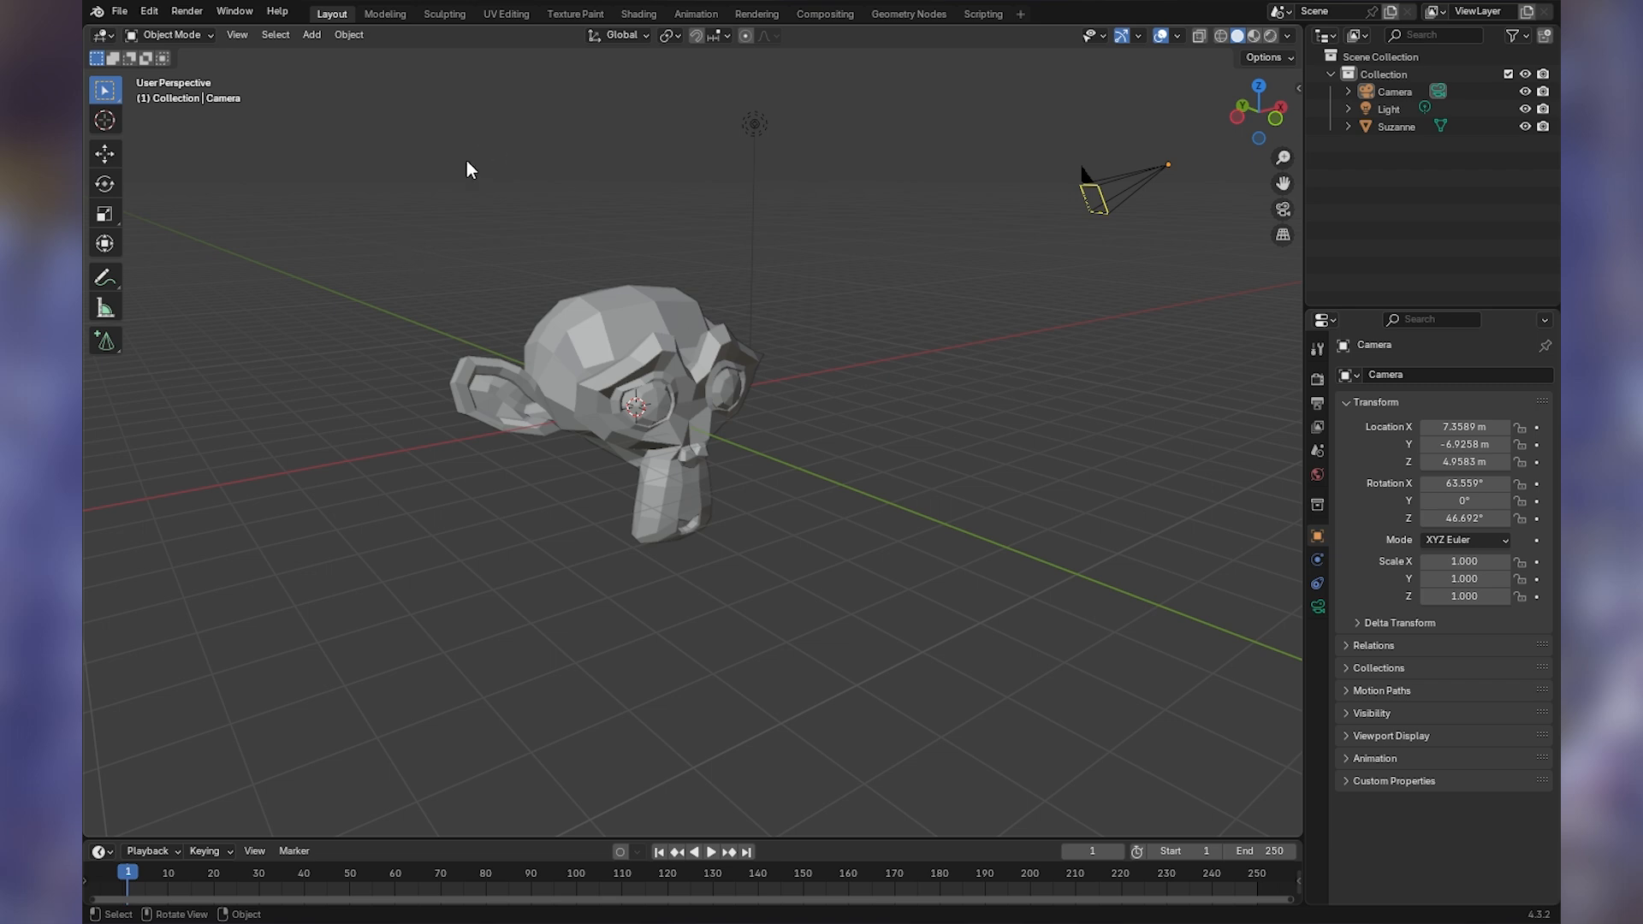
# - Add the monkey head to the camera selection, then make the monkey head the only selected object
pyautogui.keyDown('shift'); pyautogui.click(623, 305); pyautogui.keyUp('shift')
pyautogui.click(648, 315)
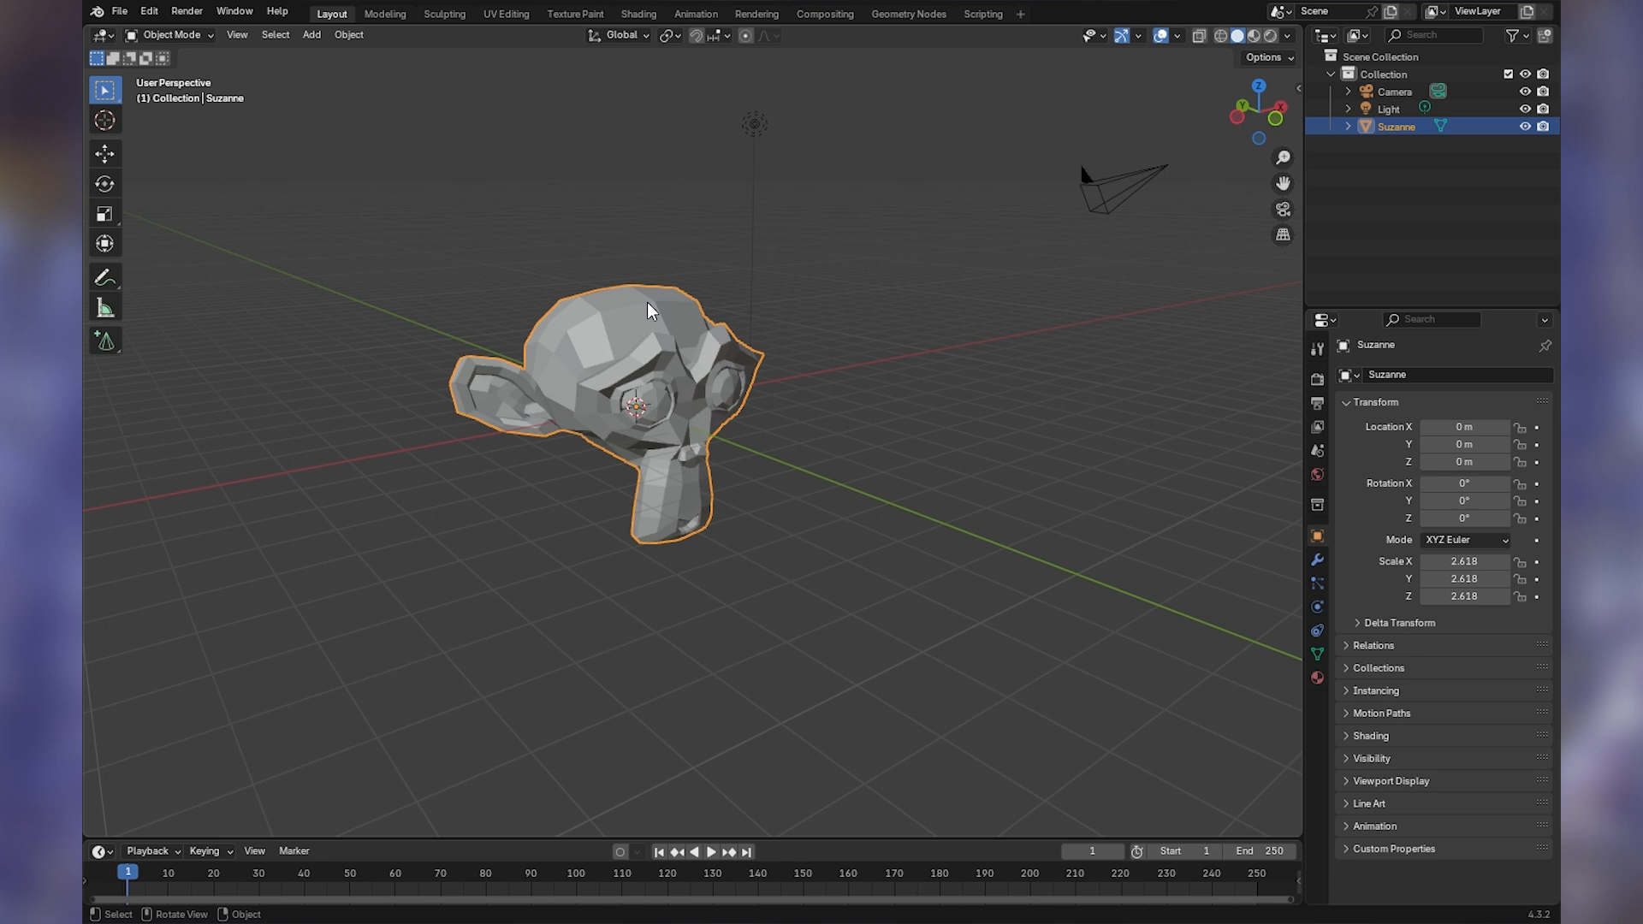
pyautogui.moveTo(691, 320)
pyautogui.mouseDown(button='middle')
pyautogui.moveTo(597, 346)
pyautogui.moveTo(803, 335)
pyautogui.moveTo(647, 363)
pyautogui.moveTo(714, 340)
pyautogui.mouseUp(button='middle')
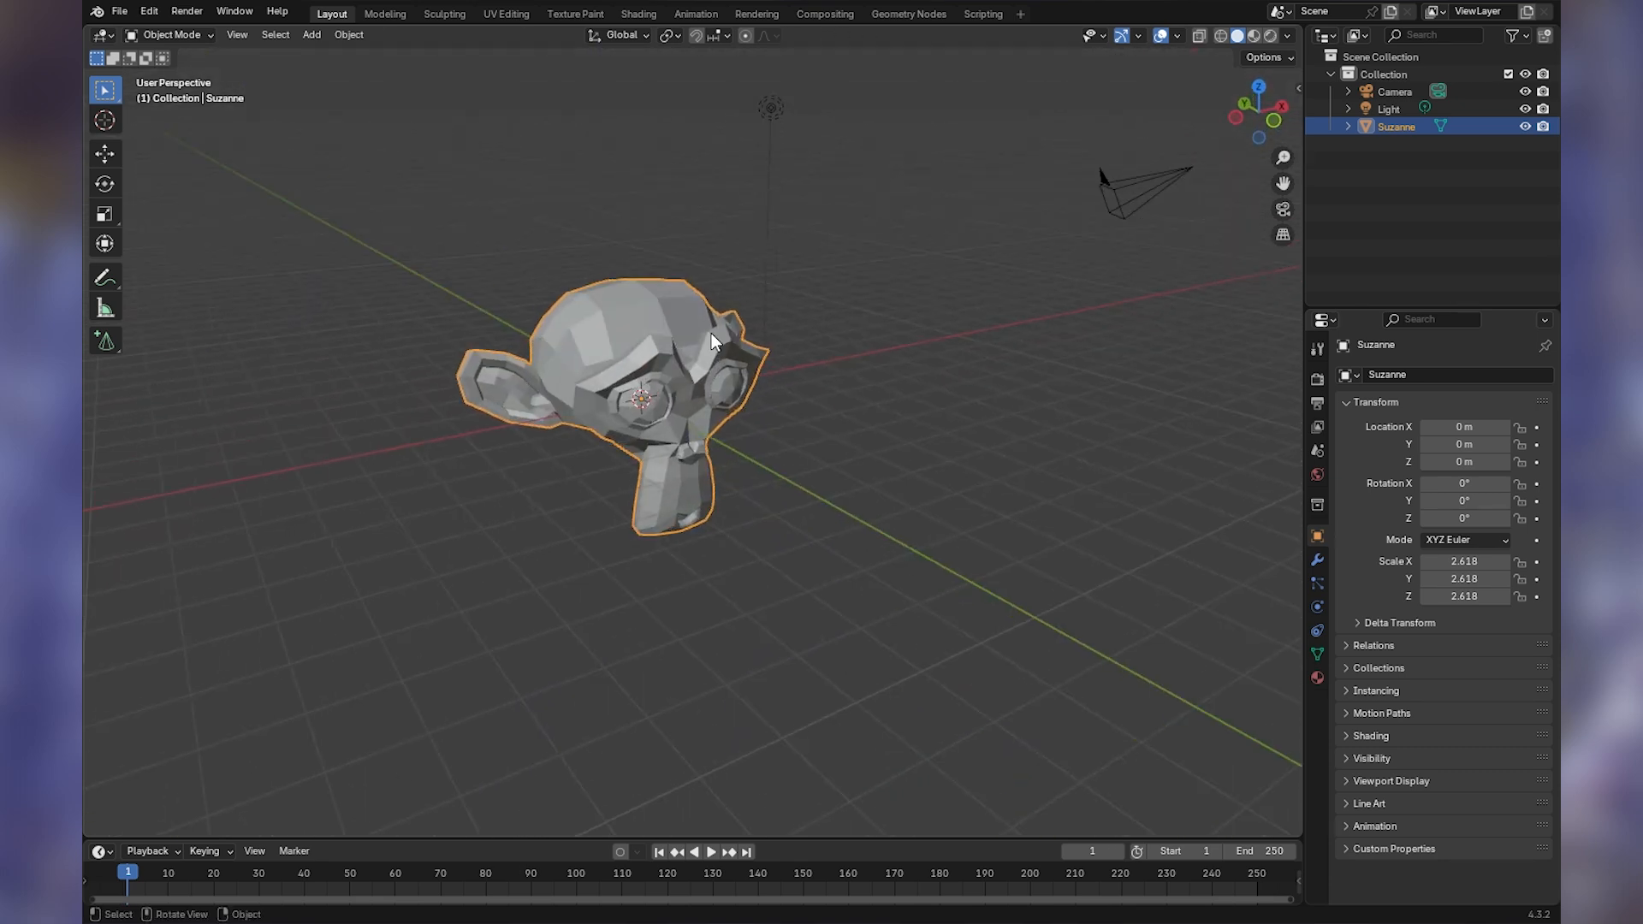
pyautogui.rightClick(662, 332)
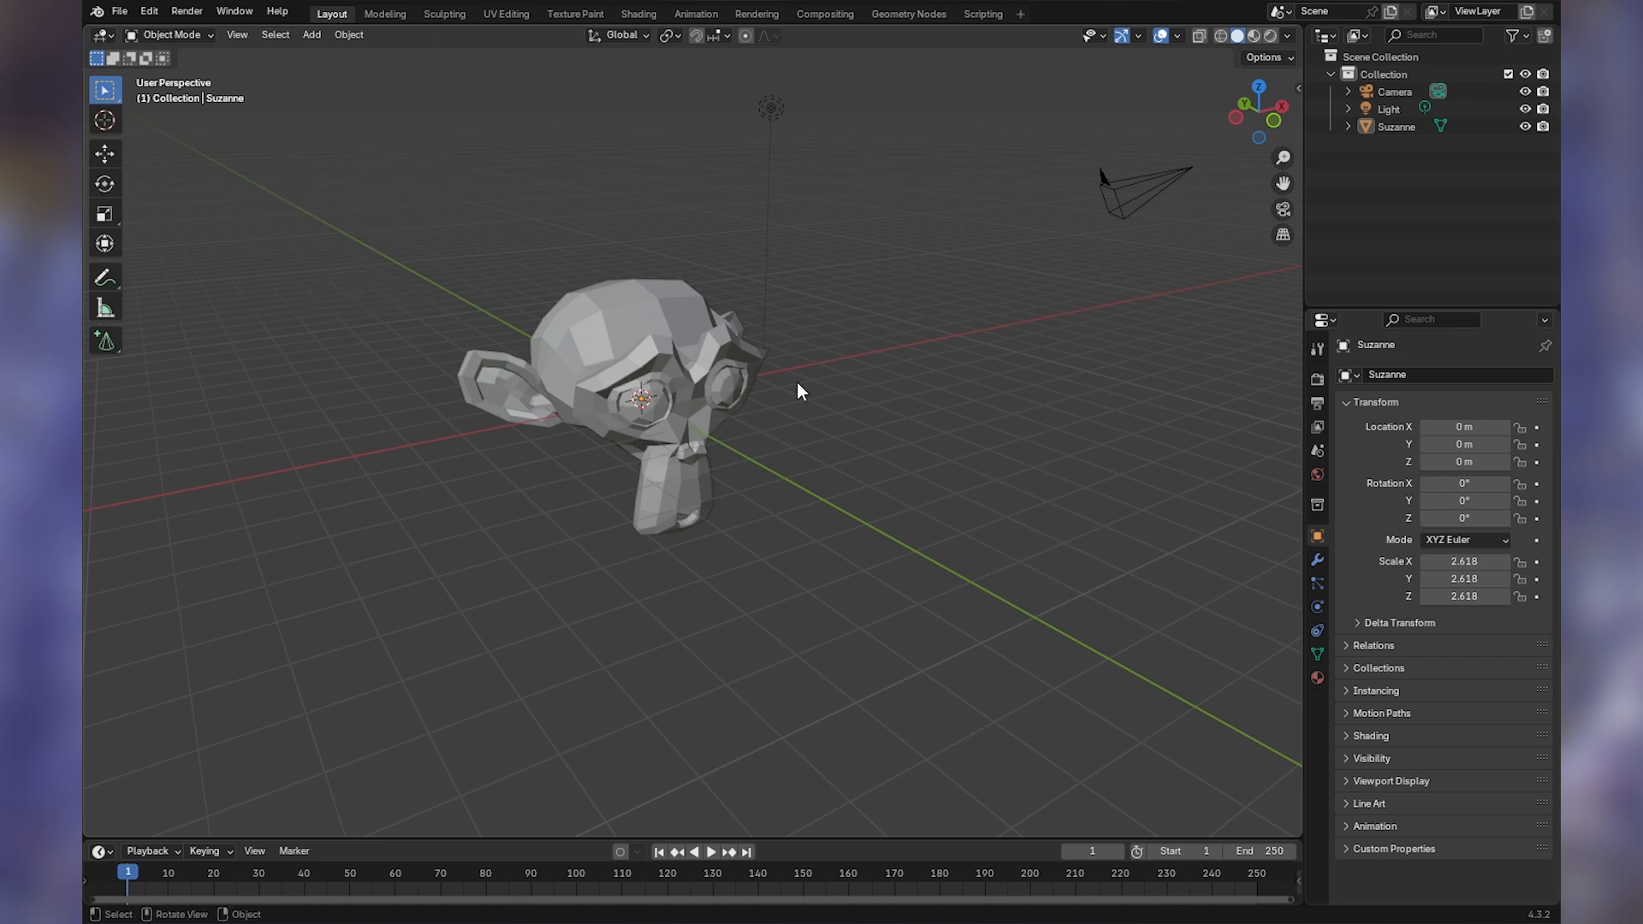
# - Duplicate the monkey head twice, placing one copy near the camera and the other at about X -3.57, Y 4.01, Z 3.75 m
pyautogui.click(695, 341)
pyautogui.hotkey('shift', 'd')
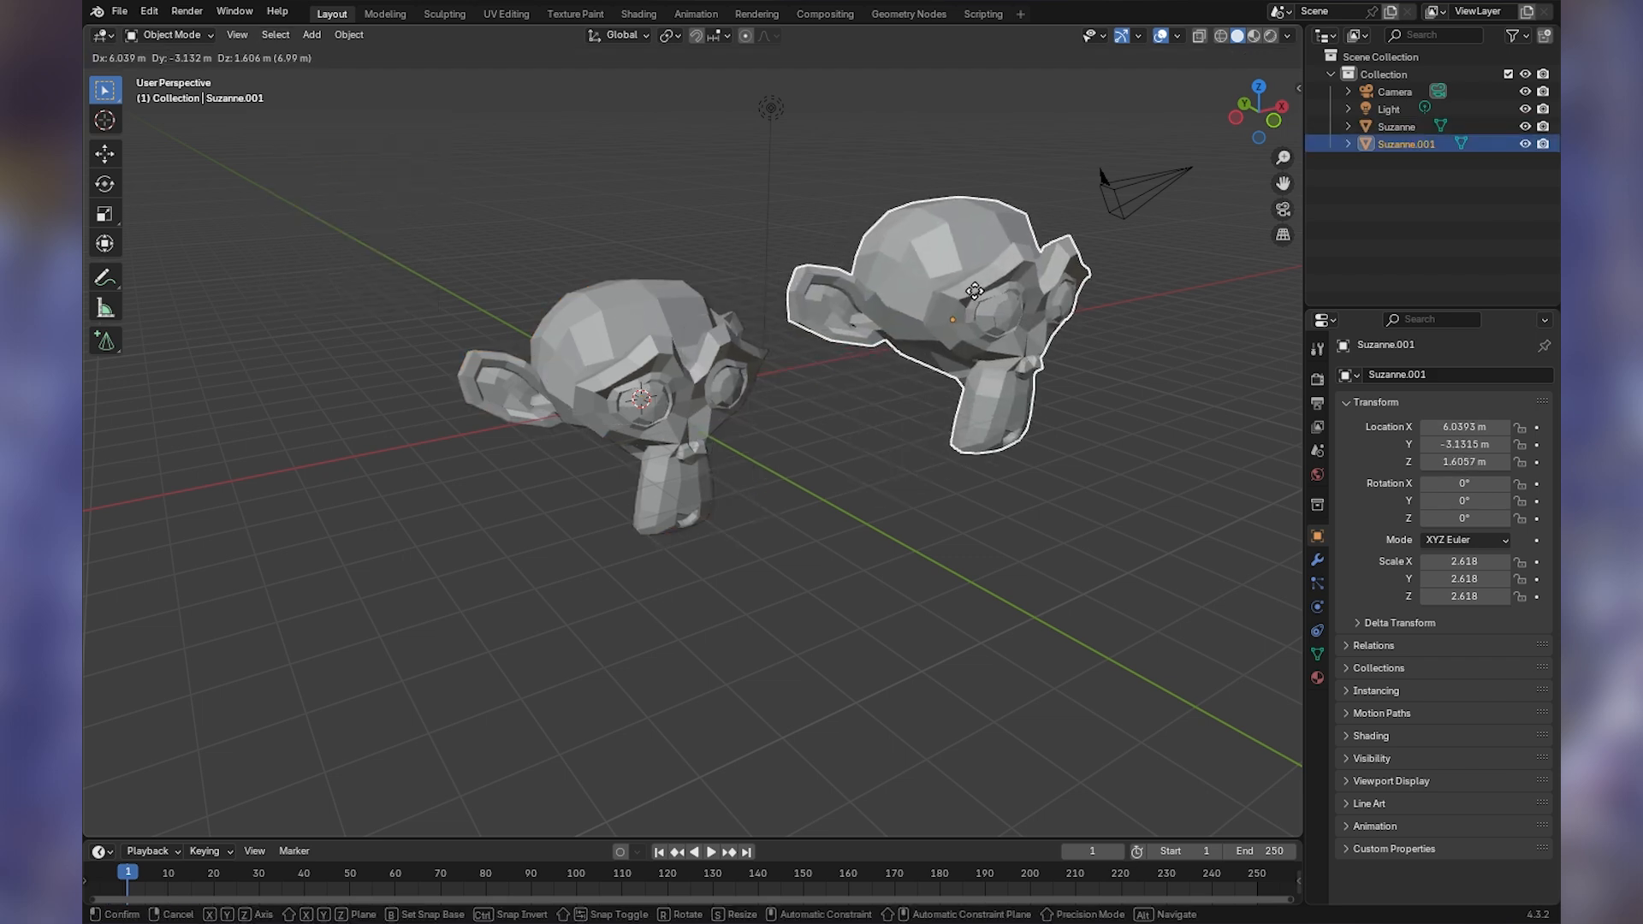
pyautogui.click(1010, 241)
pyautogui.hotkey('shift', 'd')
pyautogui.click(409, 184)
pyautogui.moveTo(409, 185); pyautogui.dragTo(288, 10, button='middle')
# - Select every object in the scene with the All selection command and view the highlighted objects from different angles
pyautogui.click(275, 33)
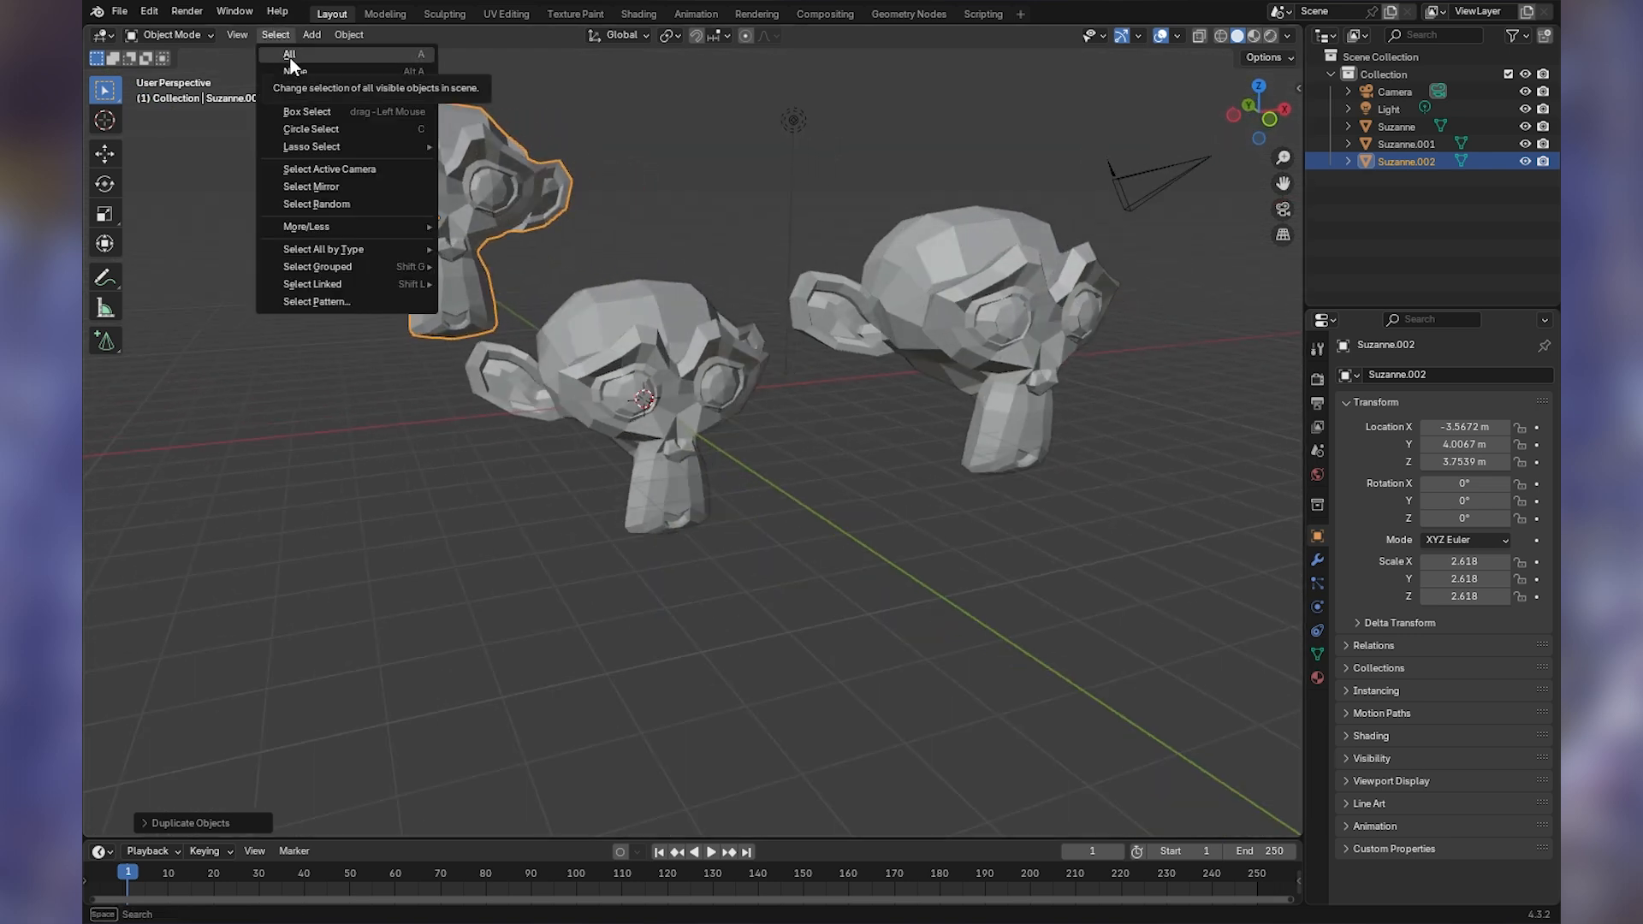
pyautogui.click(291, 55)
pyautogui.moveTo(774, 433); pyautogui.dragTo(789, 466, button='middle')
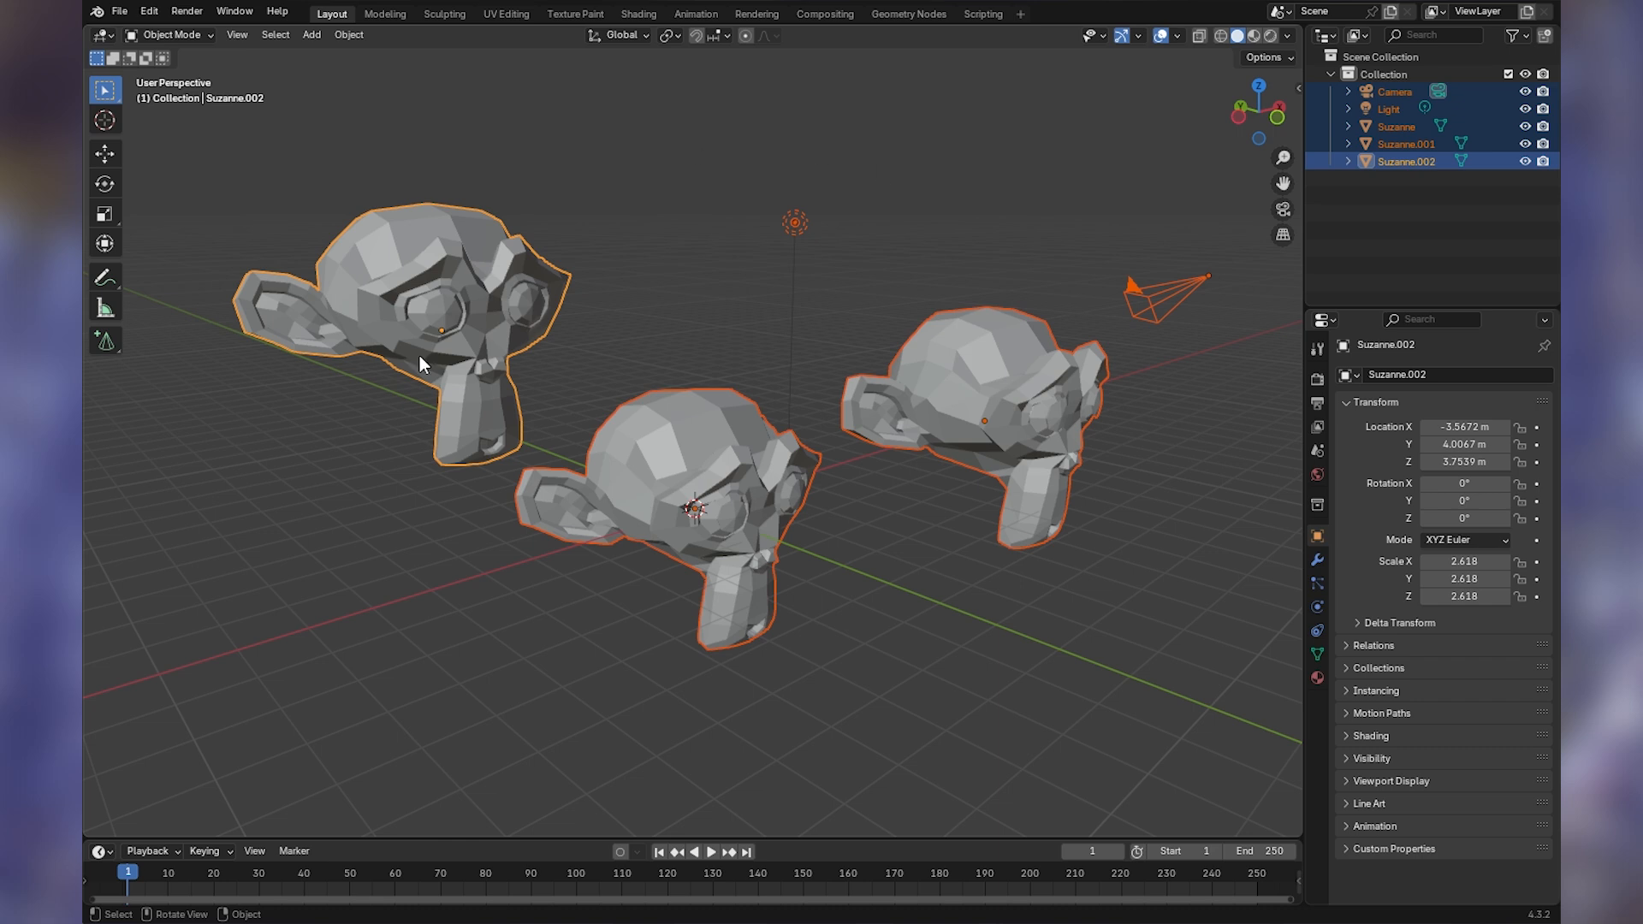
pyautogui.moveTo(856, 334); pyautogui.dragTo(787, 383, button='middle')
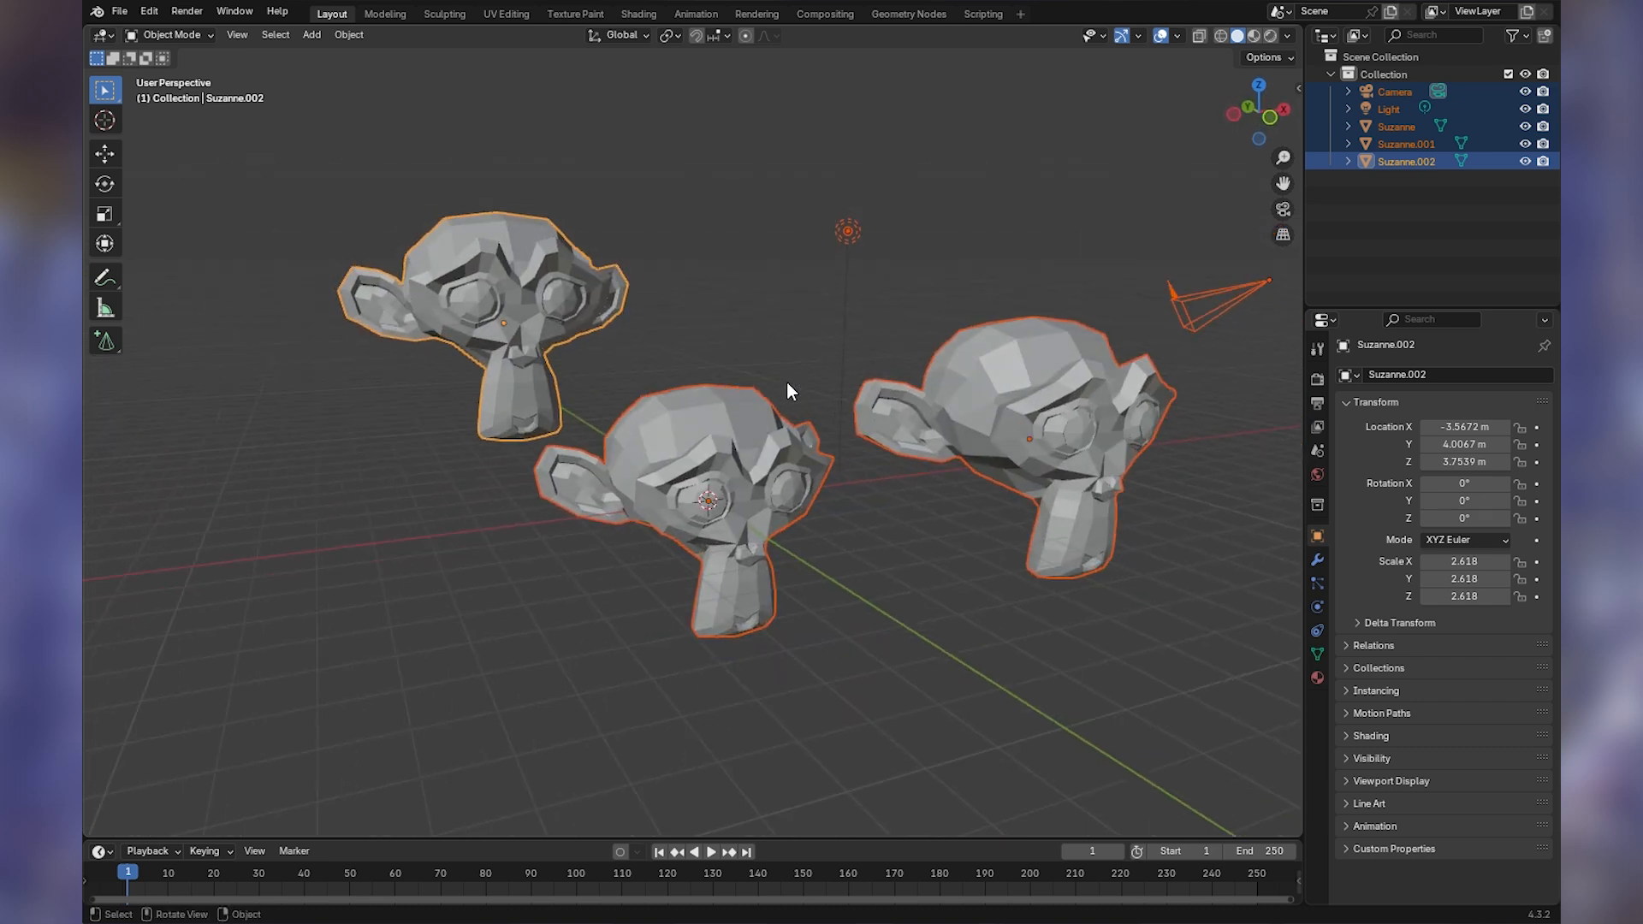
# - Clear the selection by picking empty space, select all objects again, and deselect everything with the None selection command
pyautogui.click(956, 172)
pyautogui.click(276, 34)
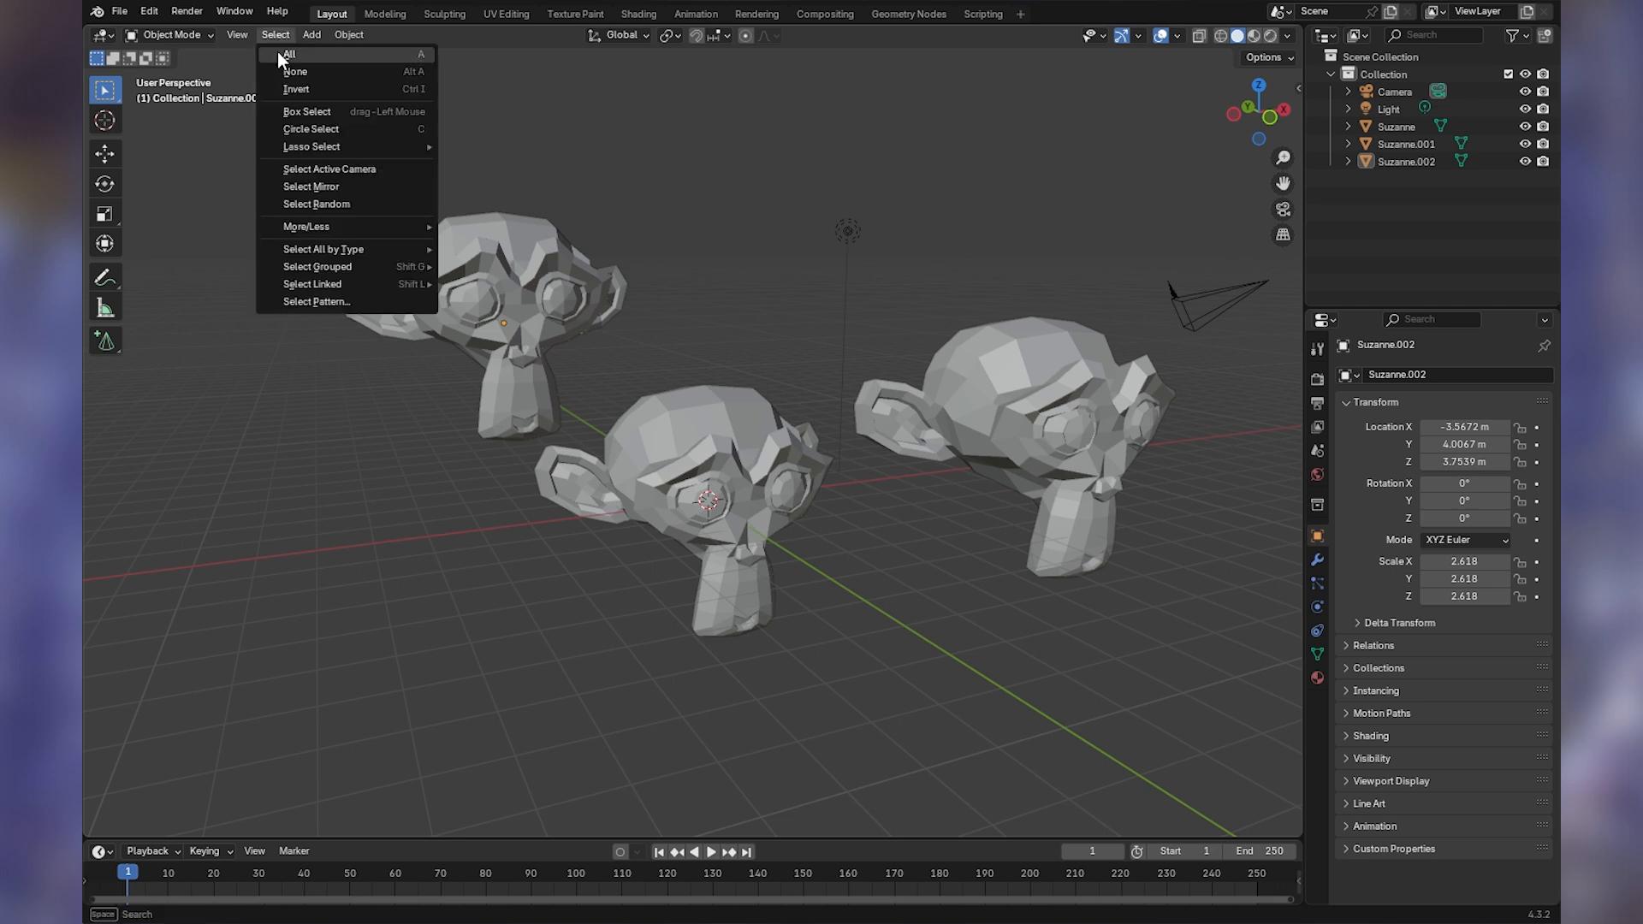
pyautogui.click(314, 56)
pyautogui.click(279, 35)
pyautogui.click(289, 70)
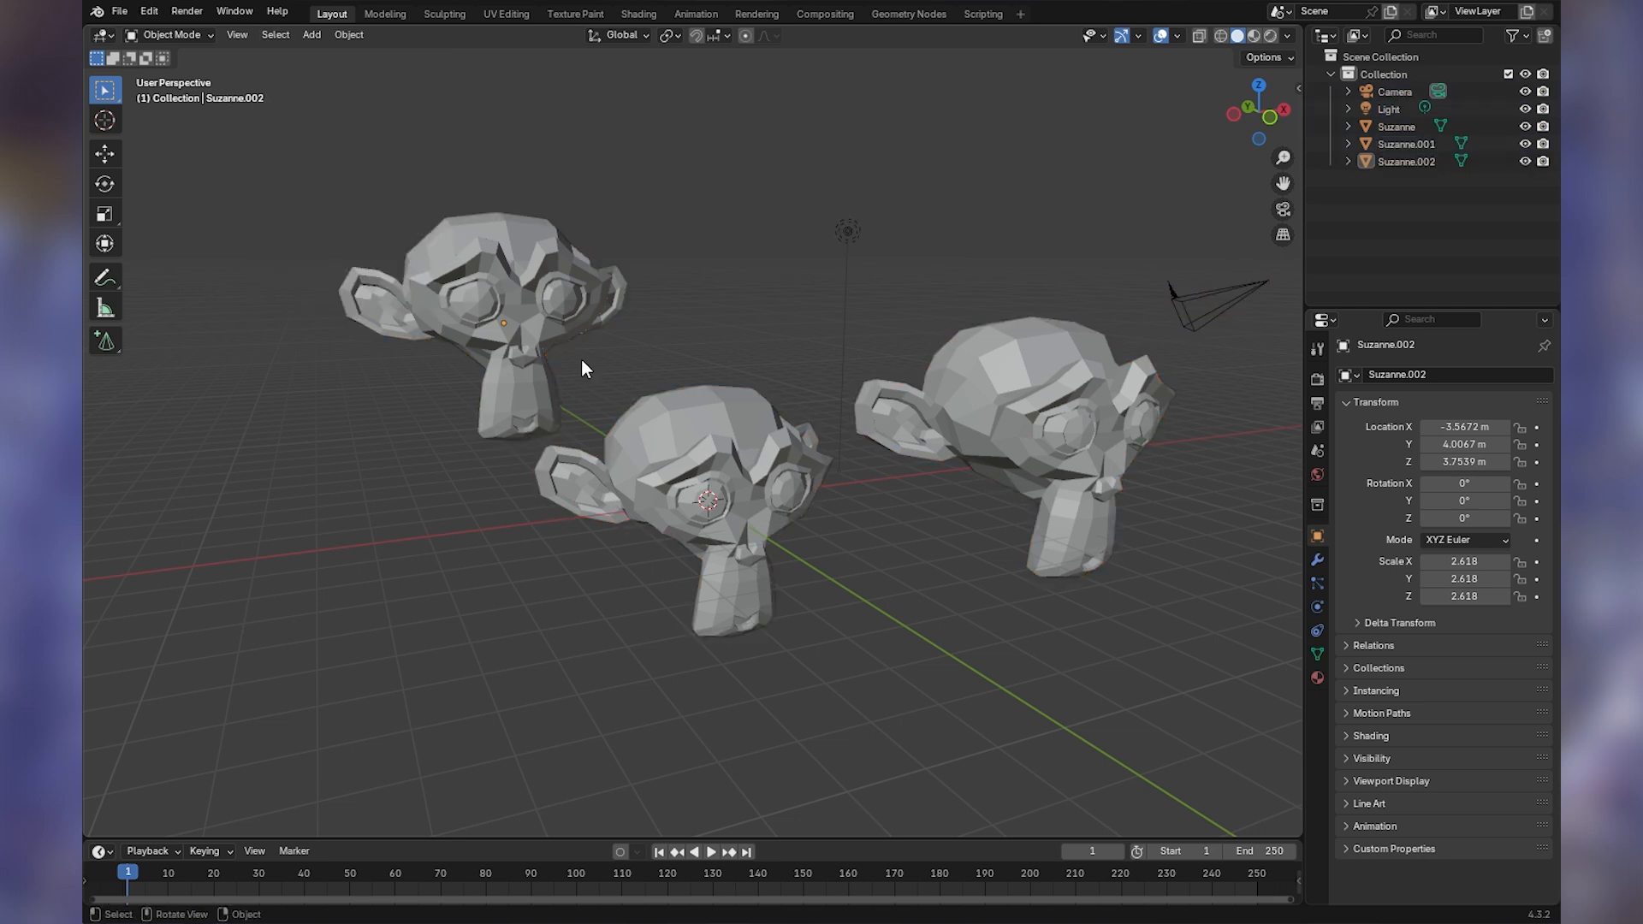
pyautogui.click(276, 35)
pyautogui.click(291, 70)
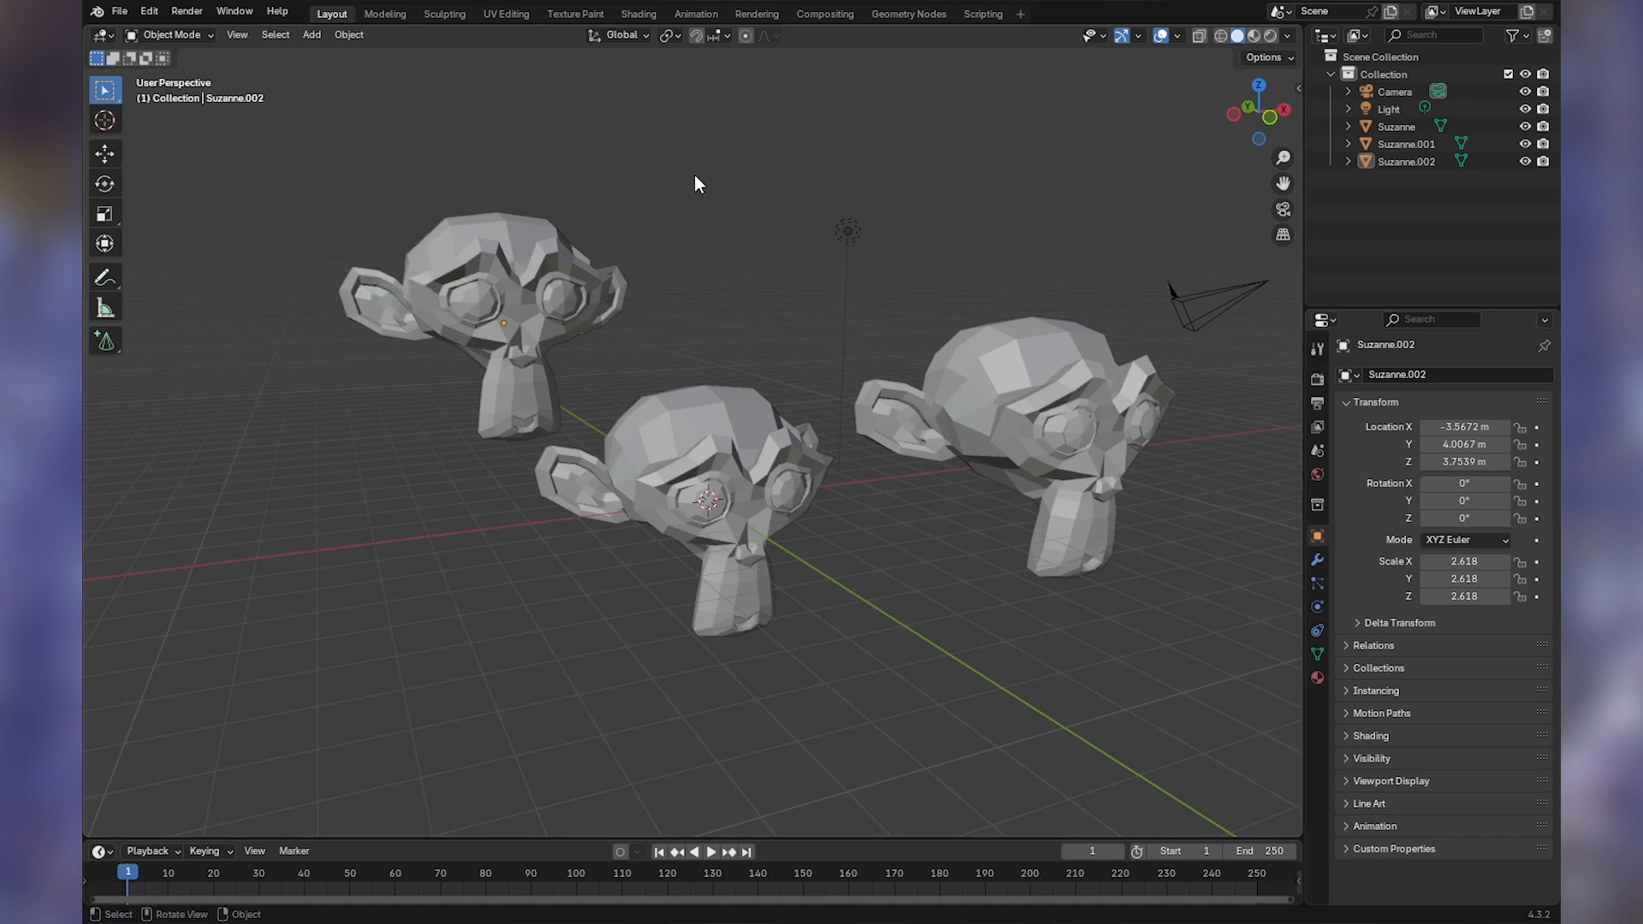
# - Select the original monkey head together with the light, then invert the selection
pyautogui.click(770, 422)
pyautogui.keyDown('shift'); pyautogui.click(847, 231); pyautogui.keyUp('shift')
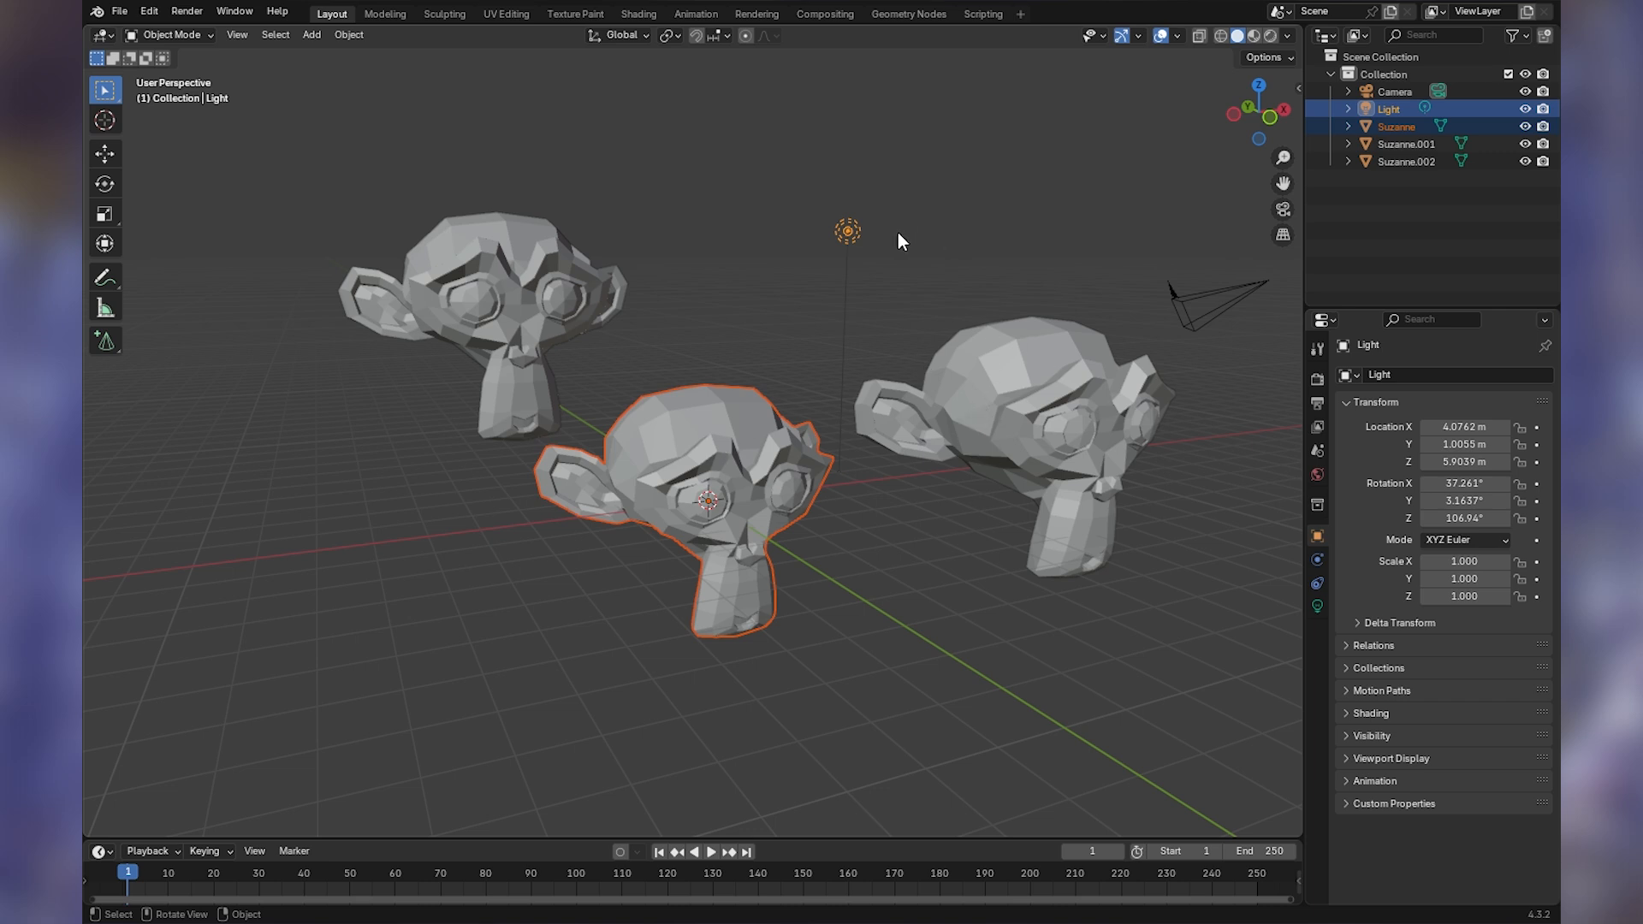
pyautogui.click(273, 36)
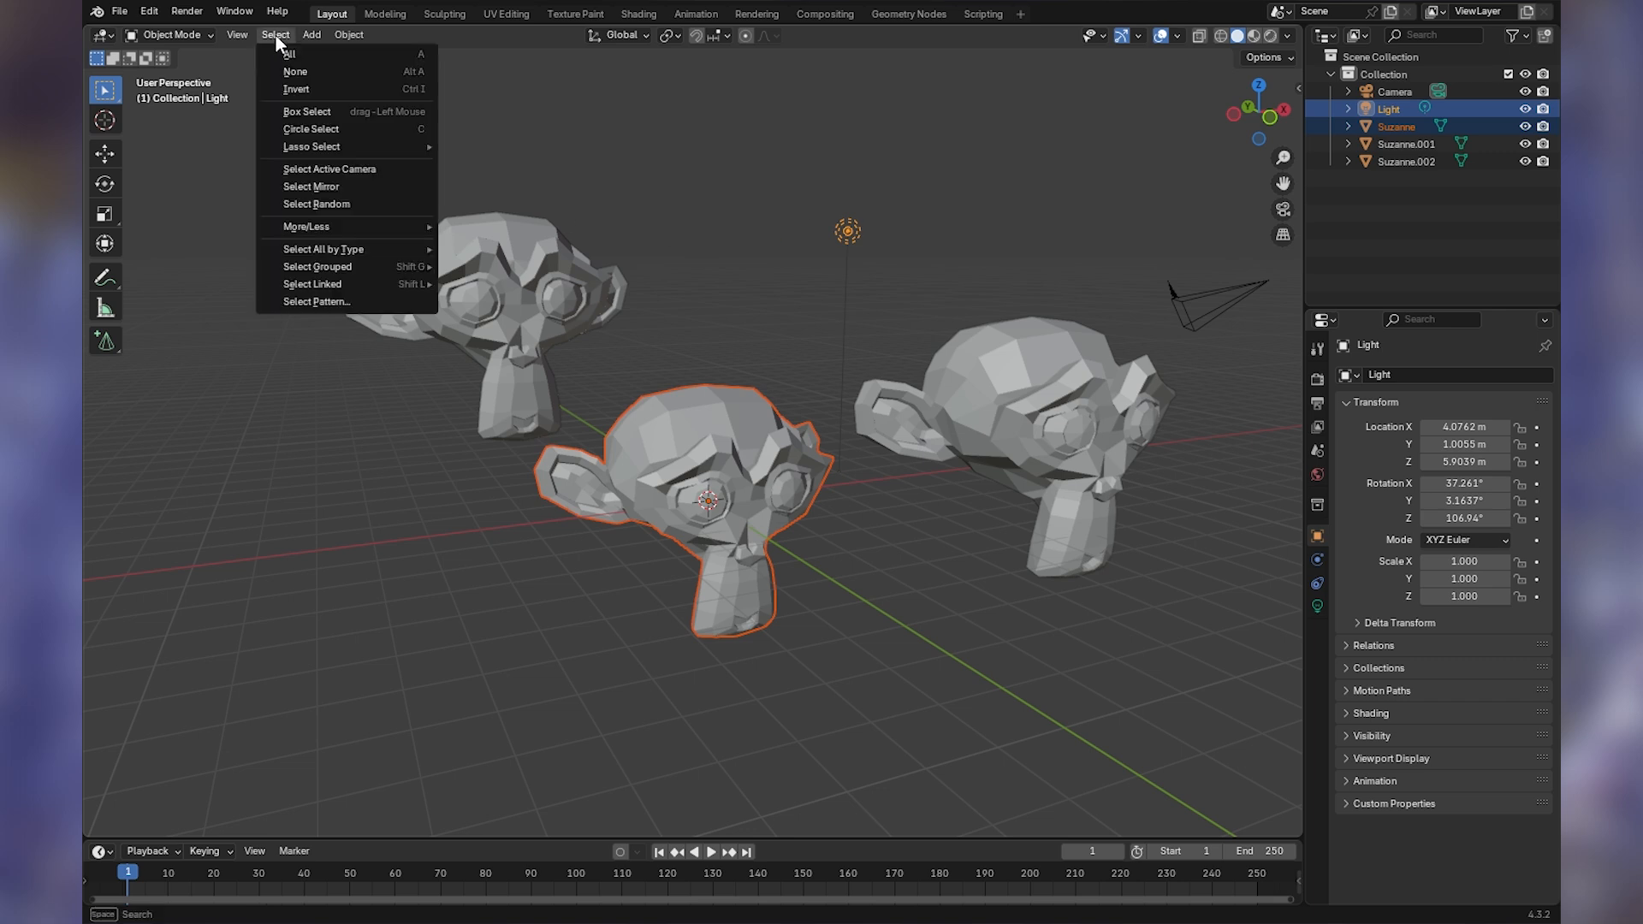
pyautogui.click(300, 89)
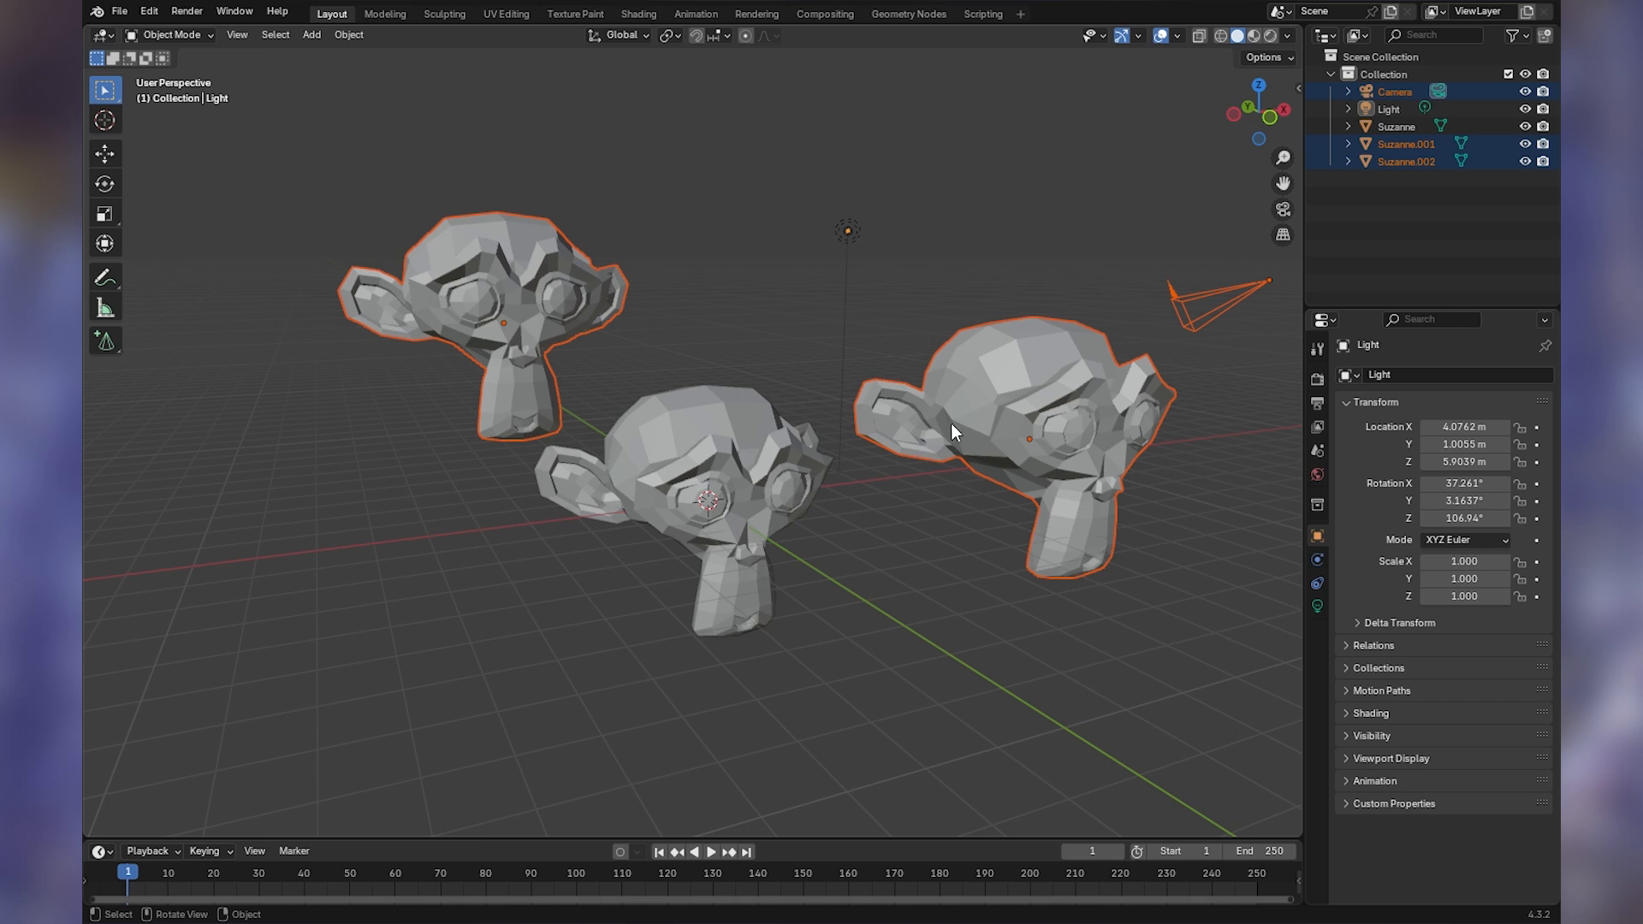
# - Add the light and the original monkey head to the selection with Circle Select
pyautogui.click(277, 36)
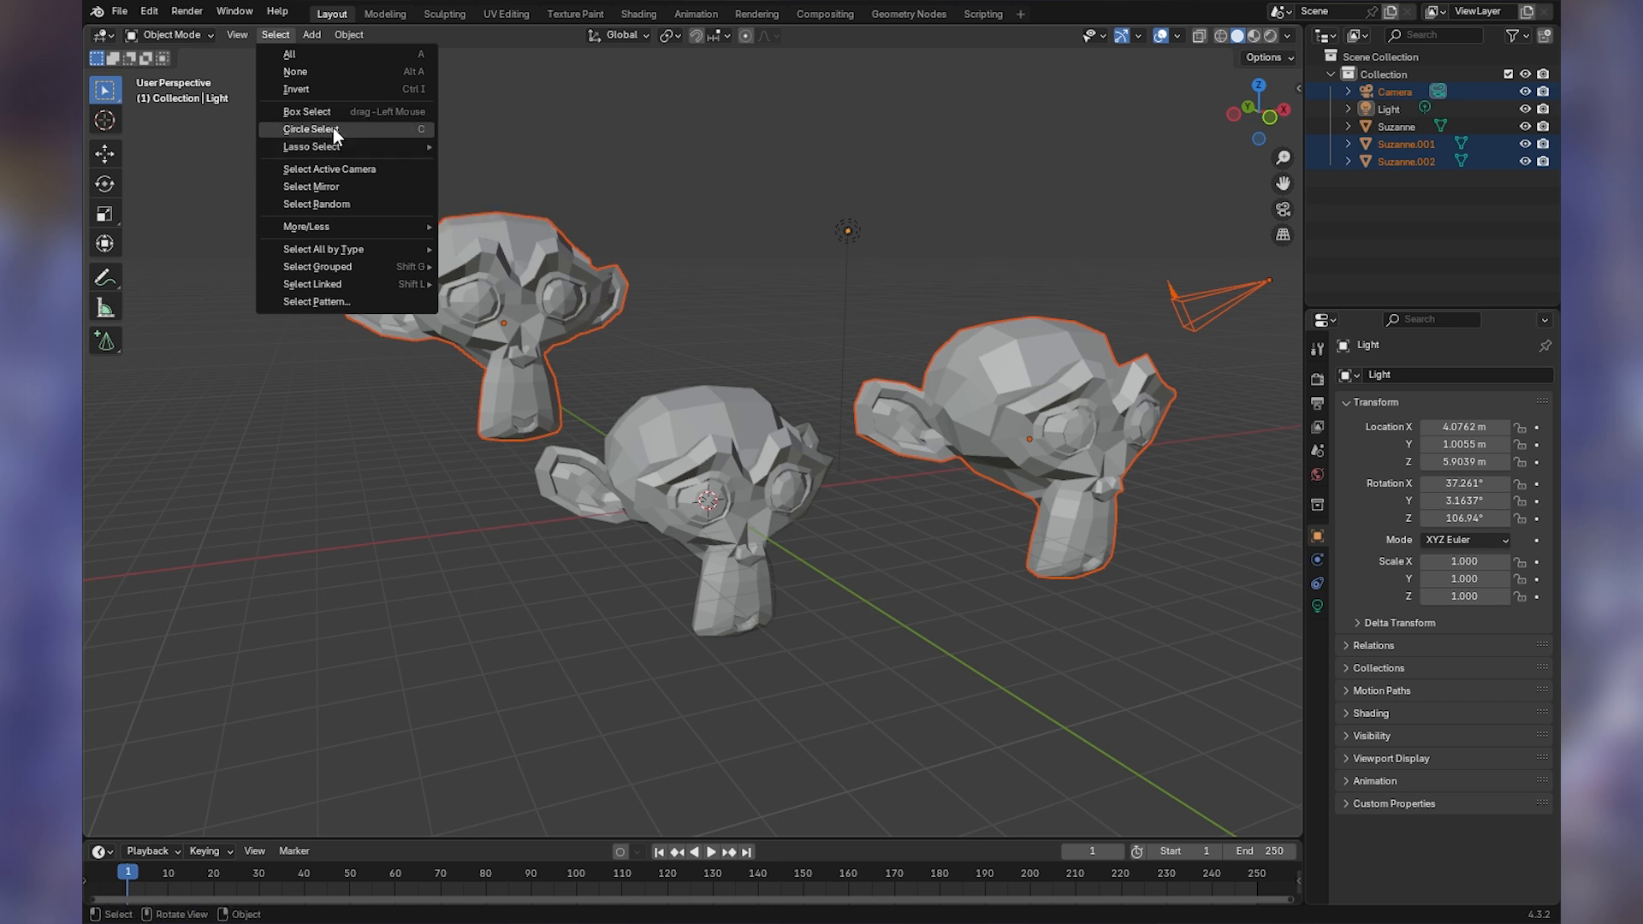
pyautogui.moveTo(336, 150)
pyautogui.click(312, 129)
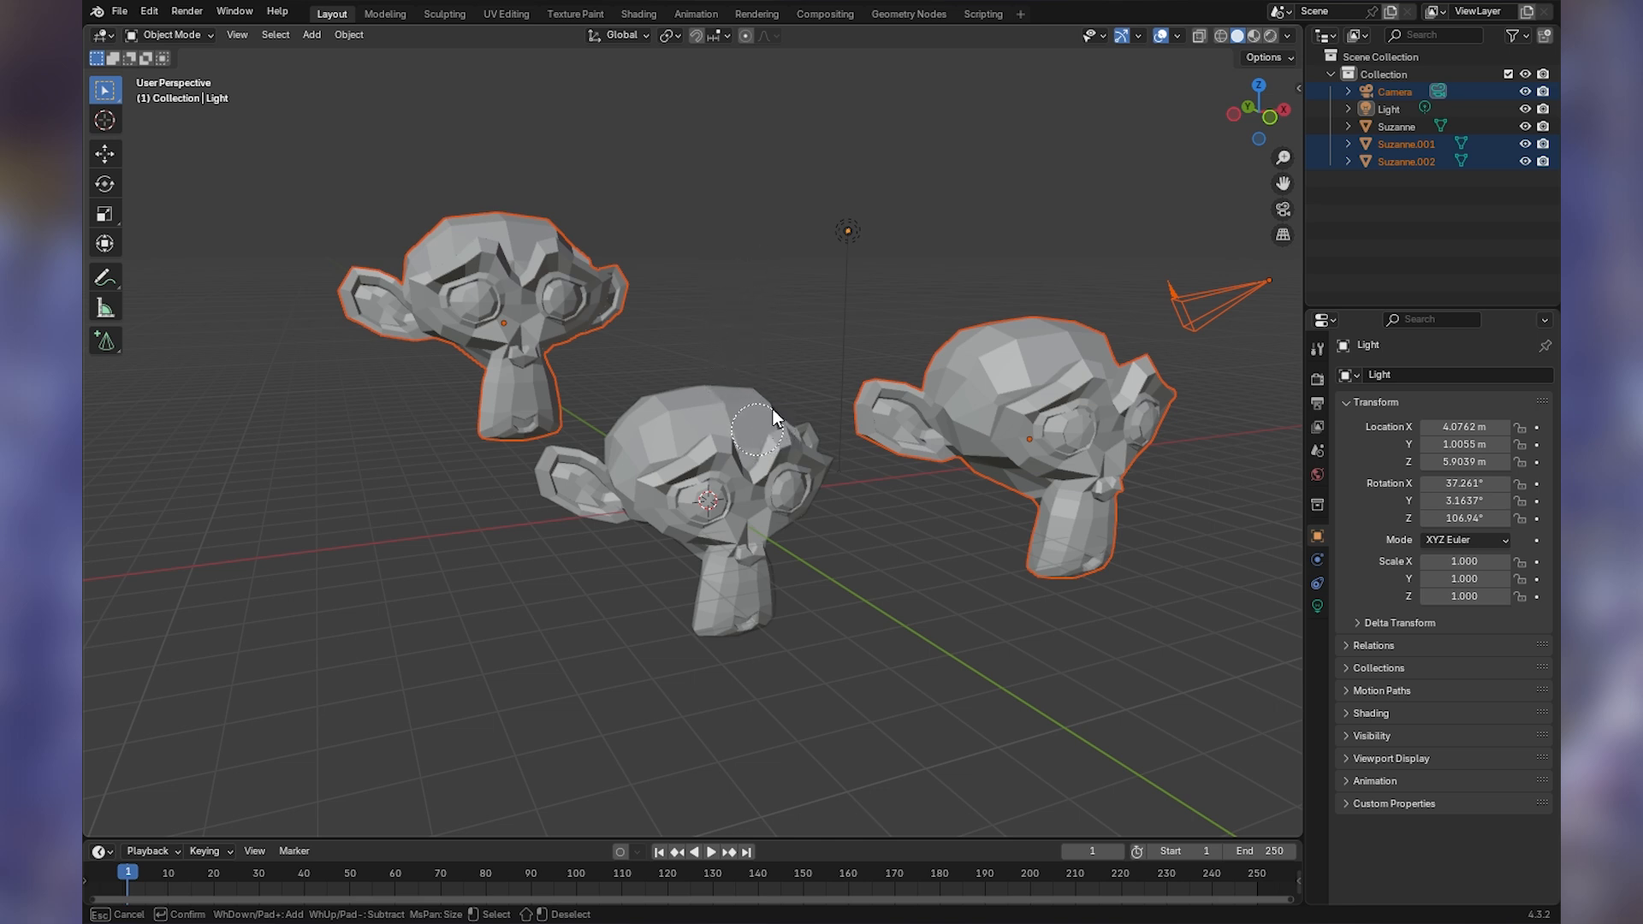
pyautogui.click(845, 233)
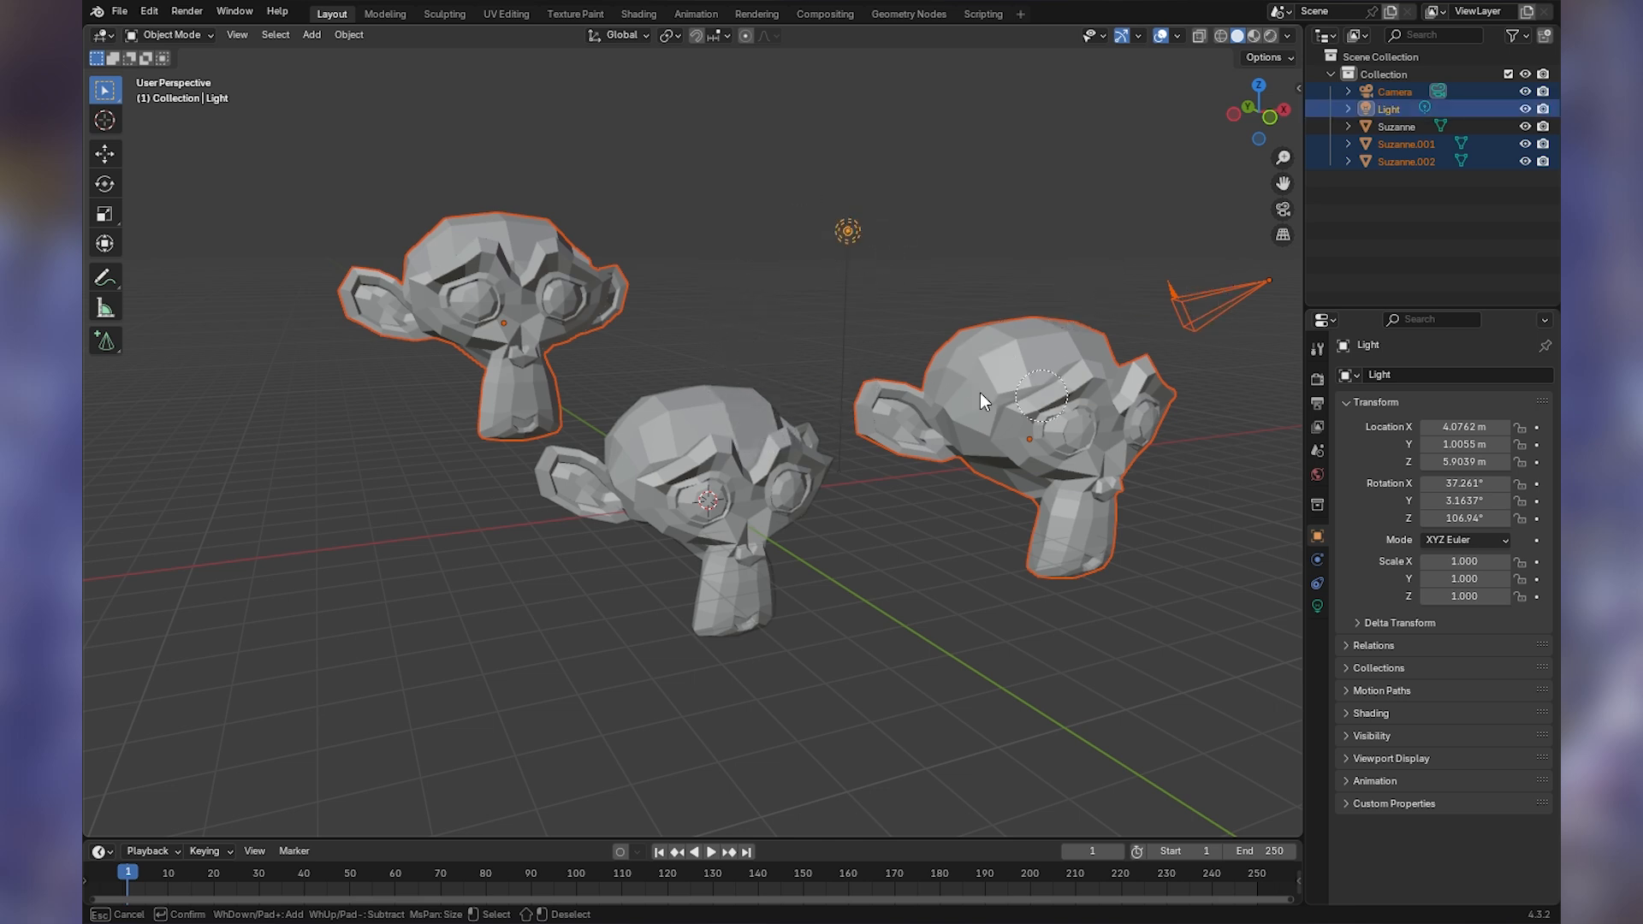
pyautogui.click(725, 546)
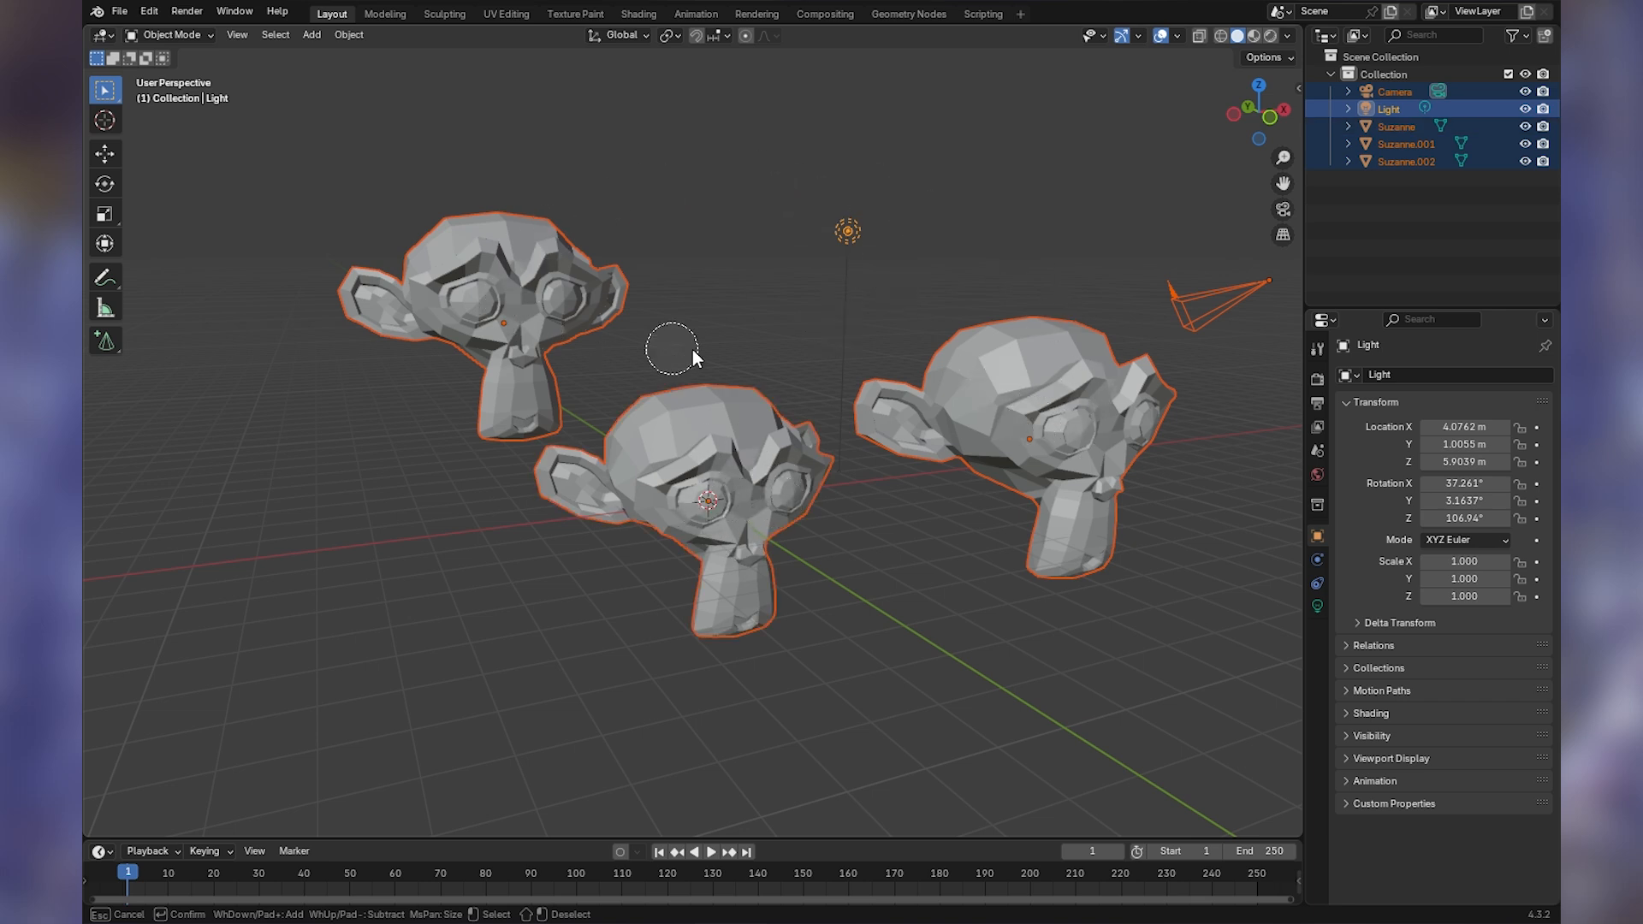
pyautogui.press('Escape')
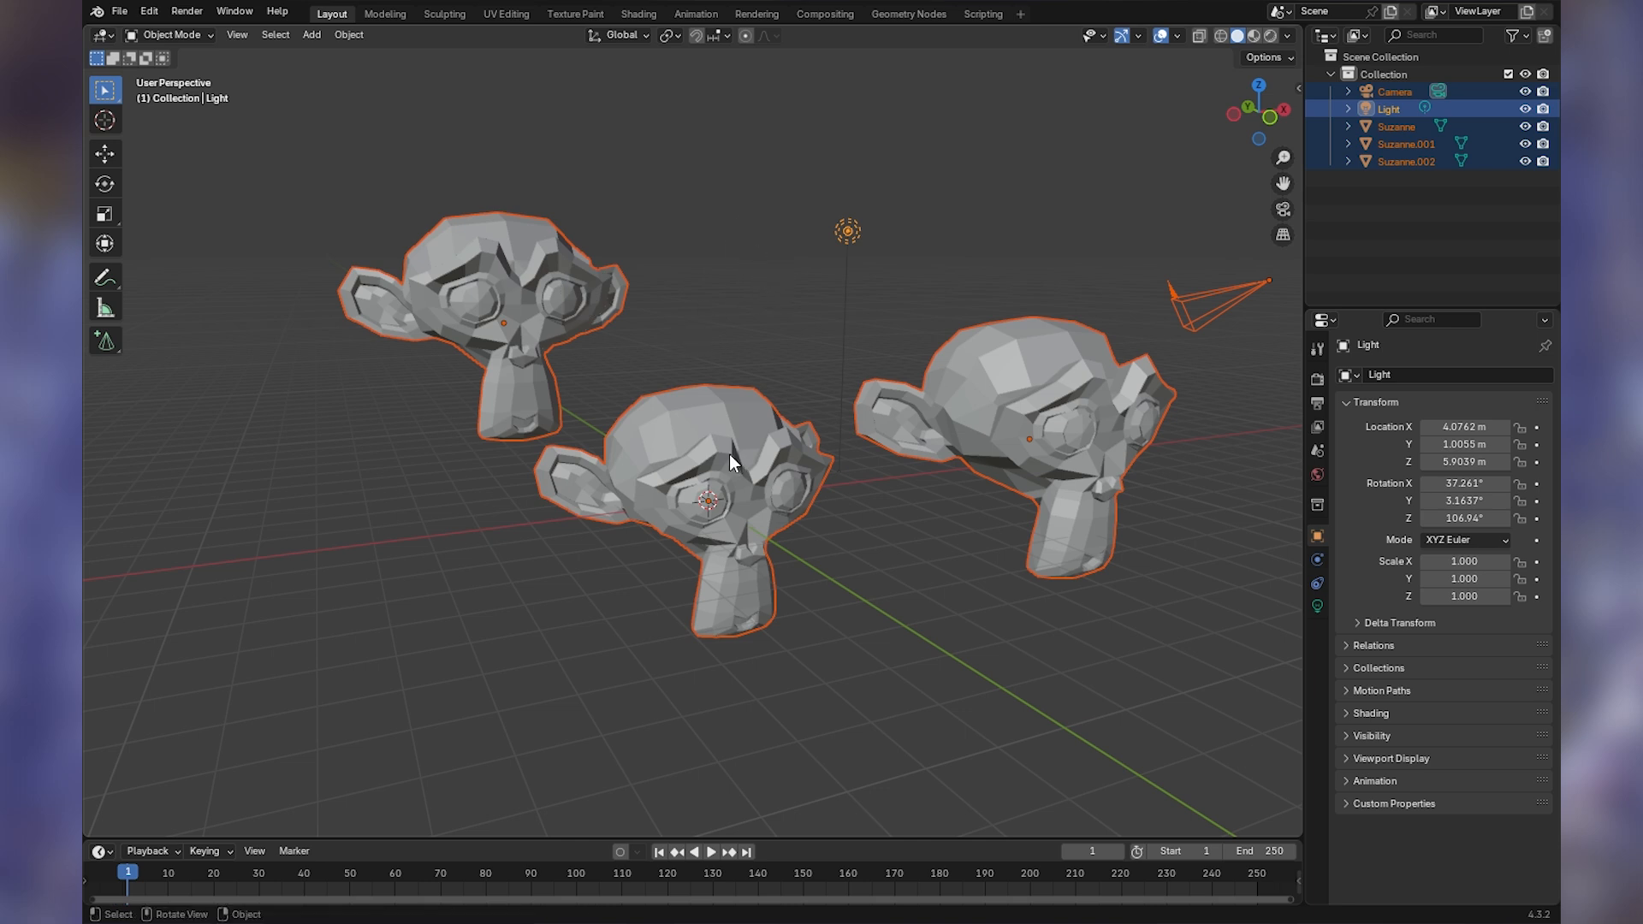
pyautogui.click(275, 35)
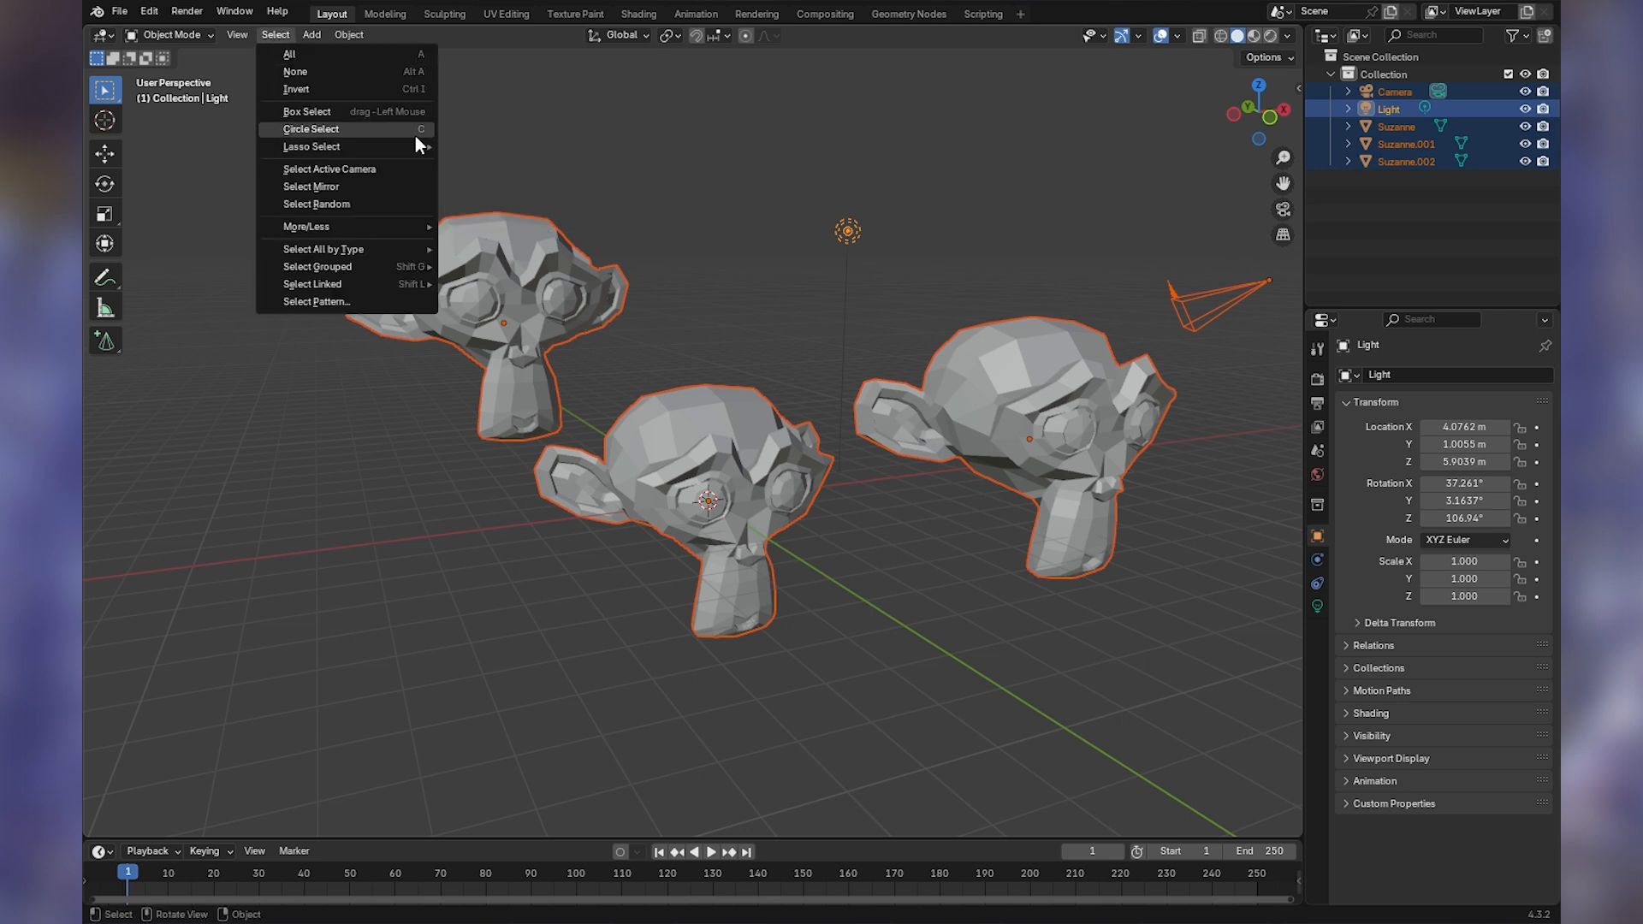
pyautogui.click(376, 129)
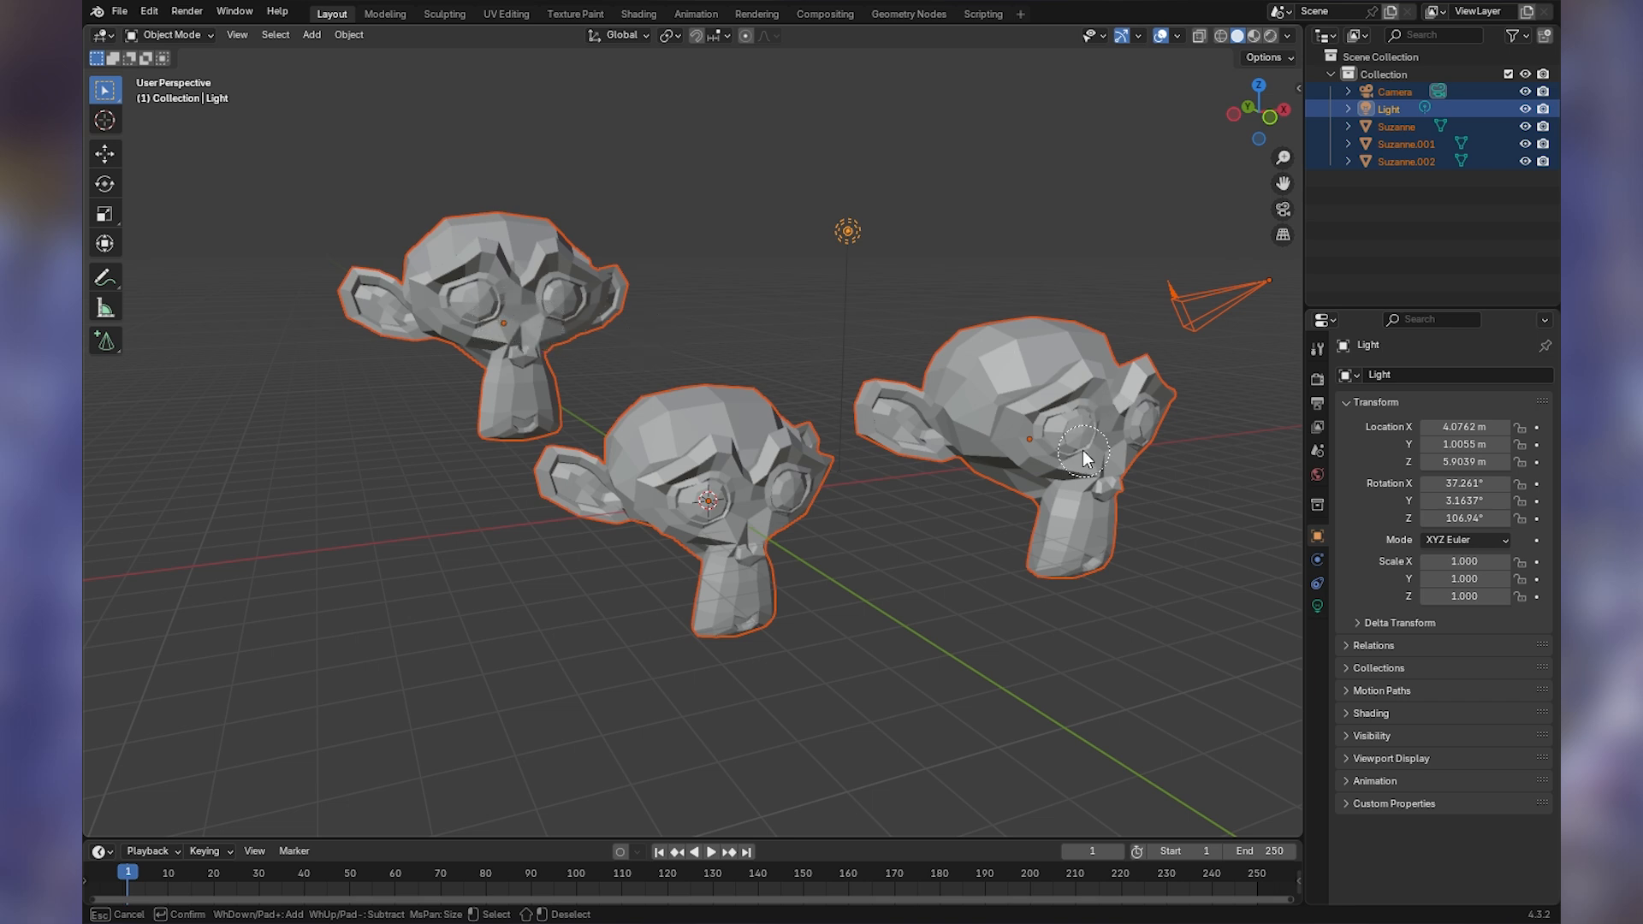
pyautogui.press('Escape')
# - Add a plane mesh and move it along the X axis to about X -5.75 m
pyautogui.moveTo(921, 298); pyautogui.dragTo(894, 330, button='middle')
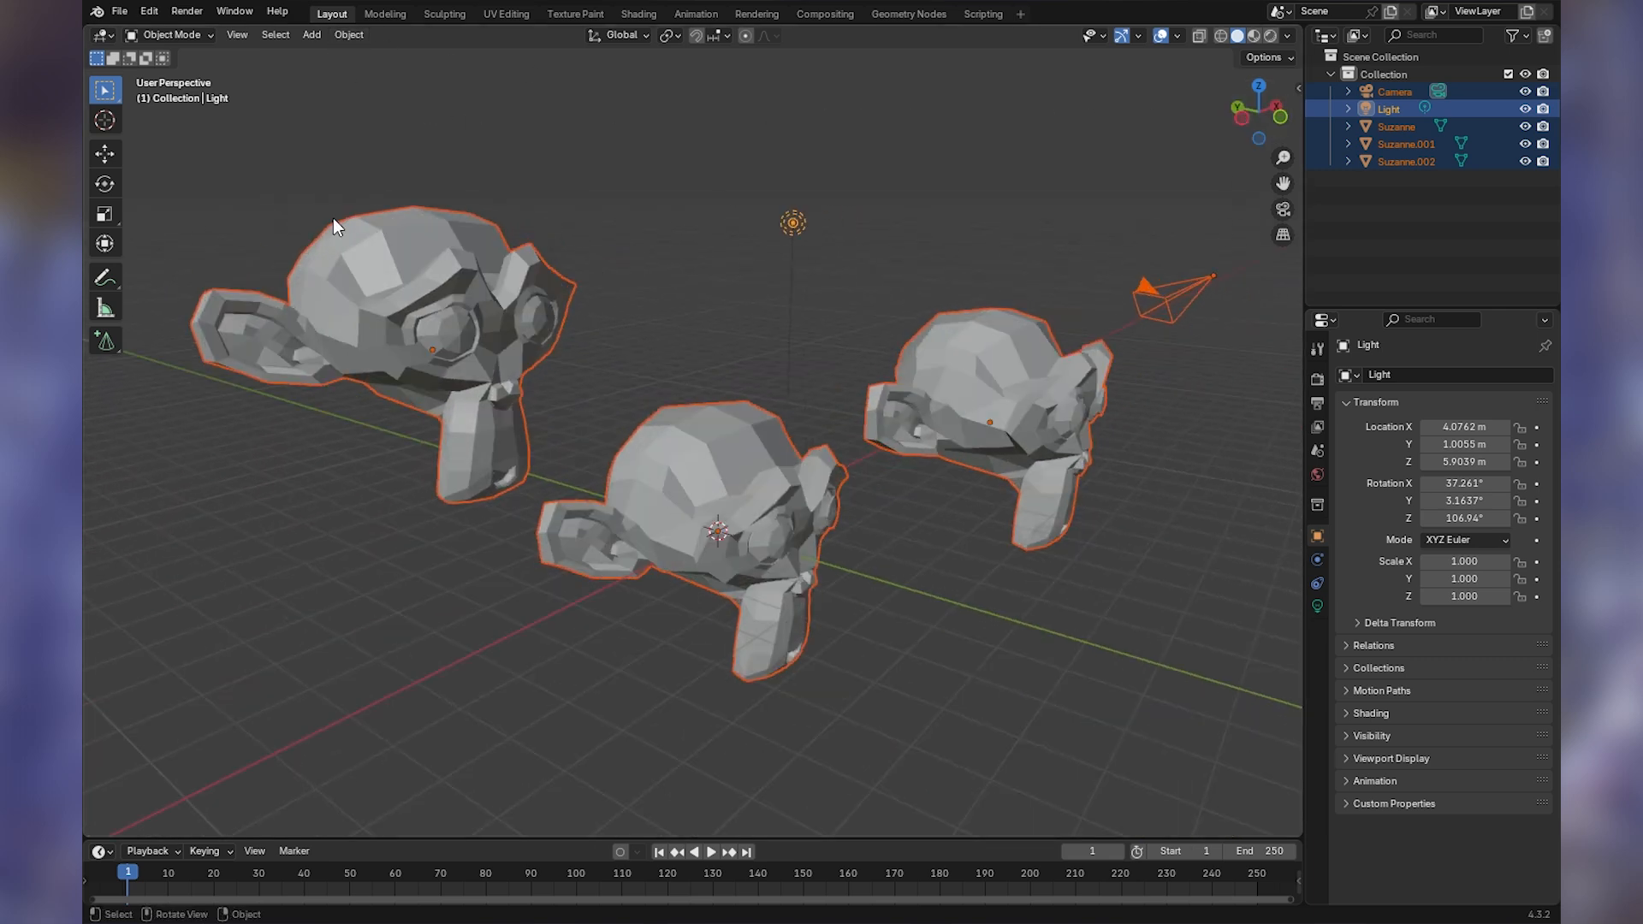
pyautogui.click(313, 36)
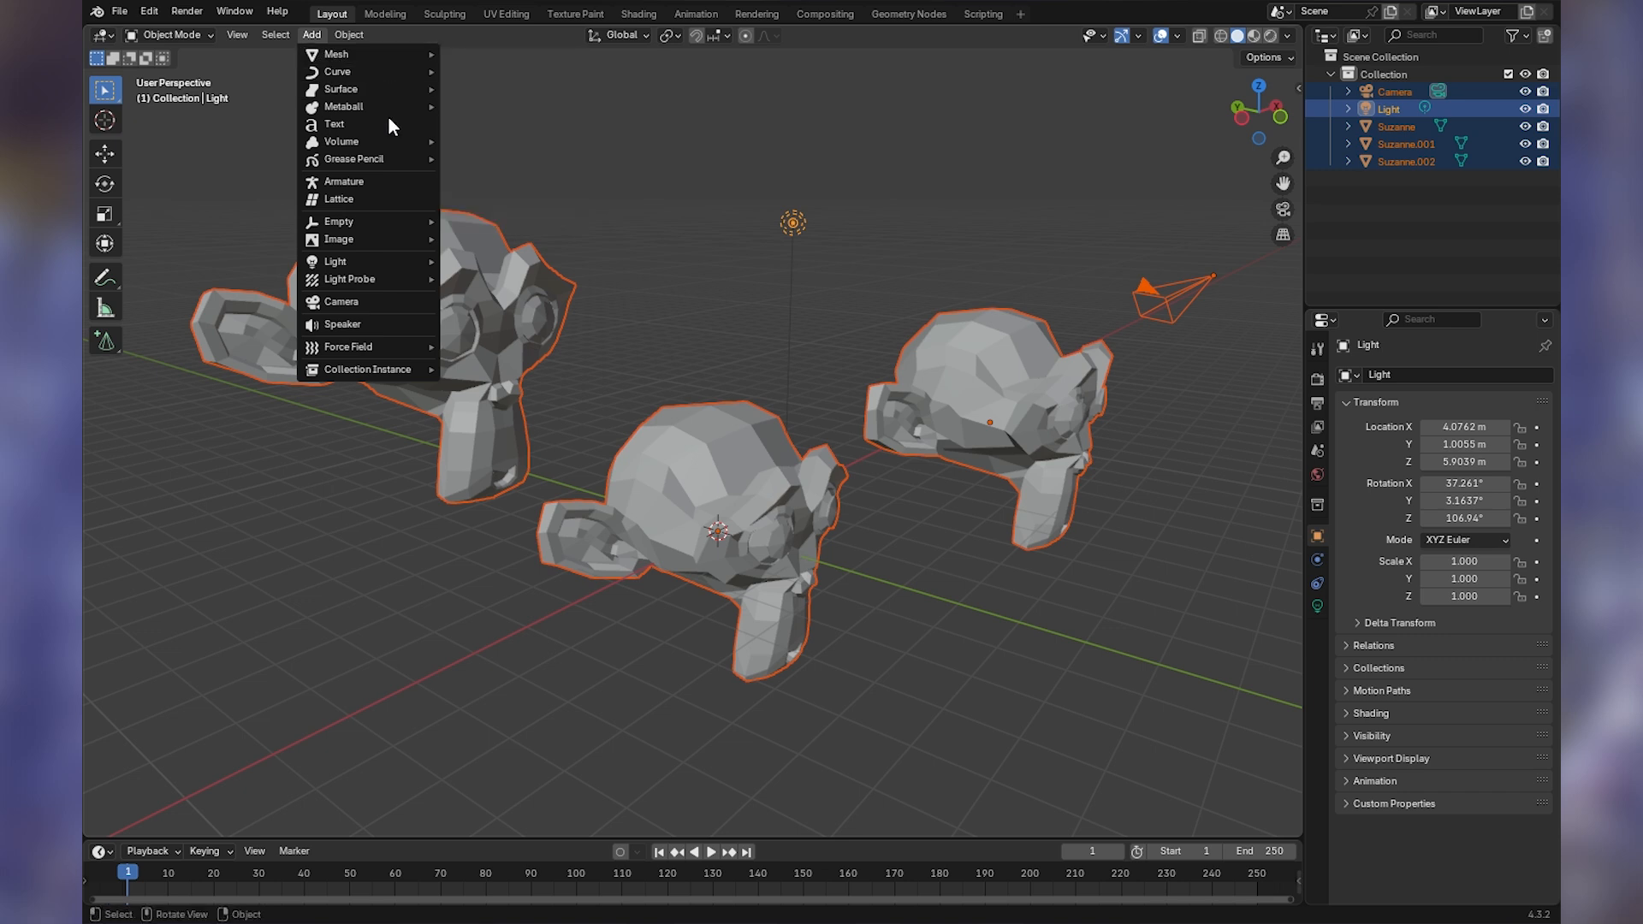
pyautogui.moveTo(410, 72)
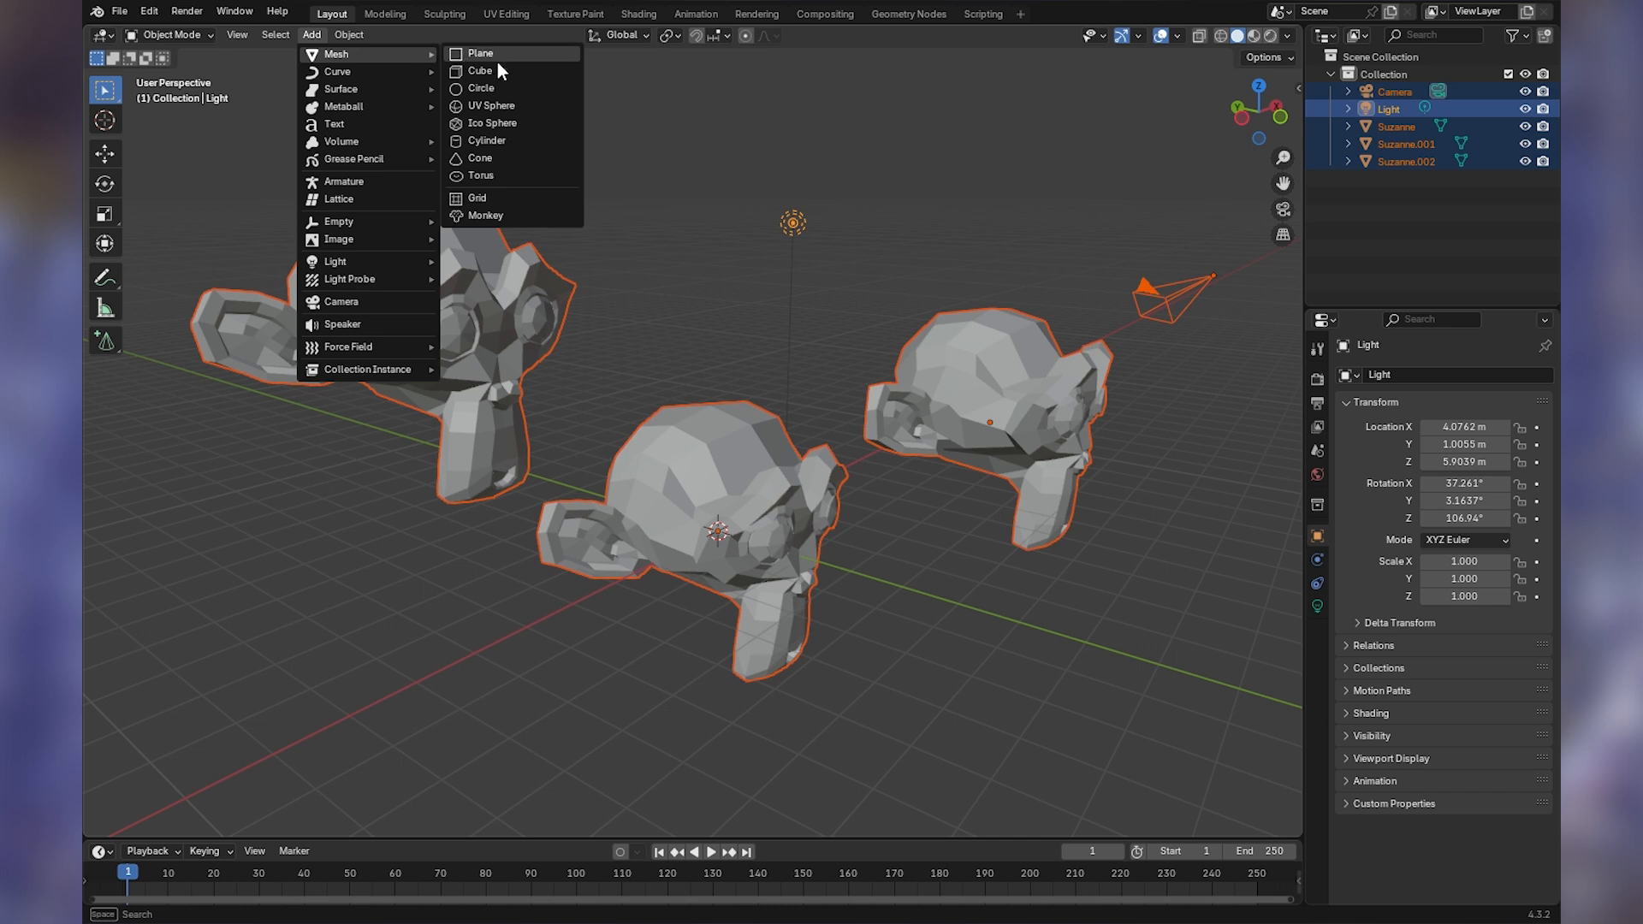
pyautogui.click(480, 54)
pyautogui.moveTo(769, 362); pyautogui.dragTo(718, 418, button='middle')
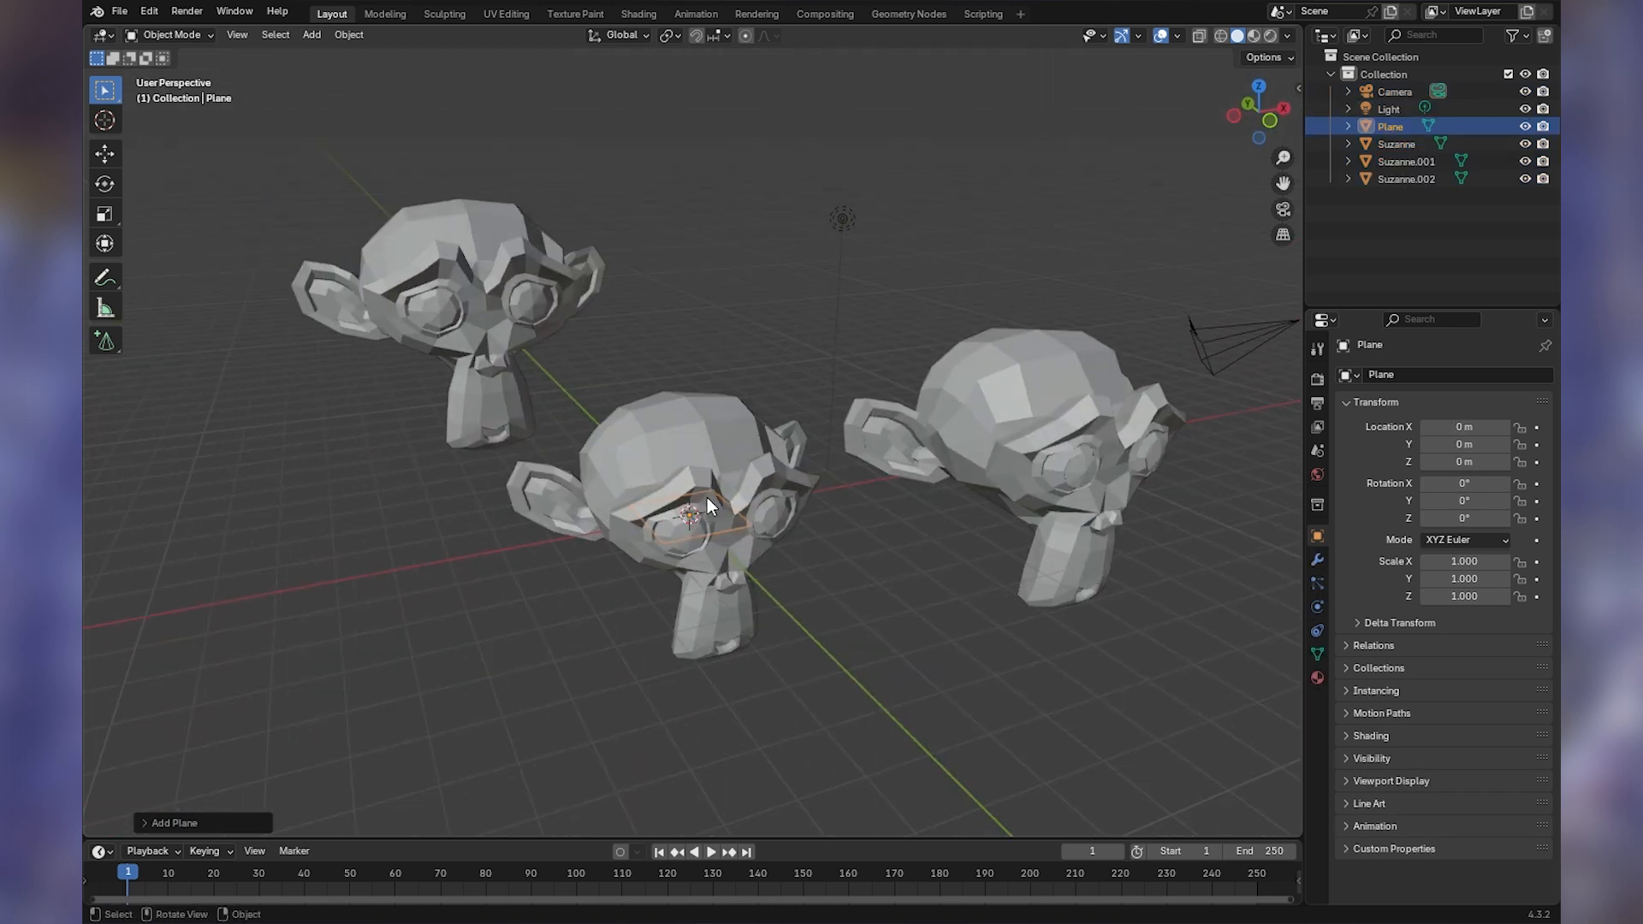
pyautogui.press('g')
pyautogui.press('x')
pyautogui.click(472, 503)
# - Add a cube mesh and move it to about X -6.94, Y 3.46, Z 1.11 m
pyautogui.click(311, 35)
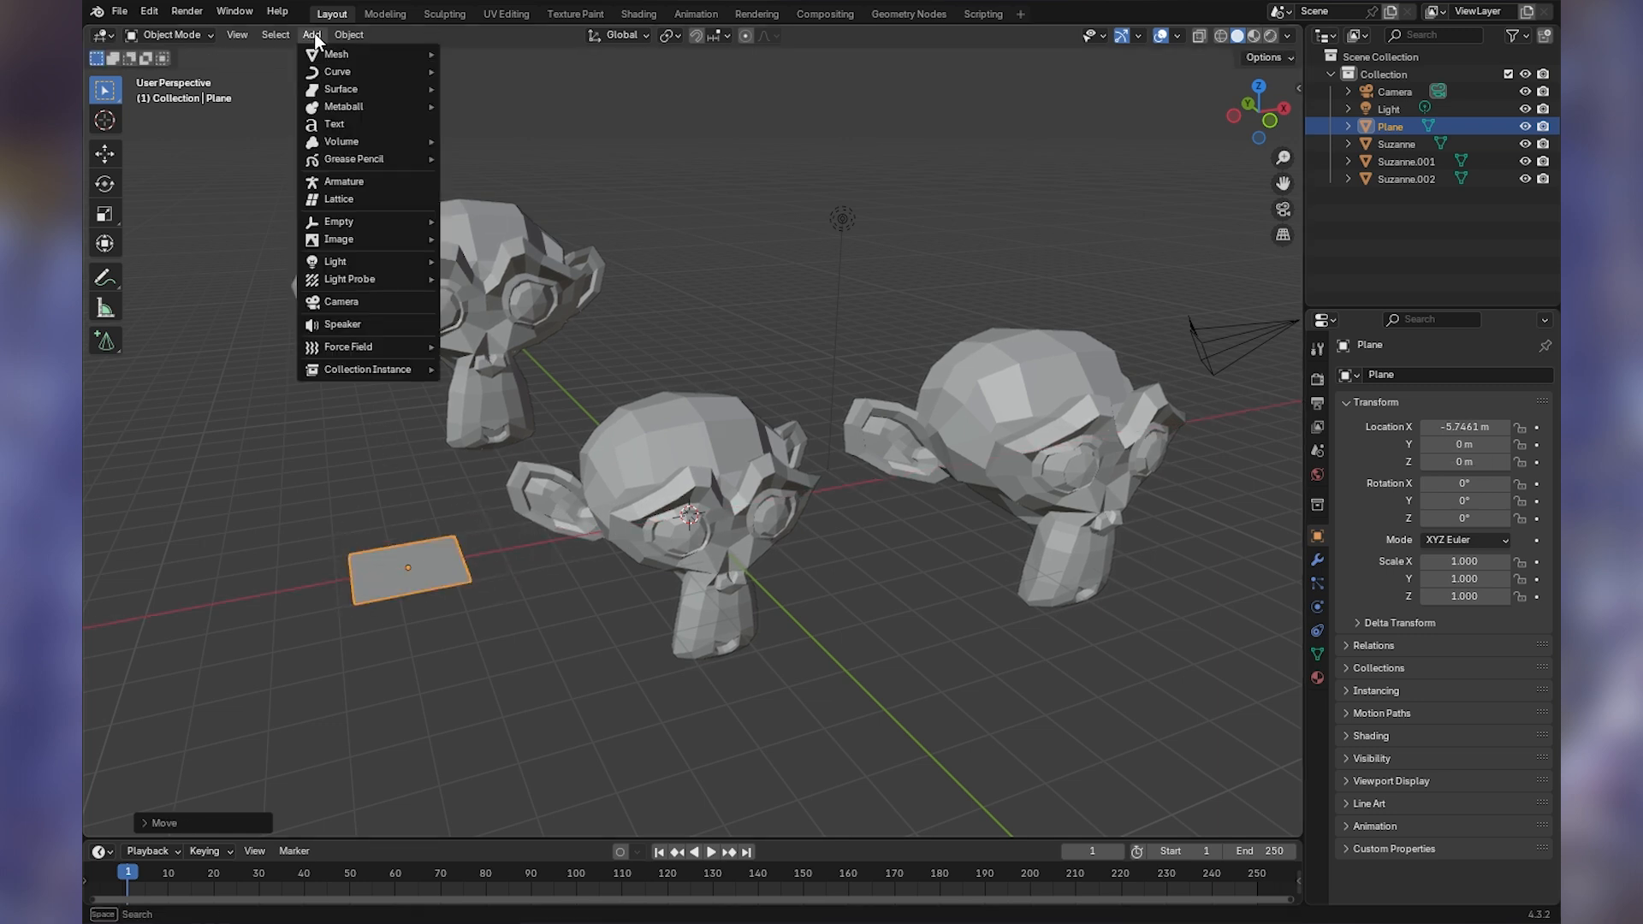
pyautogui.moveTo(365, 57)
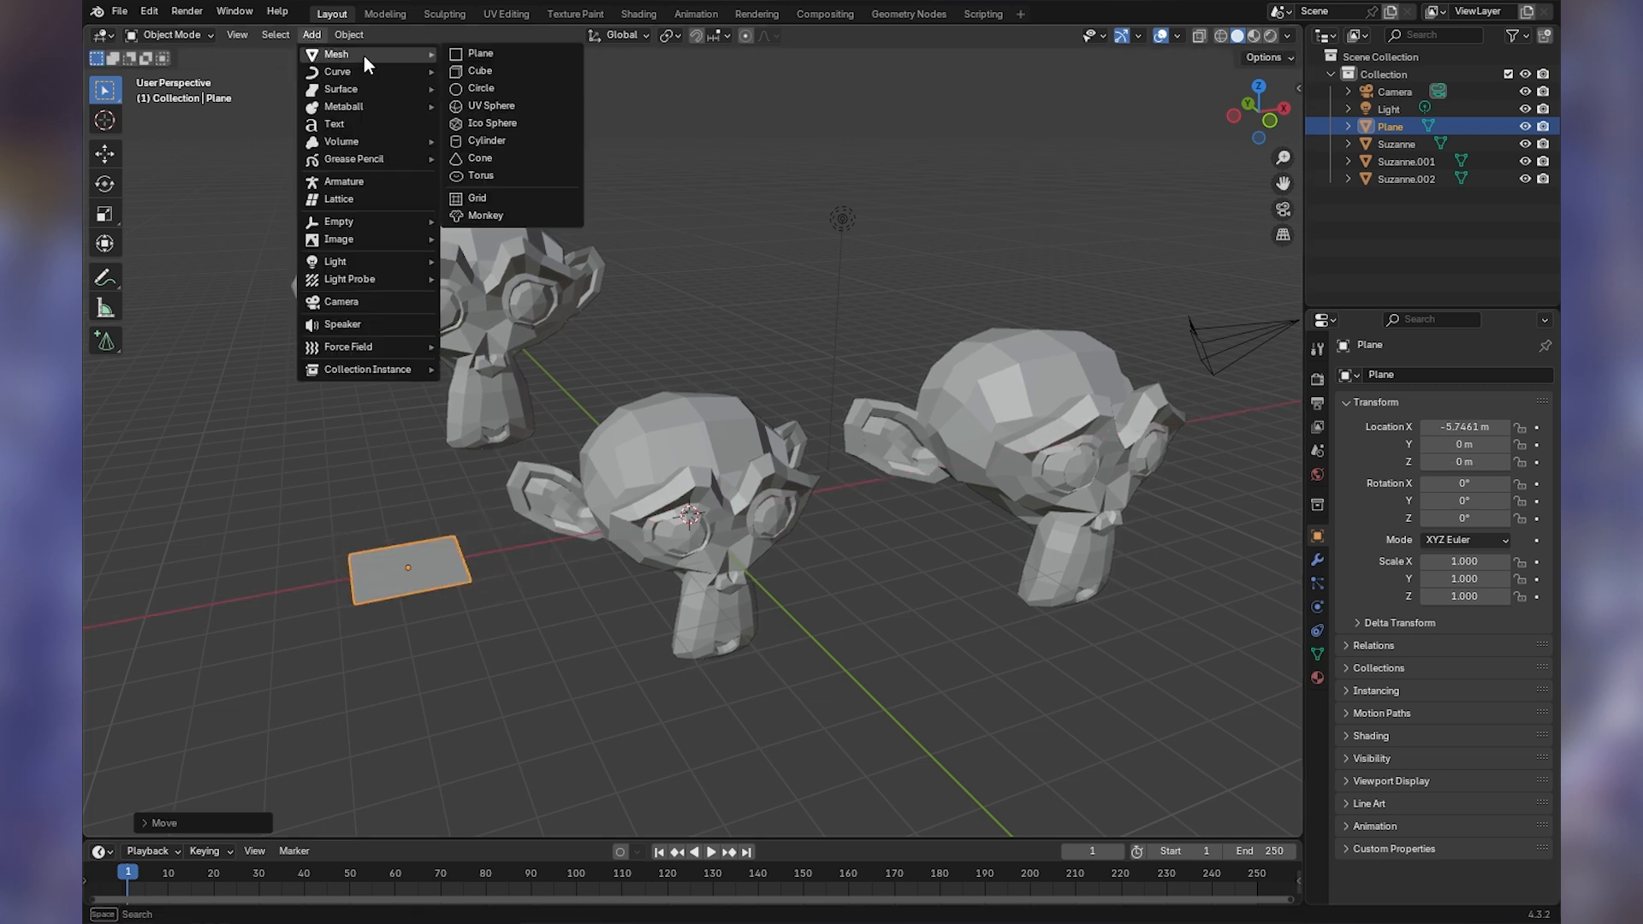
pyautogui.click(505, 70)
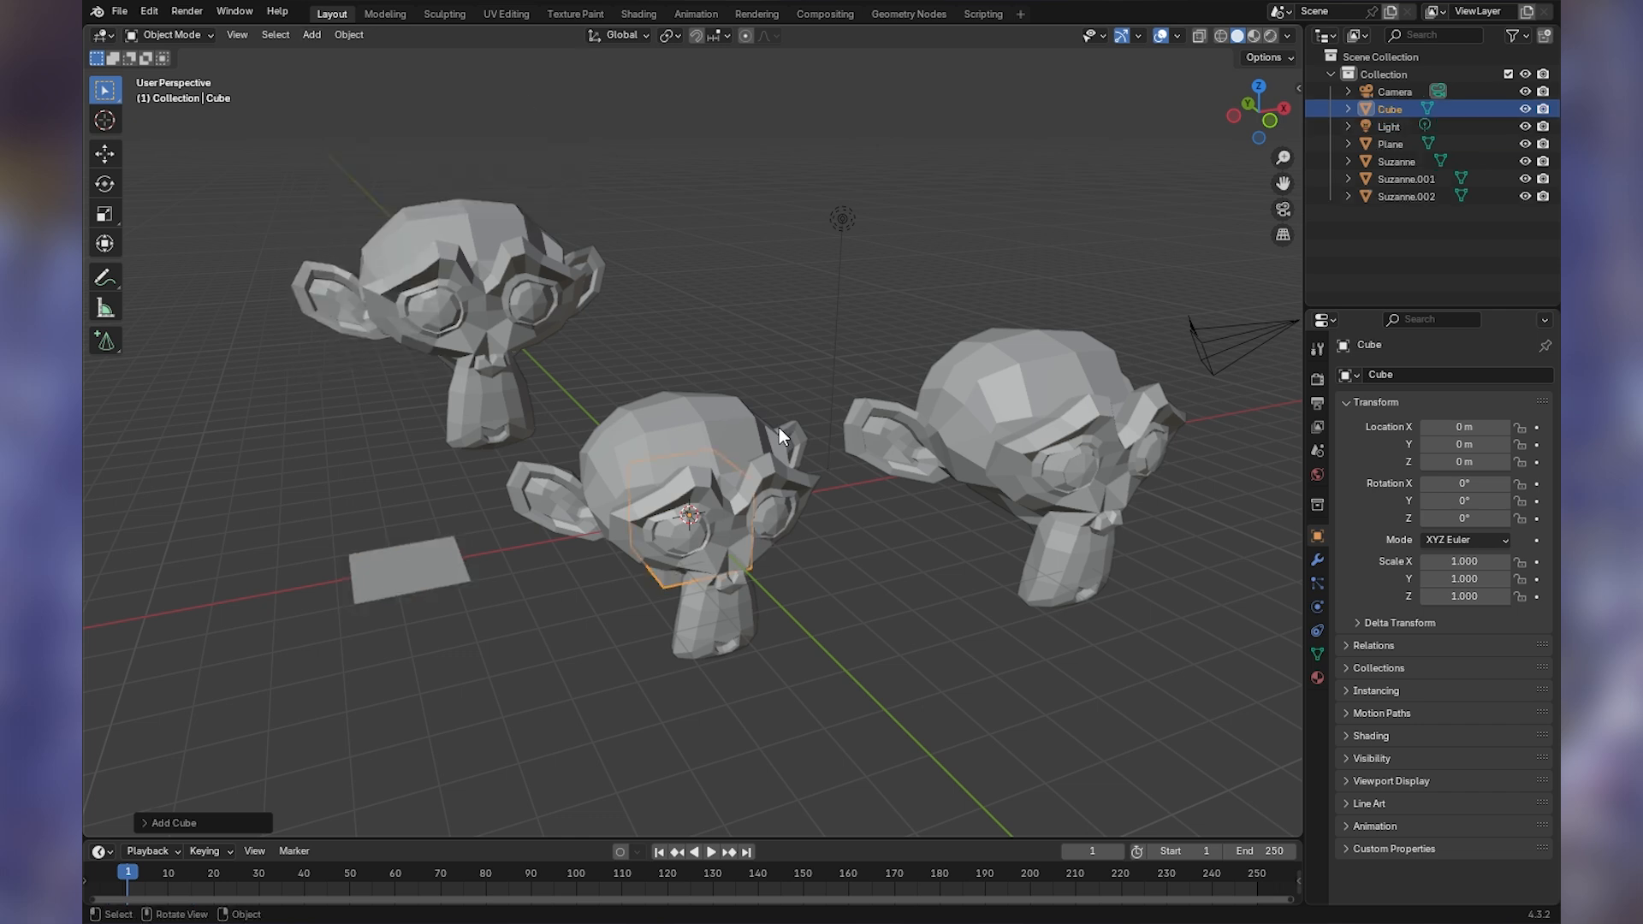
pyautogui.press('g')
pyautogui.click(415, 381)
# - Add a torus at about X 0.66, Y 1.20, Z 3.81 m and trackball-rotate it to about X 40.6°, Y -15.5°, Z -14.3°
pyautogui.click(321, 30)
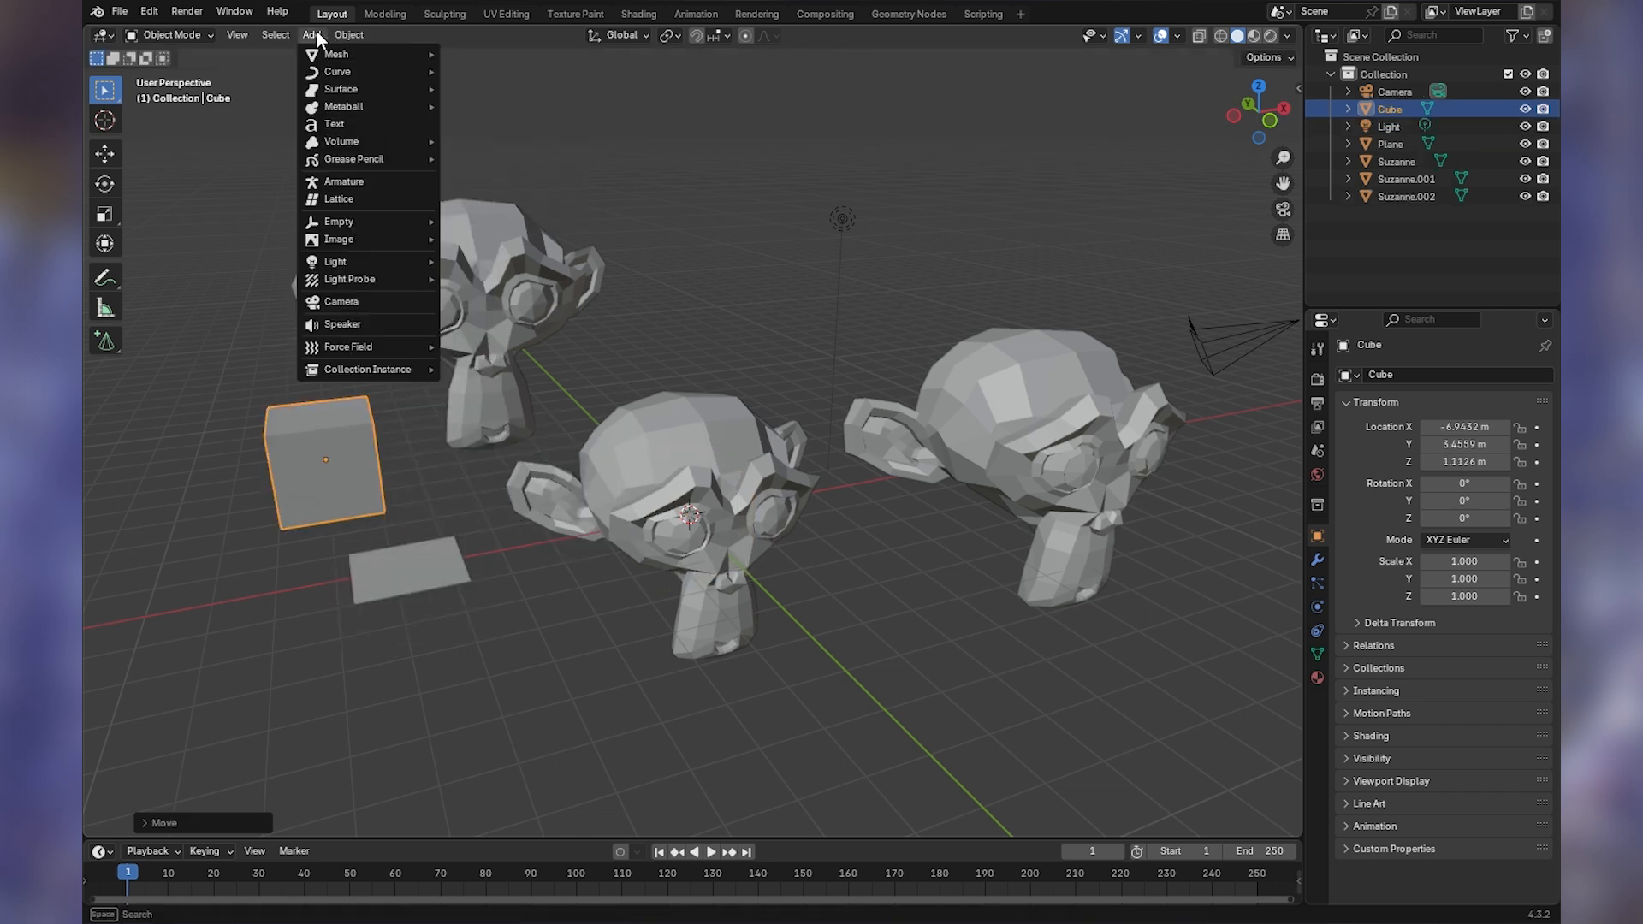
pyautogui.moveTo(392, 51)
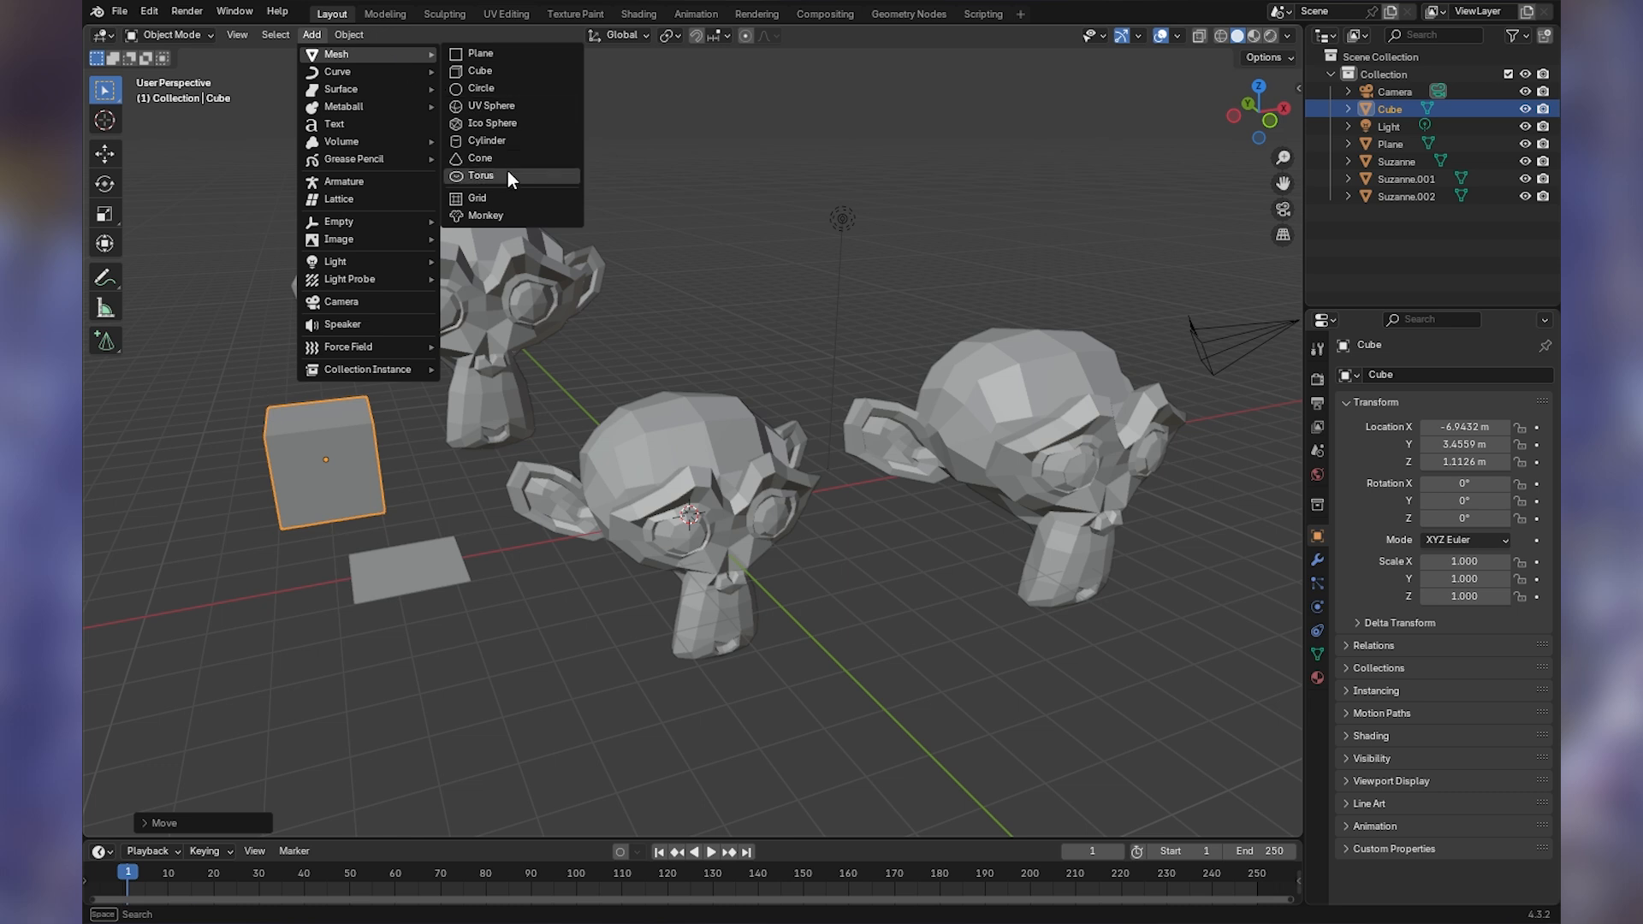
pyautogui.click(509, 176)
pyautogui.press('g')
pyautogui.click(739, 208)
pyautogui.press('r')
pyautogui.press('r')
pyautogui.click(861, 369)
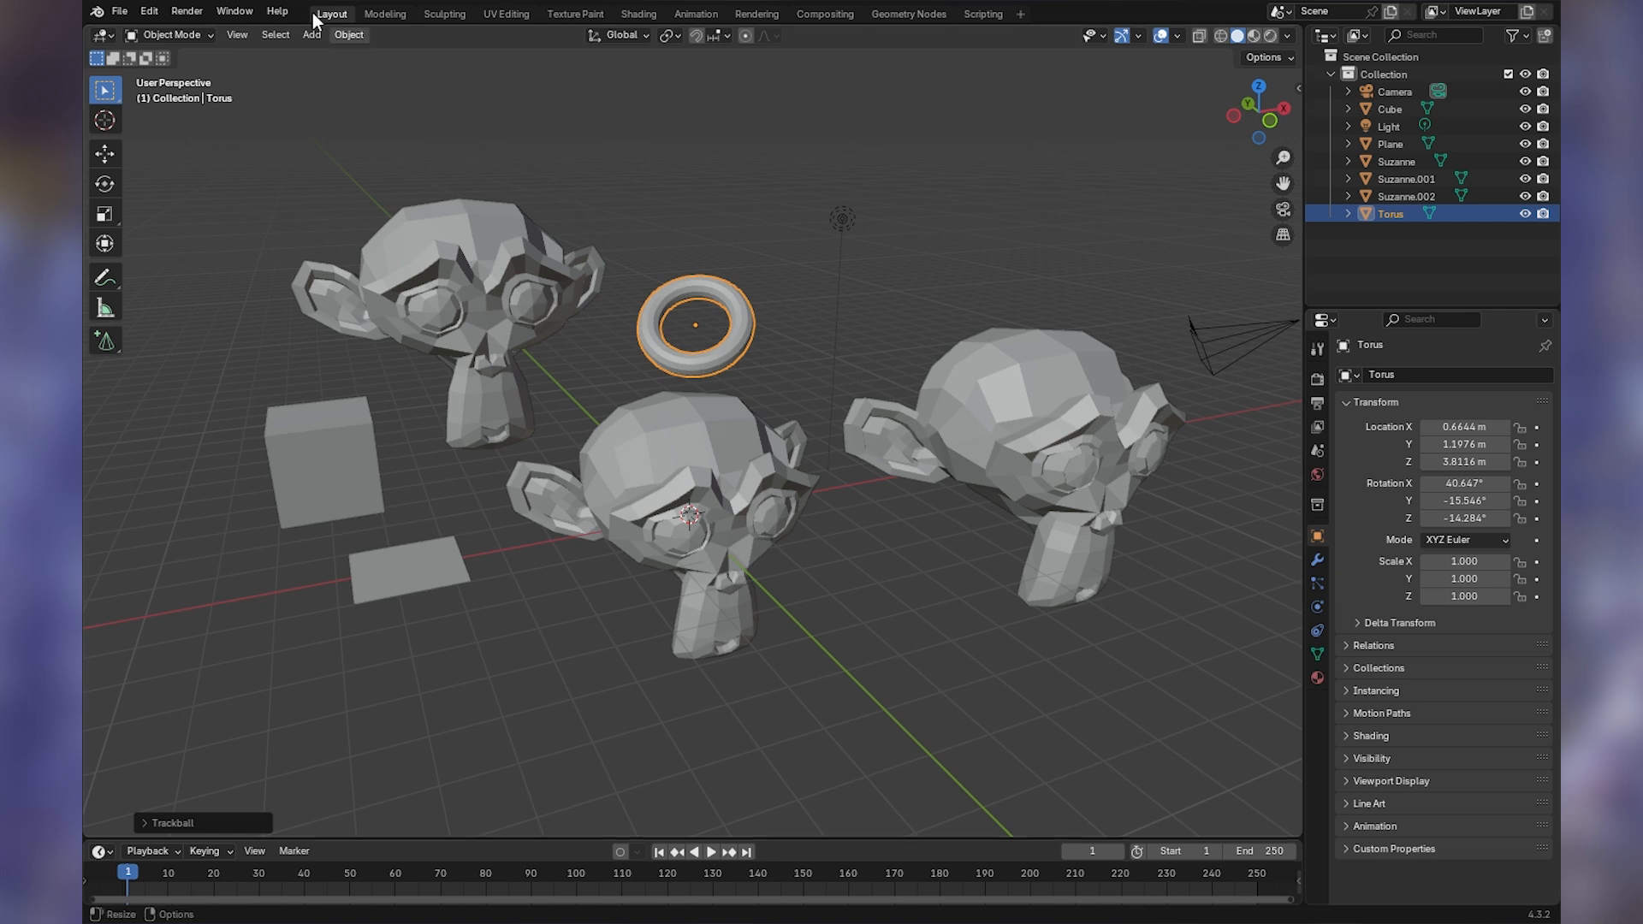
pyautogui.moveTo(785, 338); pyautogui.dragTo(796, 305, button='middle')
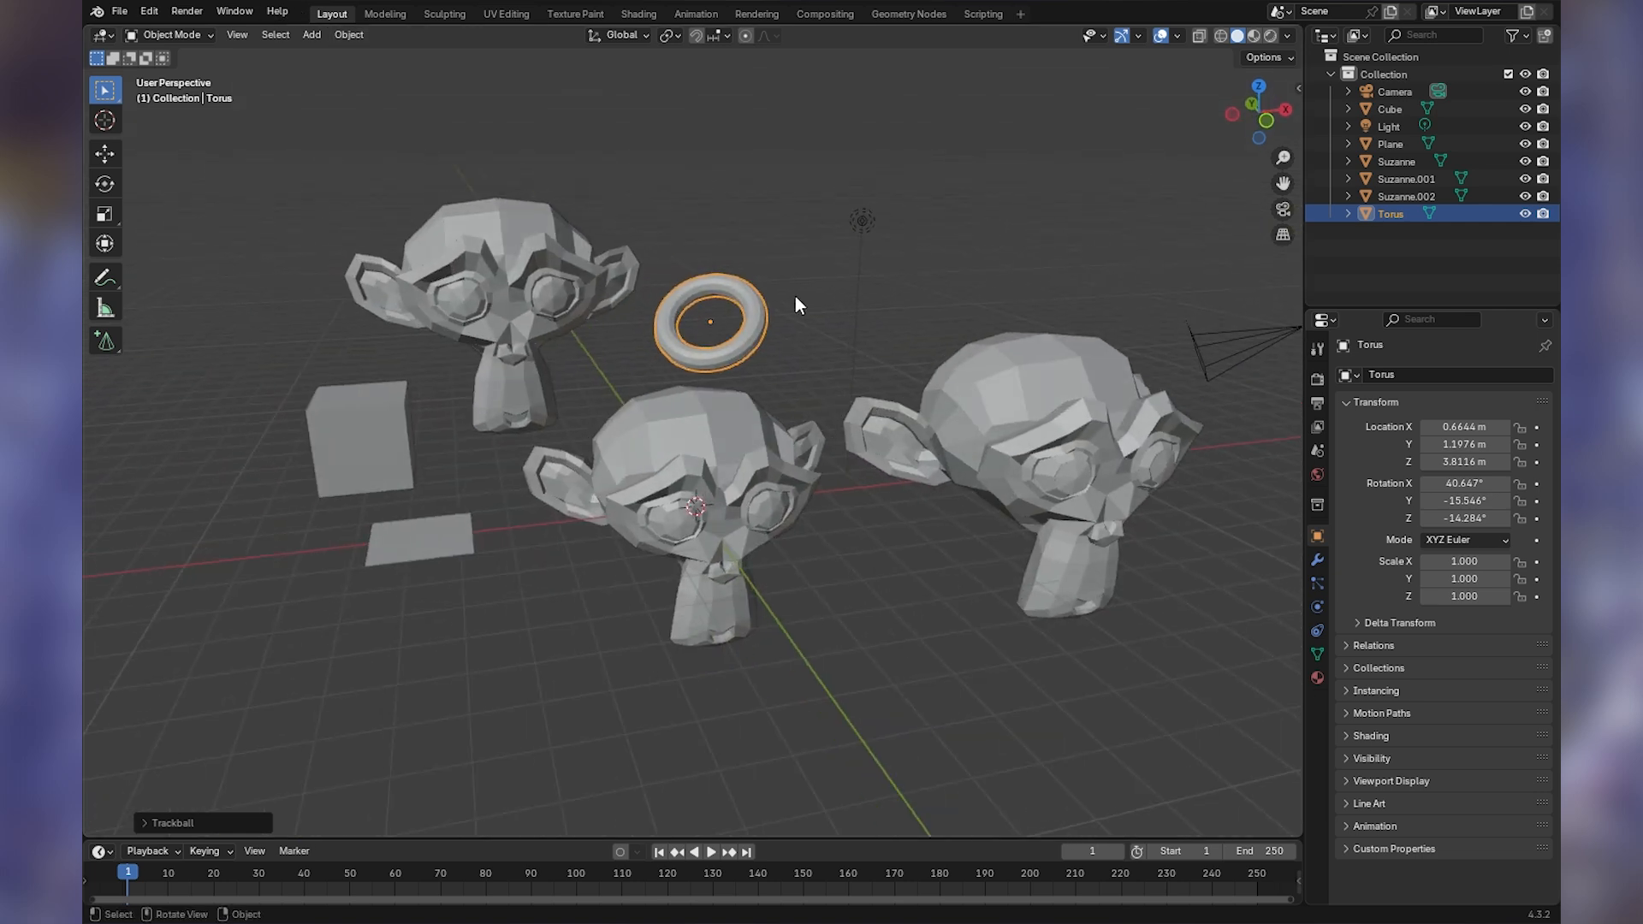
pyautogui.click(313, 35)
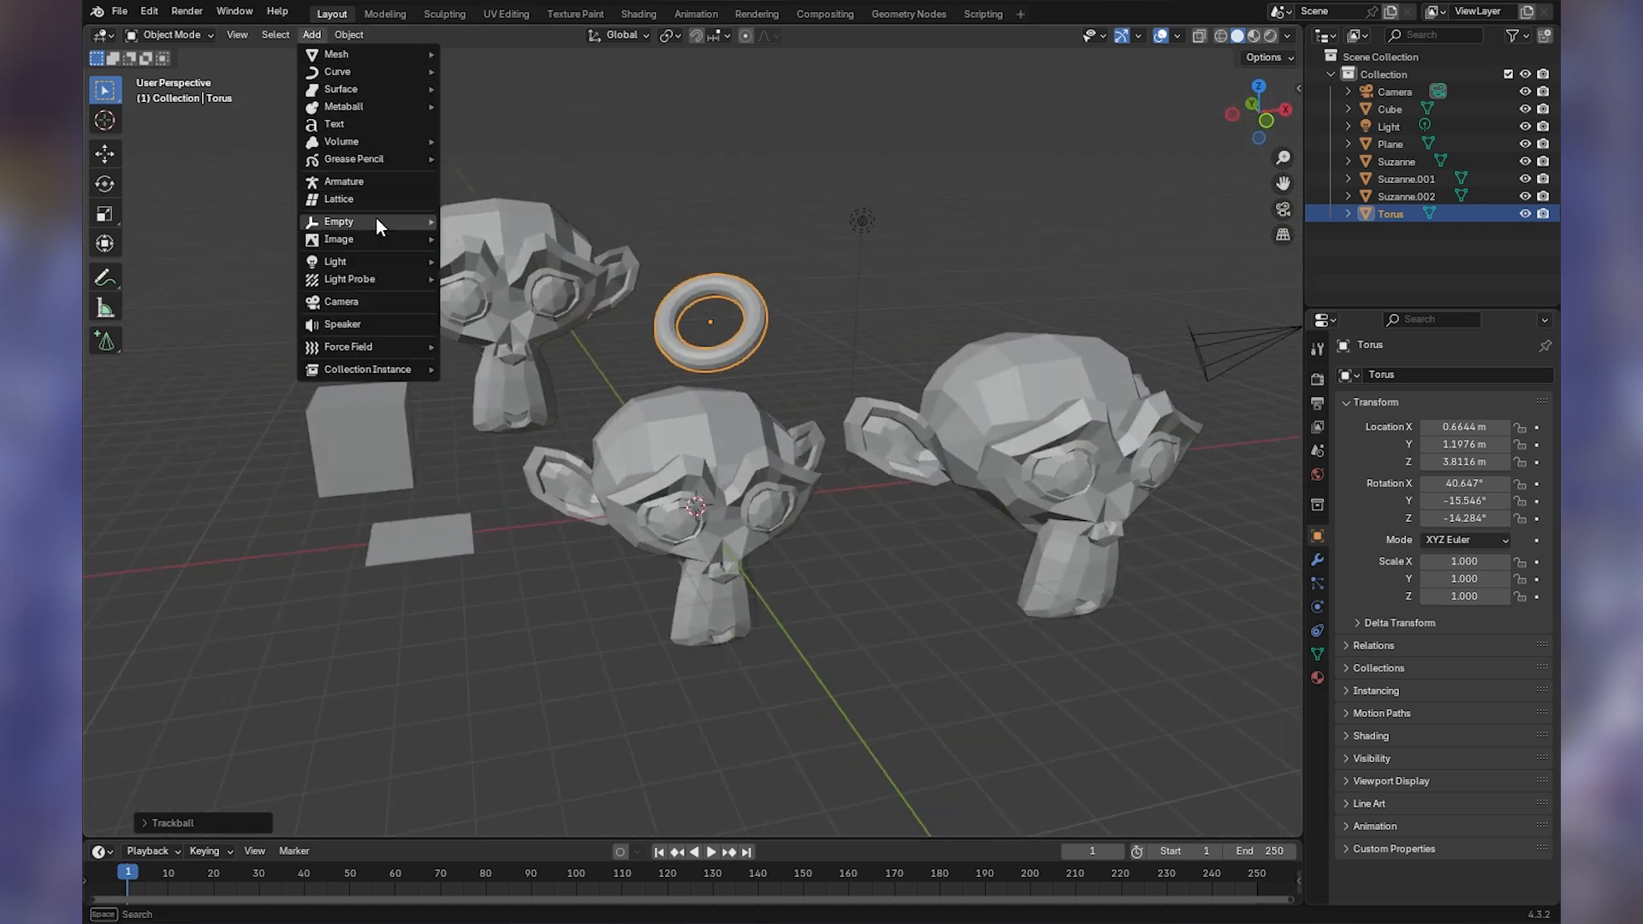
pyautogui.moveTo(386, 93)
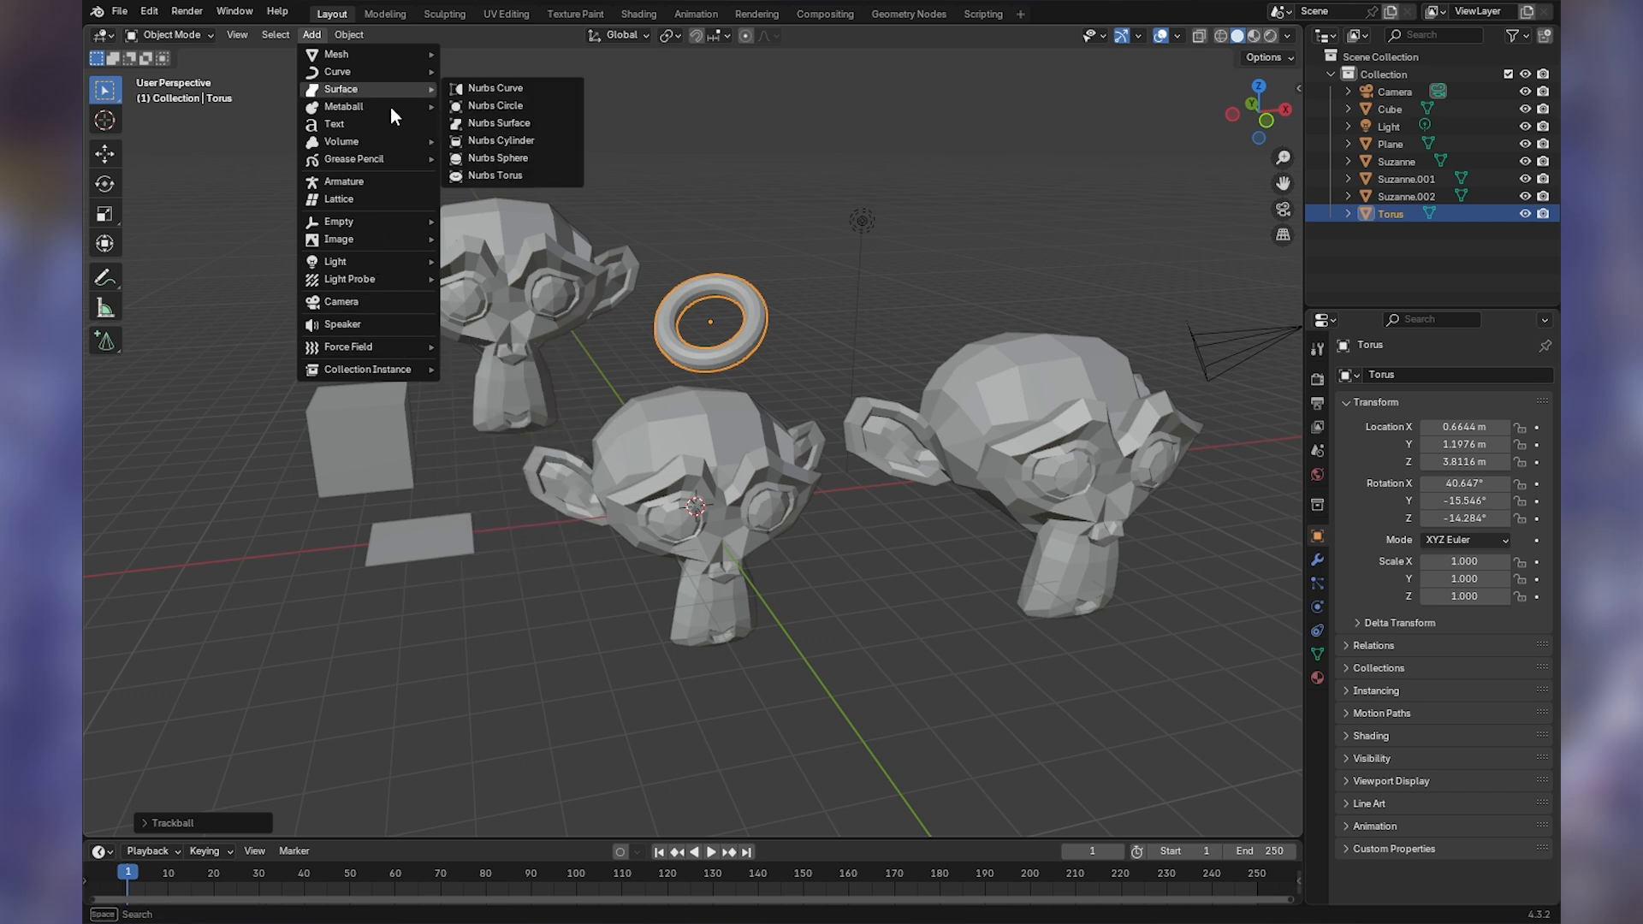
pyautogui.click(349, 34)
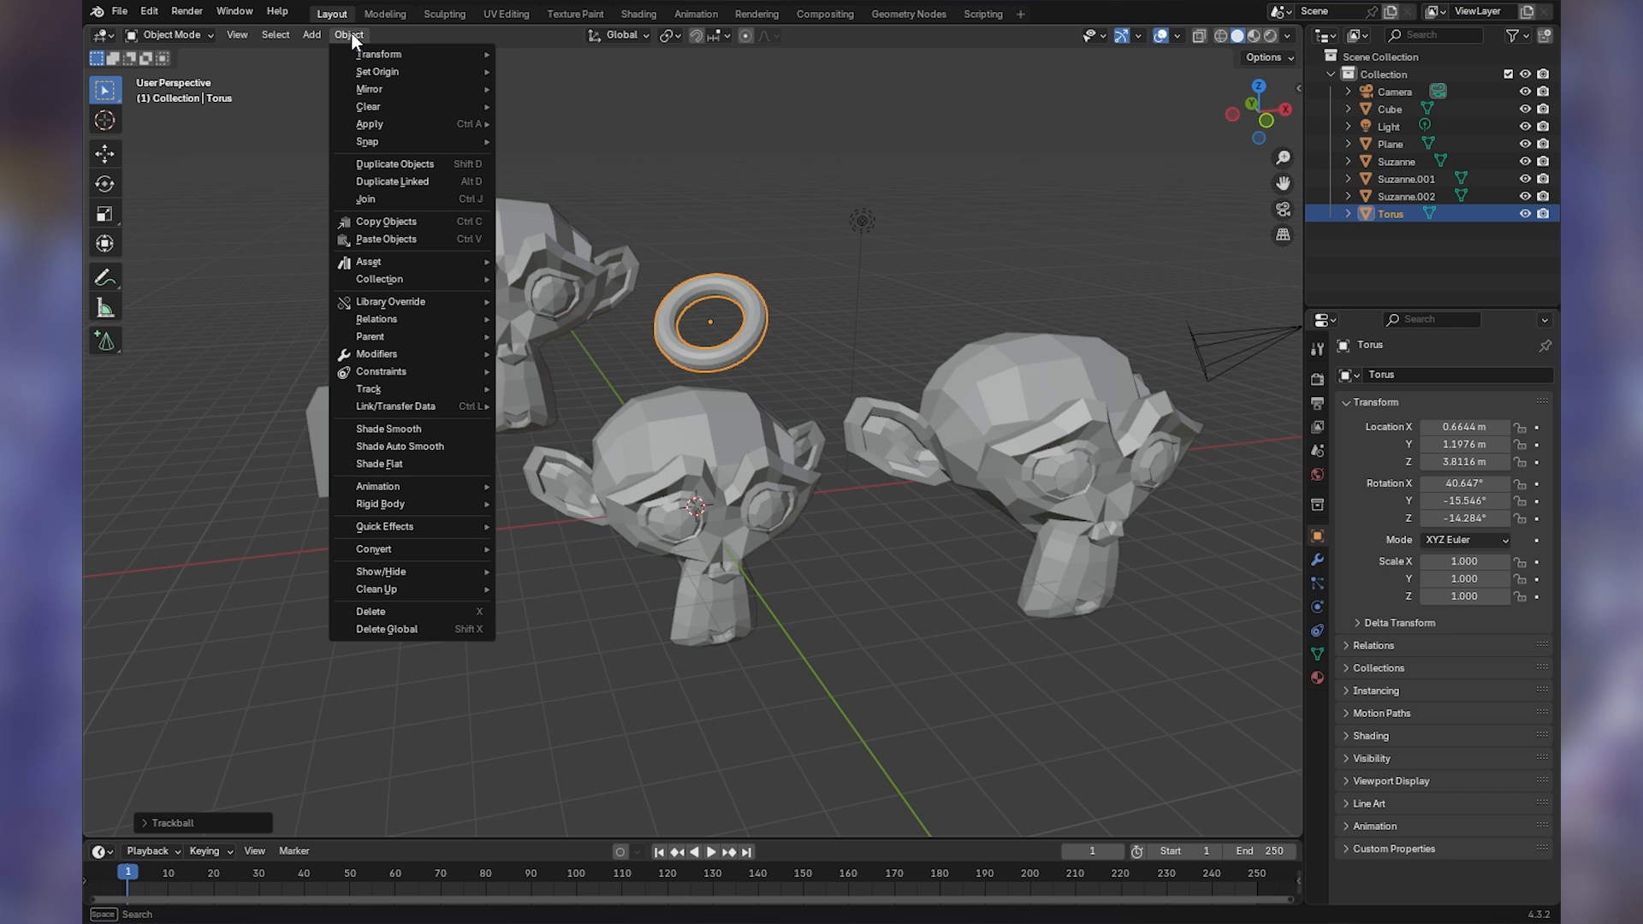
pyautogui.moveTo(486, 63)
pyautogui.click(736, 352)
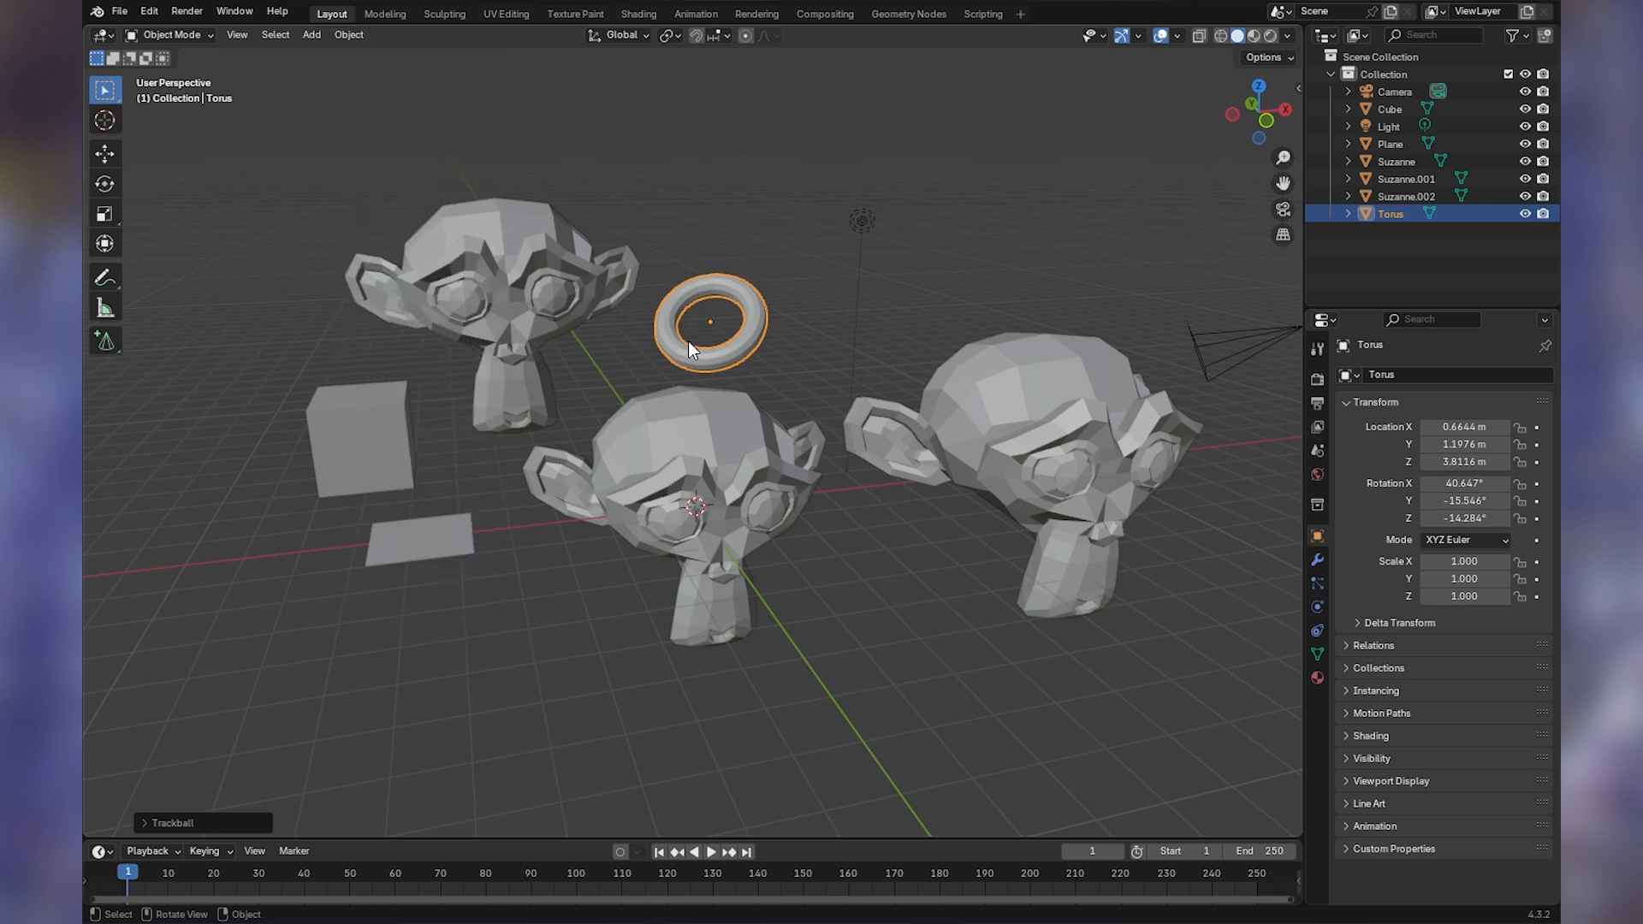
# - Move the torus with the Move transform command to about X -0.26, Y 1.32, Z 3.41 m
pyautogui.click(353, 33)
pyautogui.moveTo(373, 54)
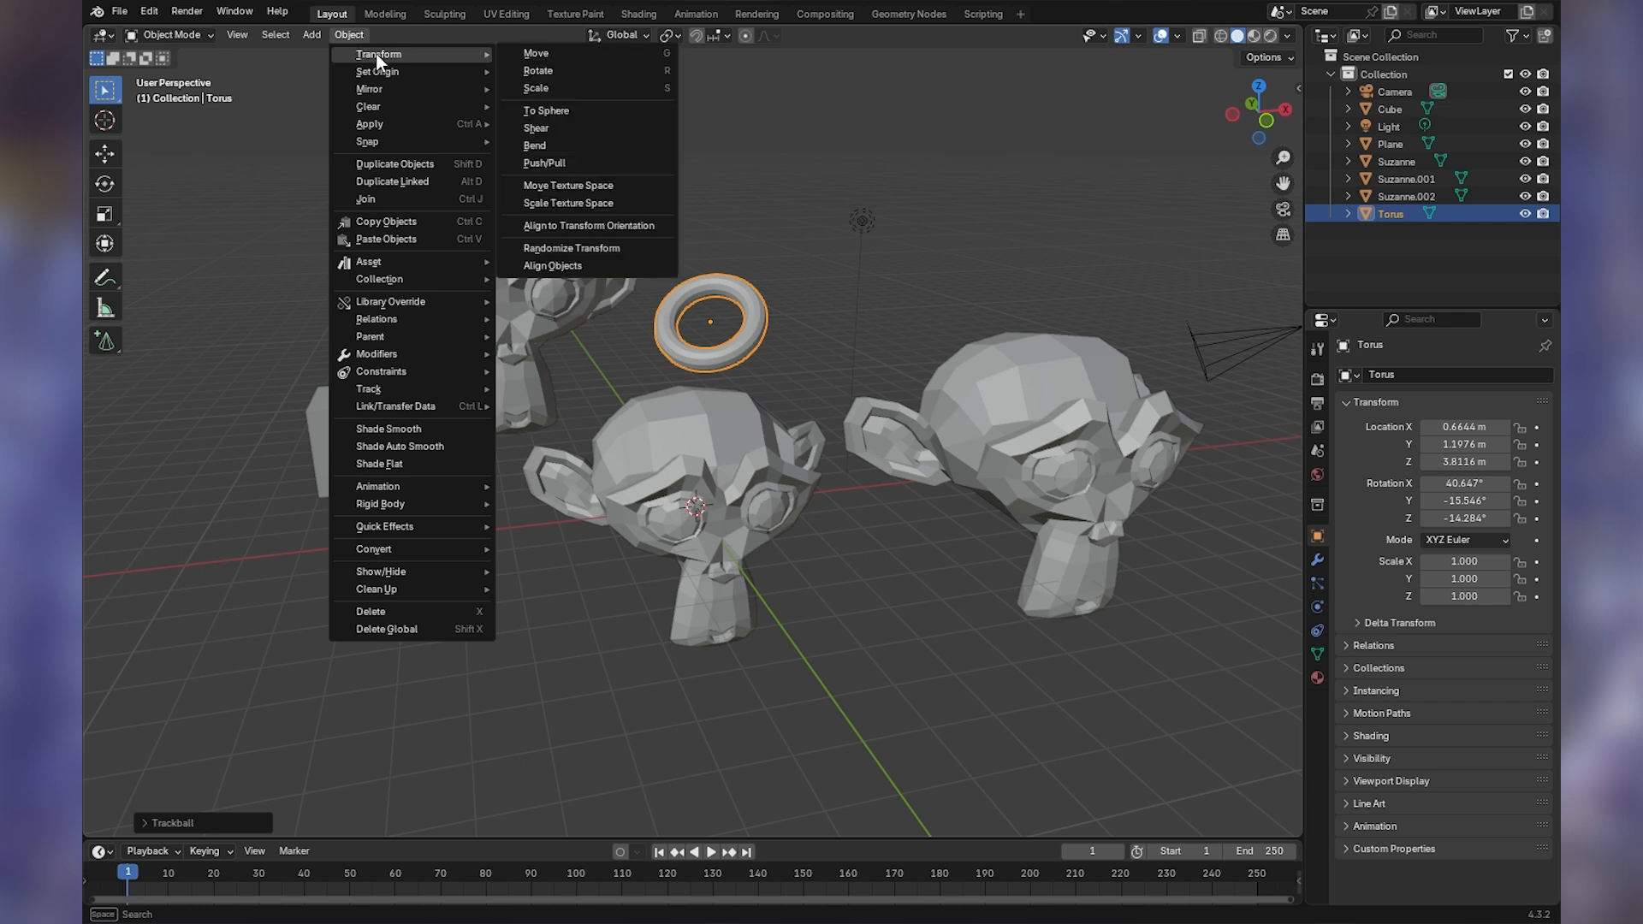
pyautogui.click(586, 58)
pyautogui.click(542, 76)
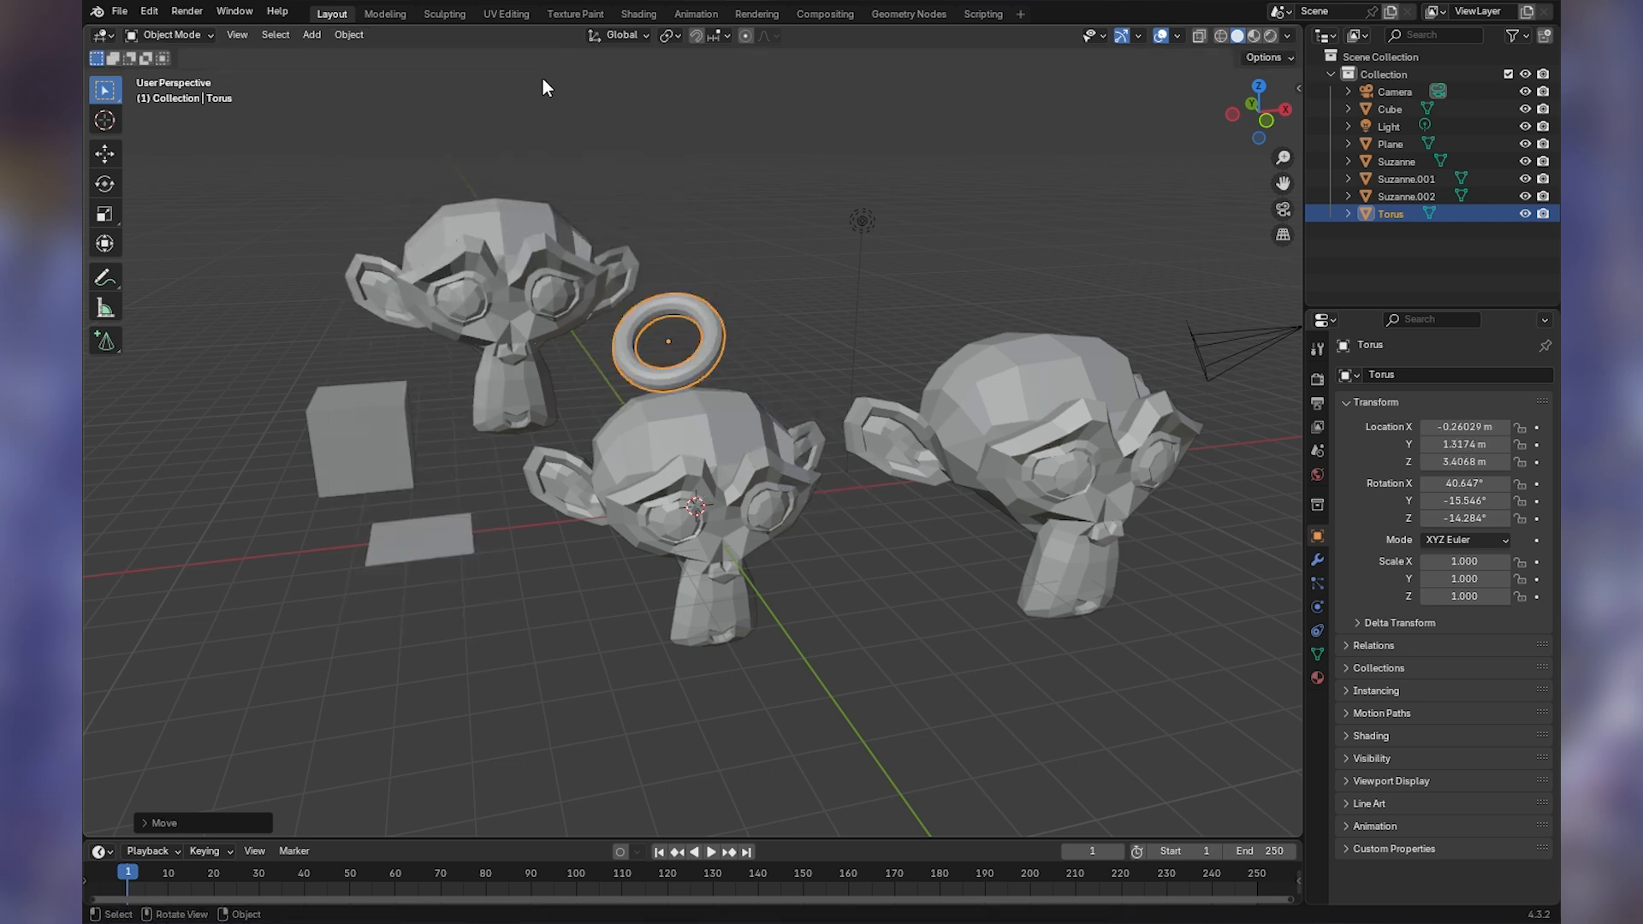
# - Rotate the torus with the Rotate transform command to about X 38.6°, Y 15.5°, Z -25.1°
pyautogui.click(351, 34)
pyautogui.moveTo(434, 80)
pyautogui.click(591, 72)
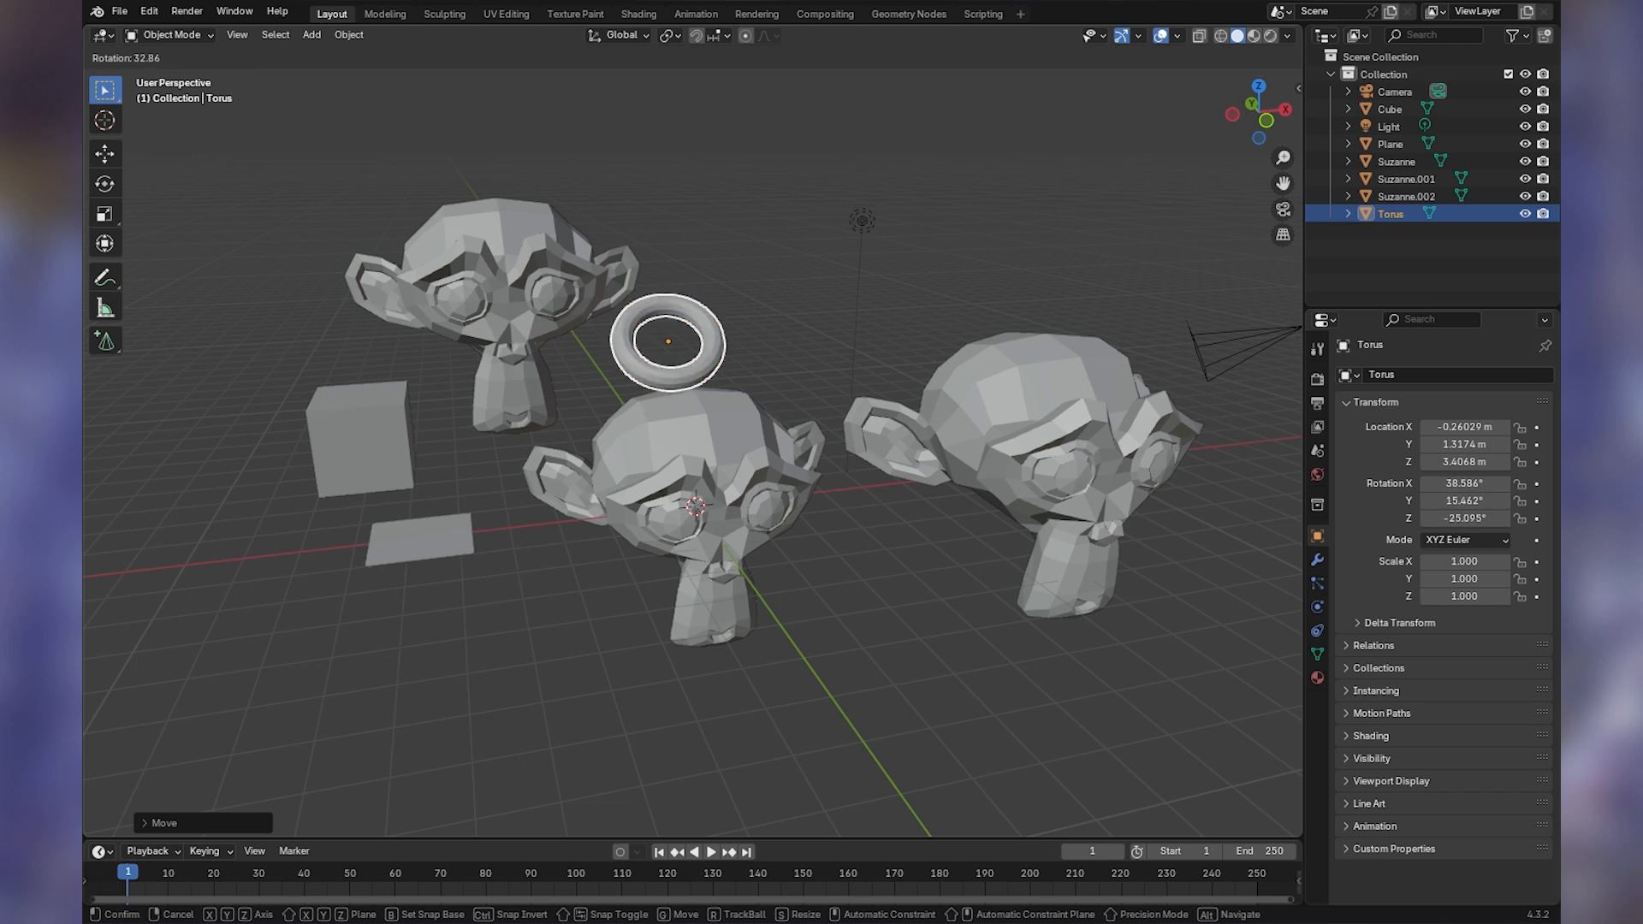
pyautogui.click(738, 101)
# - Scale the torus uniformly to about 0.924 with the Scale transform command
pyautogui.click(349, 34)
pyautogui.moveTo(456, 52)
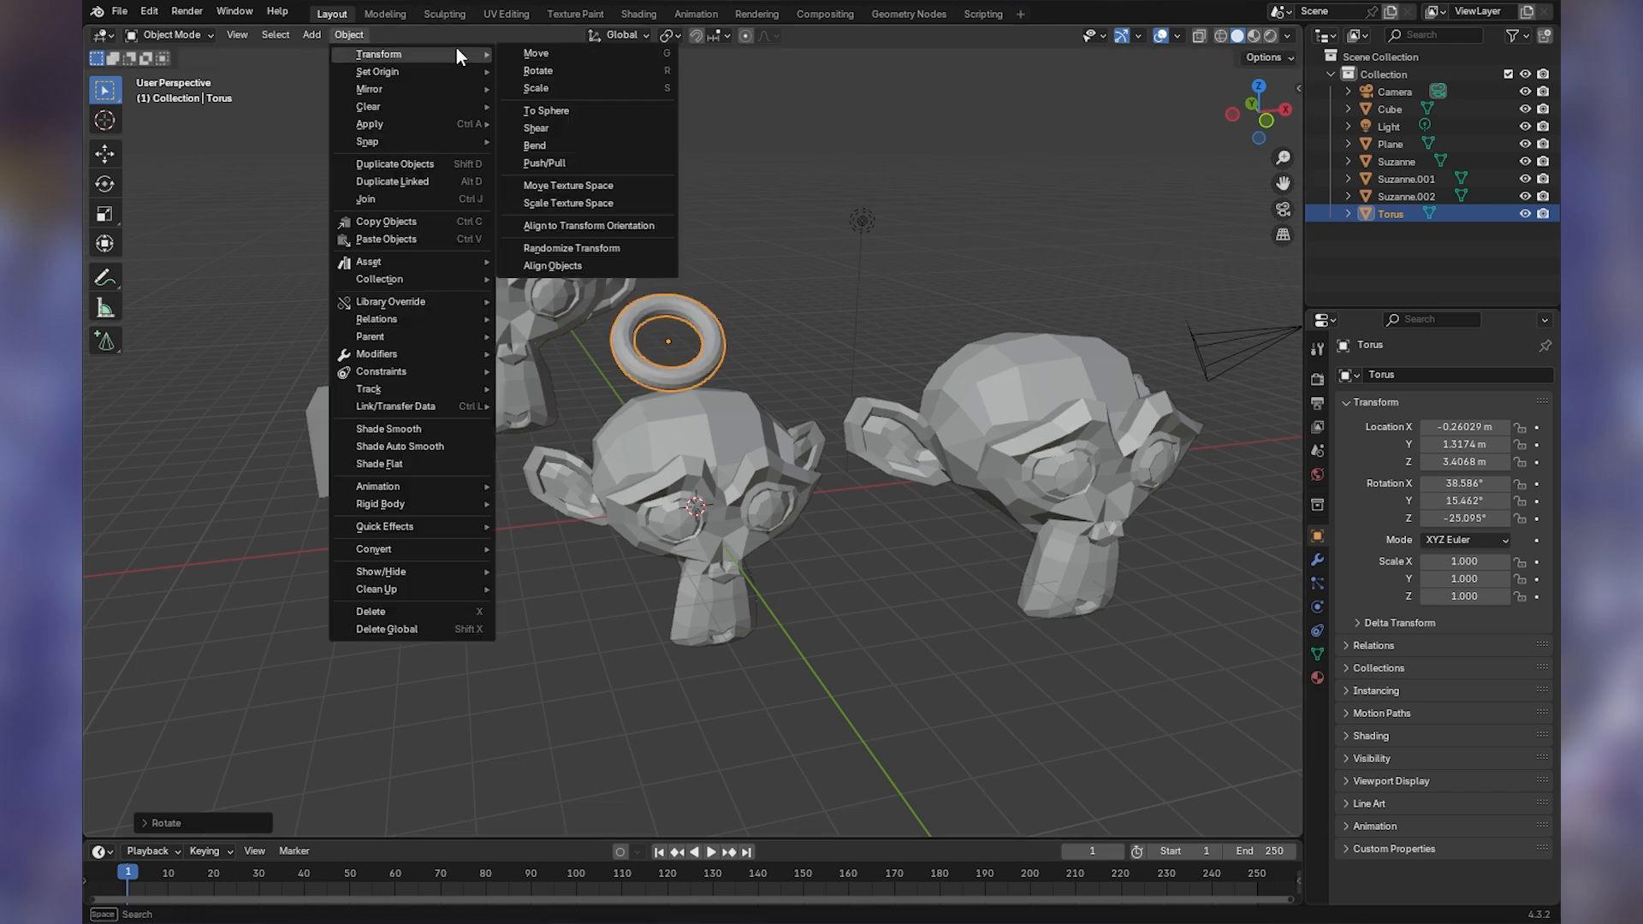
pyautogui.click(557, 88)
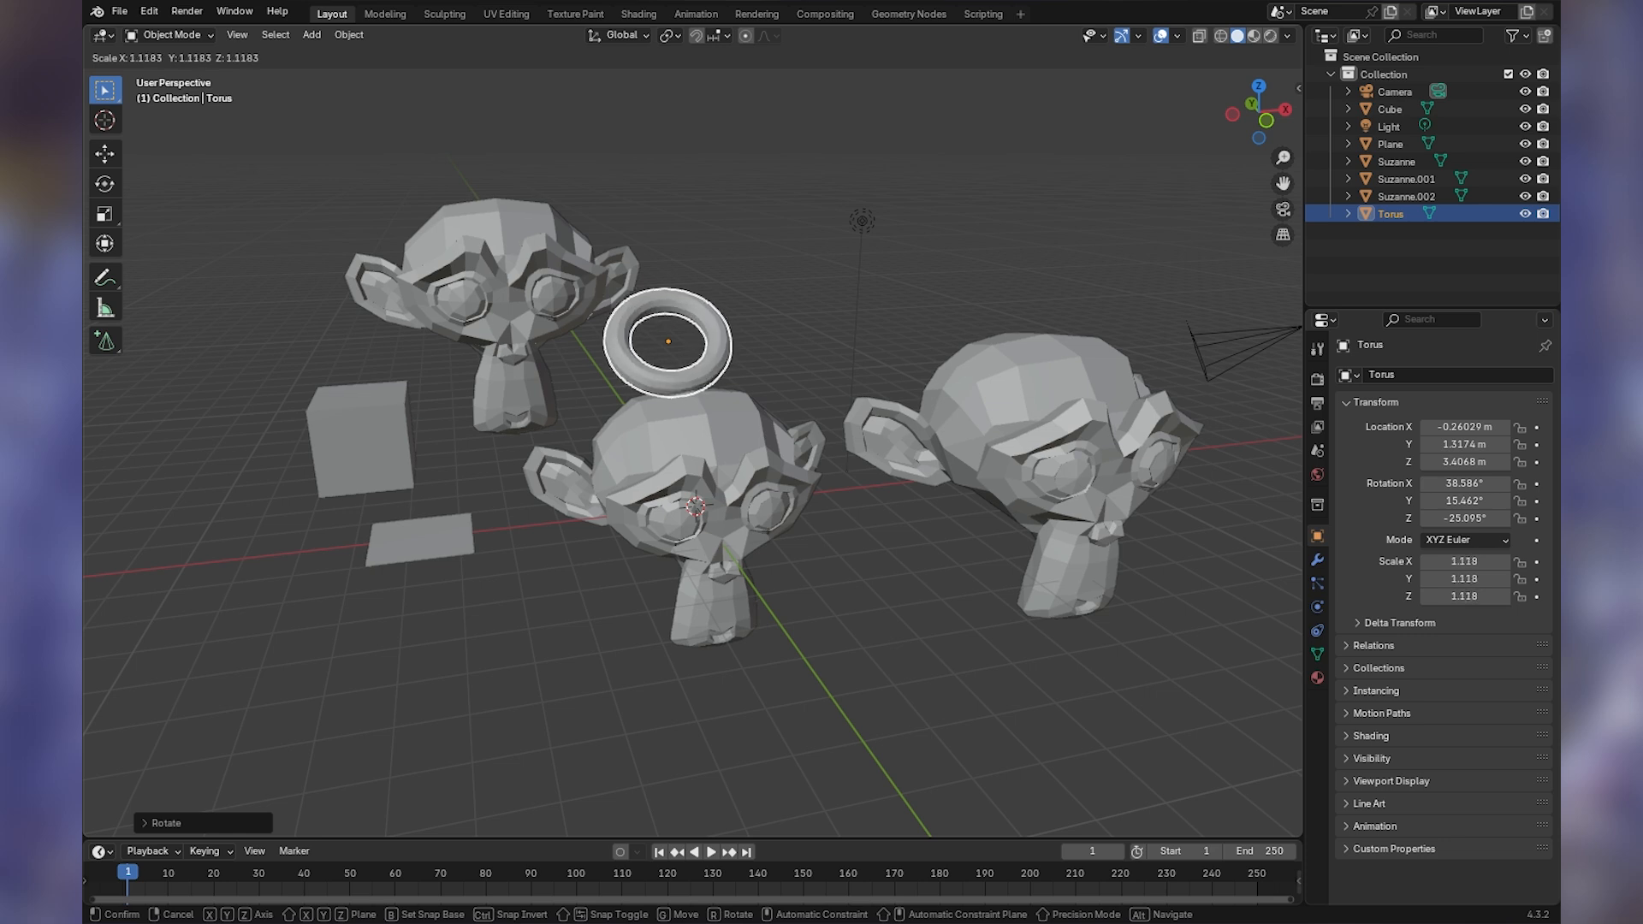
pyautogui.click(498, 157)
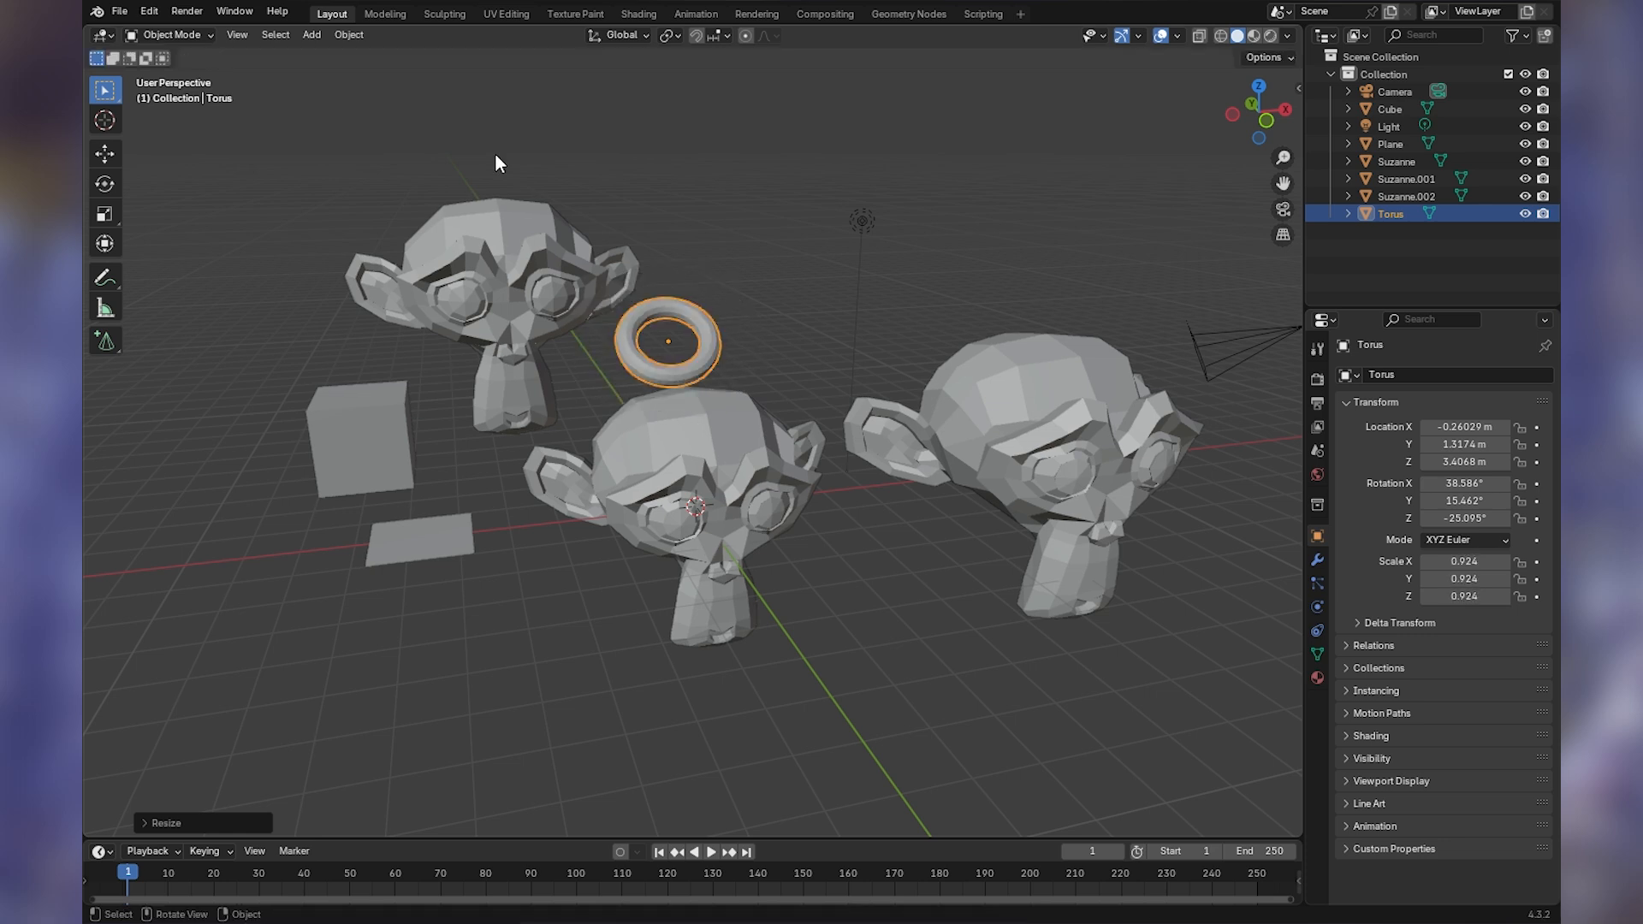
pyautogui.click(351, 34)
pyautogui.moveTo(462, 54)
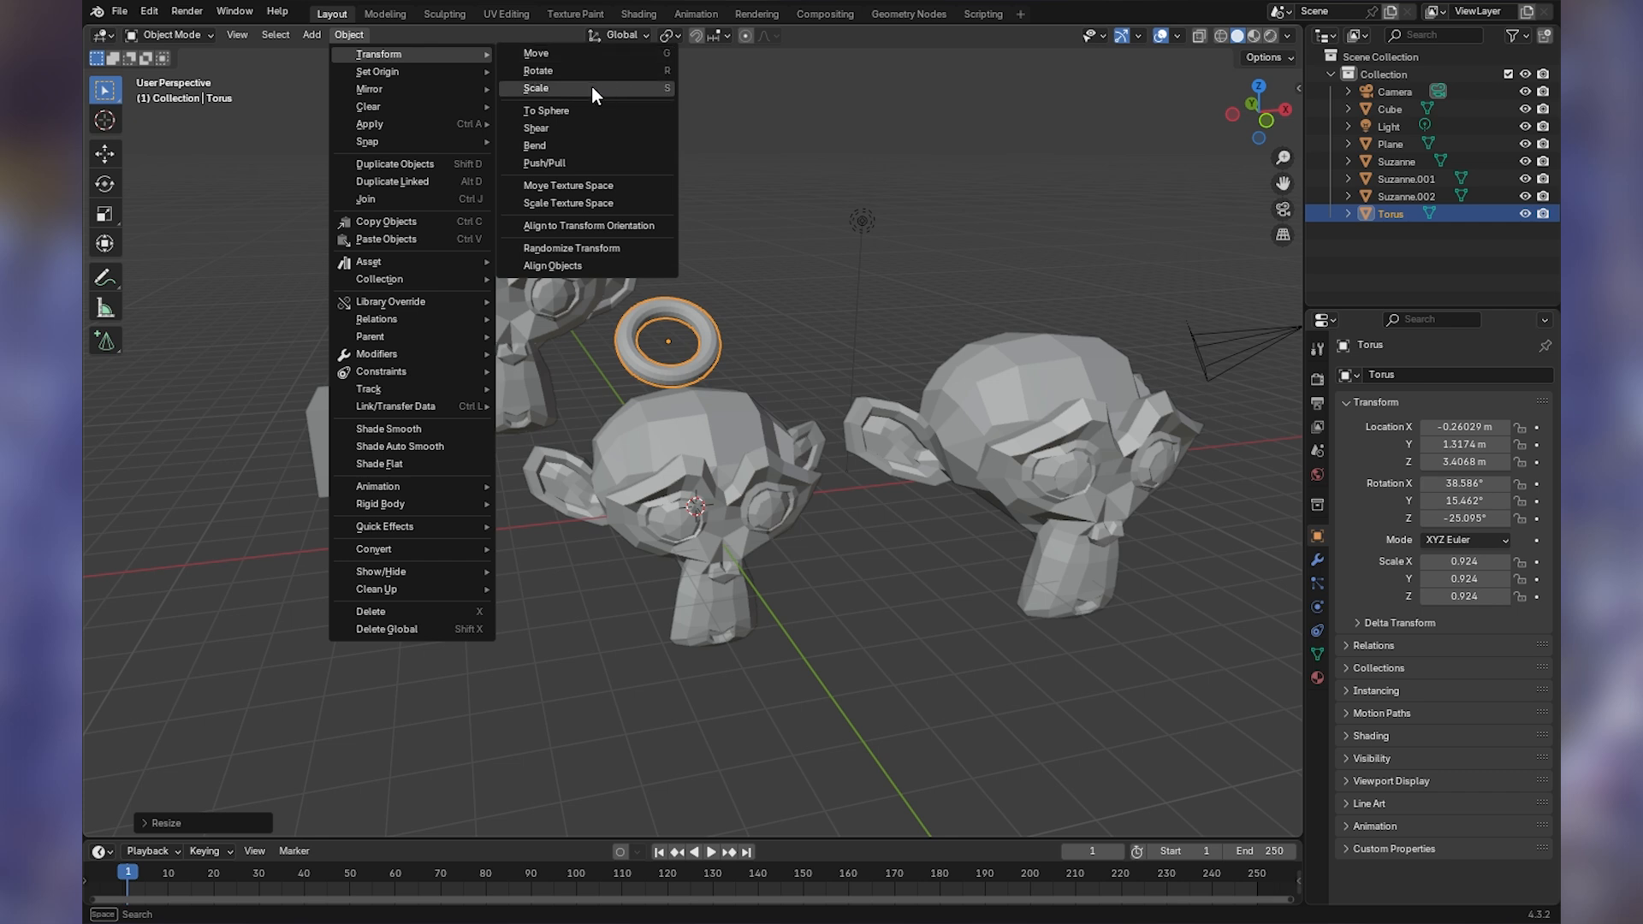
pyautogui.moveTo(452, 72)
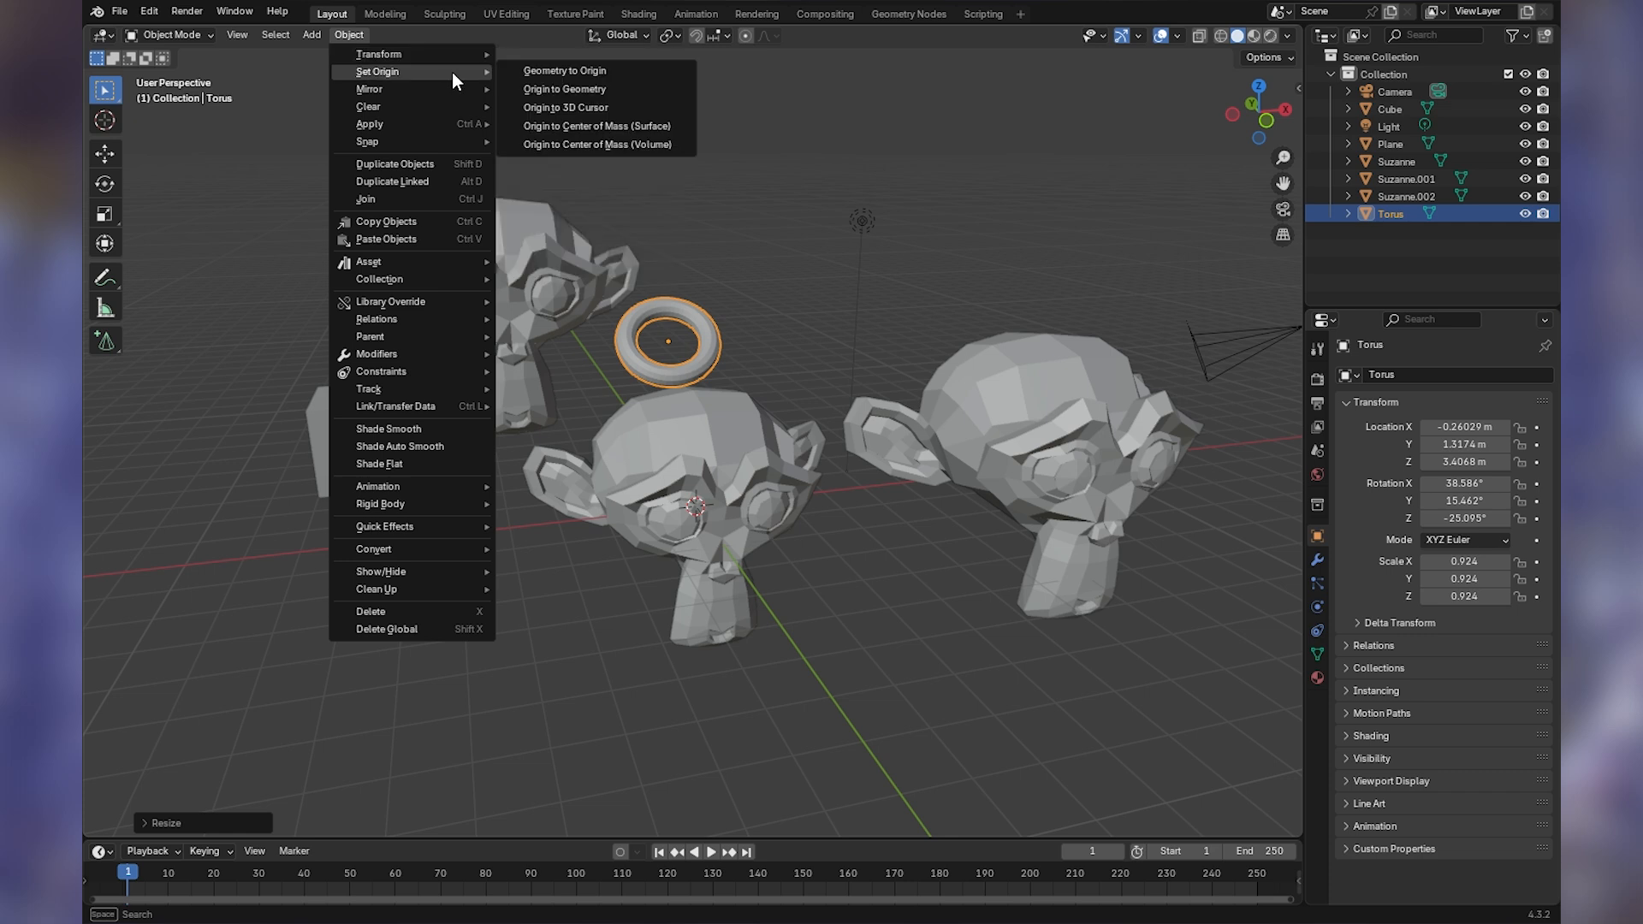
pyautogui.moveTo(469, 286)
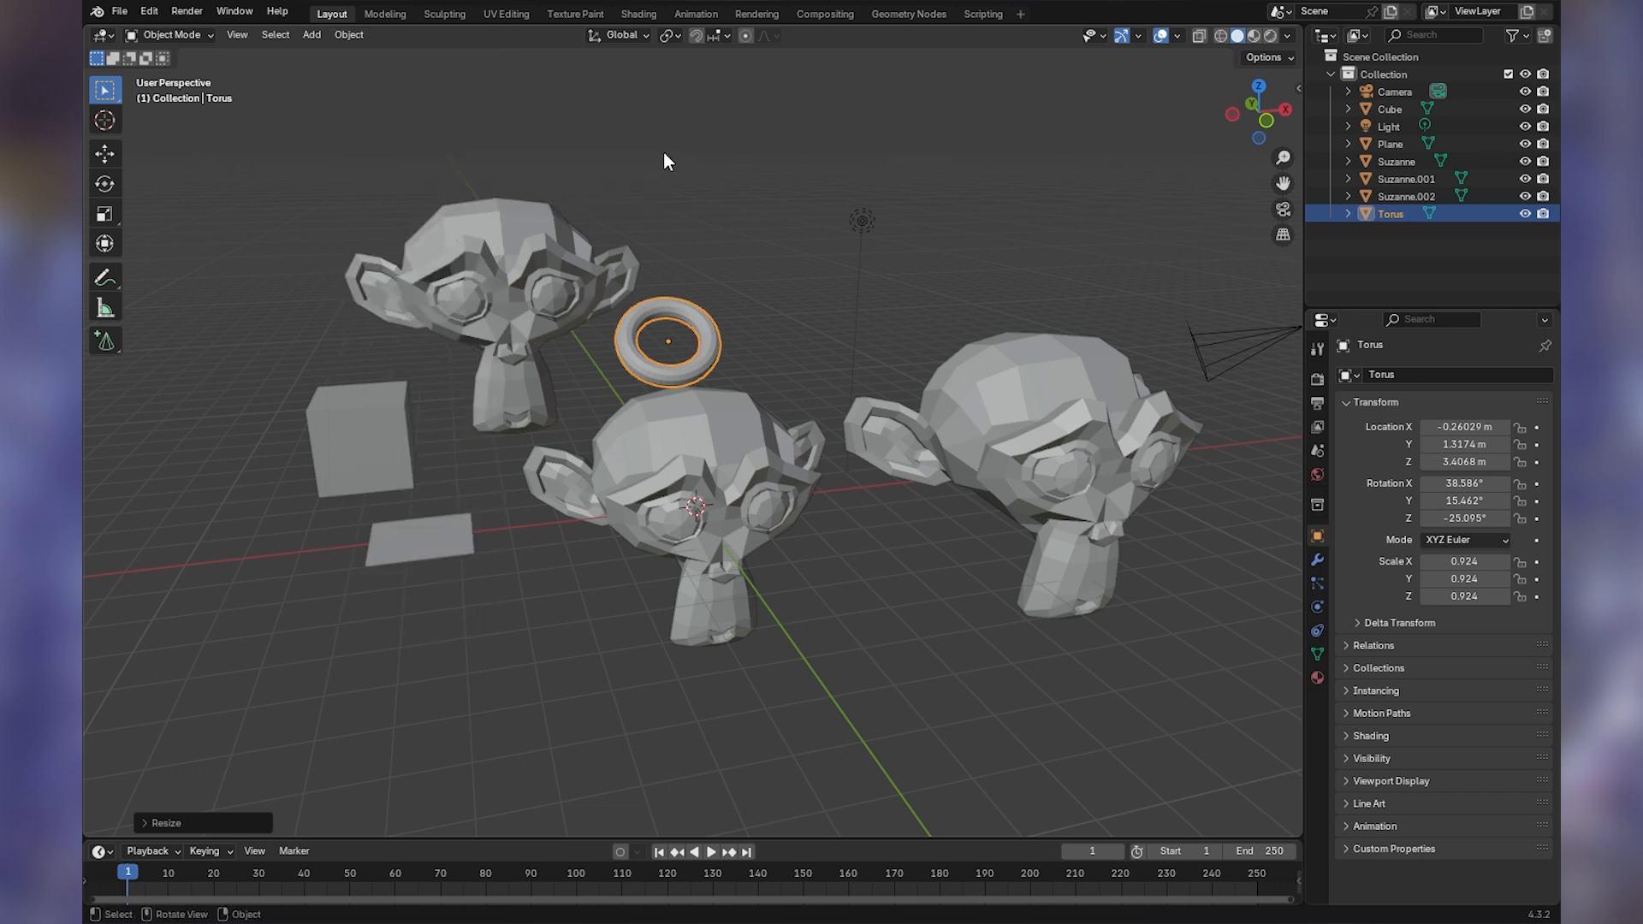
pyautogui.moveTo(664, 152); pyautogui.dragTo(619, 39, button='middle')
pyautogui.click(619, 34)
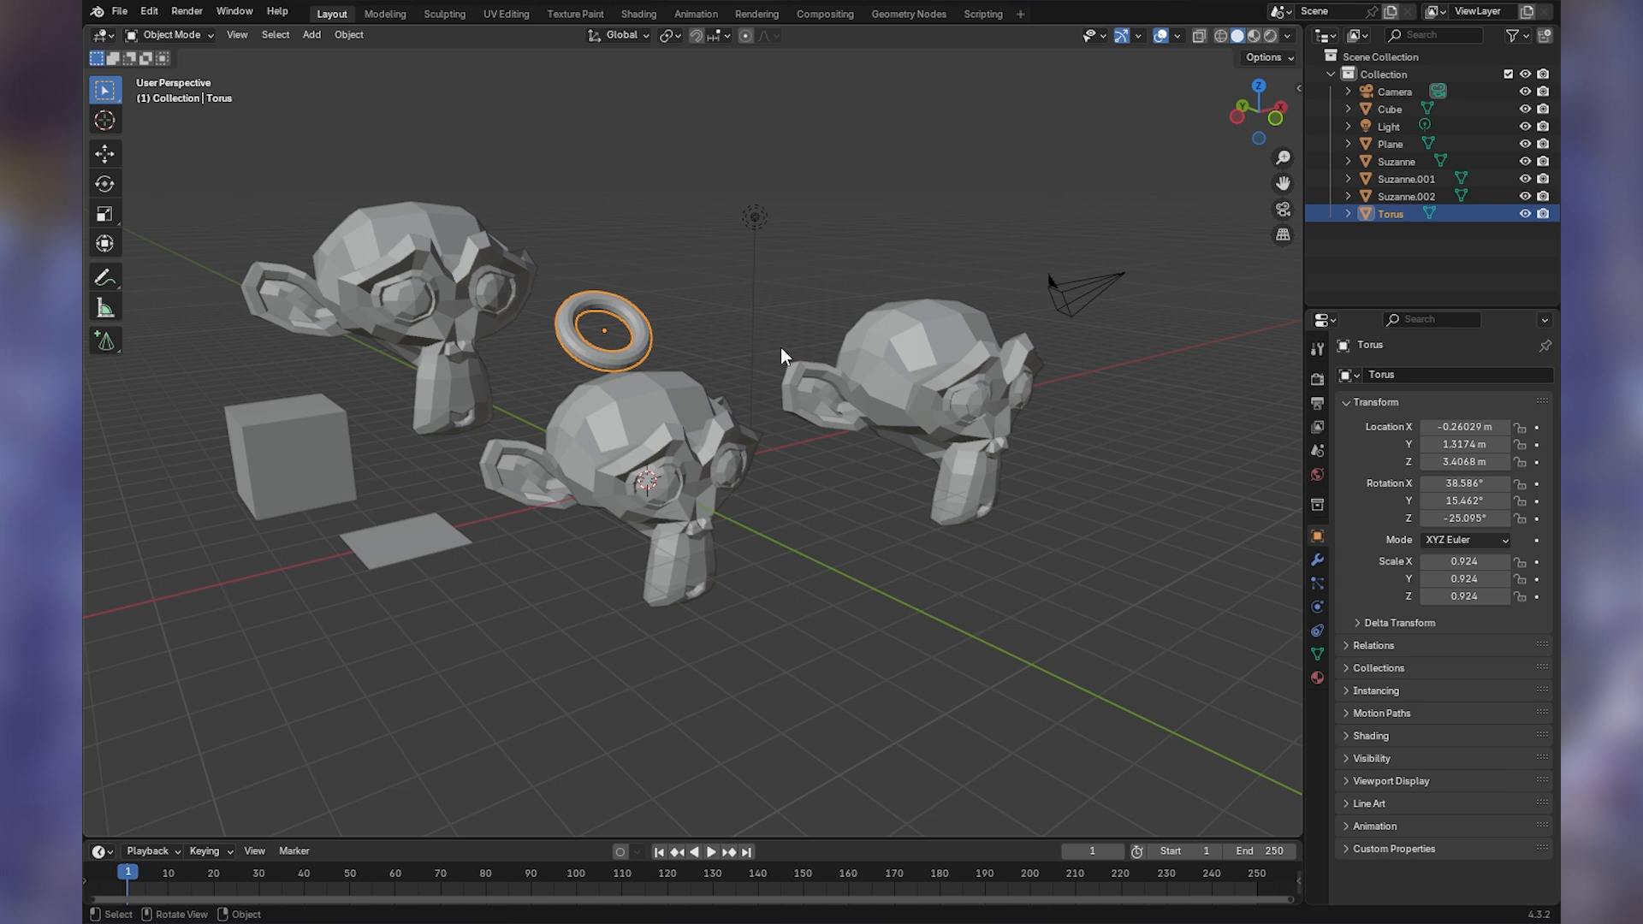
# - Try scaling the torus and the Suzanne monkey head together with the transform pivot point set to Individual Origins
pyautogui.click(671, 36)
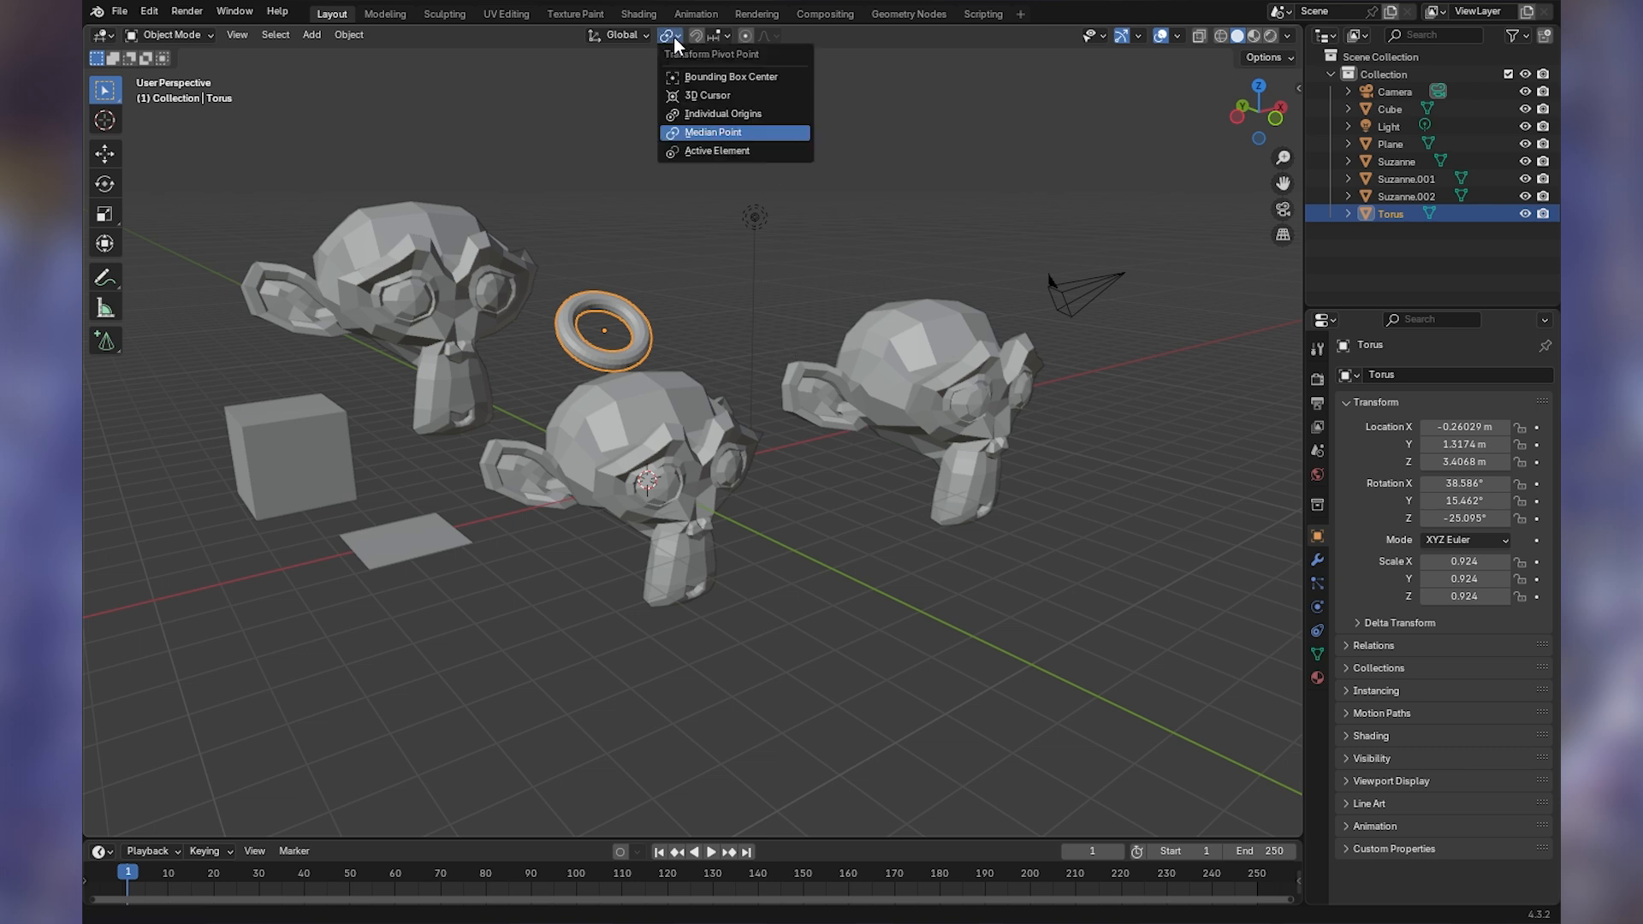
pyautogui.click(716, 114)
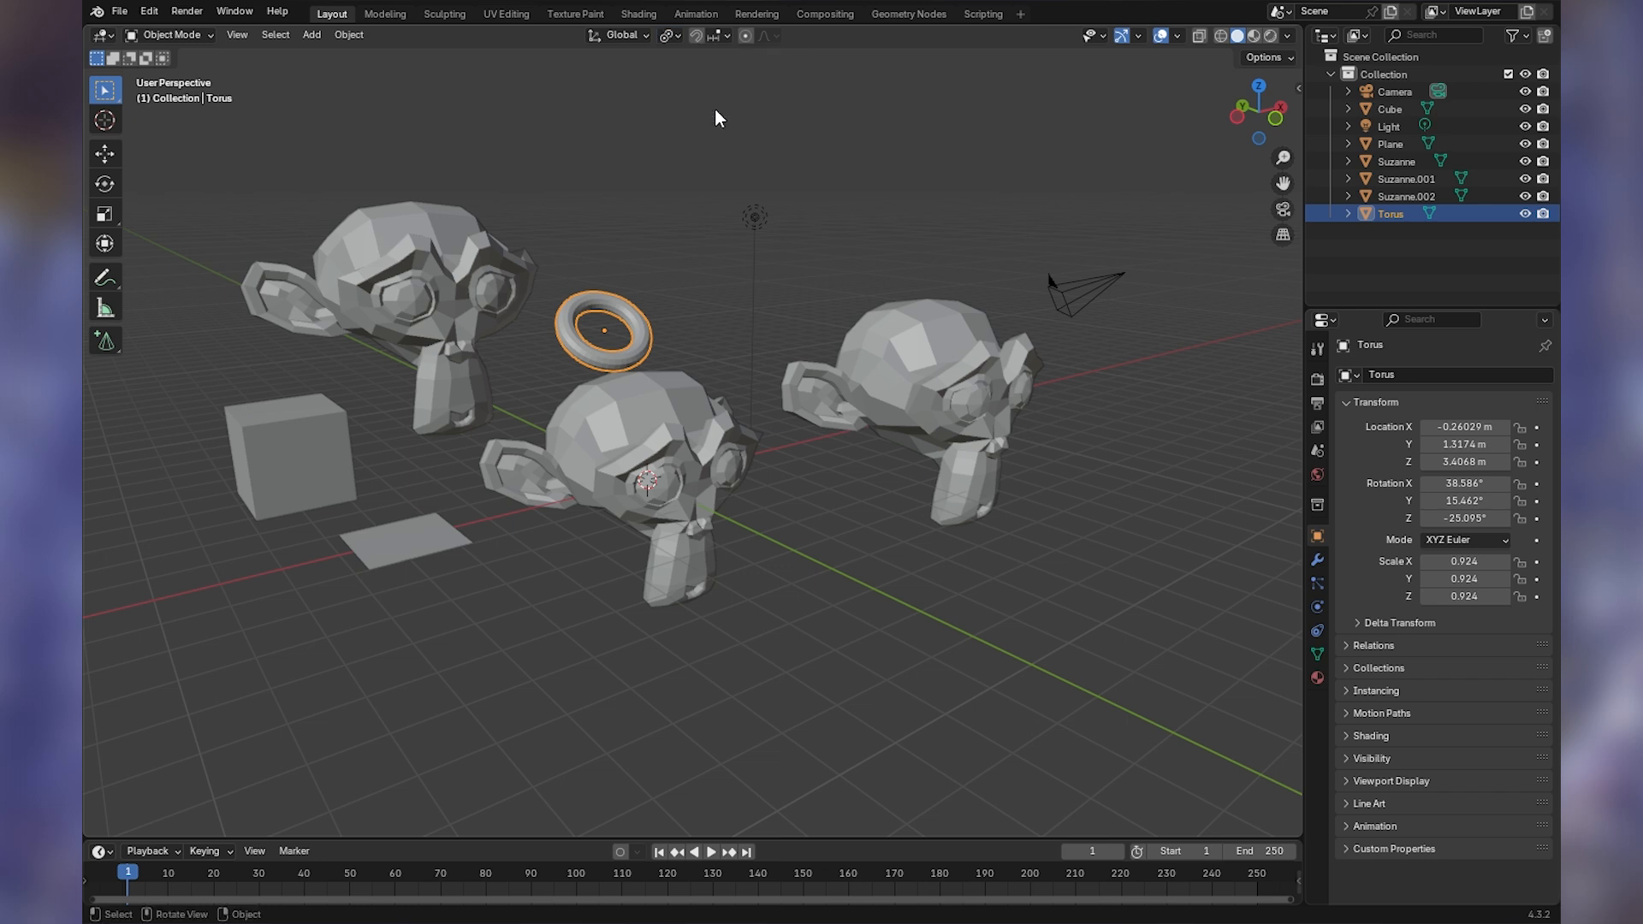
pyautogui.click(668, 34)
pyautogui.moveTo(695, 289); pyautogui.dragTo(613, 459)
pyautogui.click(613, 460)
pyautogui.keyDown('shift'); pyautogui.moveTo(650, 342); pyautogui.dragTo(636, 445); pyautogui.keyUp('shift')
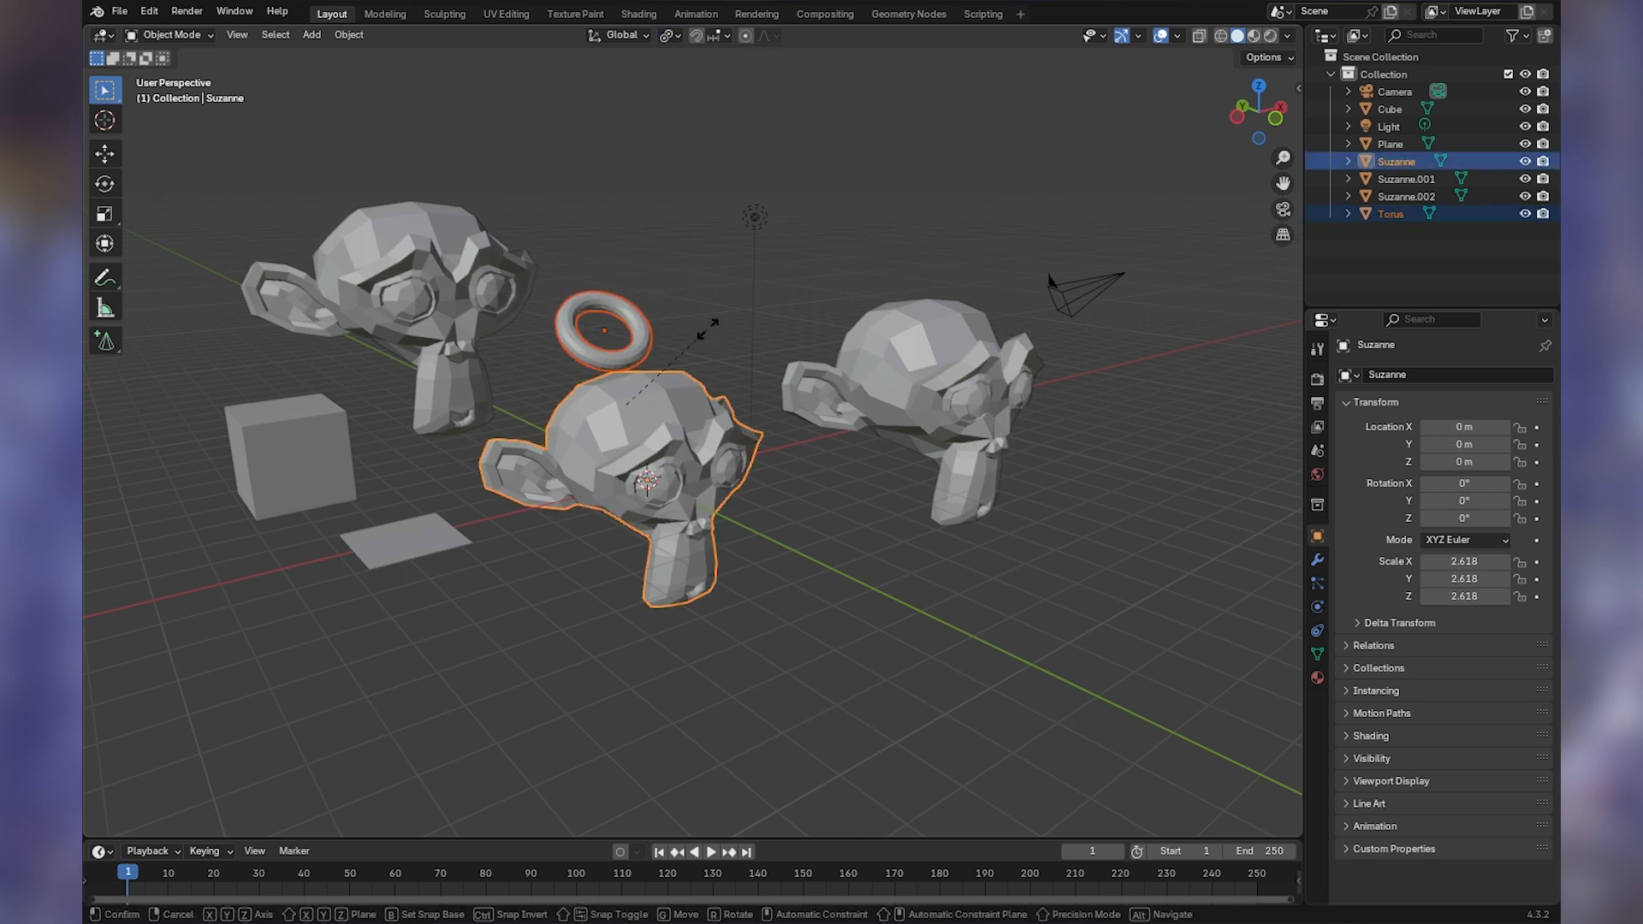
pyautogui.press('s')
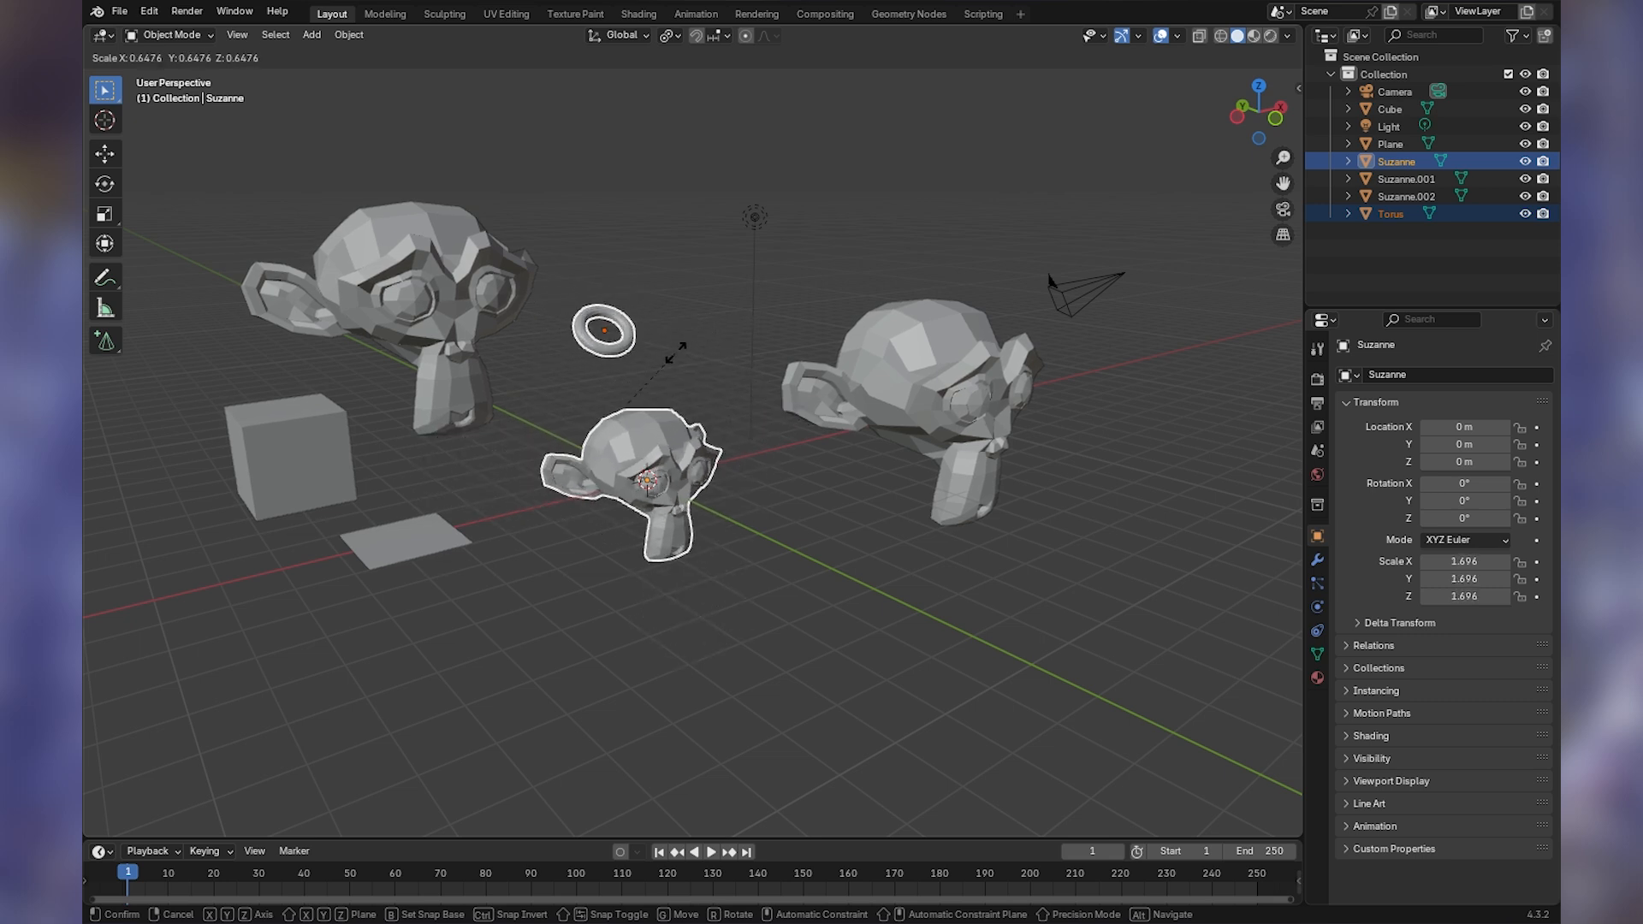
pyautogui.click(709, 341)
# - Try scaling the torus and Suzanne together with the transform pivot point set to Median Point
pyautogui.click(668, 35)
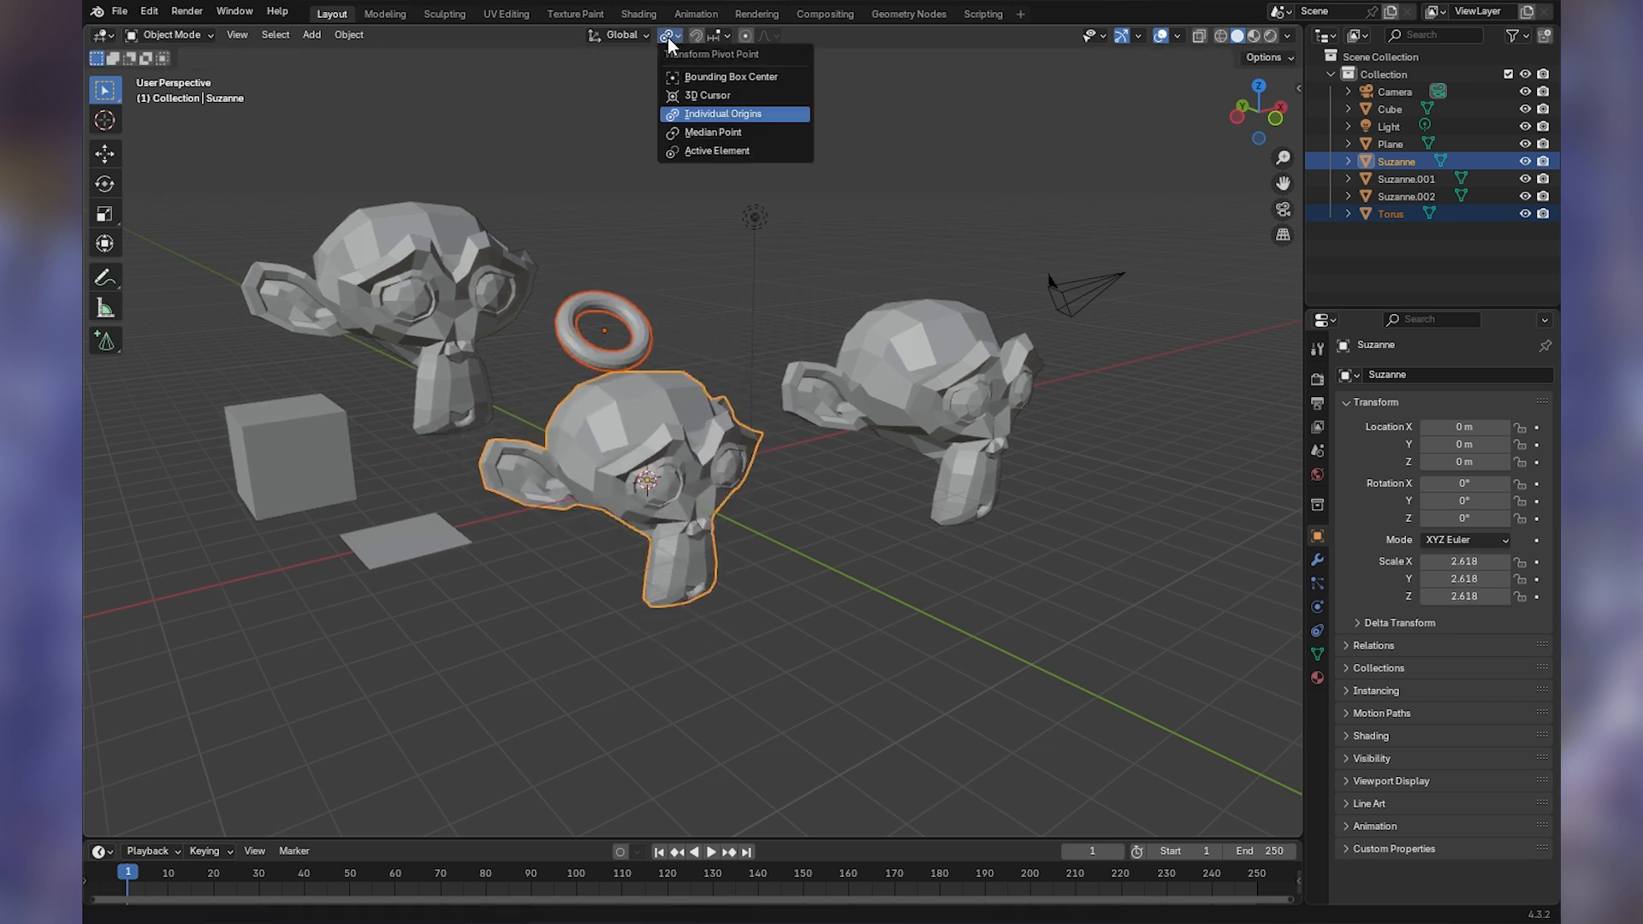
pyautogui.click(736, 134)
pyautogui.moveTo(715, 257); pyautogui.dragTo(710, 270, button='middle')
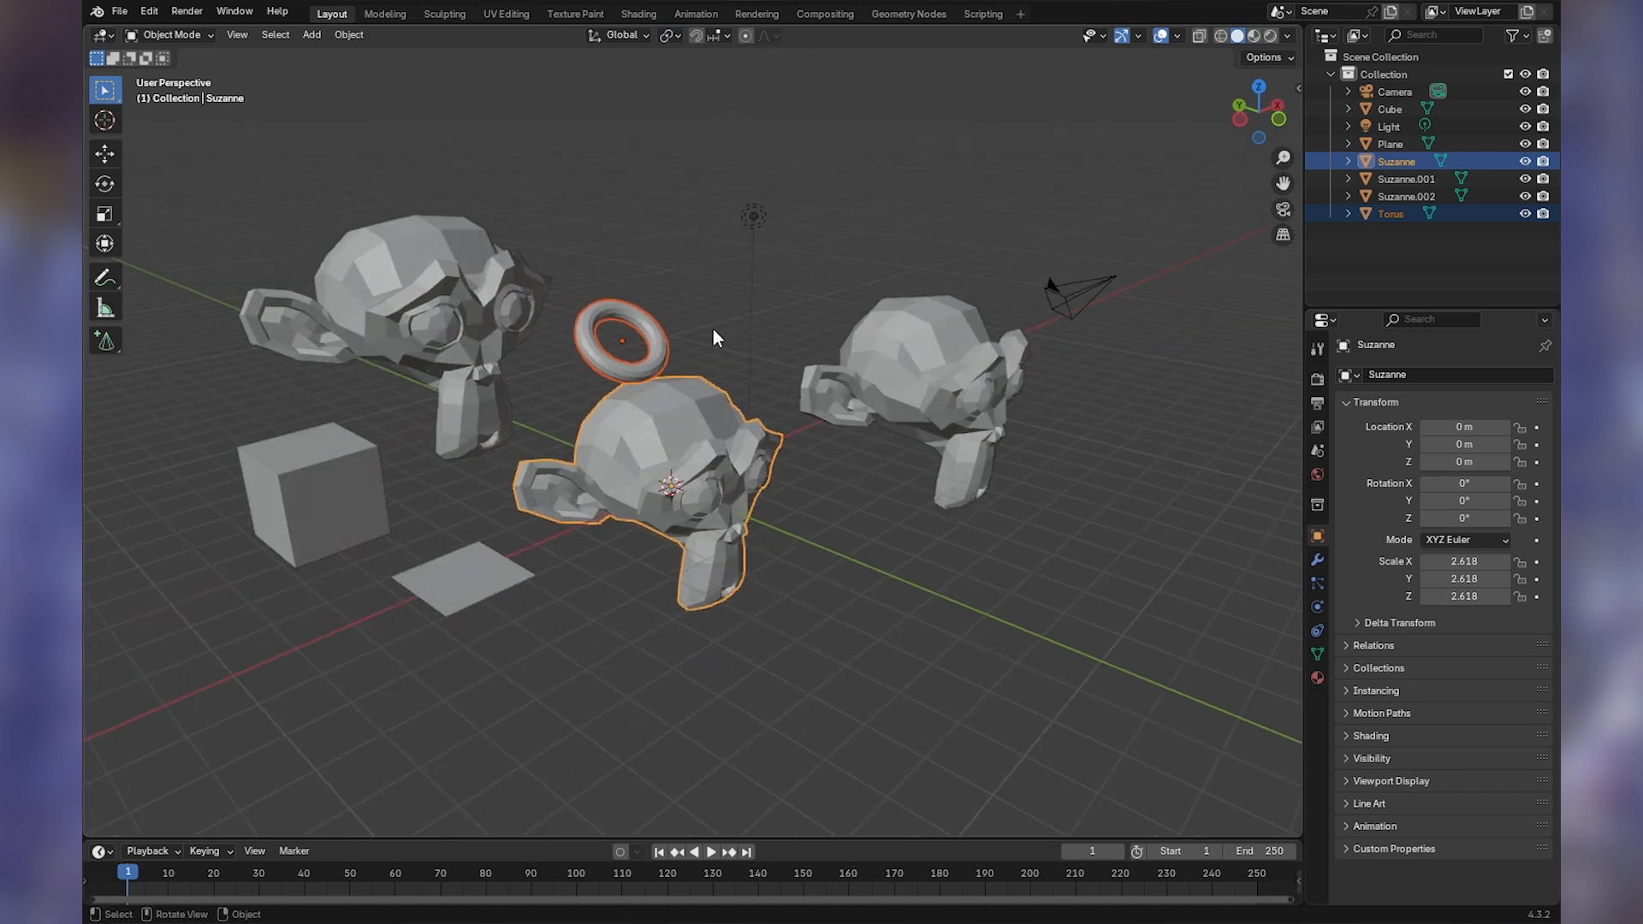
pyautogui.press('s')
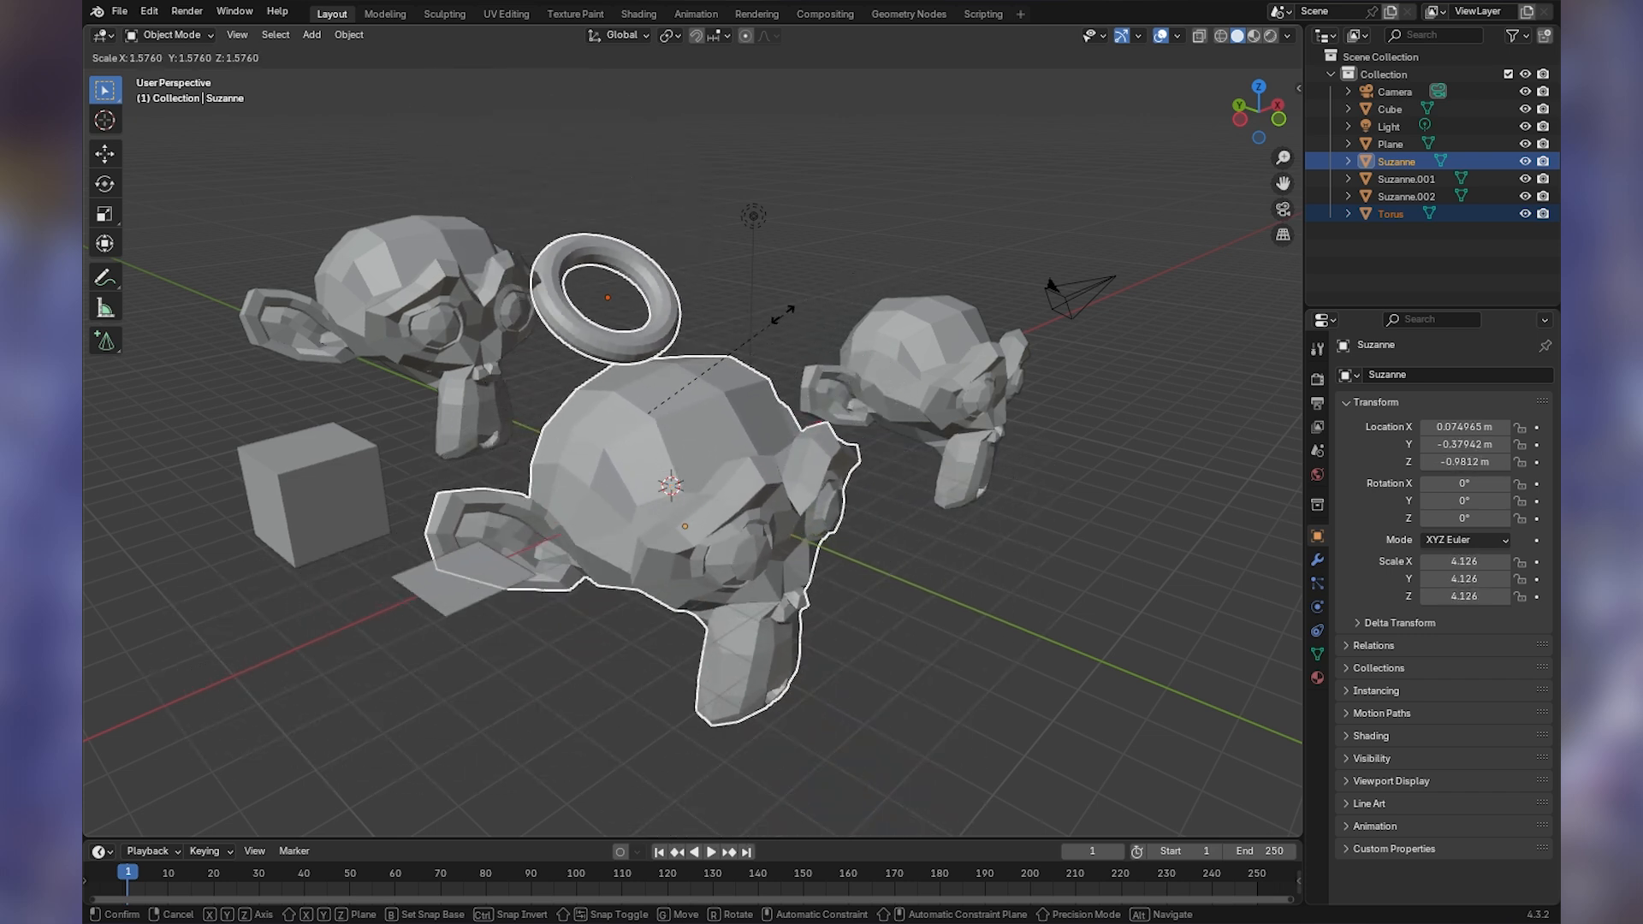
pyautogui.press('Escape')
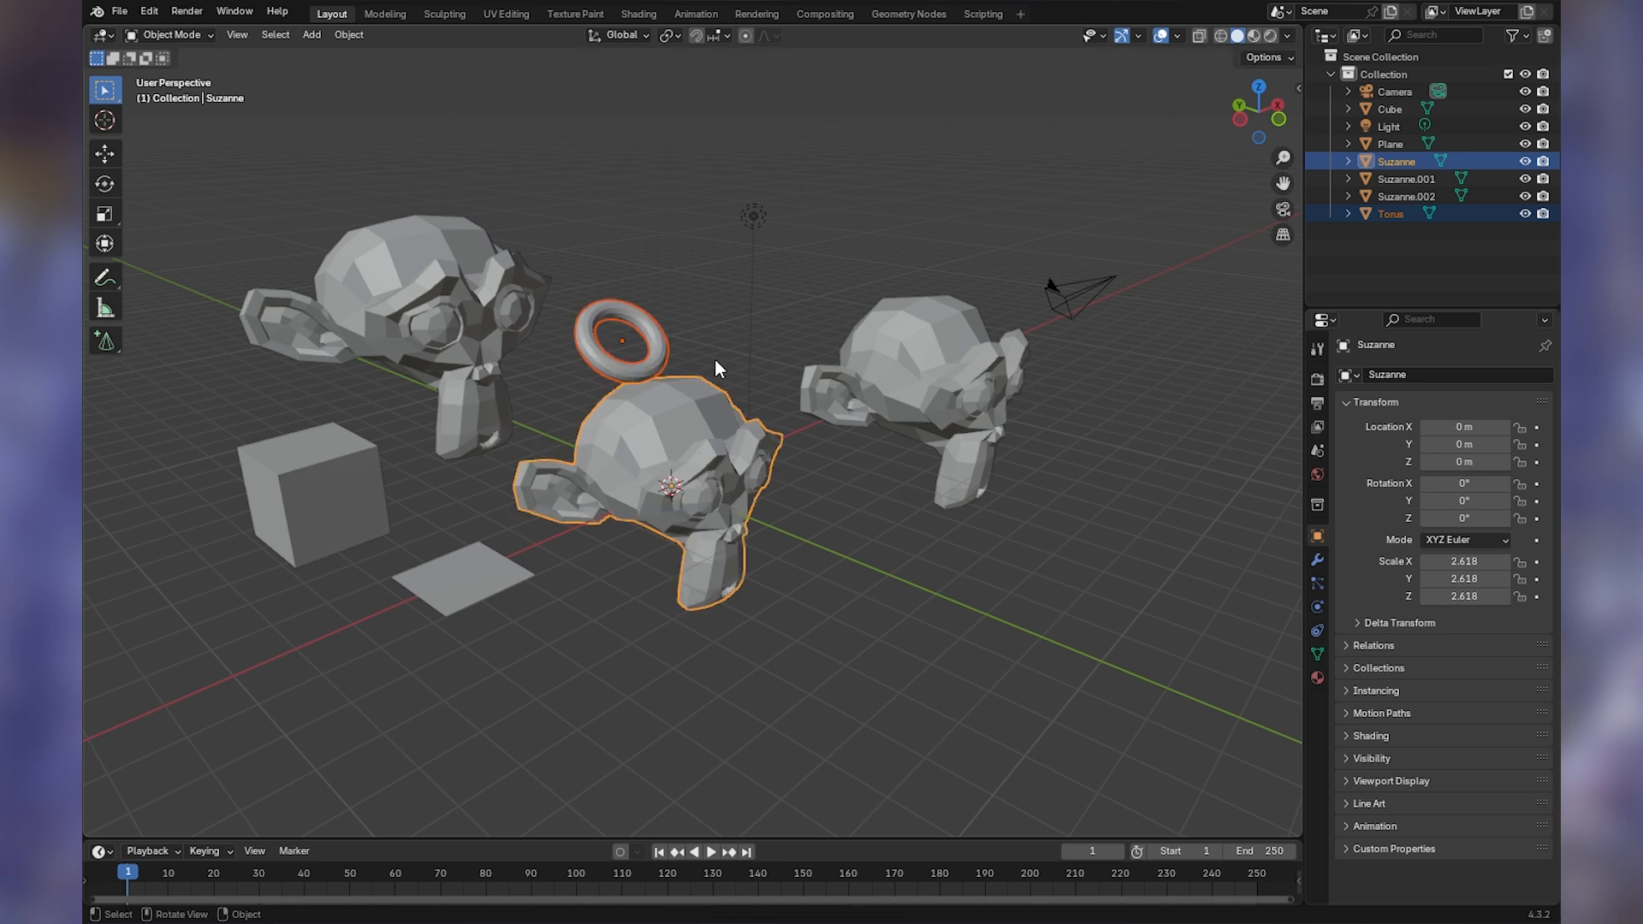
# - Add Suzanne.001 to the selection and try scaling all three objects about their shared median point
pyautogui.keyDown('shift'); pyautogui.click(907, 338); pyautogui.keyUp('shift')
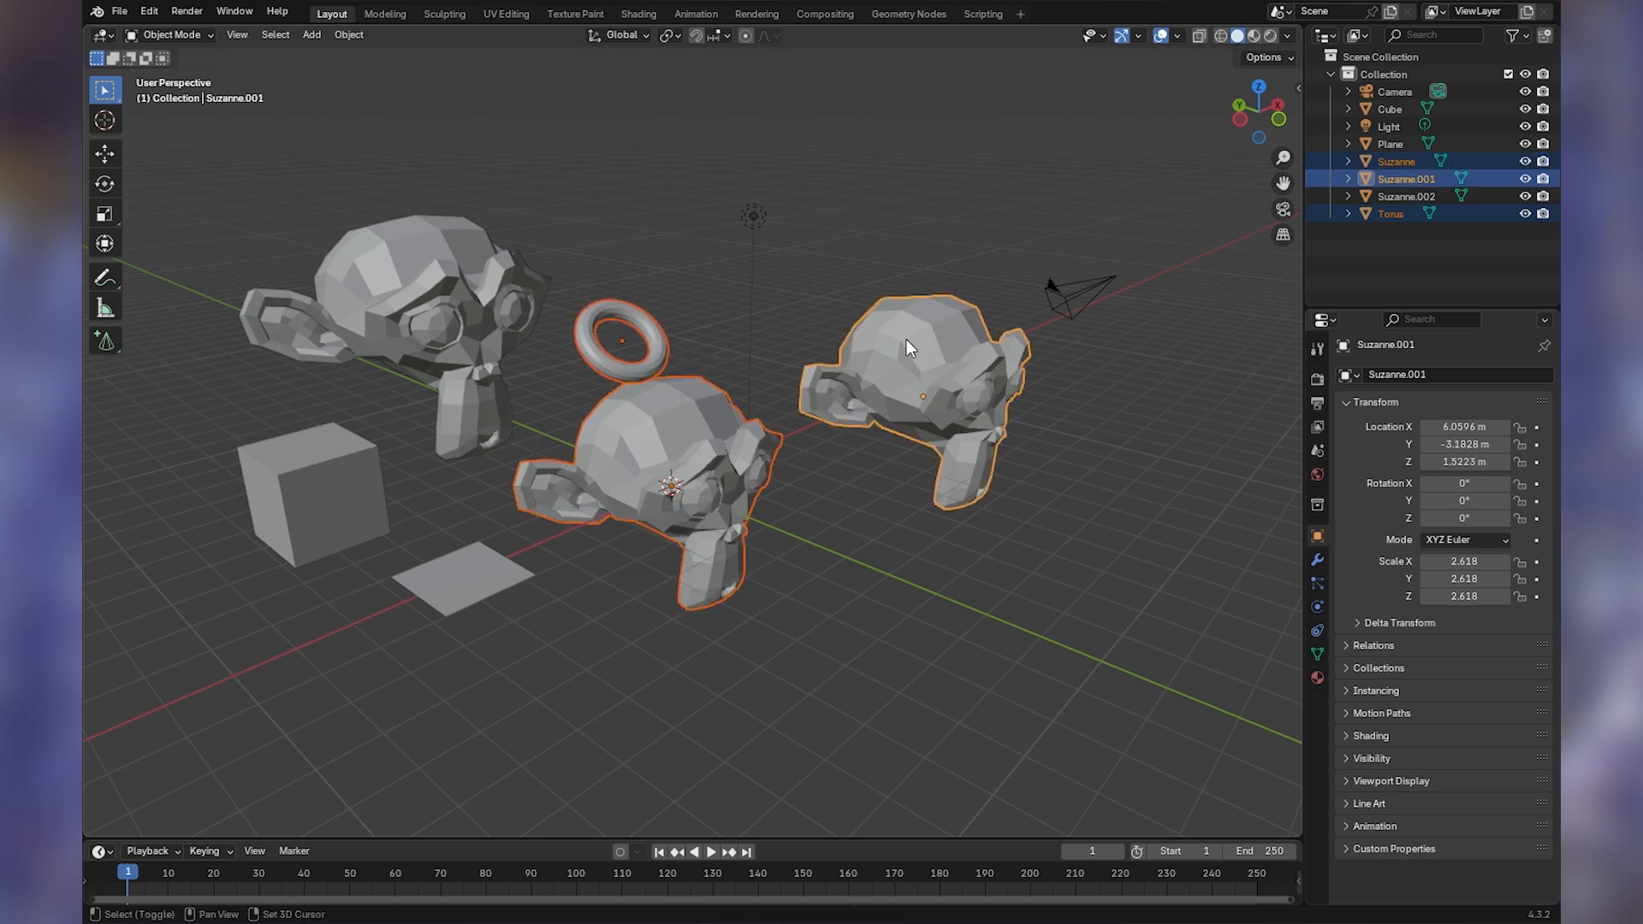
pyautogui.press('s')
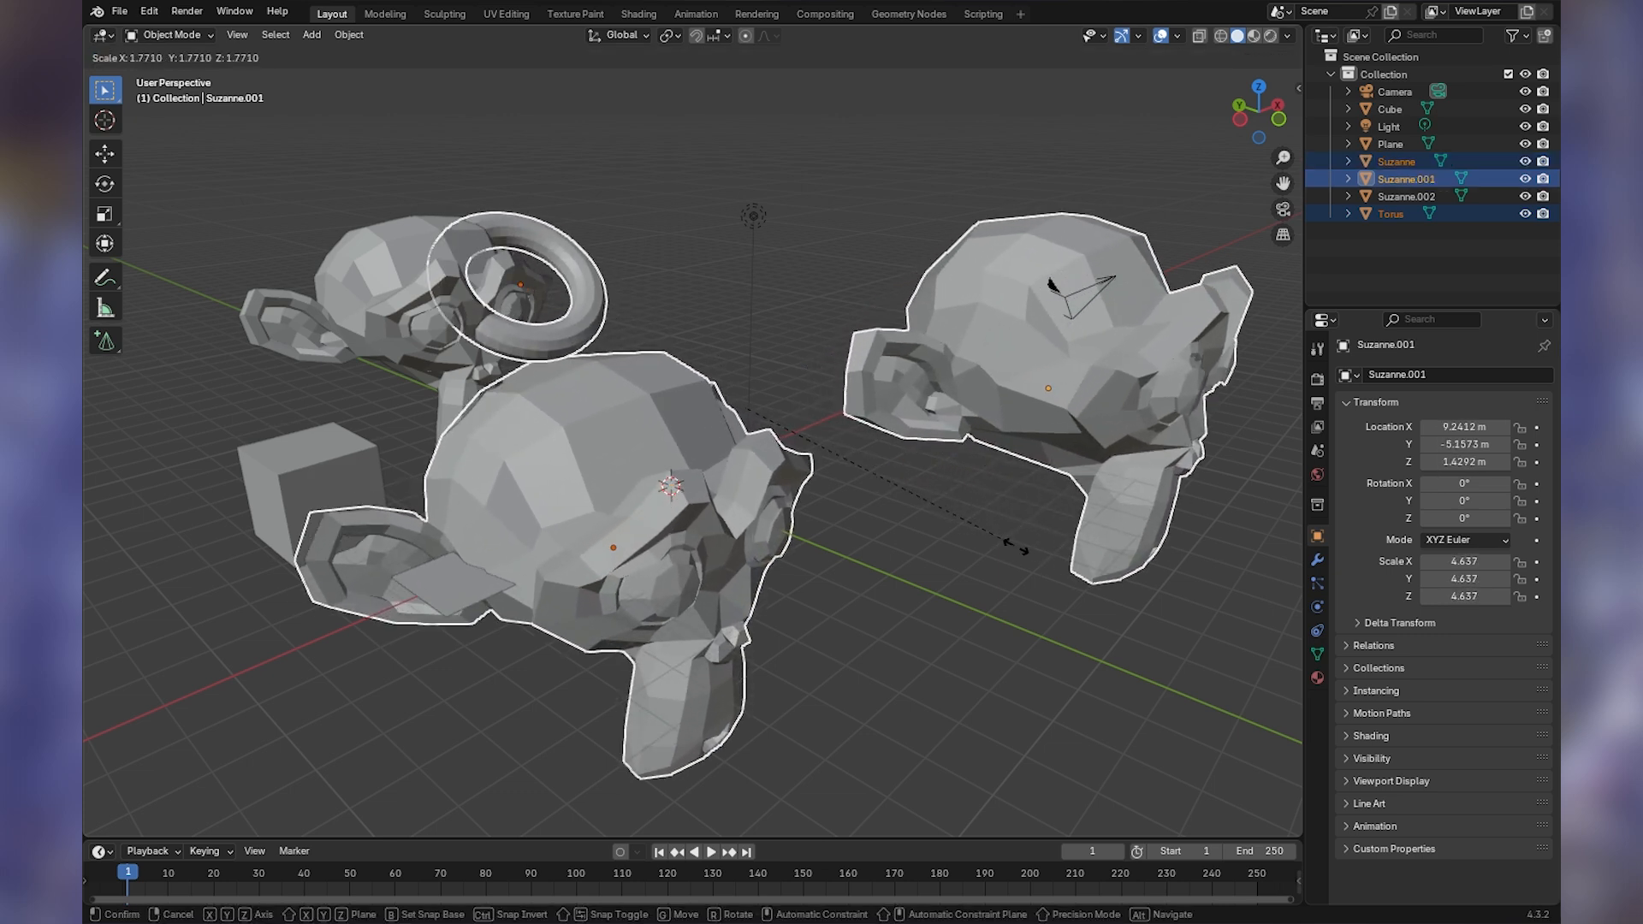
pyautogui.press('Escape')
# - Set the transform pivot point back to Individual Origins, turn on snapping and deselect all objects
pyautogui.click(669, 35)
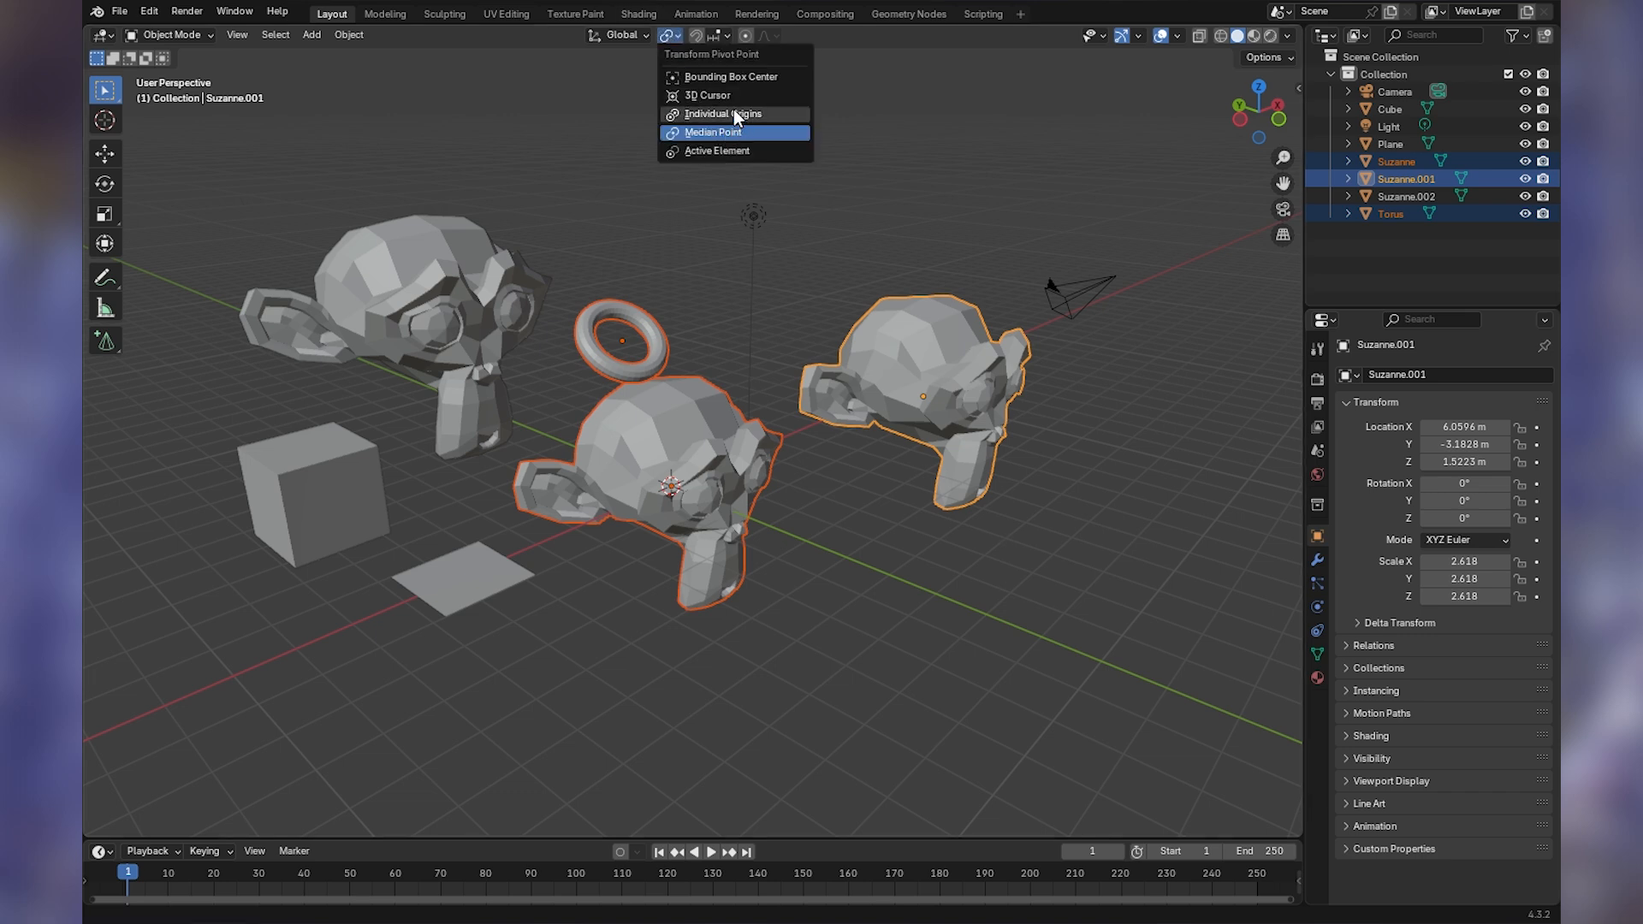
pyautogui.click(734, 114)
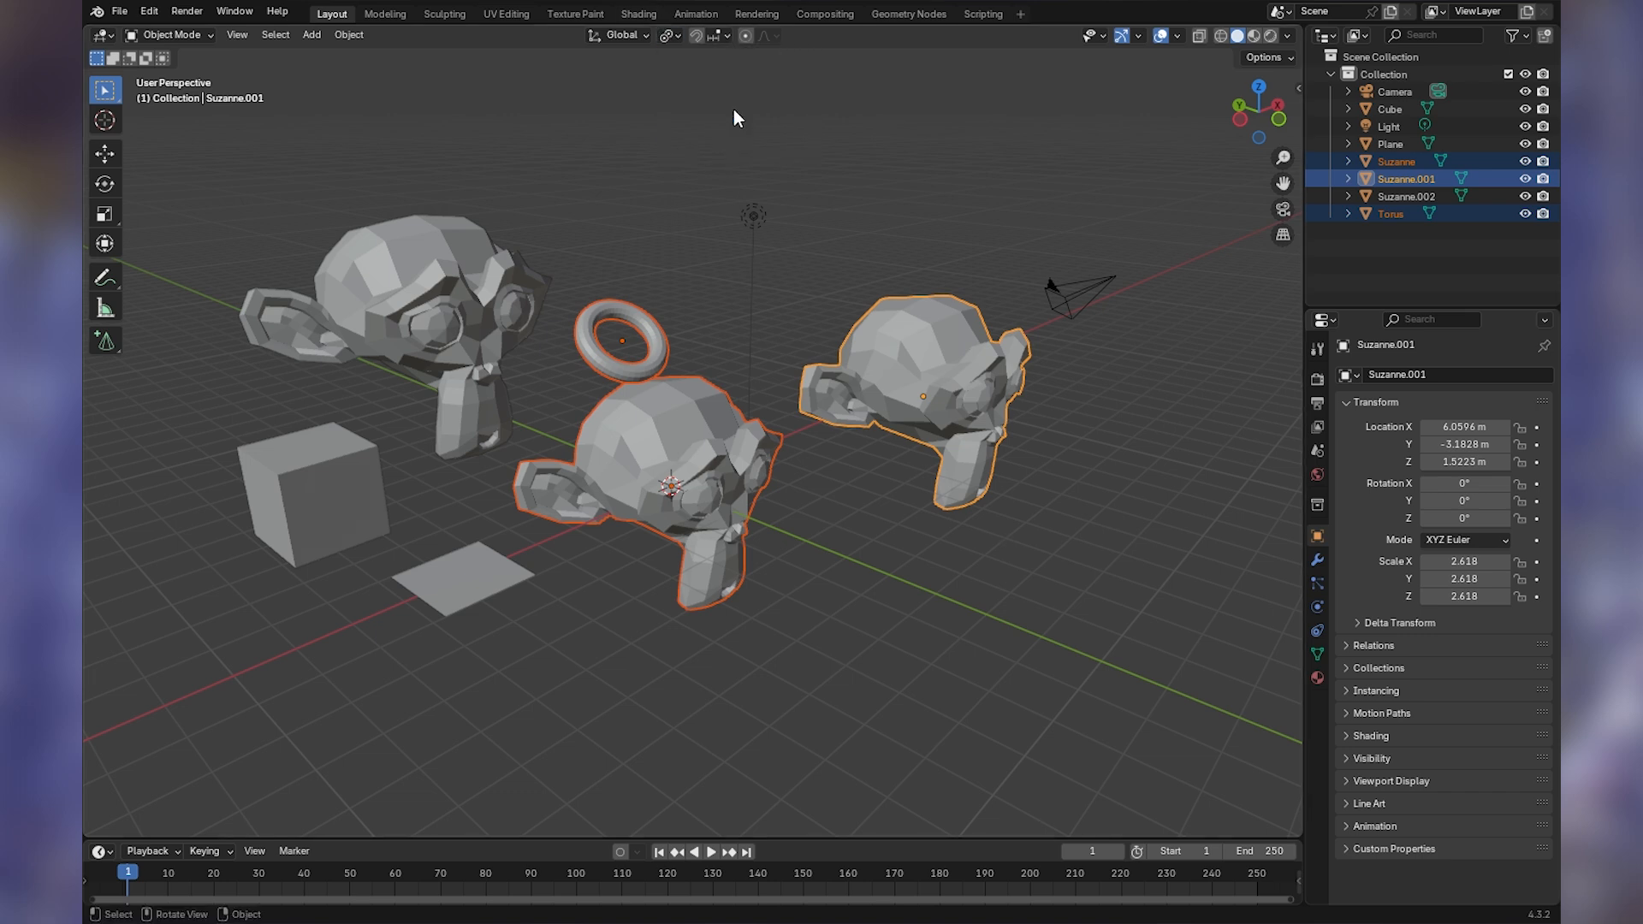
pyautogui.click(695, 36)
pyautogui.click(692, 157)
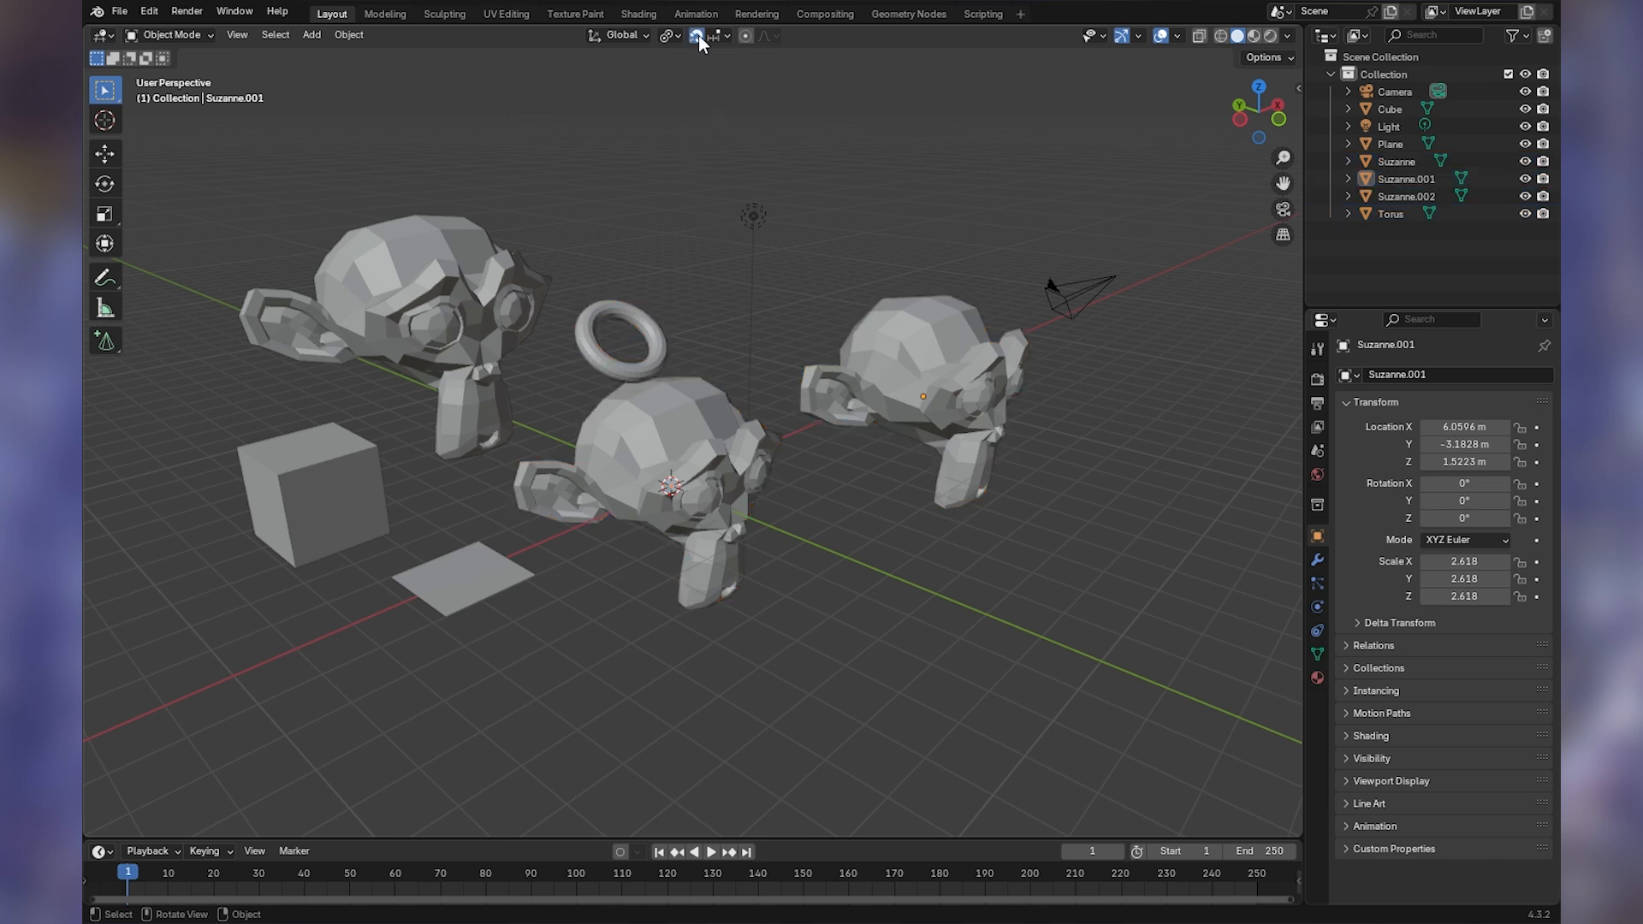
# - Select the torus and try moving it with the Increment snap target
pyautogui.click(645, 322)
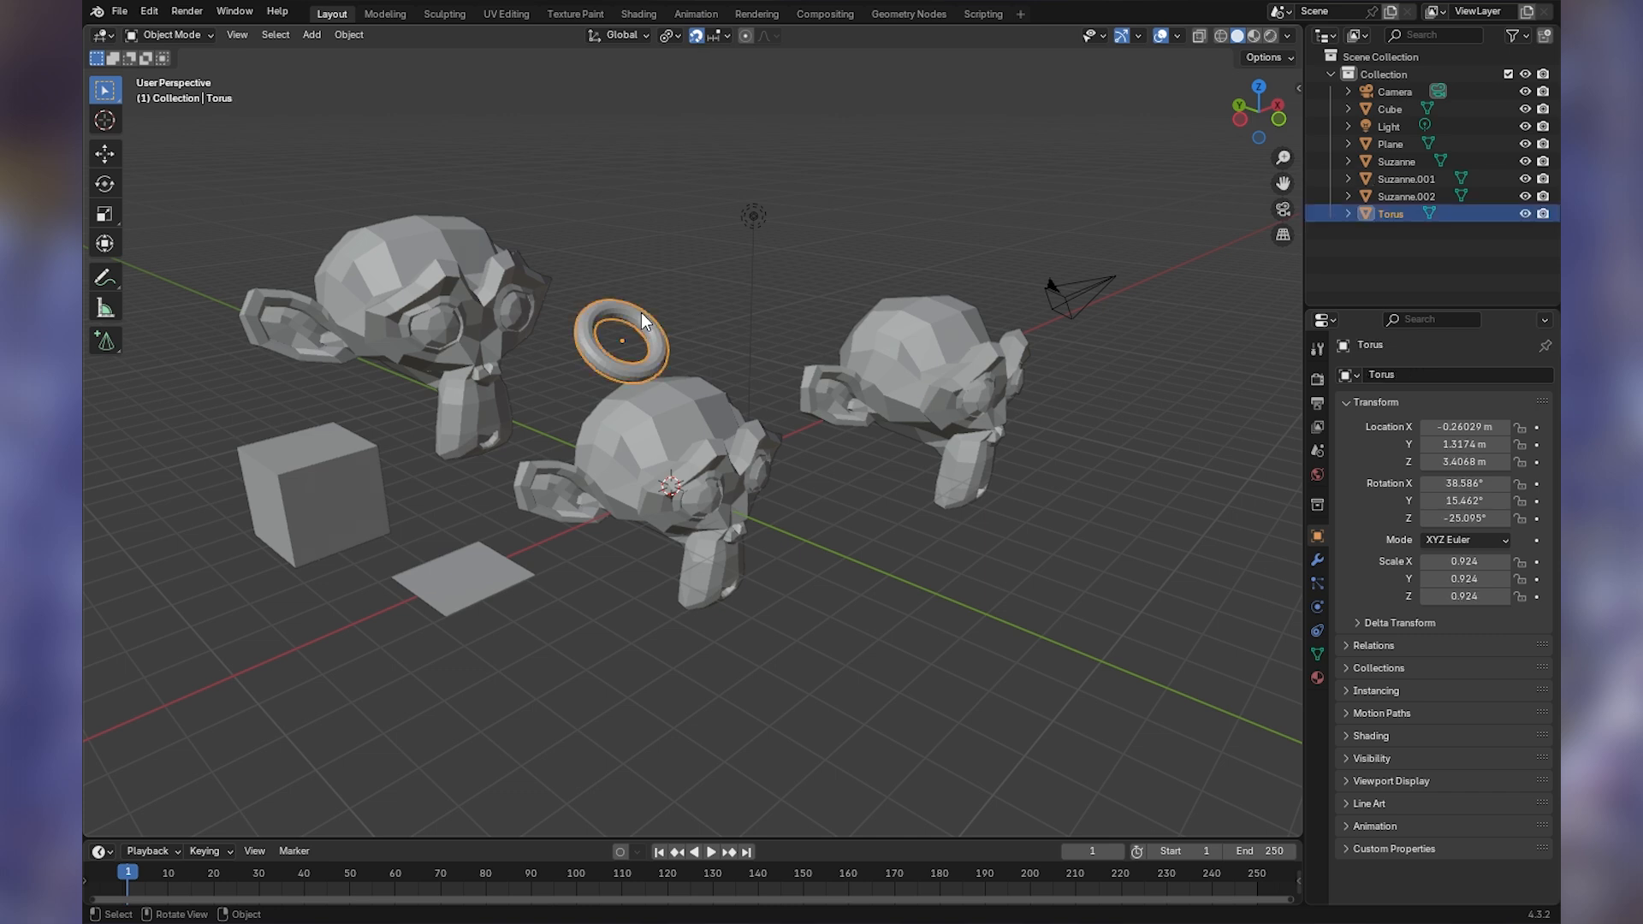
pyautogui.press('g')
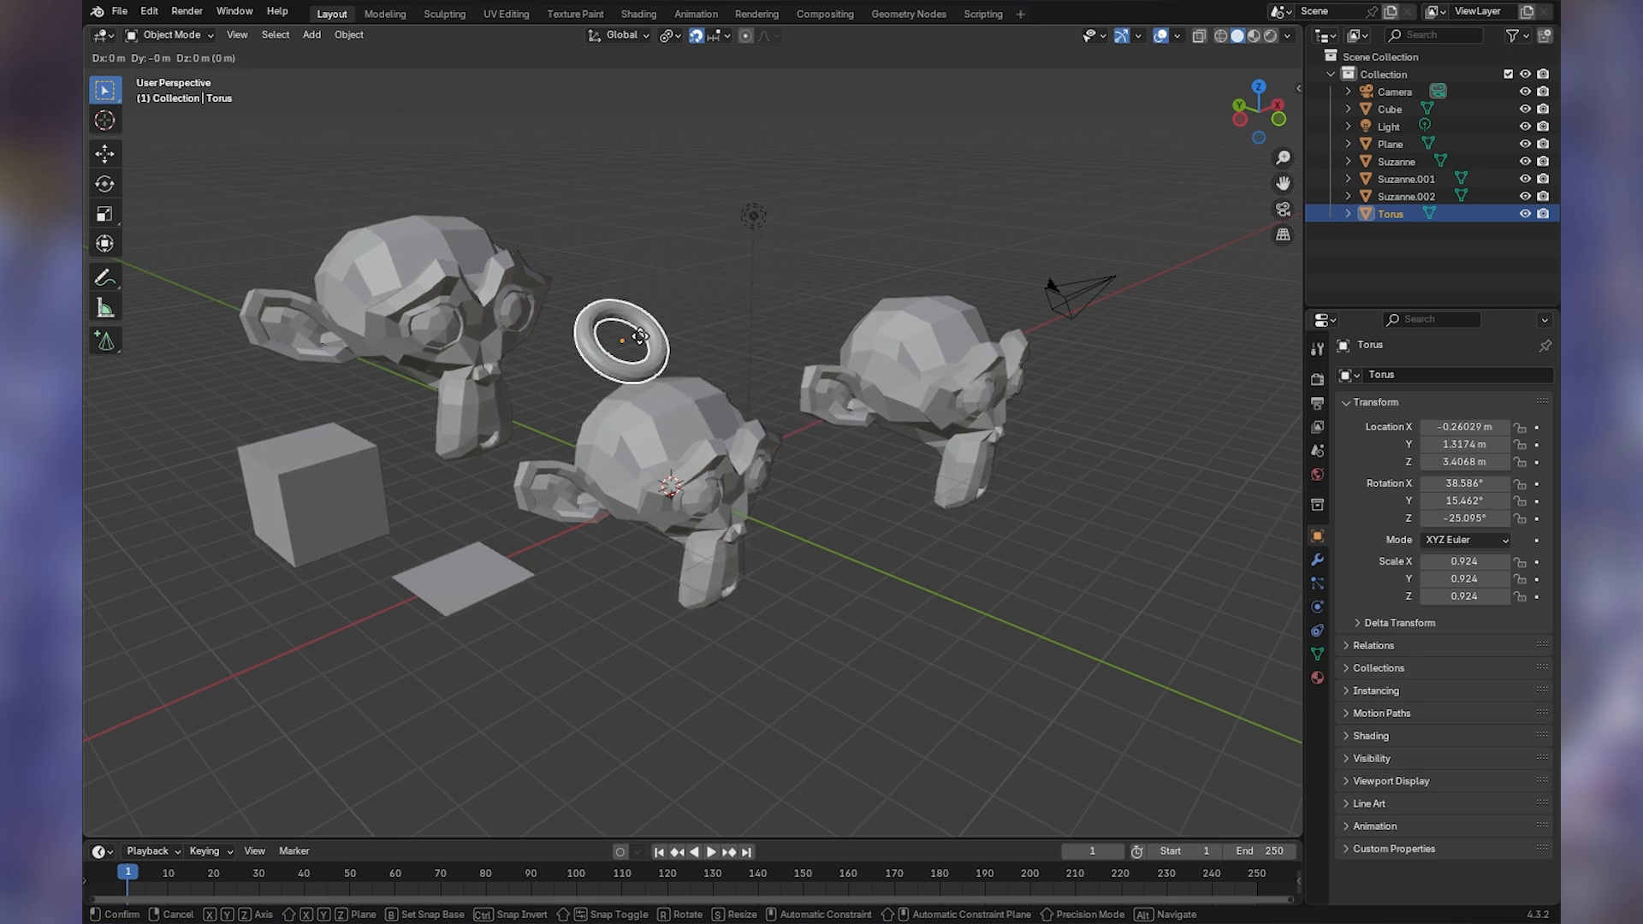
pyautogui.click(673, 326)
# - Set the snap target to Face and try moving the torus against the top of Suzanne's head
pyautogui.click(725, 34)
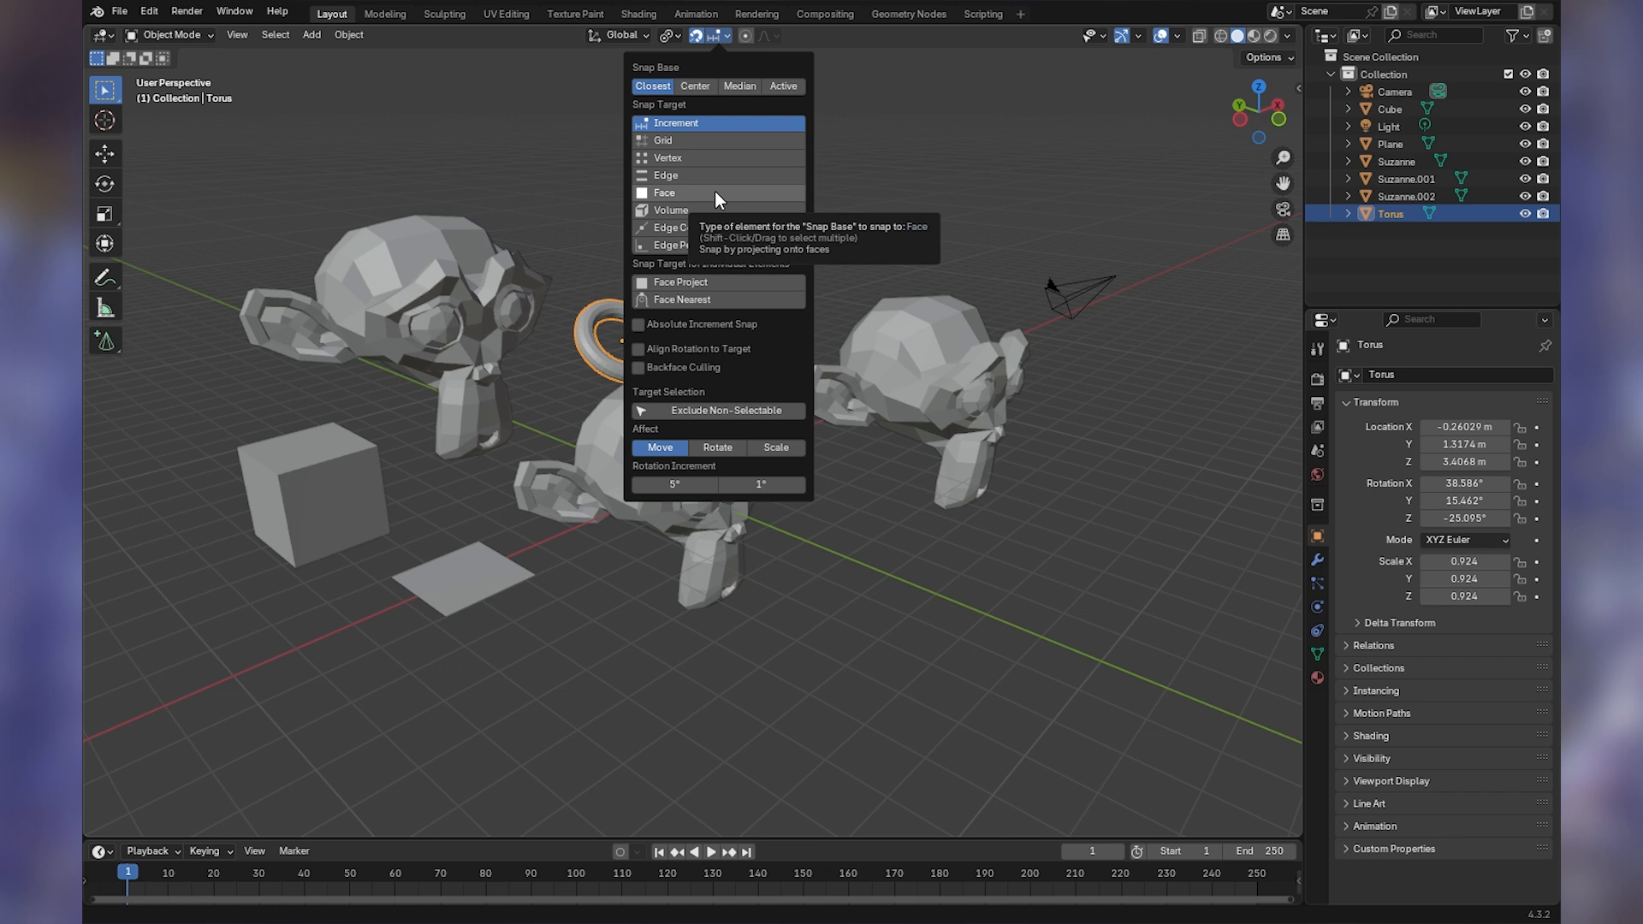
pyautogui.click(668, 192)
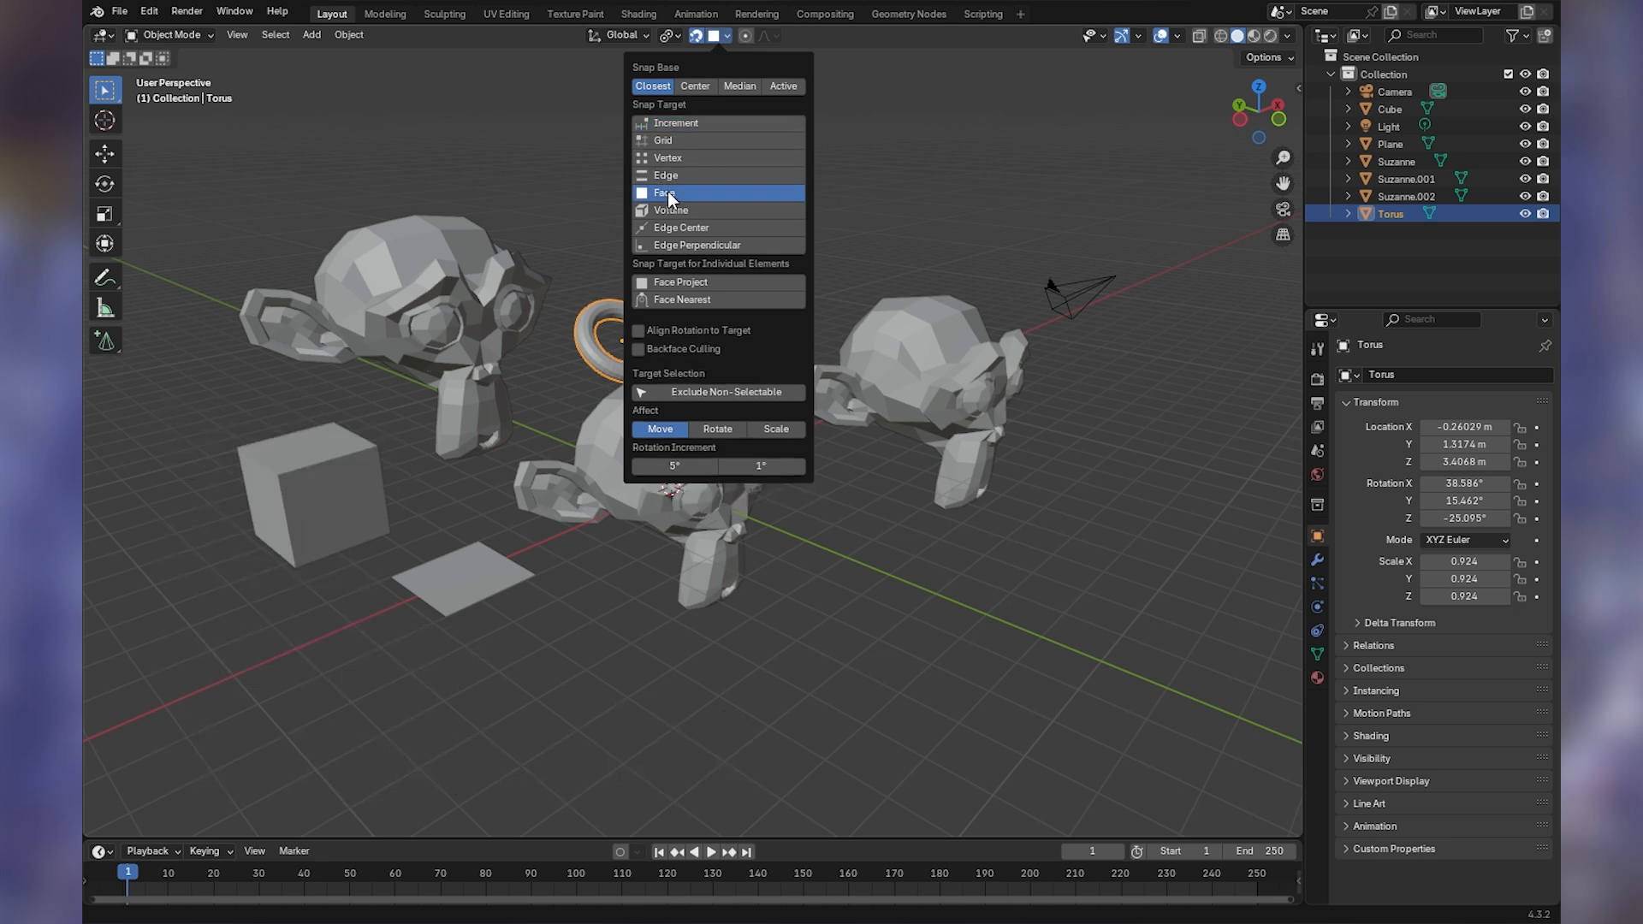
pyautogui.scroll(5, 651, 392)
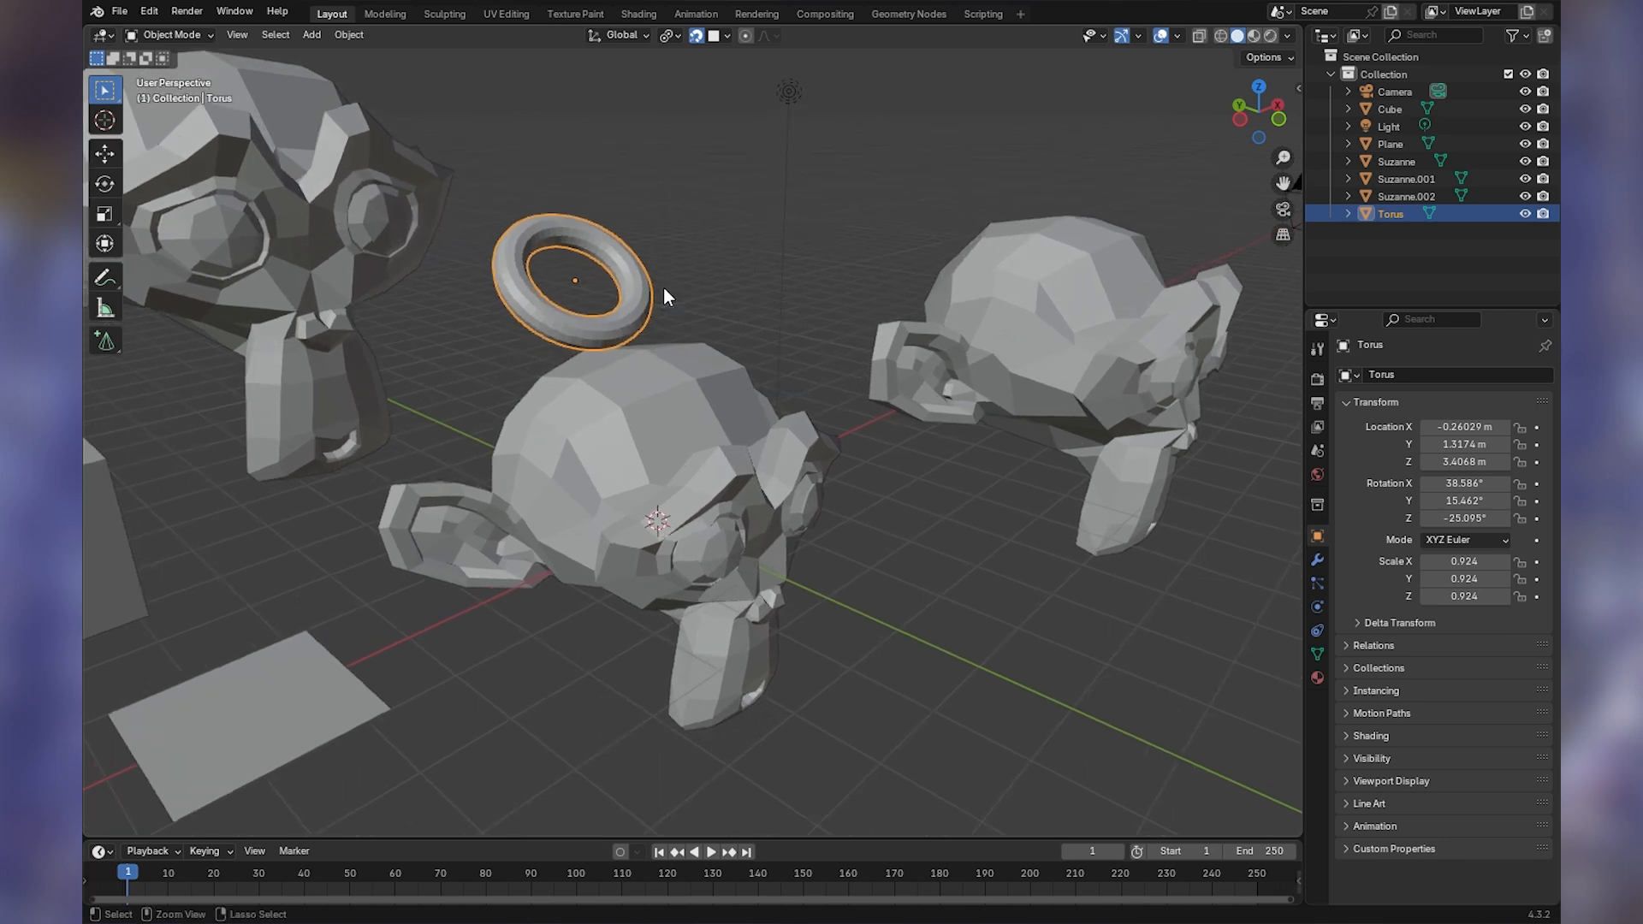
pyautogui.scroll(4, 639, 327)
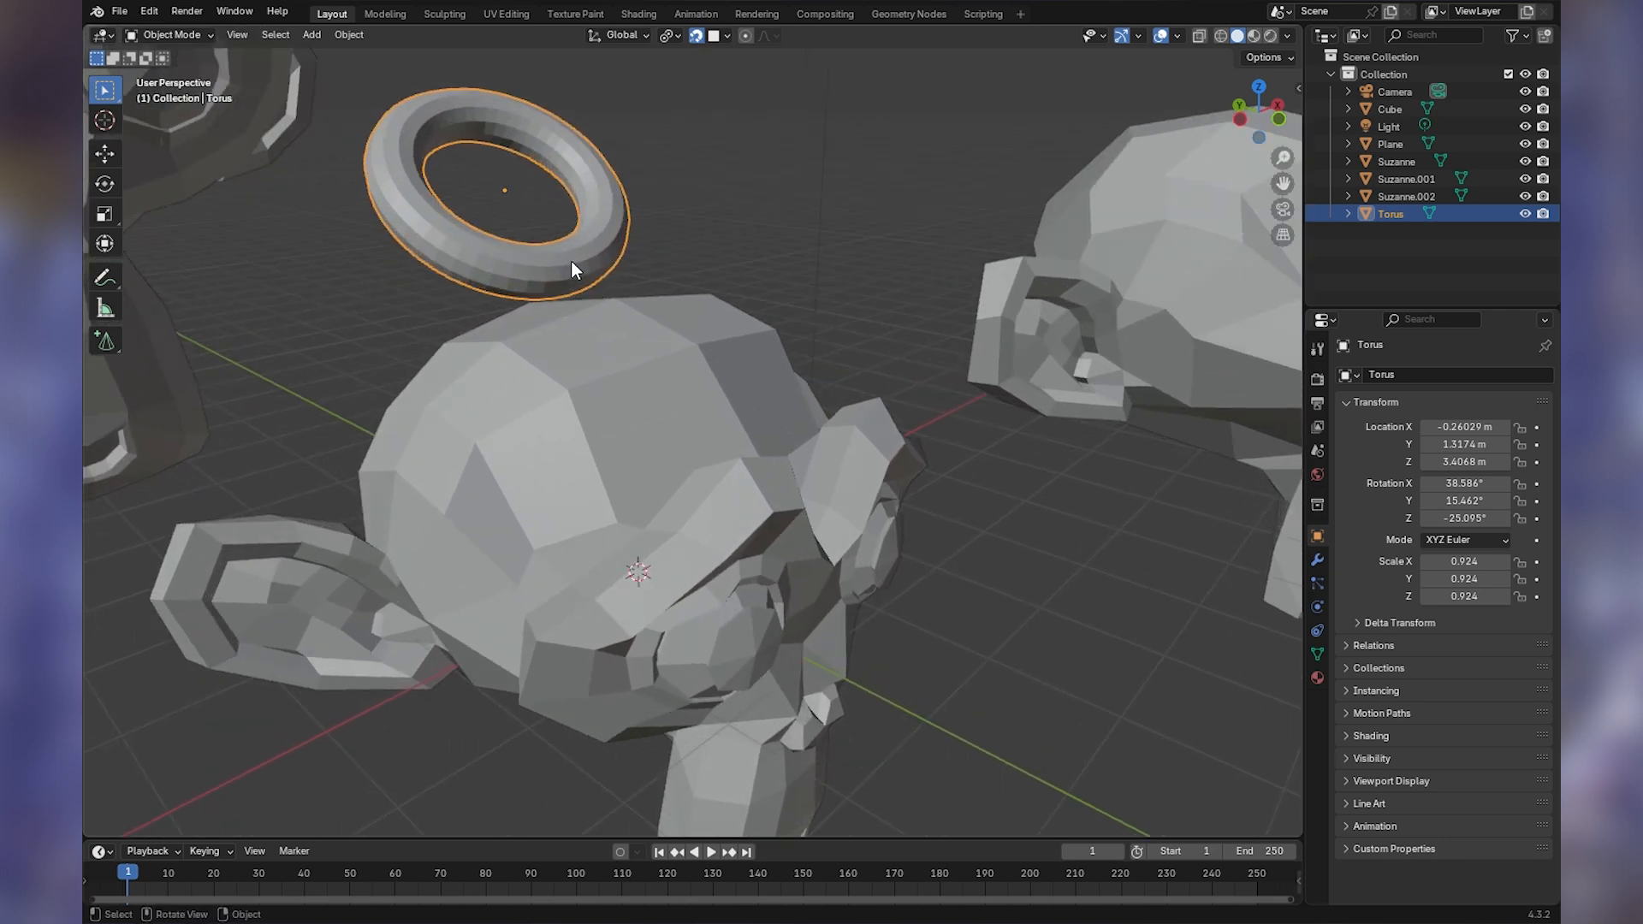
pyautogui.press('g')
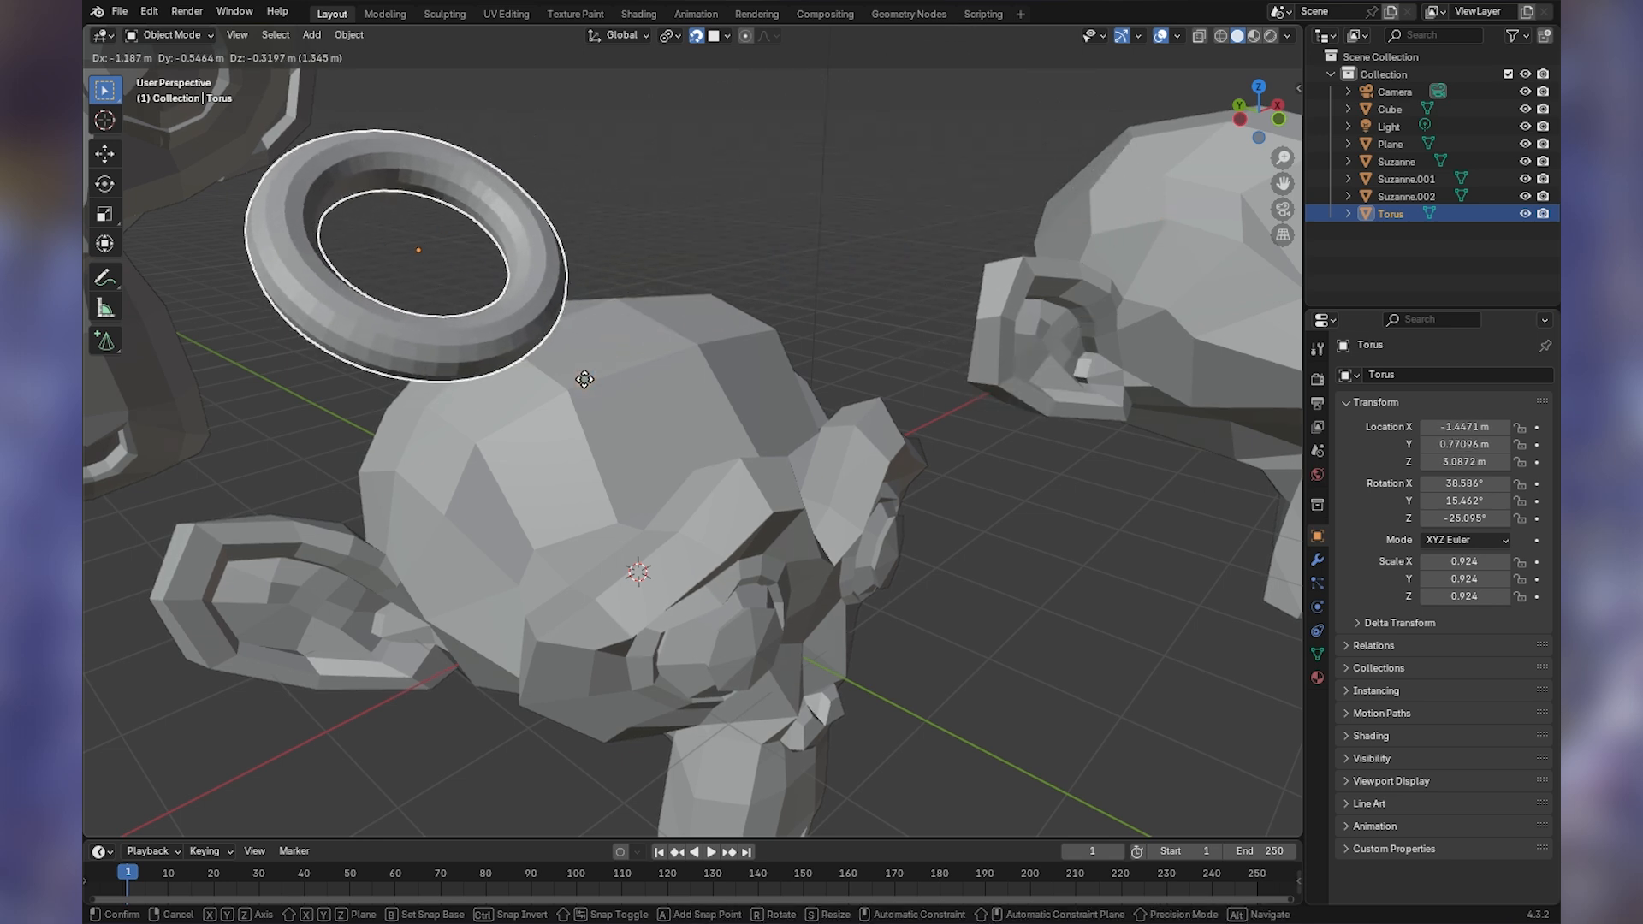
pyautogui.click(671, 320)
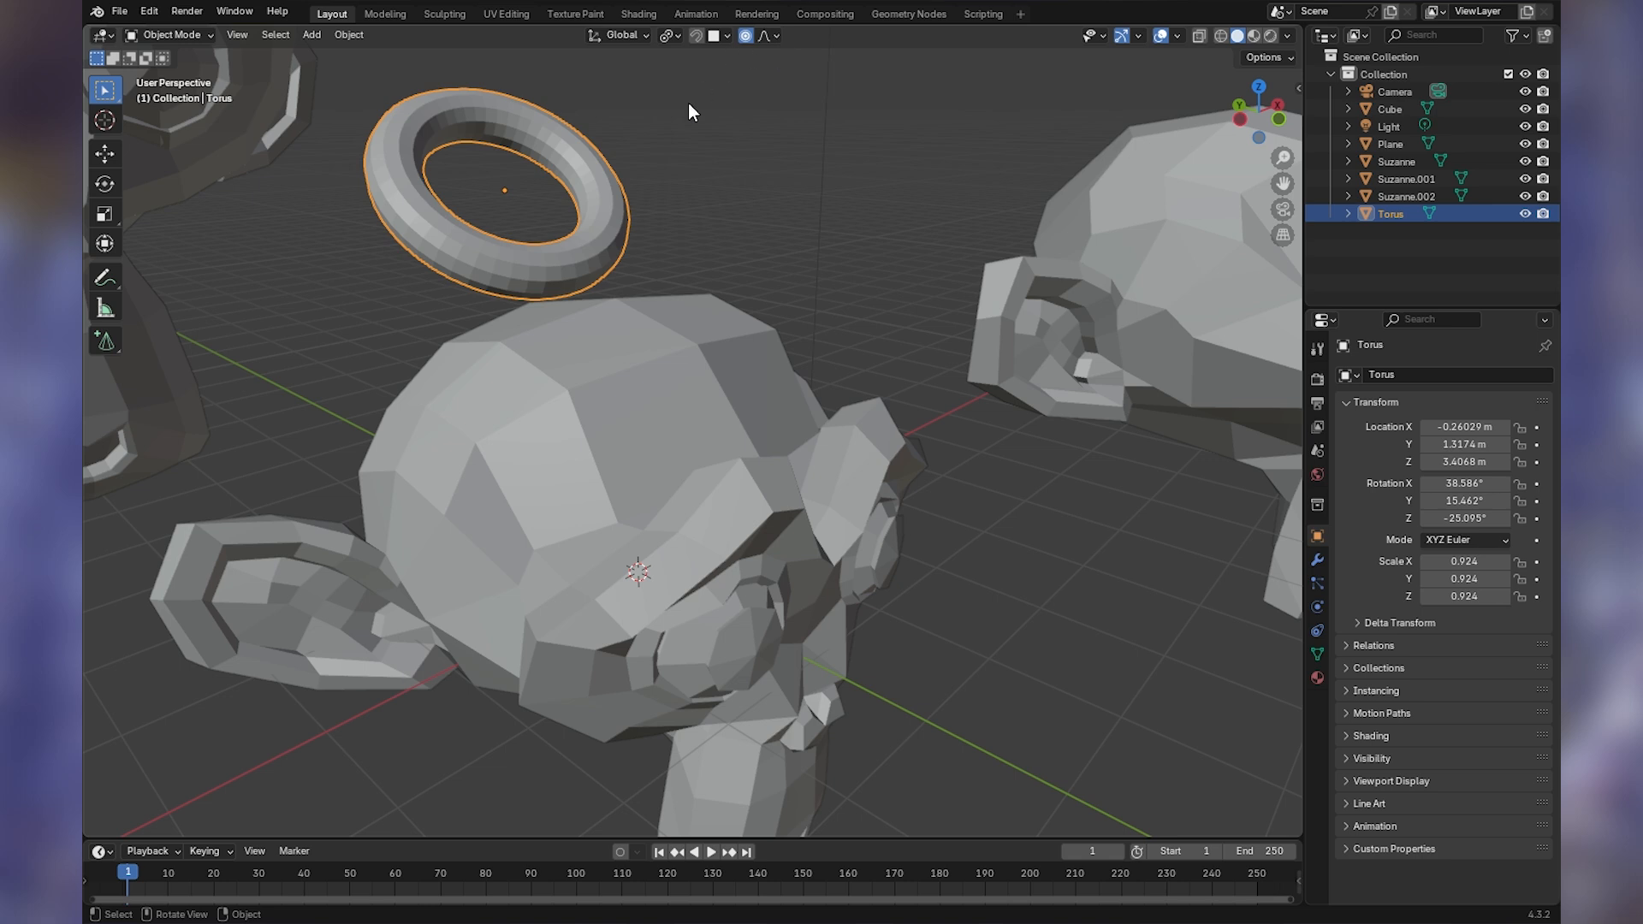
# - Switch the torus from Object Mode to Edit Mode
pyautogui.keyDown('shift'); pyautogui.moveTo(617, 150); pyautogui.dragTo(799, 305, button='middle'); pyautogui.keyUp('shift')
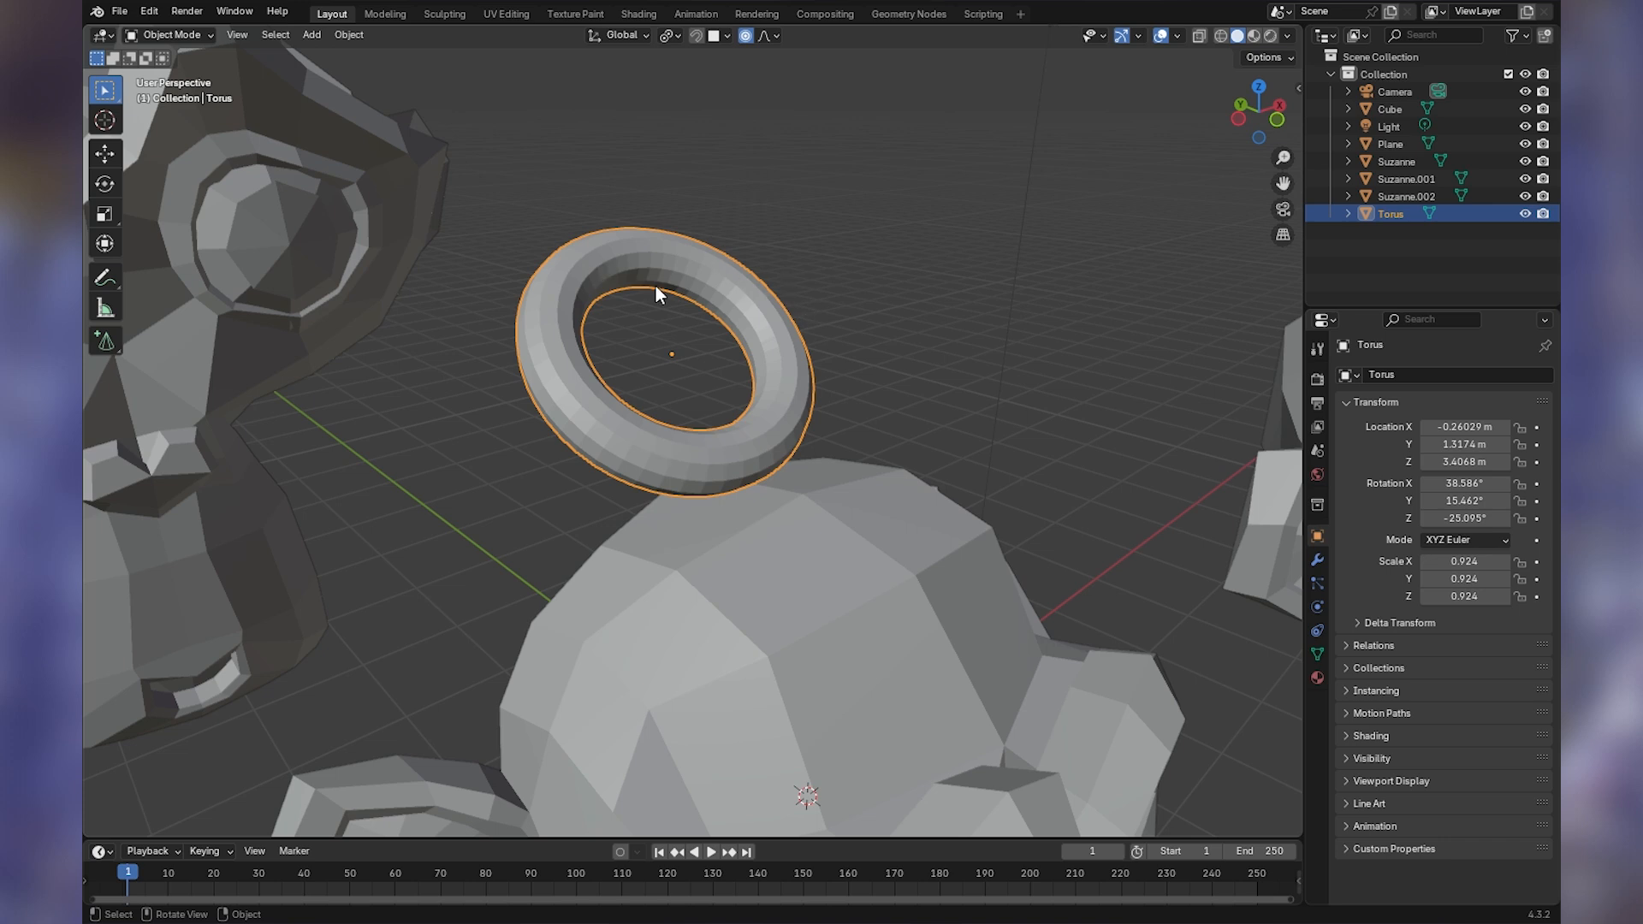
pyautogui.press('Tab')
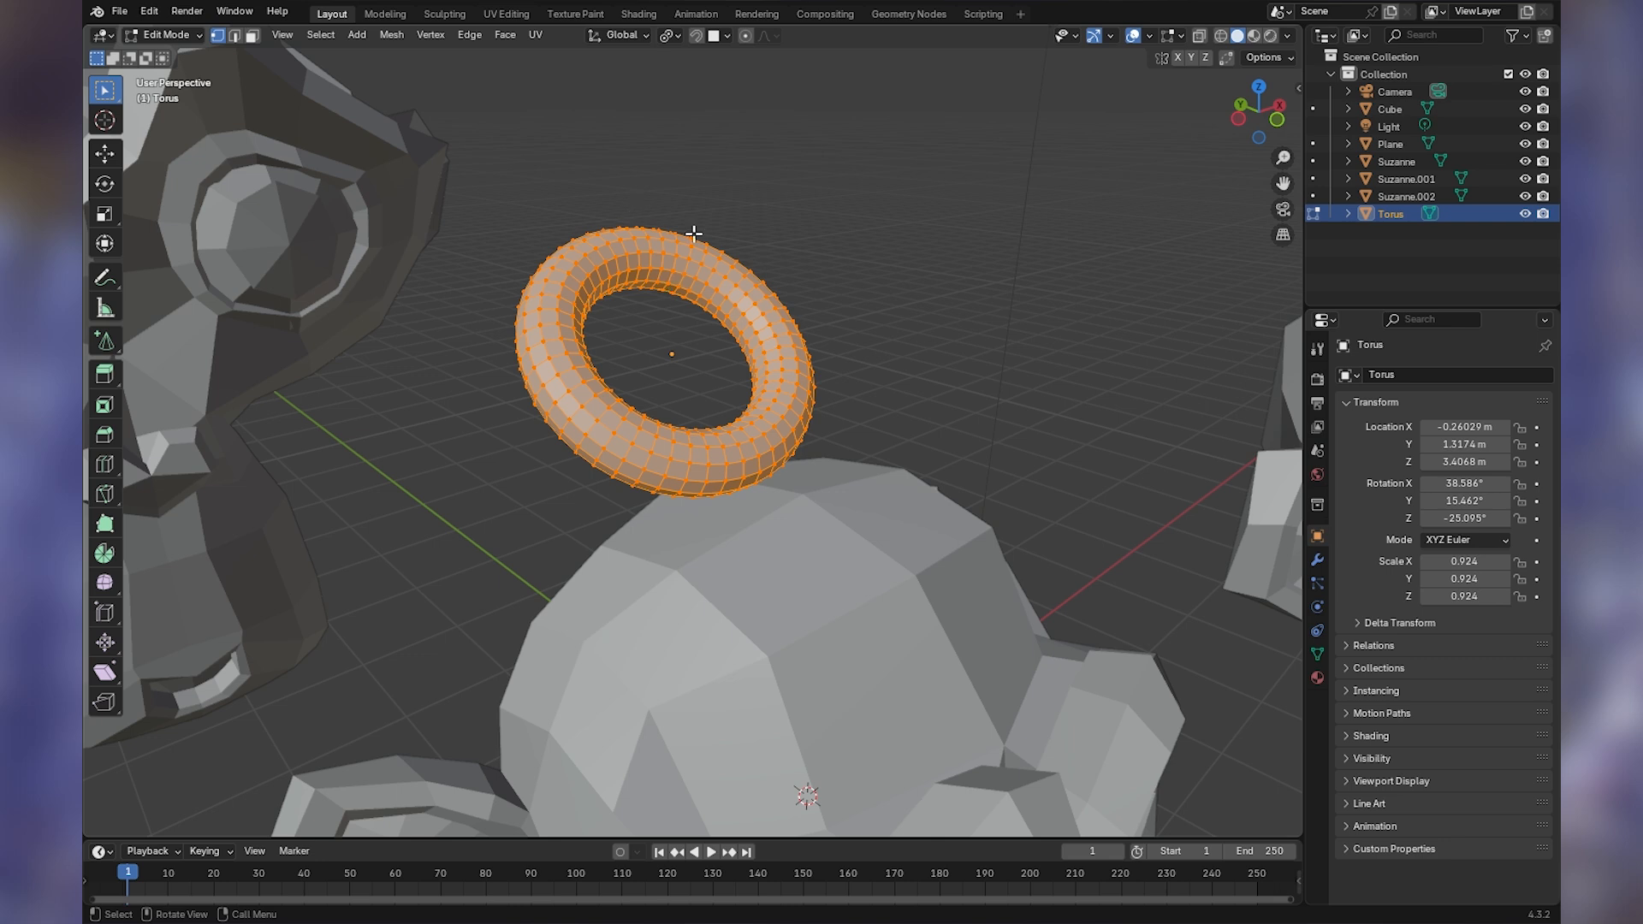
pyautogui.press('Tab')
pyautogui.click(169, 34)
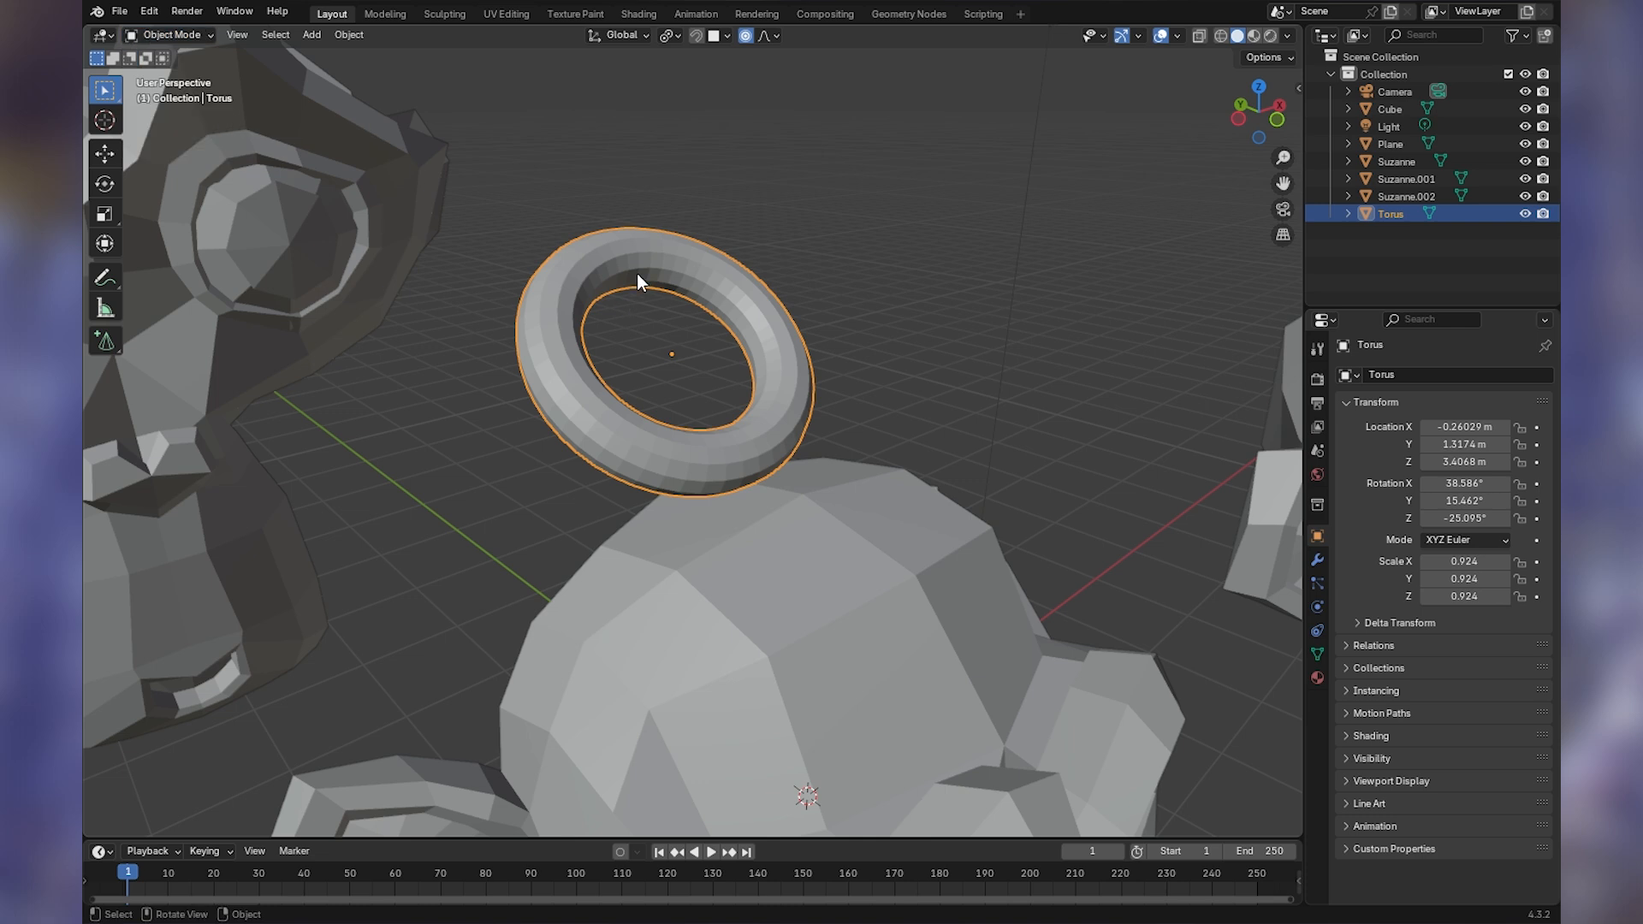
pyautogui.click(190, 36)
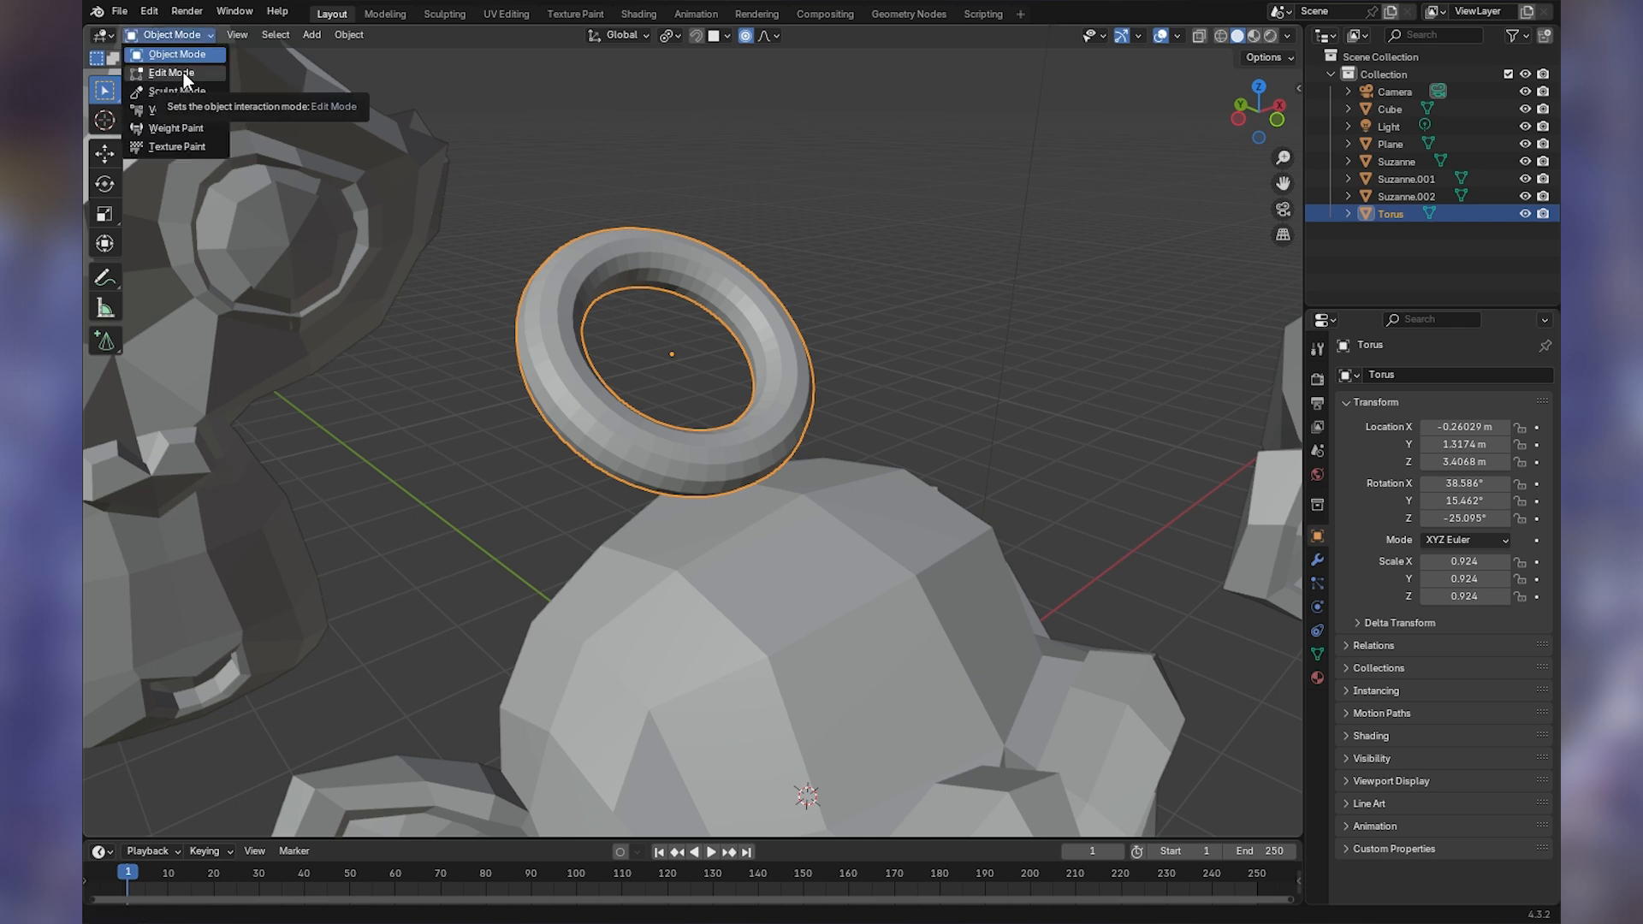
pyautogui.click(183, 72)
# - Select a single vertex on the torus's upper rim and try moving it without proportional editing
pyautogui.click(649, 240)
pyautogui.keyDown('ctrl'); pyautogui.moveTo(648, 249); pyautogui.dragTo(697, 319, button='middle'); pyautogui.keyUp('ctrl')
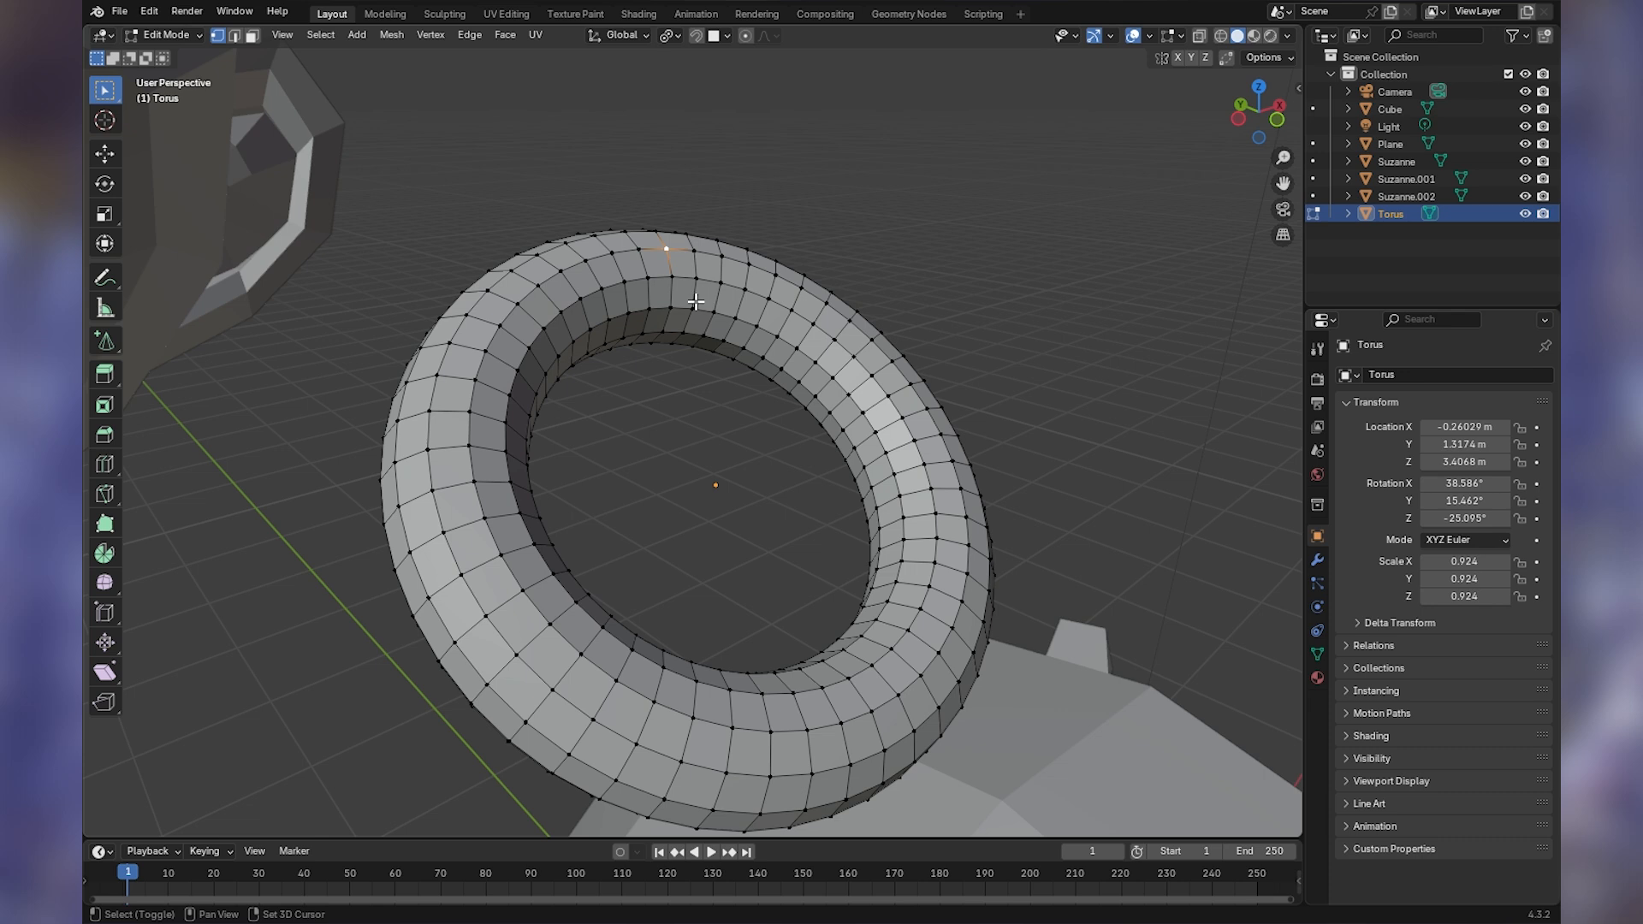
pyautogui.press('g')
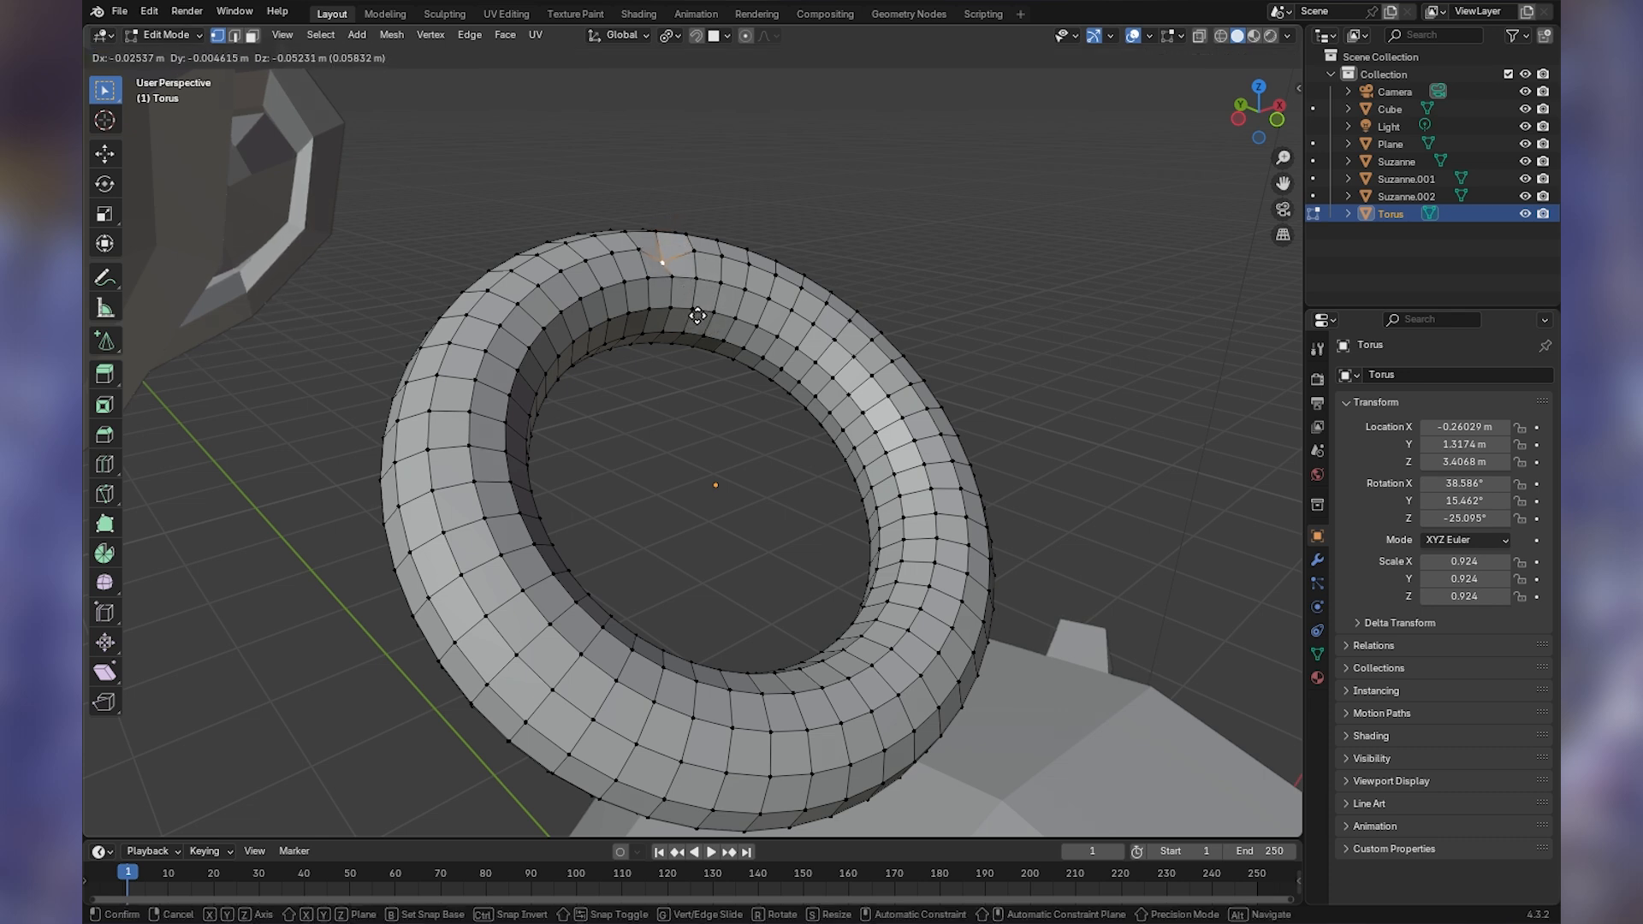
pyautogui.click(700, 313)
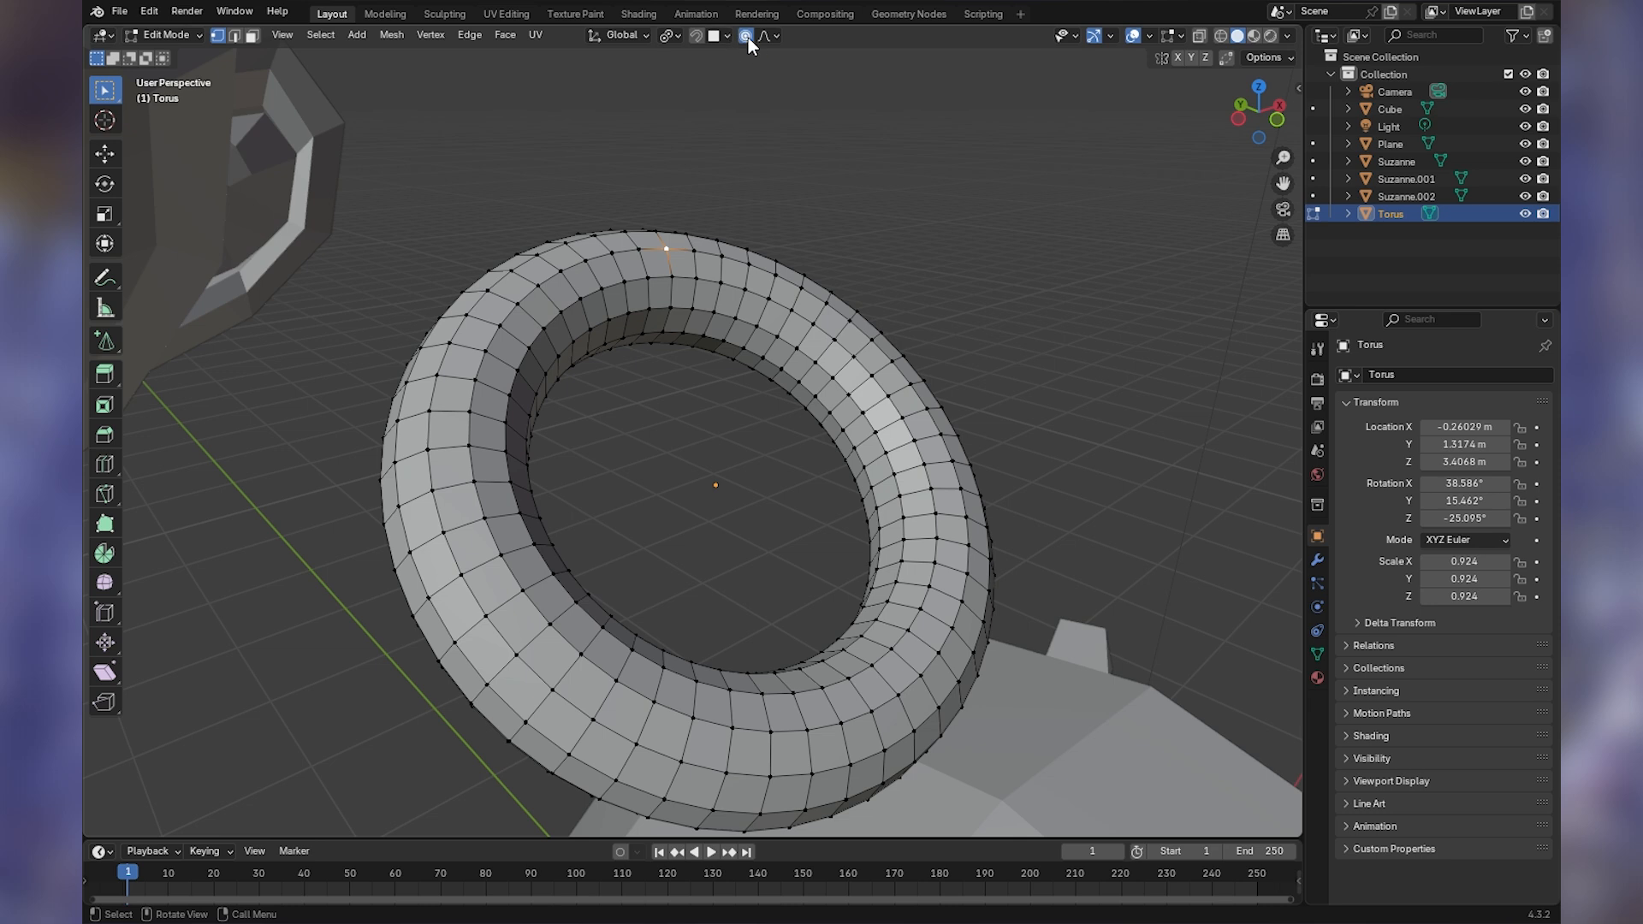
# - Turn on proportional editing with Smooth falloff and try moving the vertex with the influence size reduced to about 0.909 m
pyautogui.press('g')
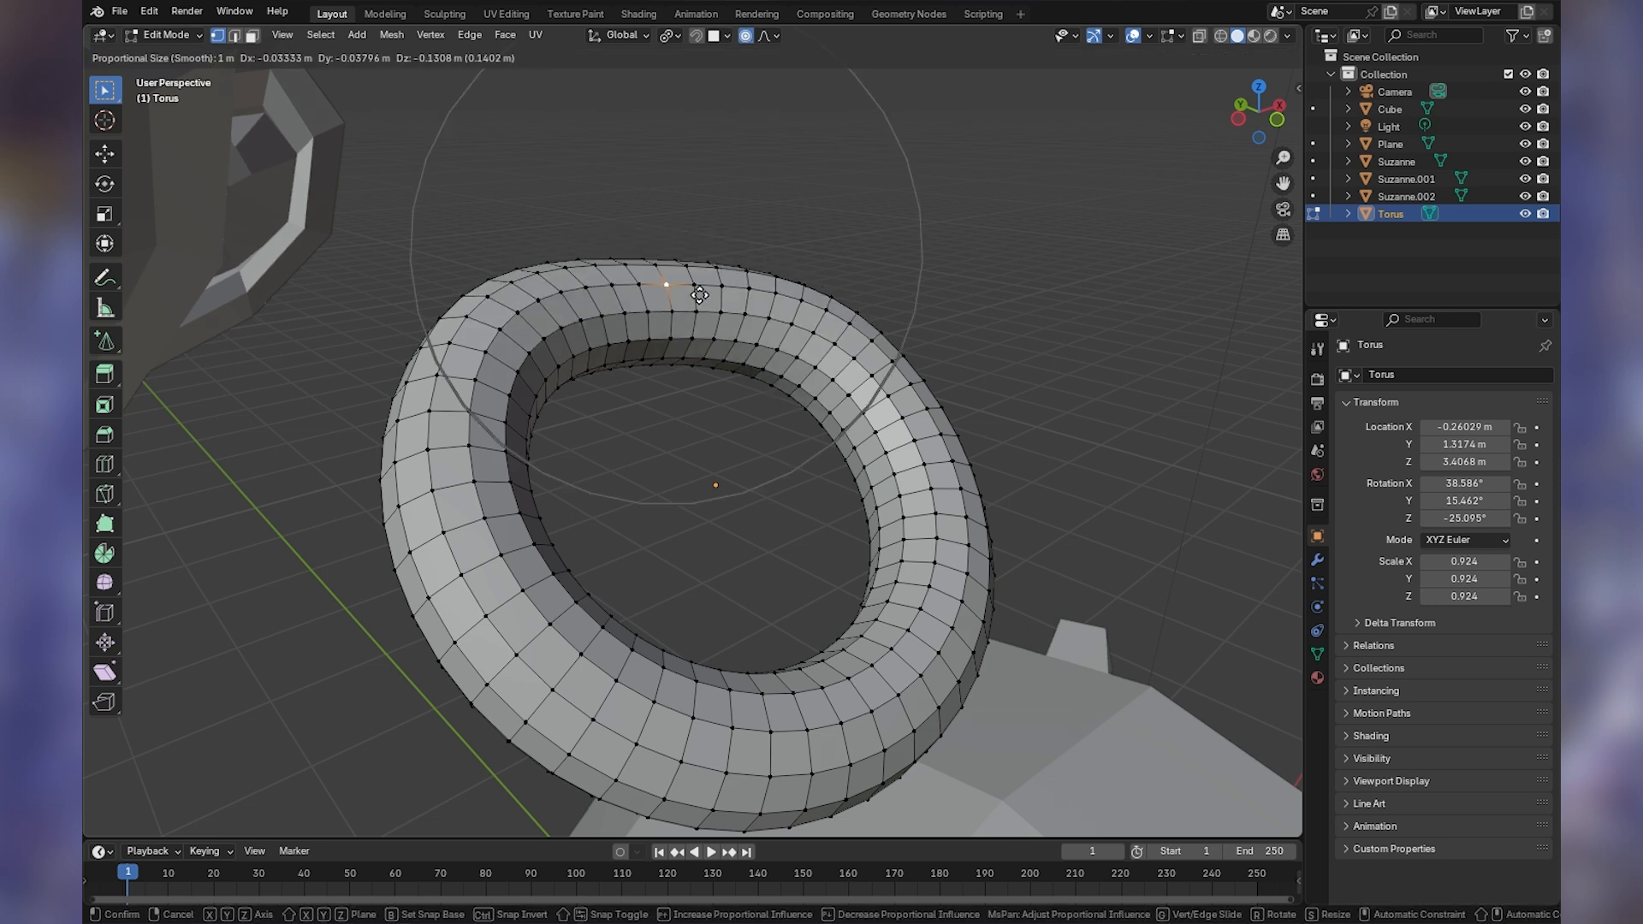
pyautogui.scroll(1, 706, 257)
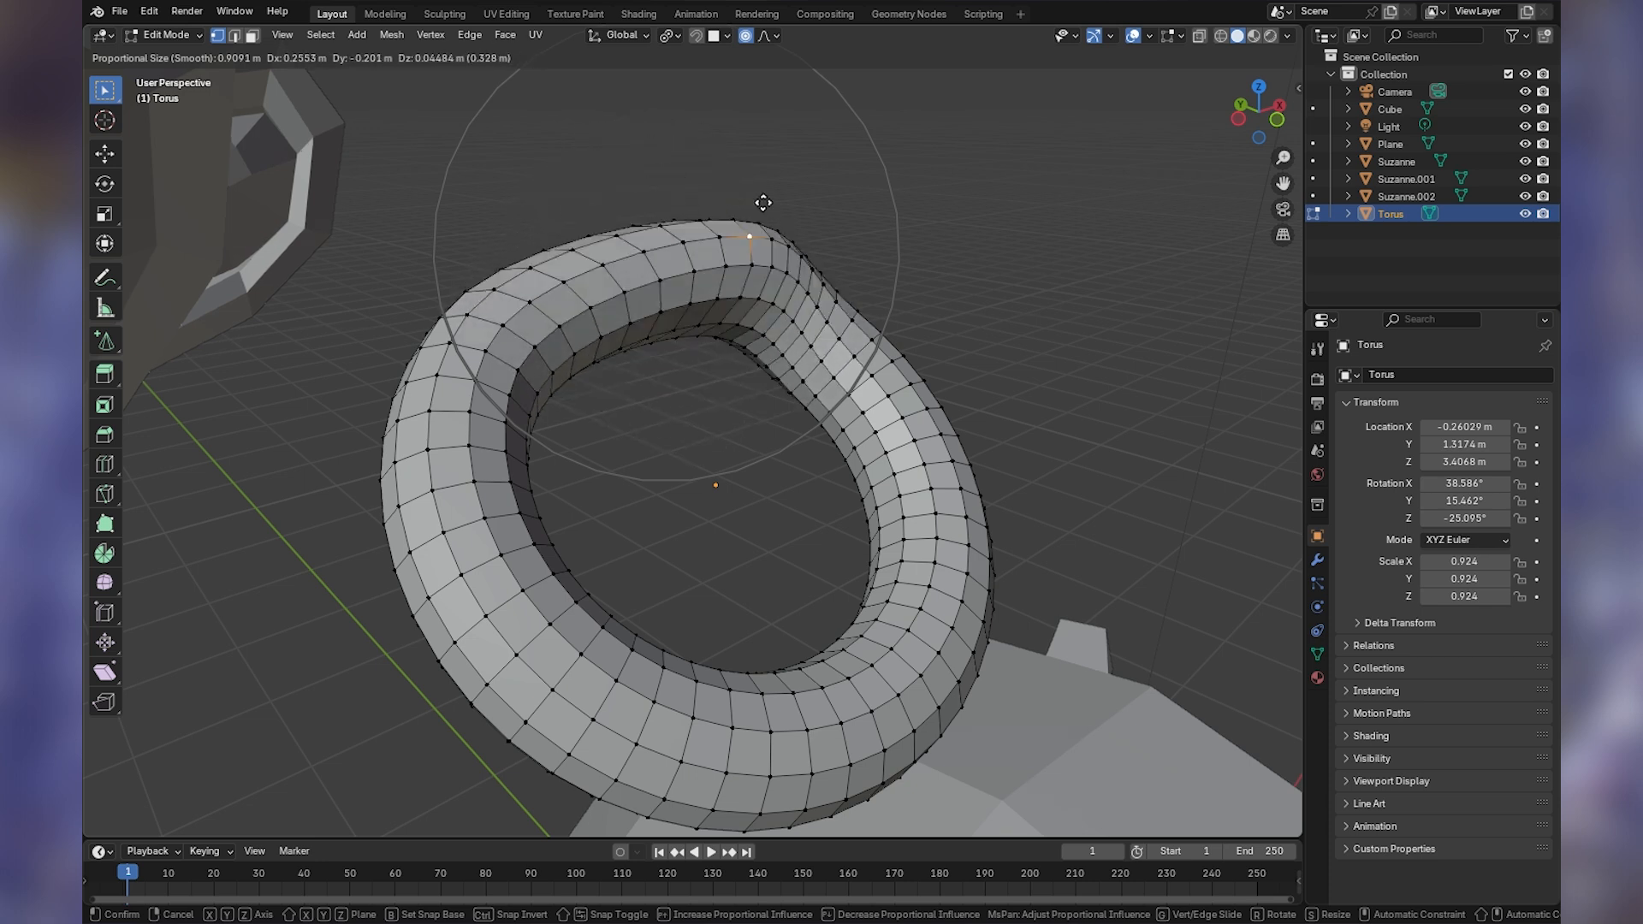
pyautogui.press('Escape')
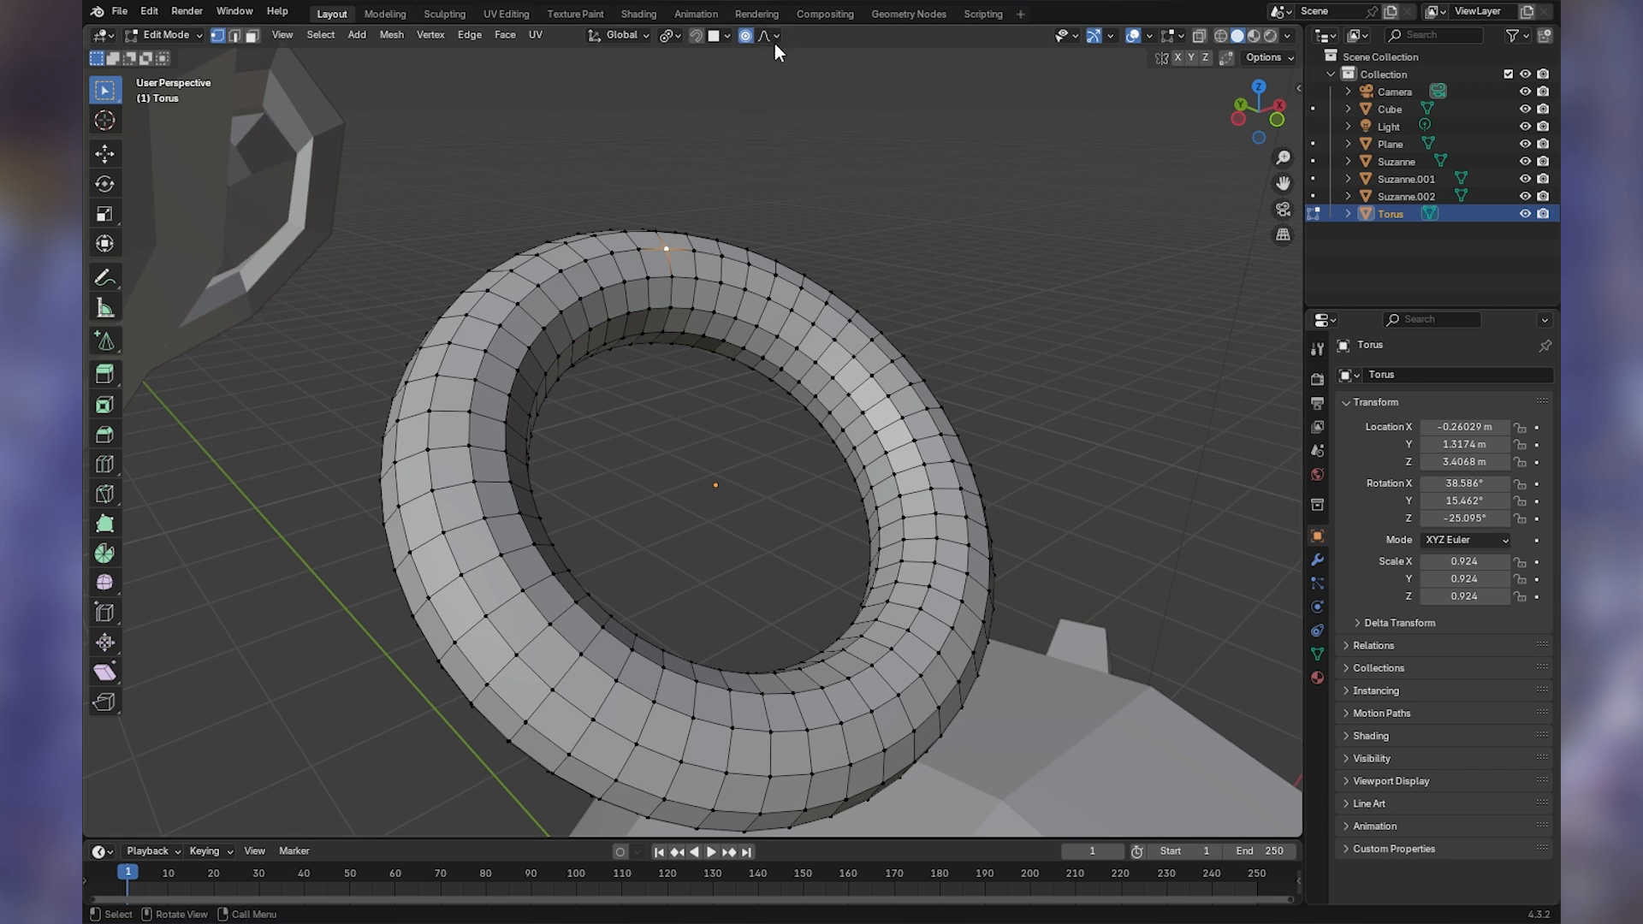
# - Set the proportional editing falloff to Constant and try moving the torus vertex with the influence size raised to about 1.331 m
pyautogui.click(773, 35)
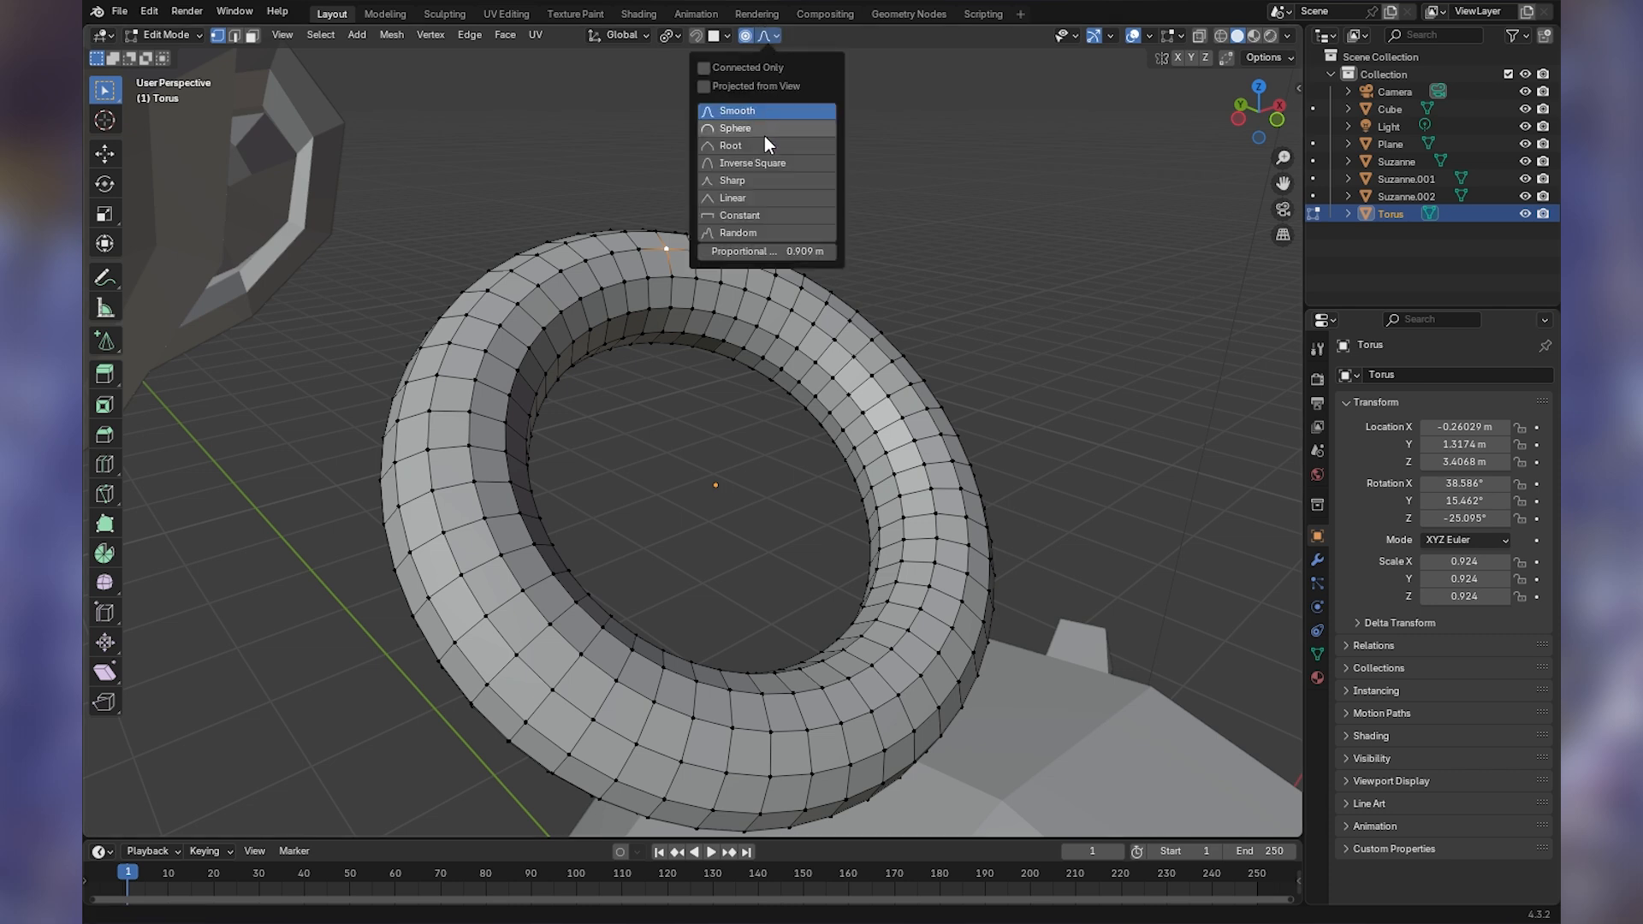
pyautogui.click(763, 180)
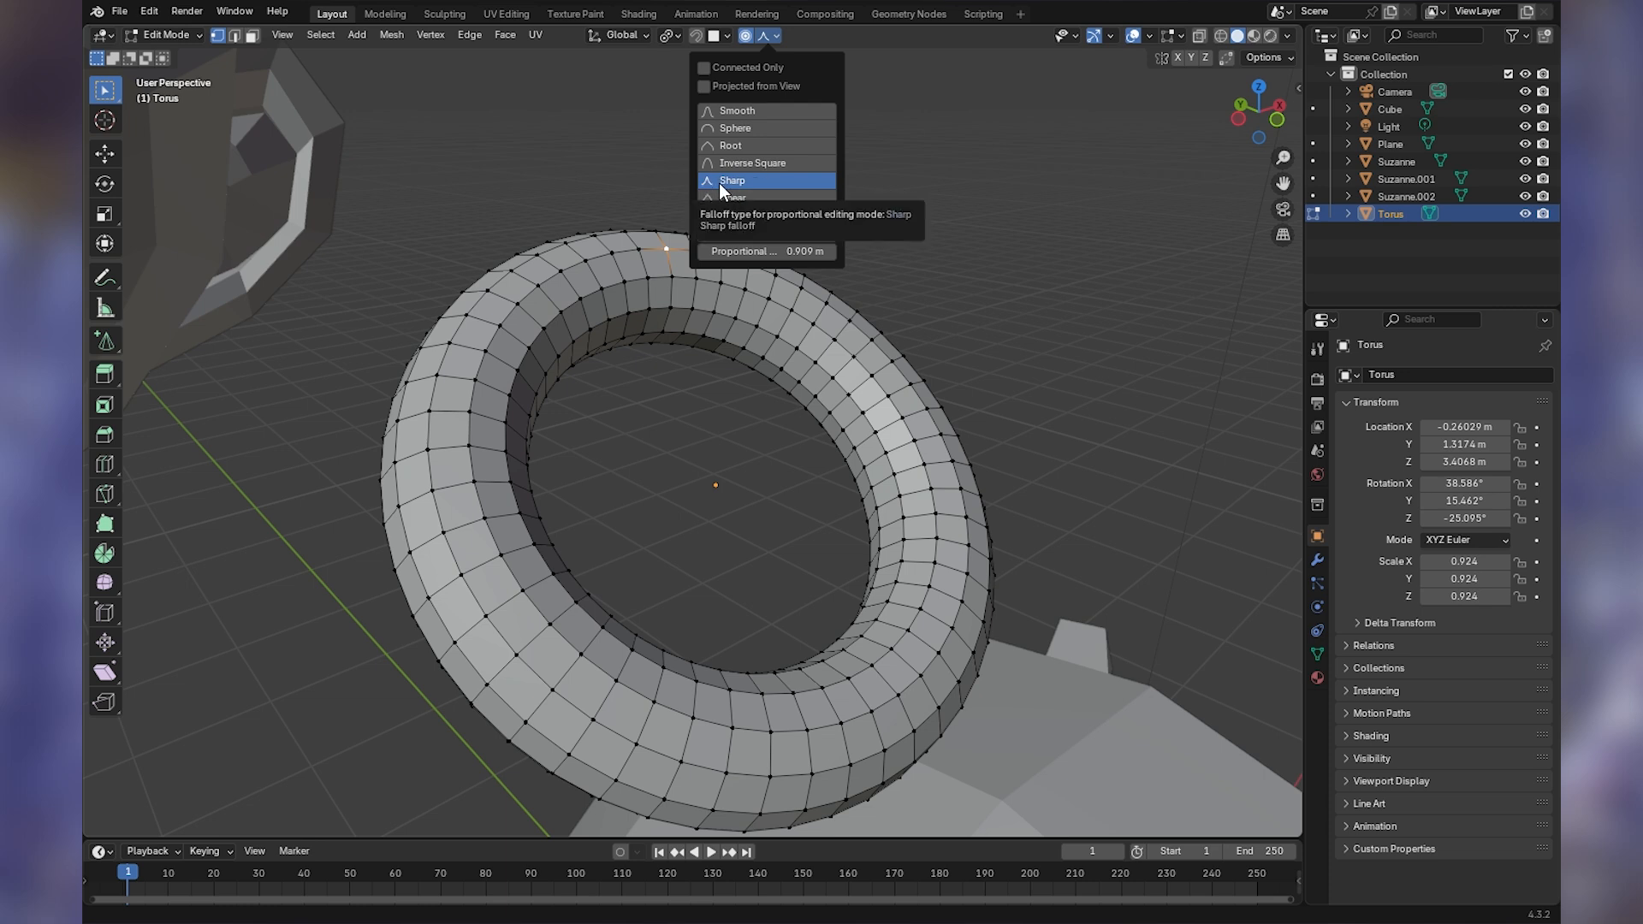
pyautogui.click(754, 215)
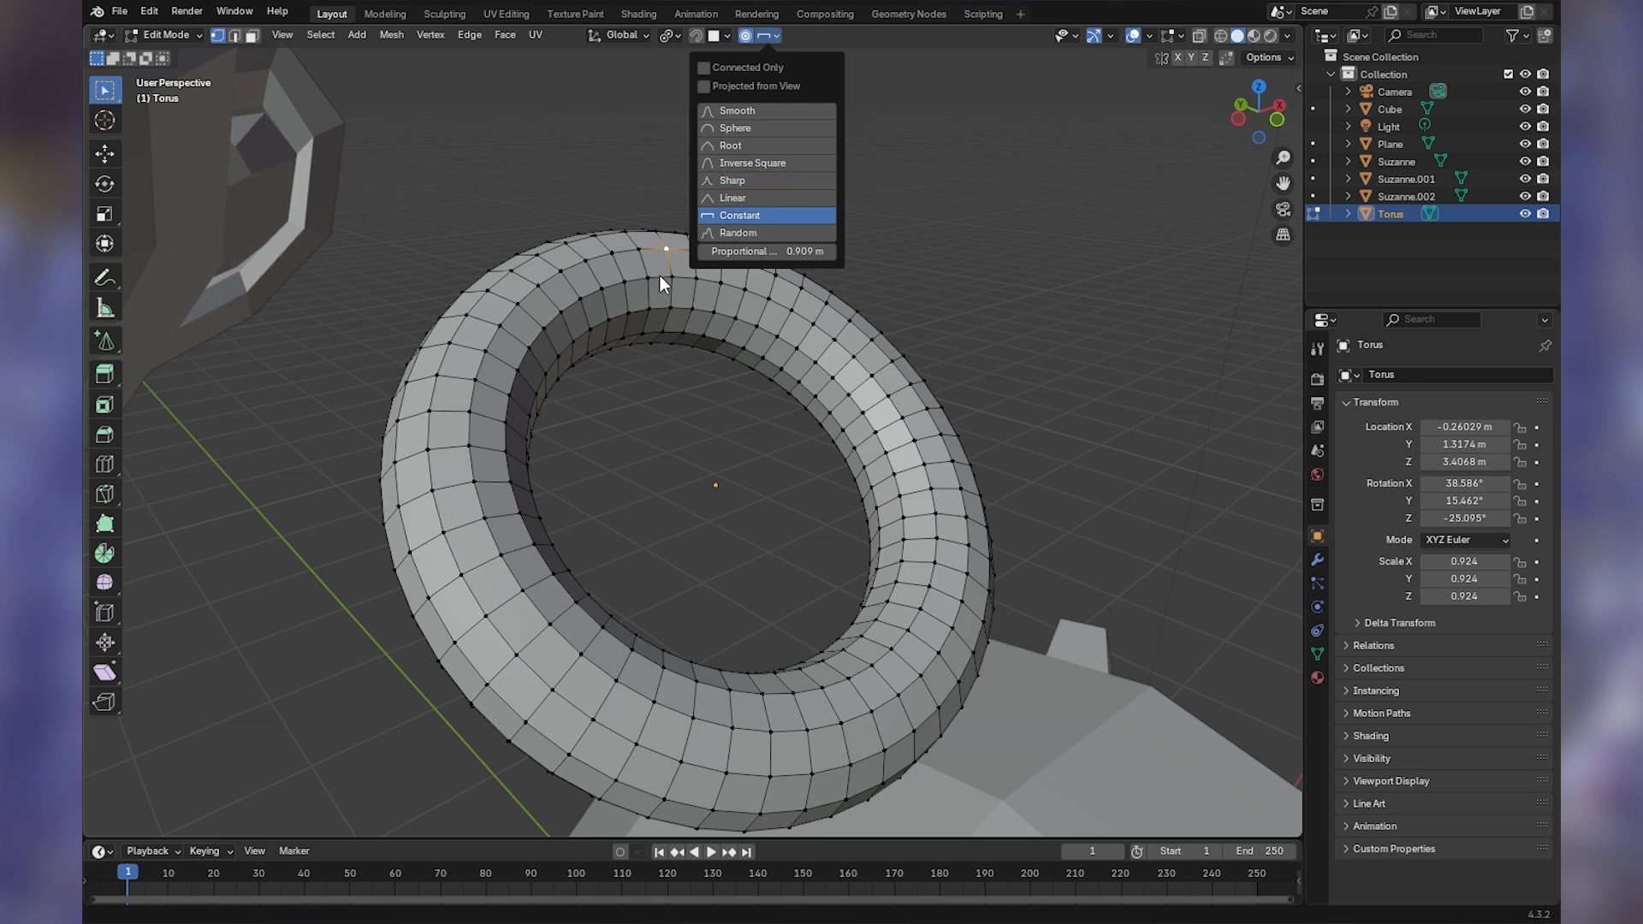
pyautogui.press('g')
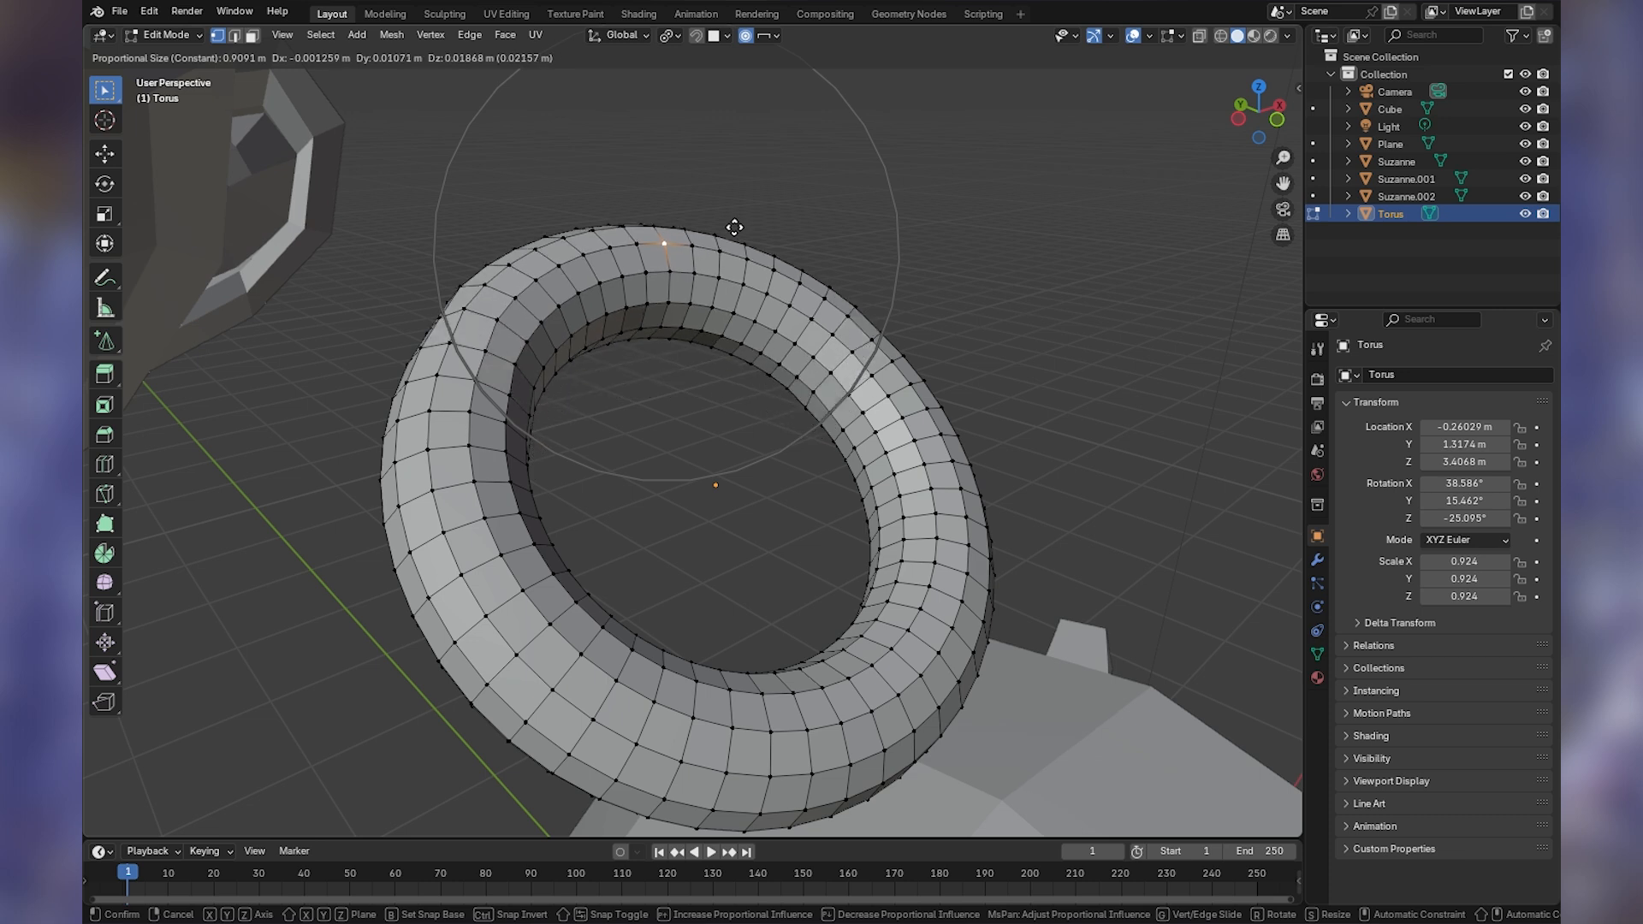
pyautogui.scroll(-3, 730, 186)
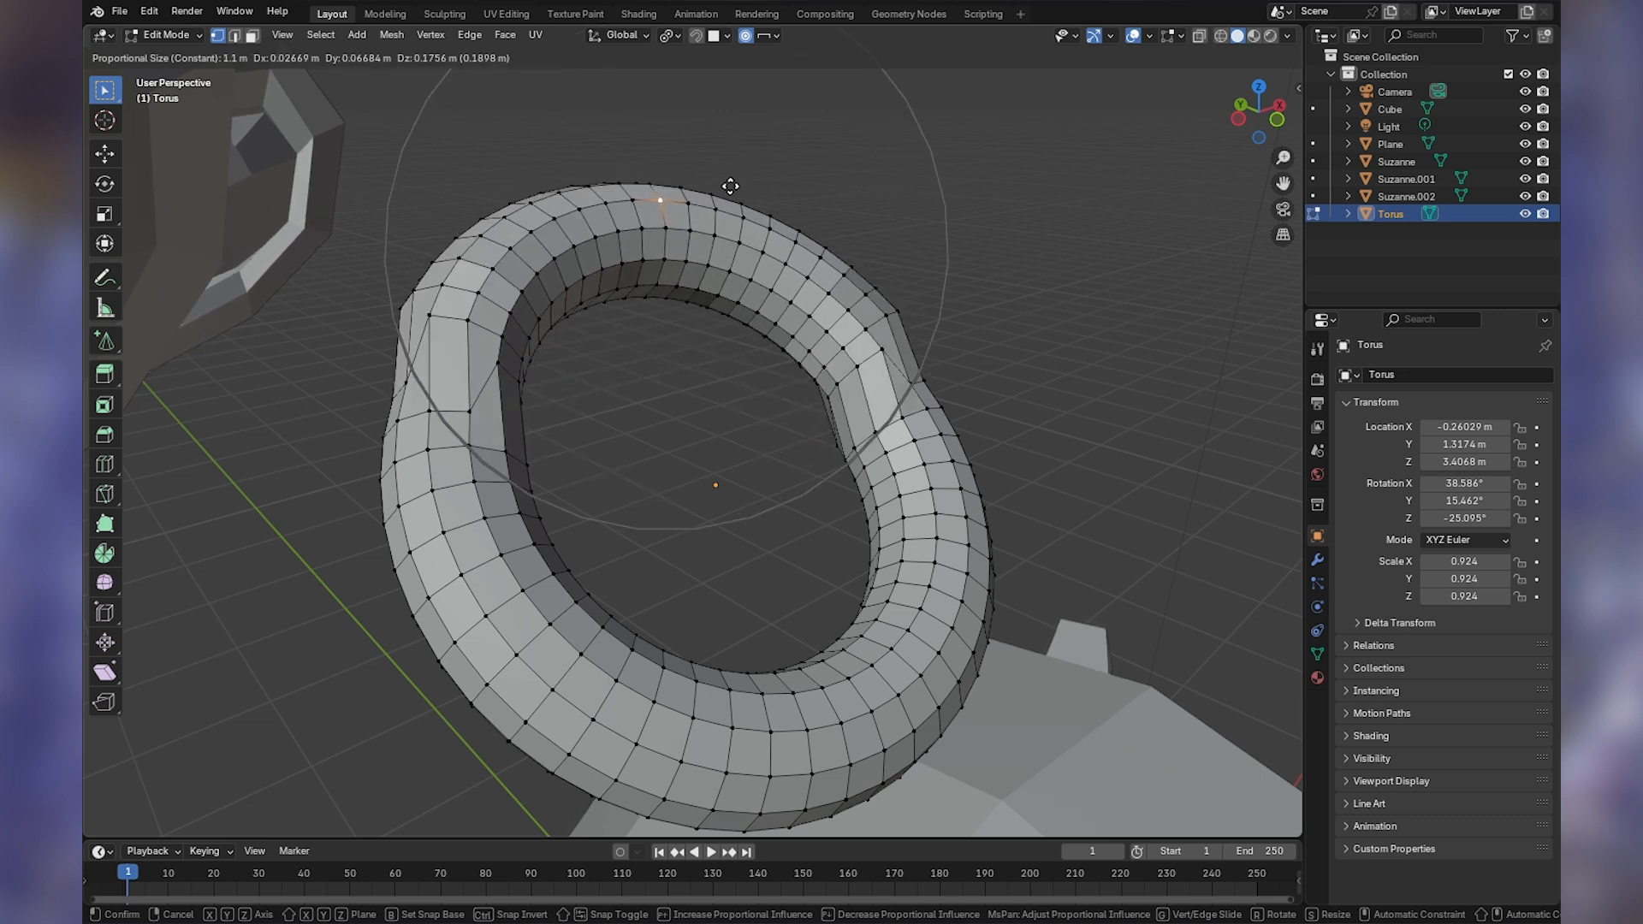
pyautogui.scroll(-1, 730, 190)
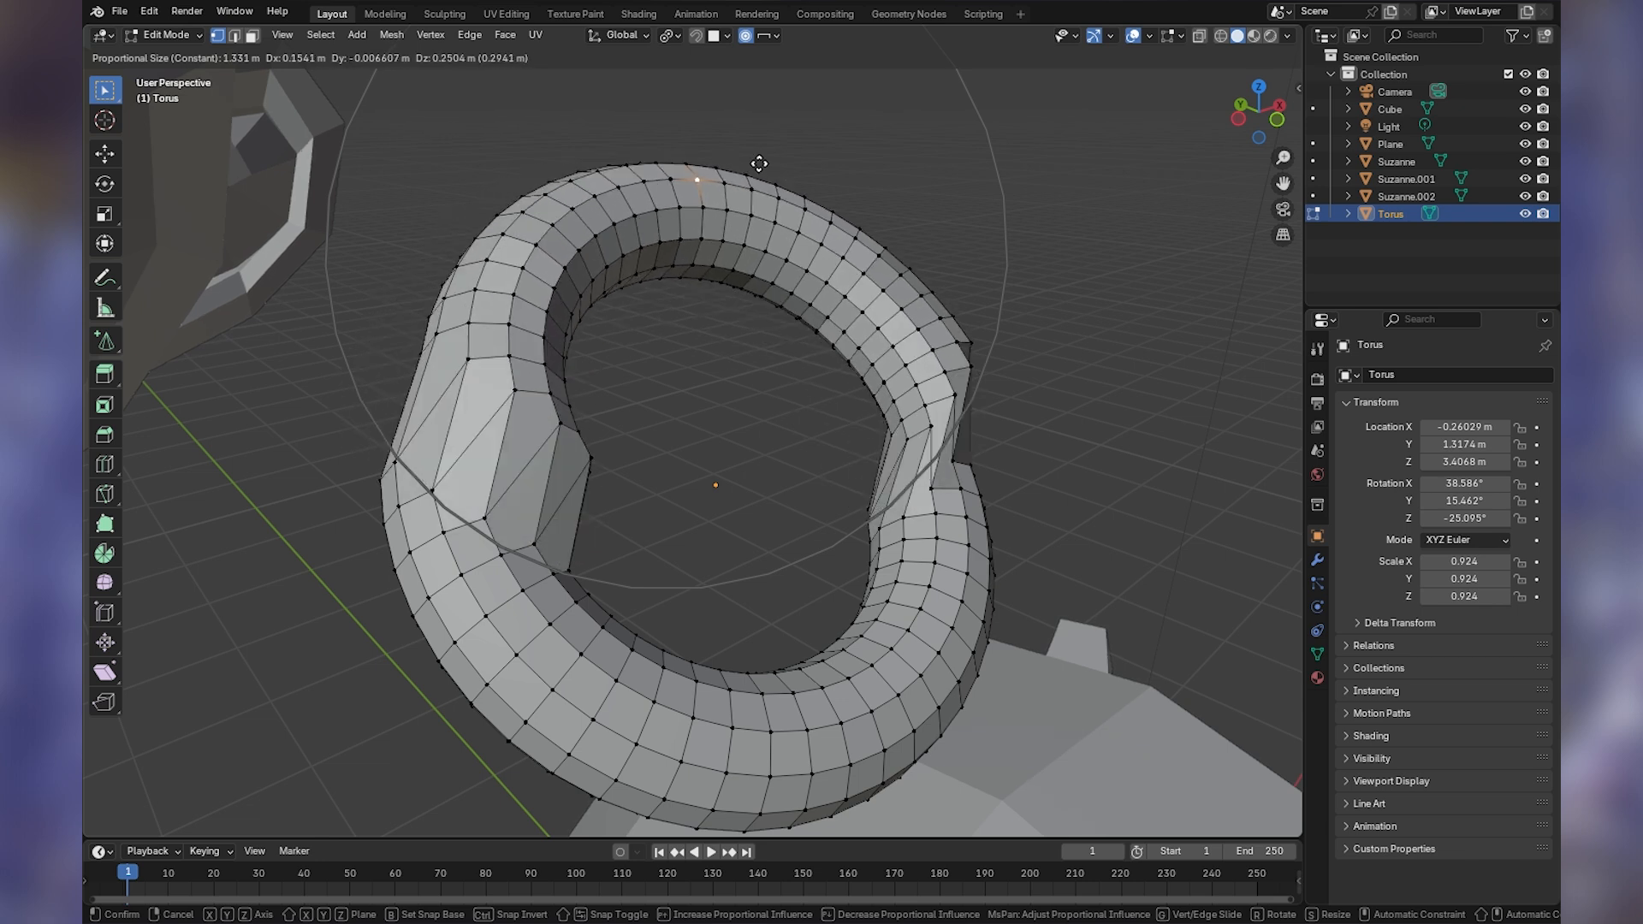
pyautogui.rightClick(759, 162)
# - Set the proportional editing falloff to Sphere and try moving the torus vertex with an influence size of 1 m
pyautogui.click(768, 35)
pyautogui.click(746, 128)
pyautogui.press('g')
pyautogui.scroll(2, 722, 256)
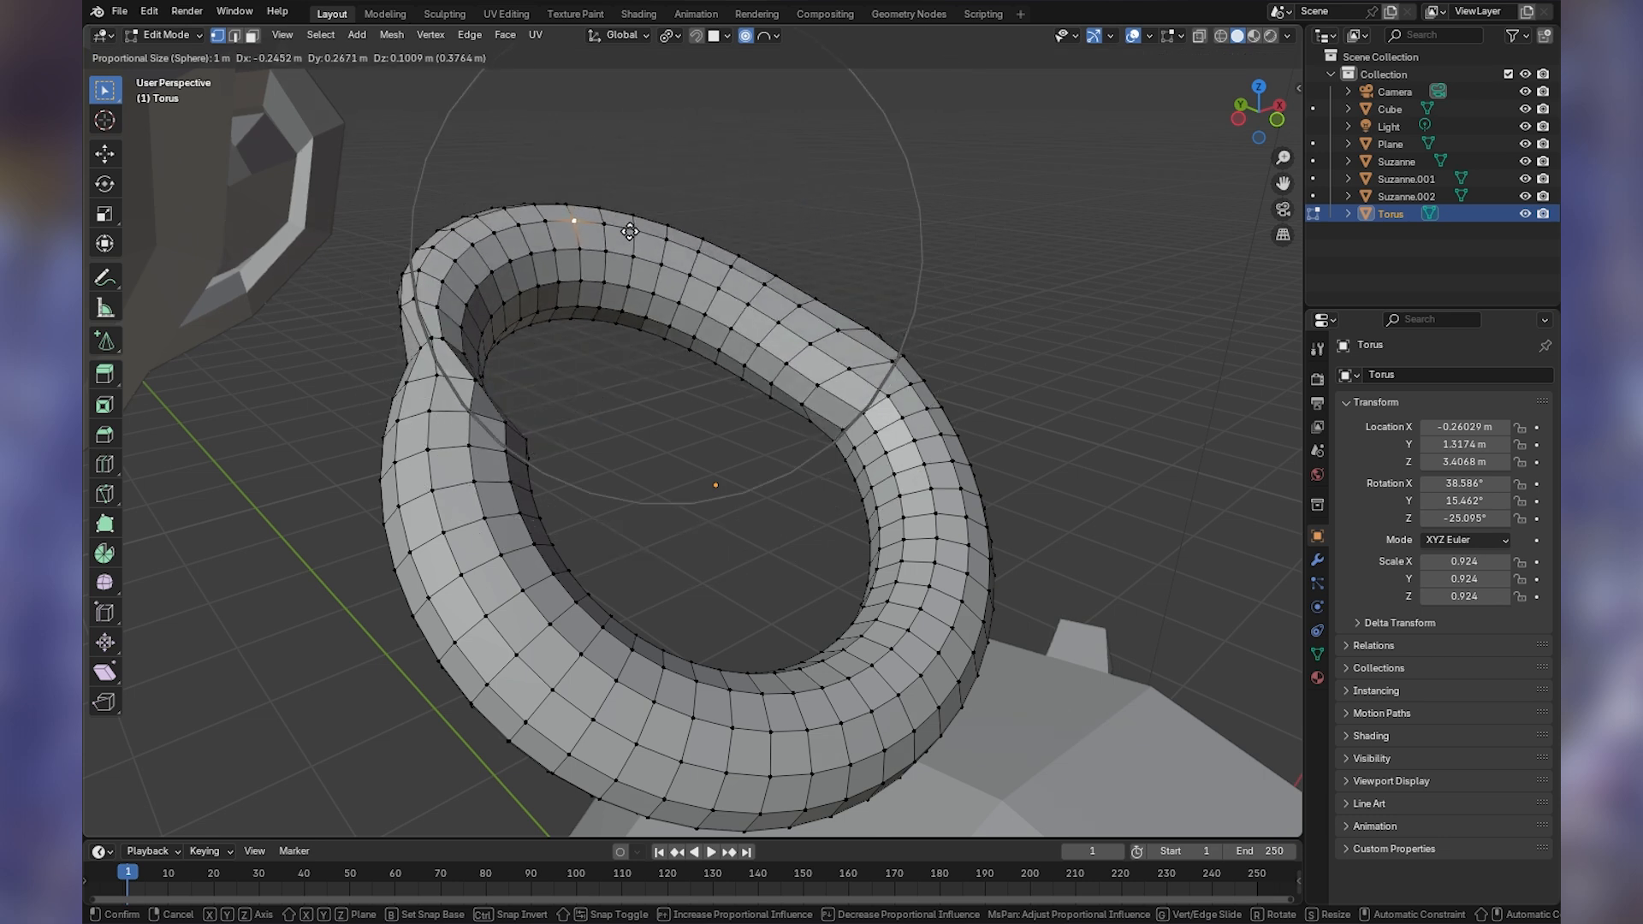
pyautogui.rightClick(727, 257)
# - Set the proportional editing falloff back to Smooth for another trial move and return the torus to Object Mode
pyautogui.click(768, 39)
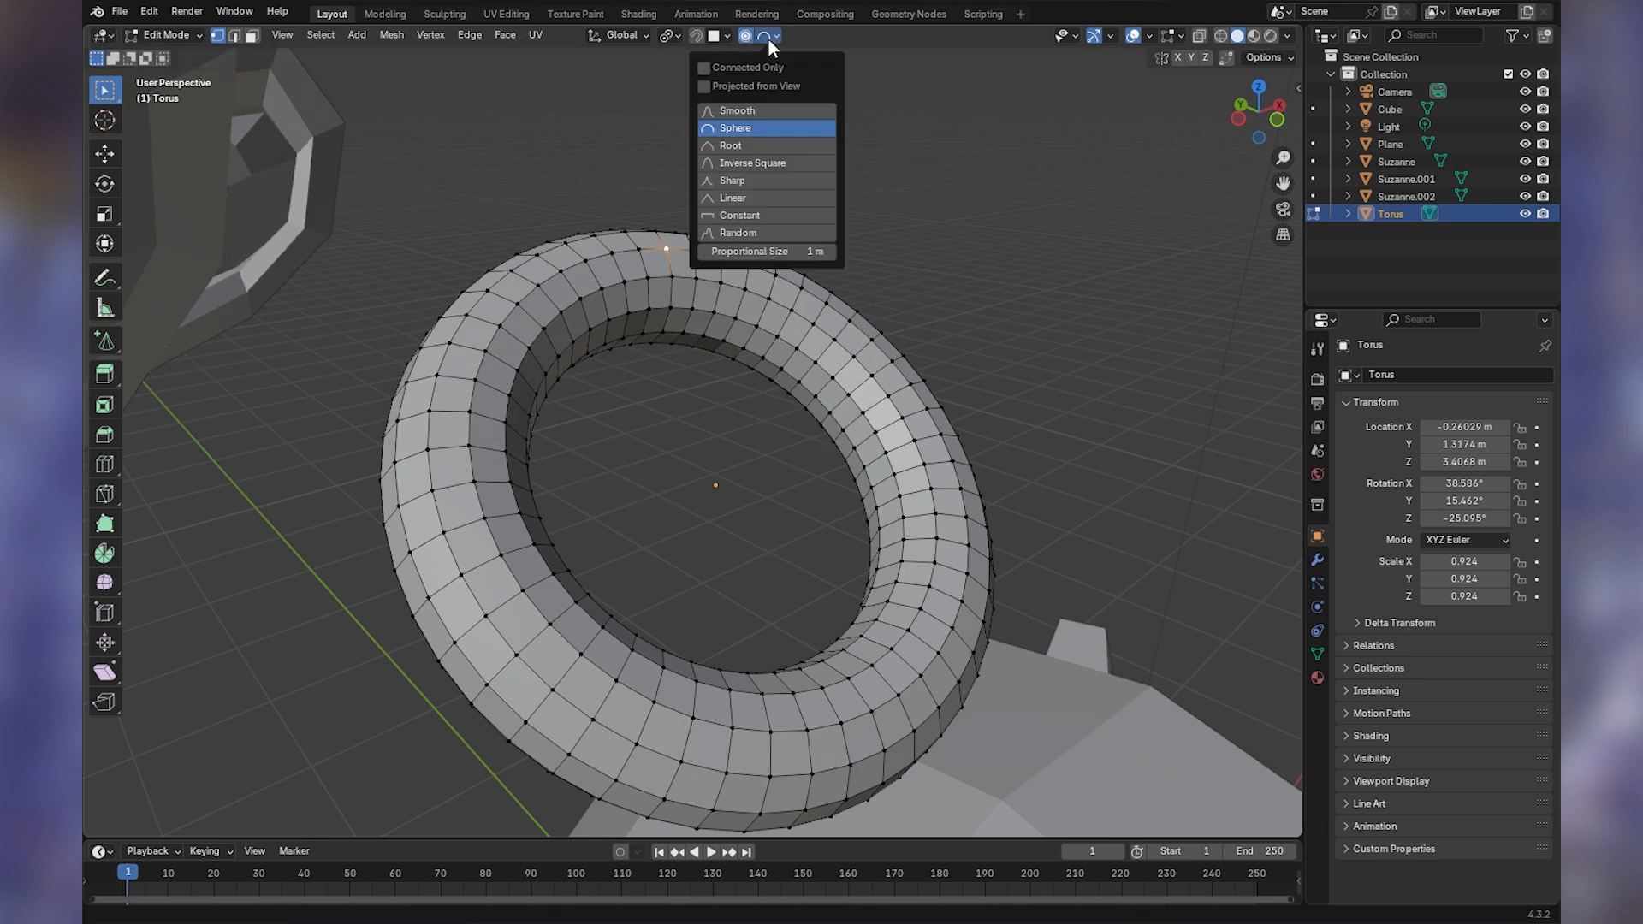
pyautogui.click(760, 110)
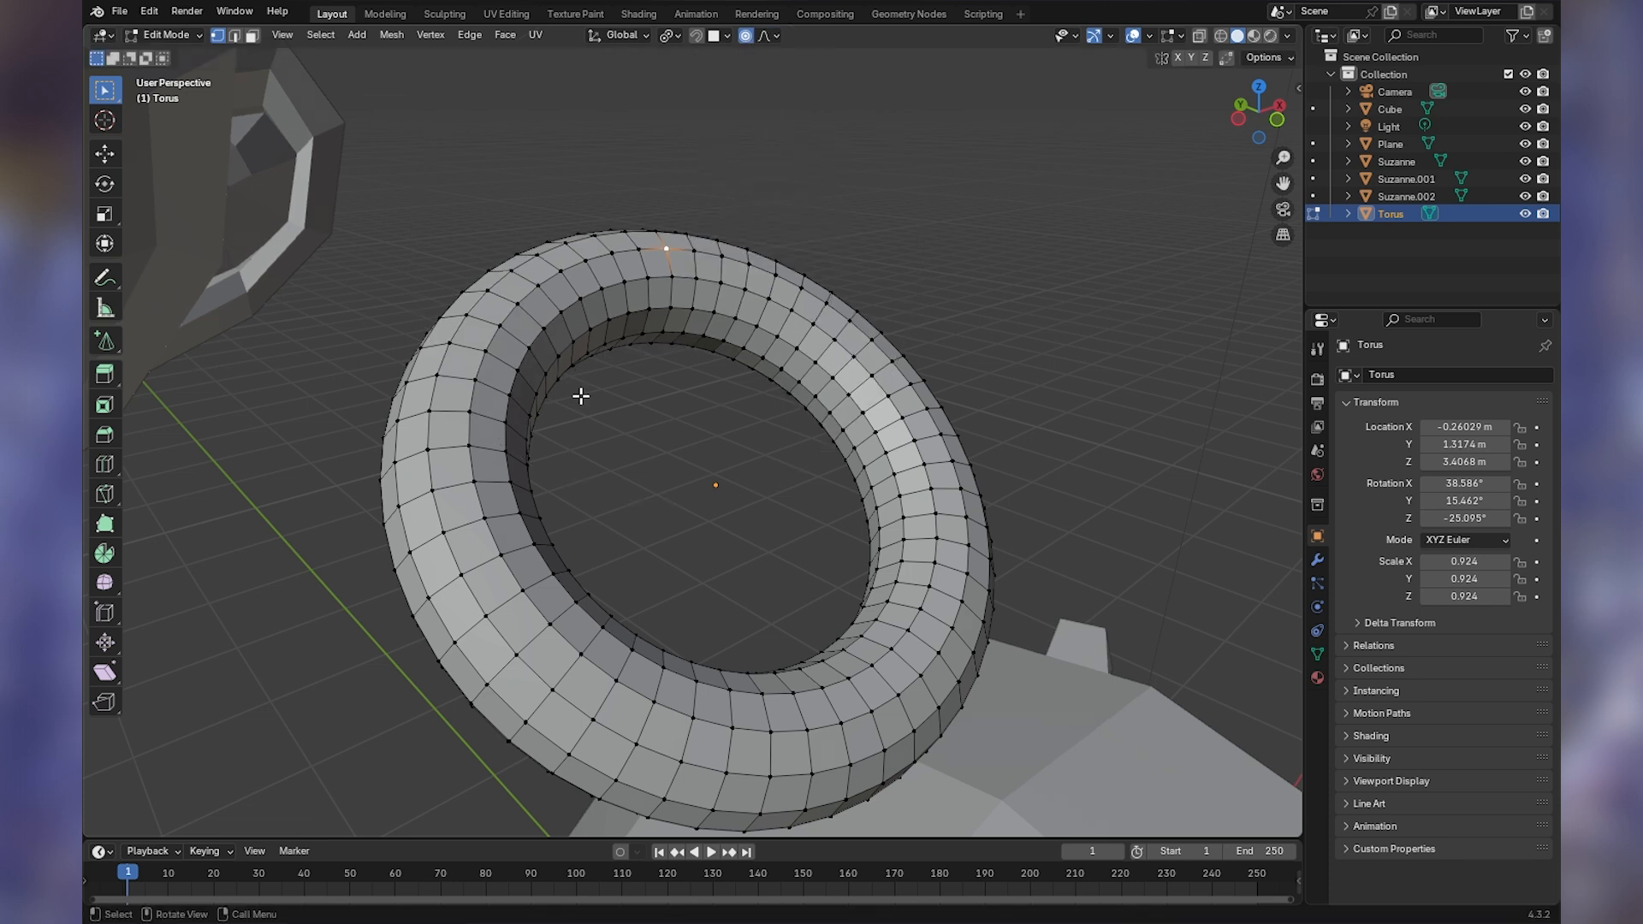
pyautogui.press('g')
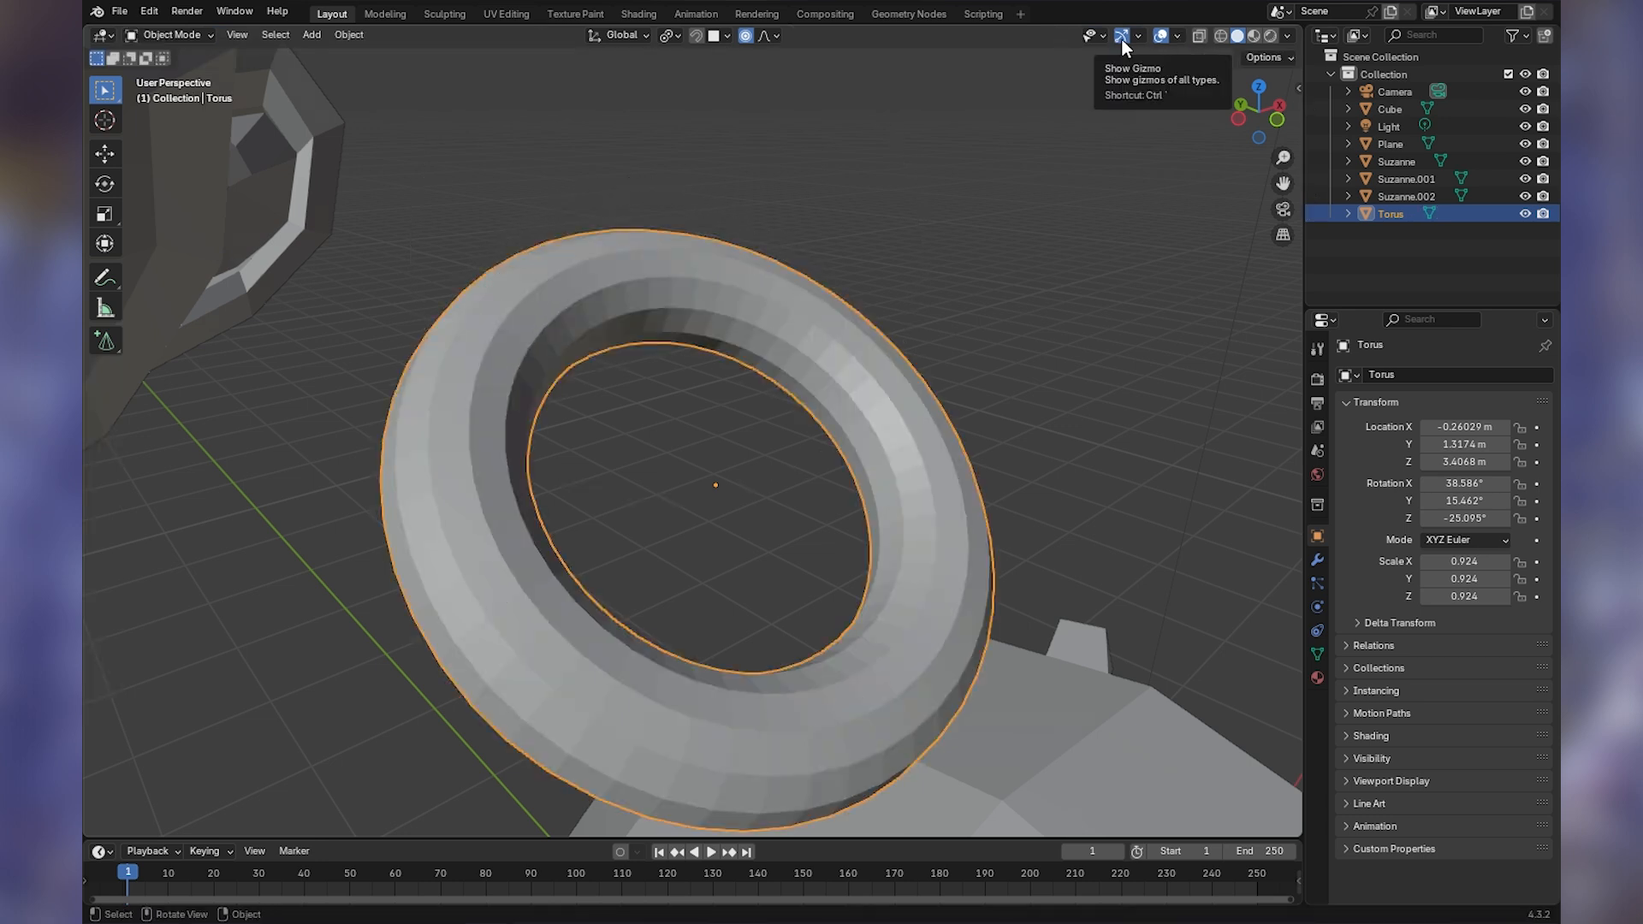
# - Orbit around the torus with the navigation gizmo and hide all viewport gizmos
pyautogui.moveTo(1251, 115); pyautogui.dragTo(972, 348)
pyautogui.moveTo(966, 286); pyautogui.dragTo(1027, 285, button='middle')
pyautogui.moveTo(1257, 109); pyautogui.dragTo(845, 255)
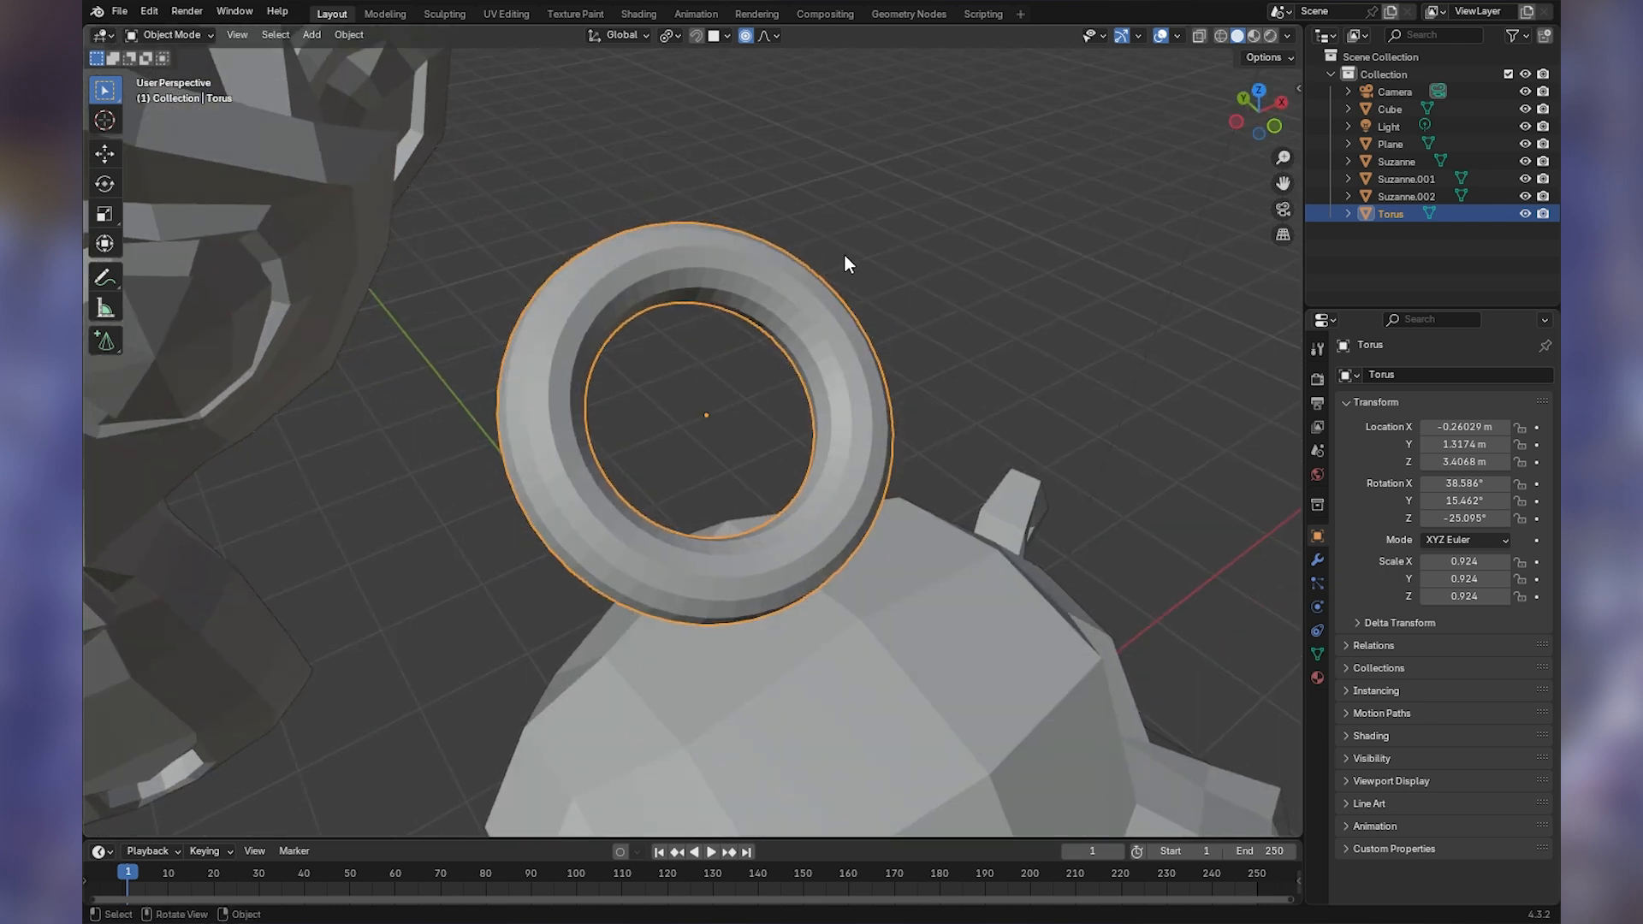
pyautogui.click(1117, 34)
pyautogui.click(1116, 34)
pyautogui.click(1116, 33)
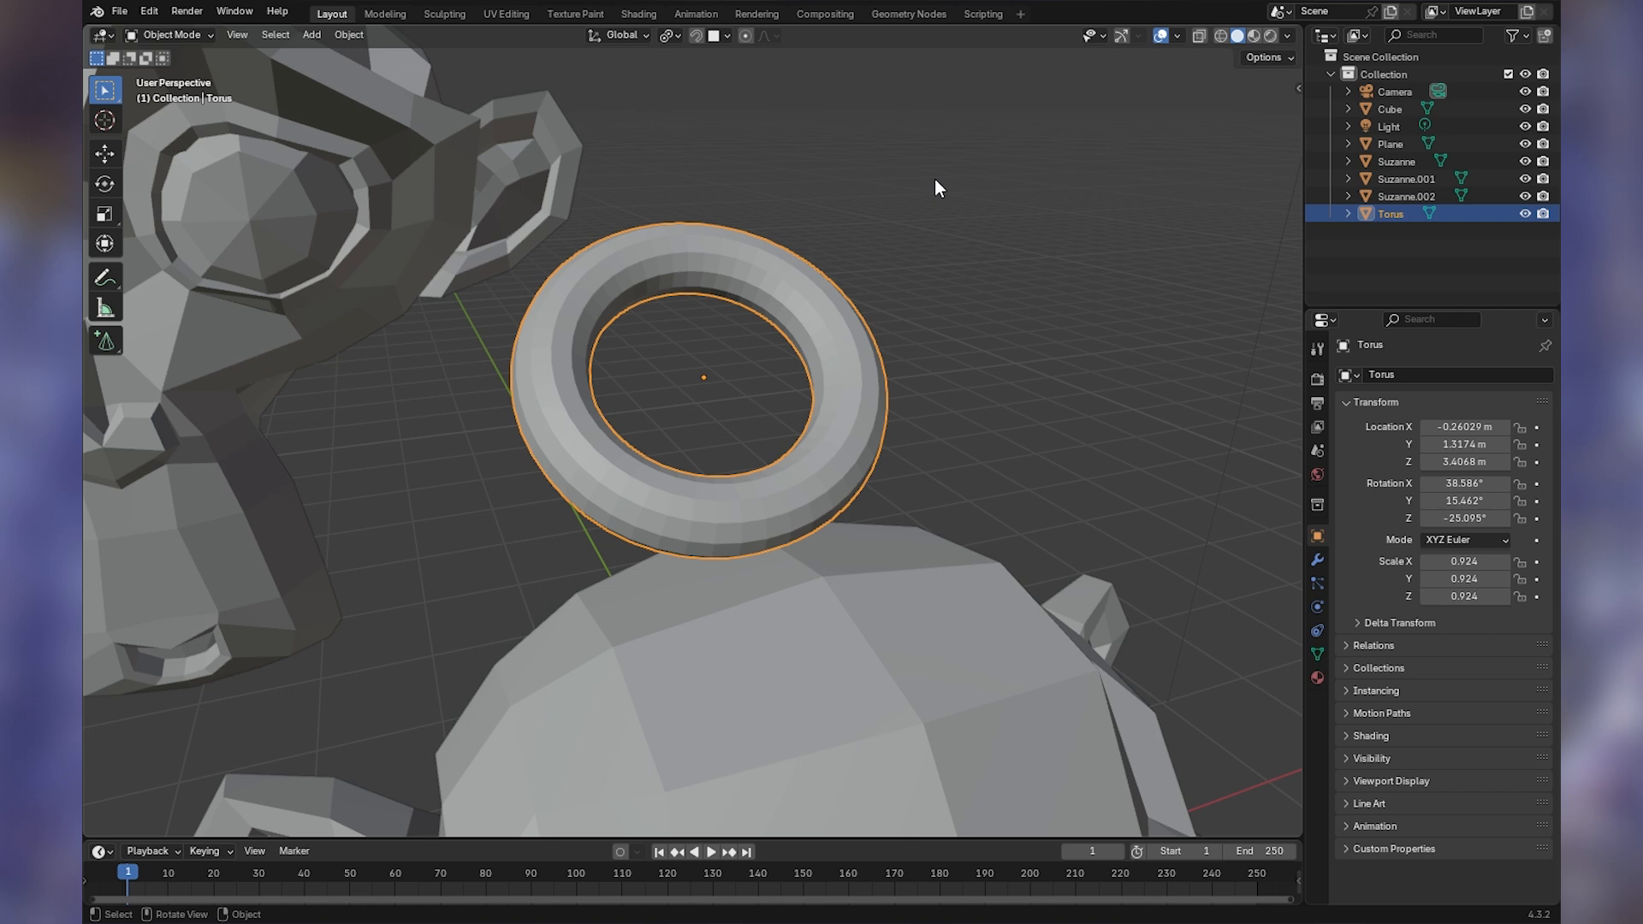
# - Hide all viewport overlays to view the bare objects from farther away, and show the overlays again
pyautogui.click(1161, 35)
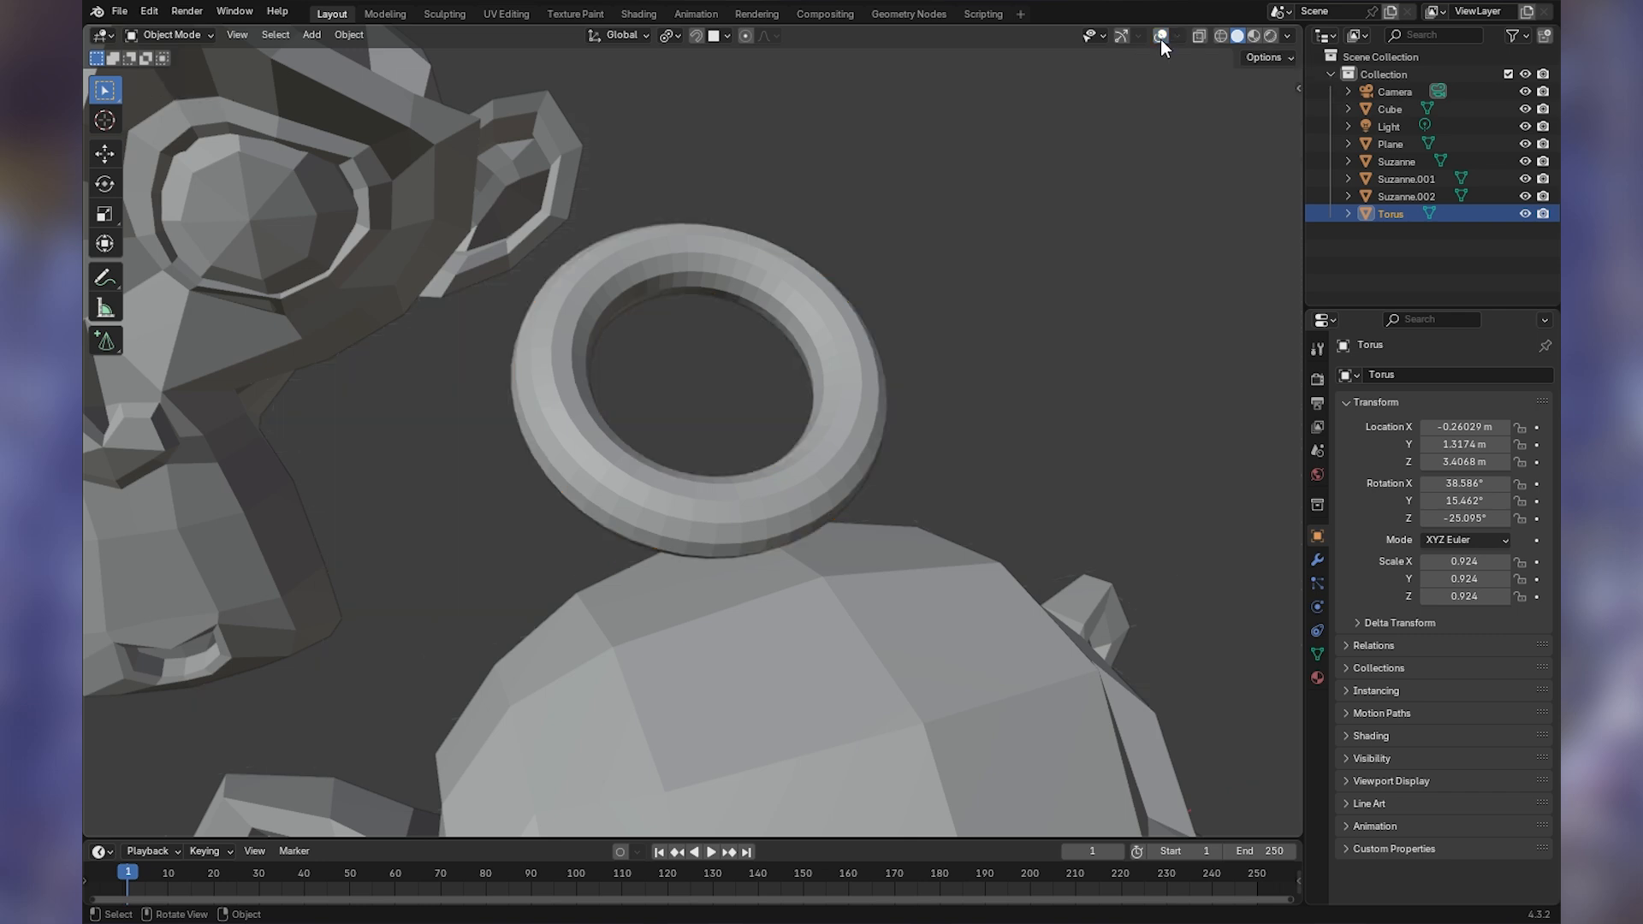
pyautogui.moveTo(1034, 74); pyautogui.dragTo(928, 405, button='middle')
pyautogui.keyDown('ctrl'); pyautogui.moveTo(927, 405); pyautogui.dragTo(910, 472, button='middle'); pyautogui.keyUp('ctrl')
pyautogui.keyDown('ctrl'); pyautogui.moveTo(787, 425); pyautogui.dragTo(842, 493, button='middle'); pyautogui.keyUp('ctrl')
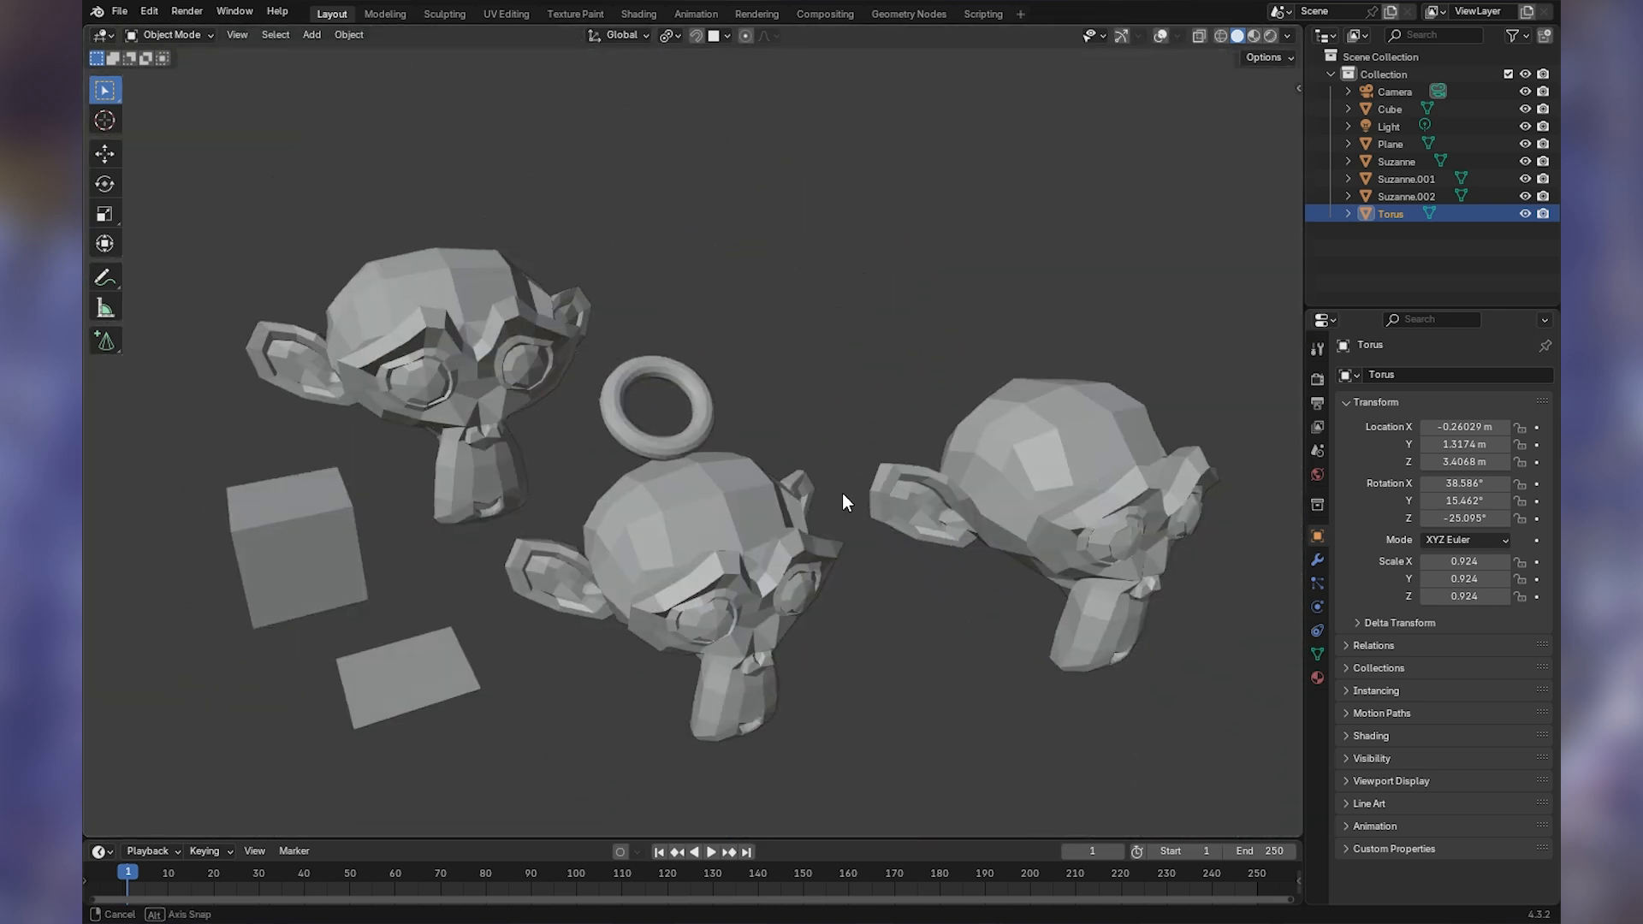
pyautogui.click(1156, 38)
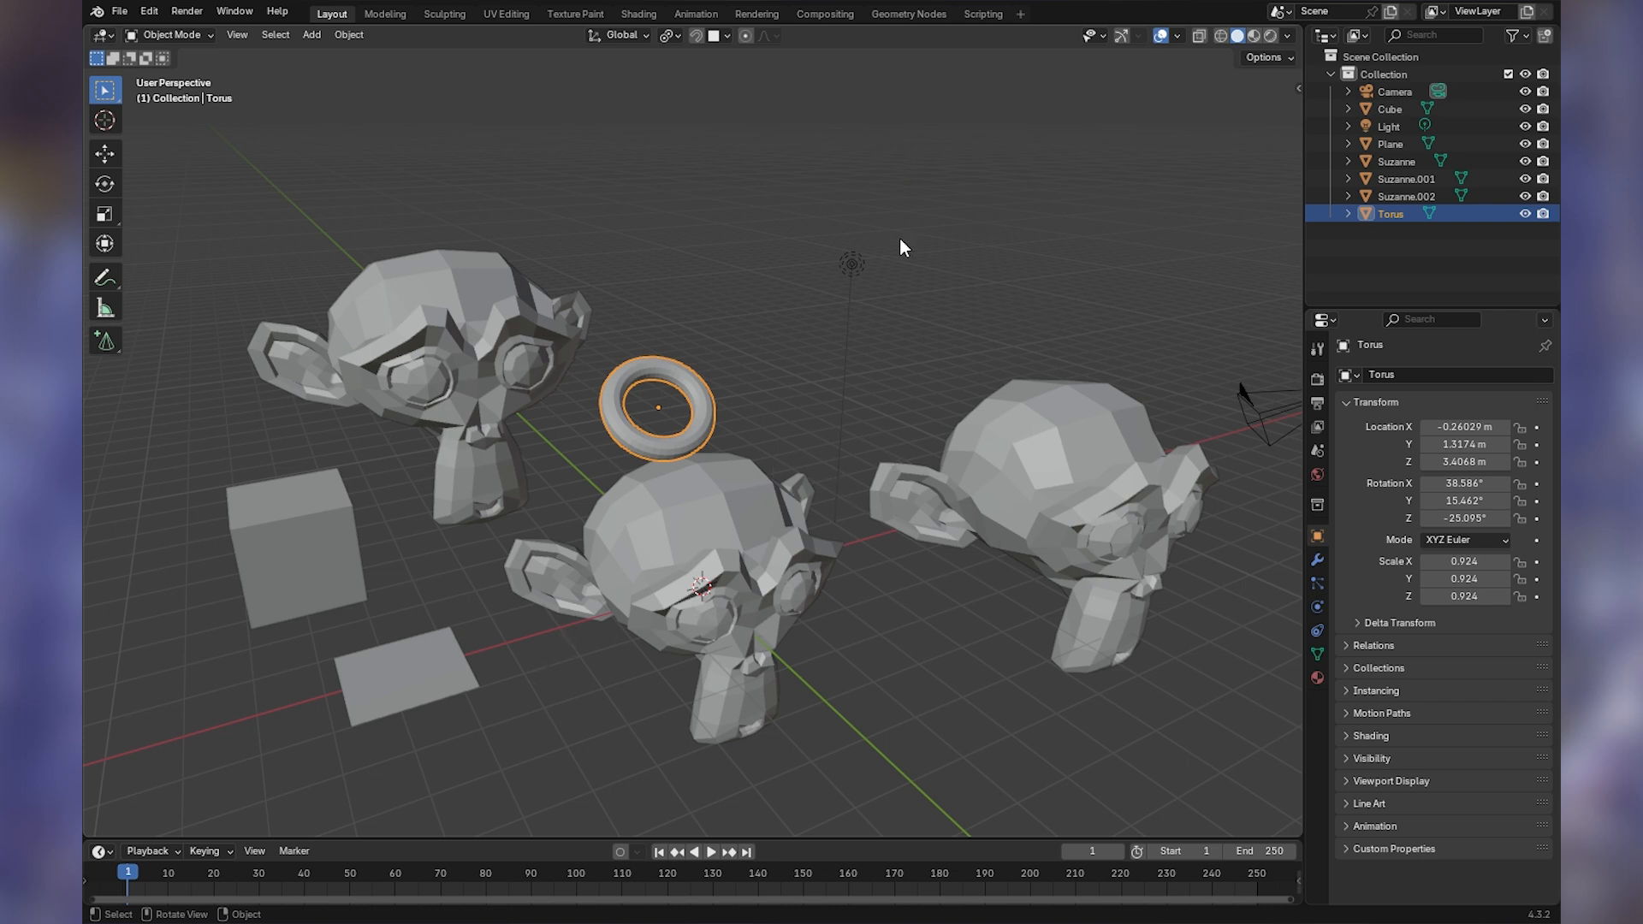
# - Show the Z axis line in the viewport overlays, view it from several angles, and hide it again
pyautogui.moveTo(839, 536)
pyautogui.mouseDown(button='middle')
pyautogui.moveTo(793, 506)
pyautogui.moveTo(784, 548)
pyautogui.moveTo(820, 534)
pyautogui.mouseUp(button='middle')
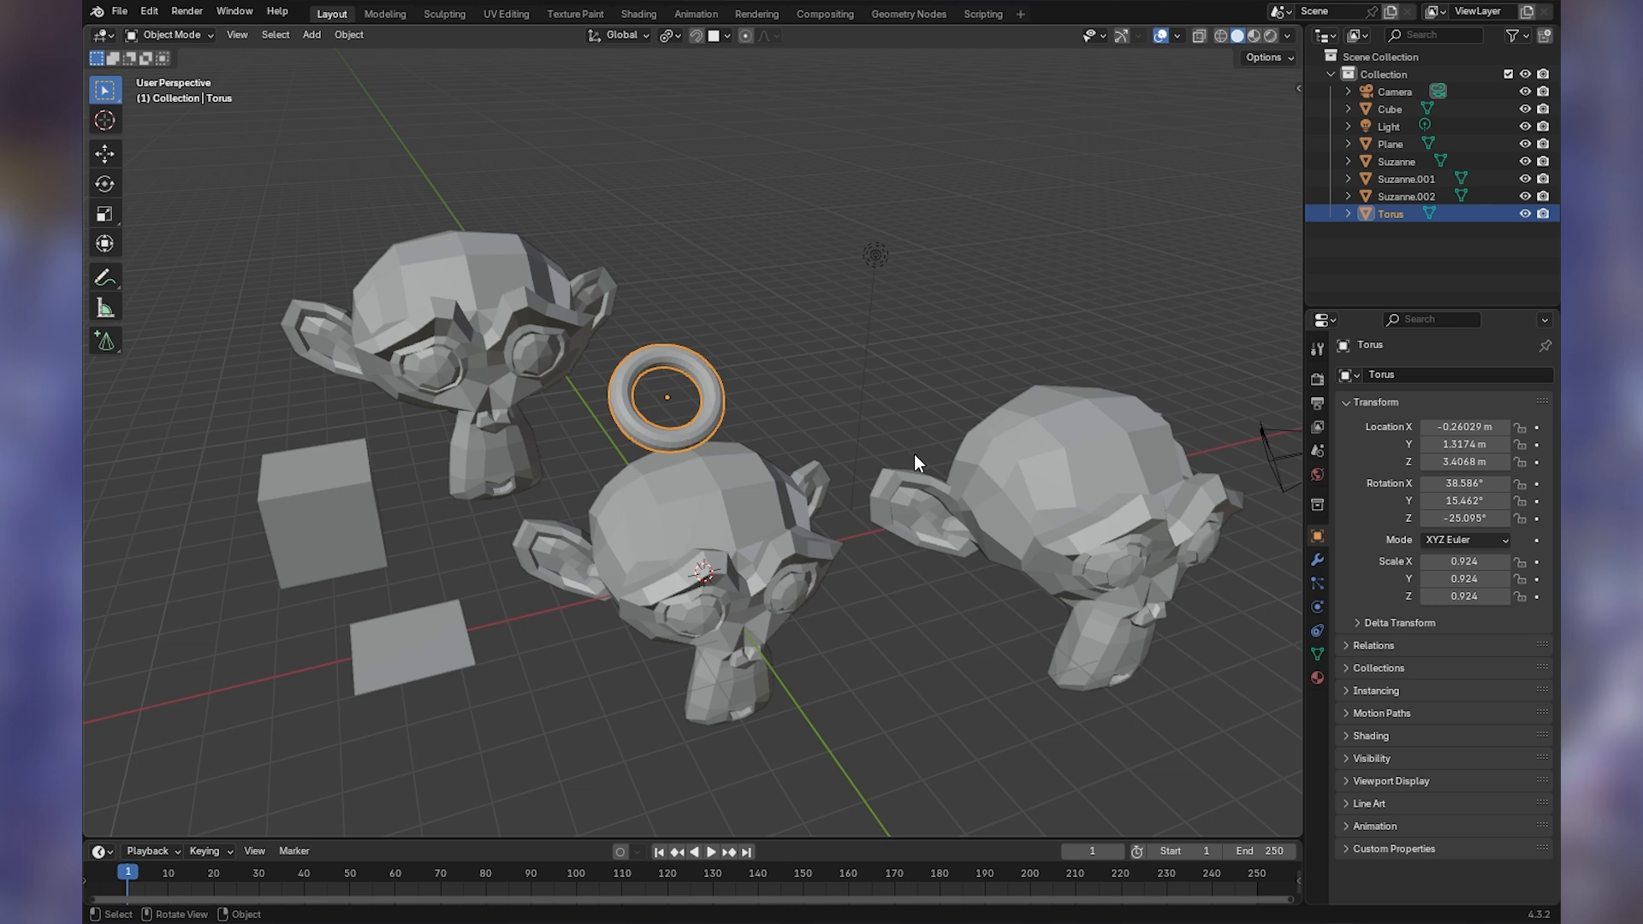
pyautogui.click(1177, 36)
pyautogui.click(1283, 116)
pyautogui.moveTo(750, 479); pyautogui.dragTo(825, 404, button='middle')
pyautogui.moveTo(716, 279); pyautogui.dragTo(699, 489, button='middle')
pyautogui.click(1288, 36)
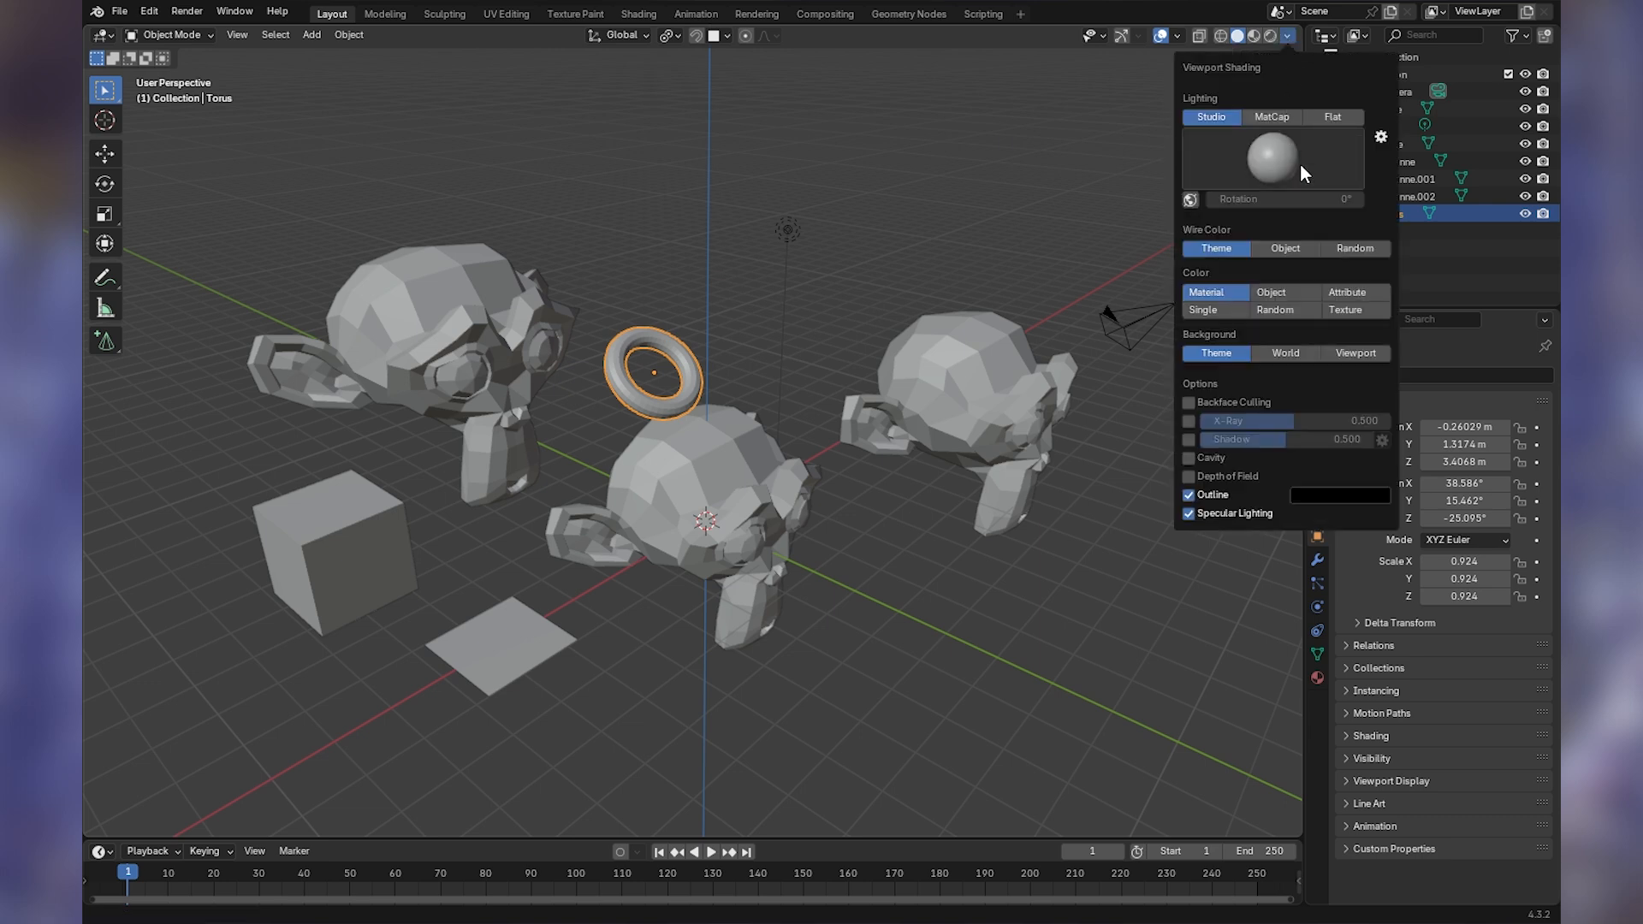
pyautogui.click(1178, 38)
pyautogui.click(1279, 117)
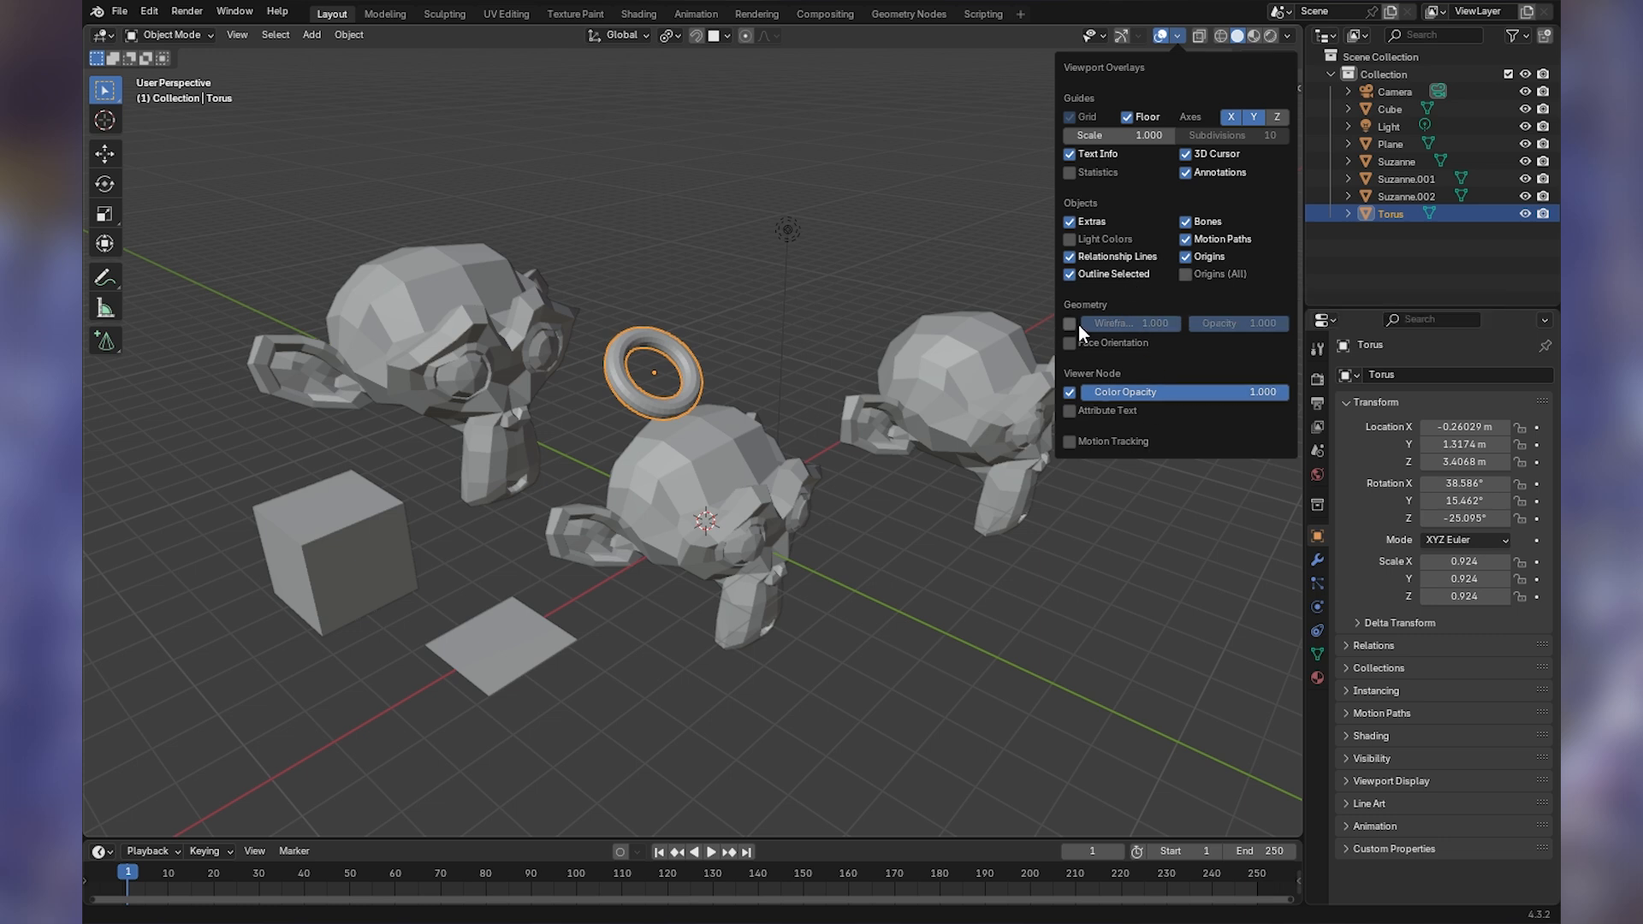
# - Enable the Wireframe geometry overlay to inspect the edges of all meshes, and disable it again
pyautogui.scroll(2, 760, 510)
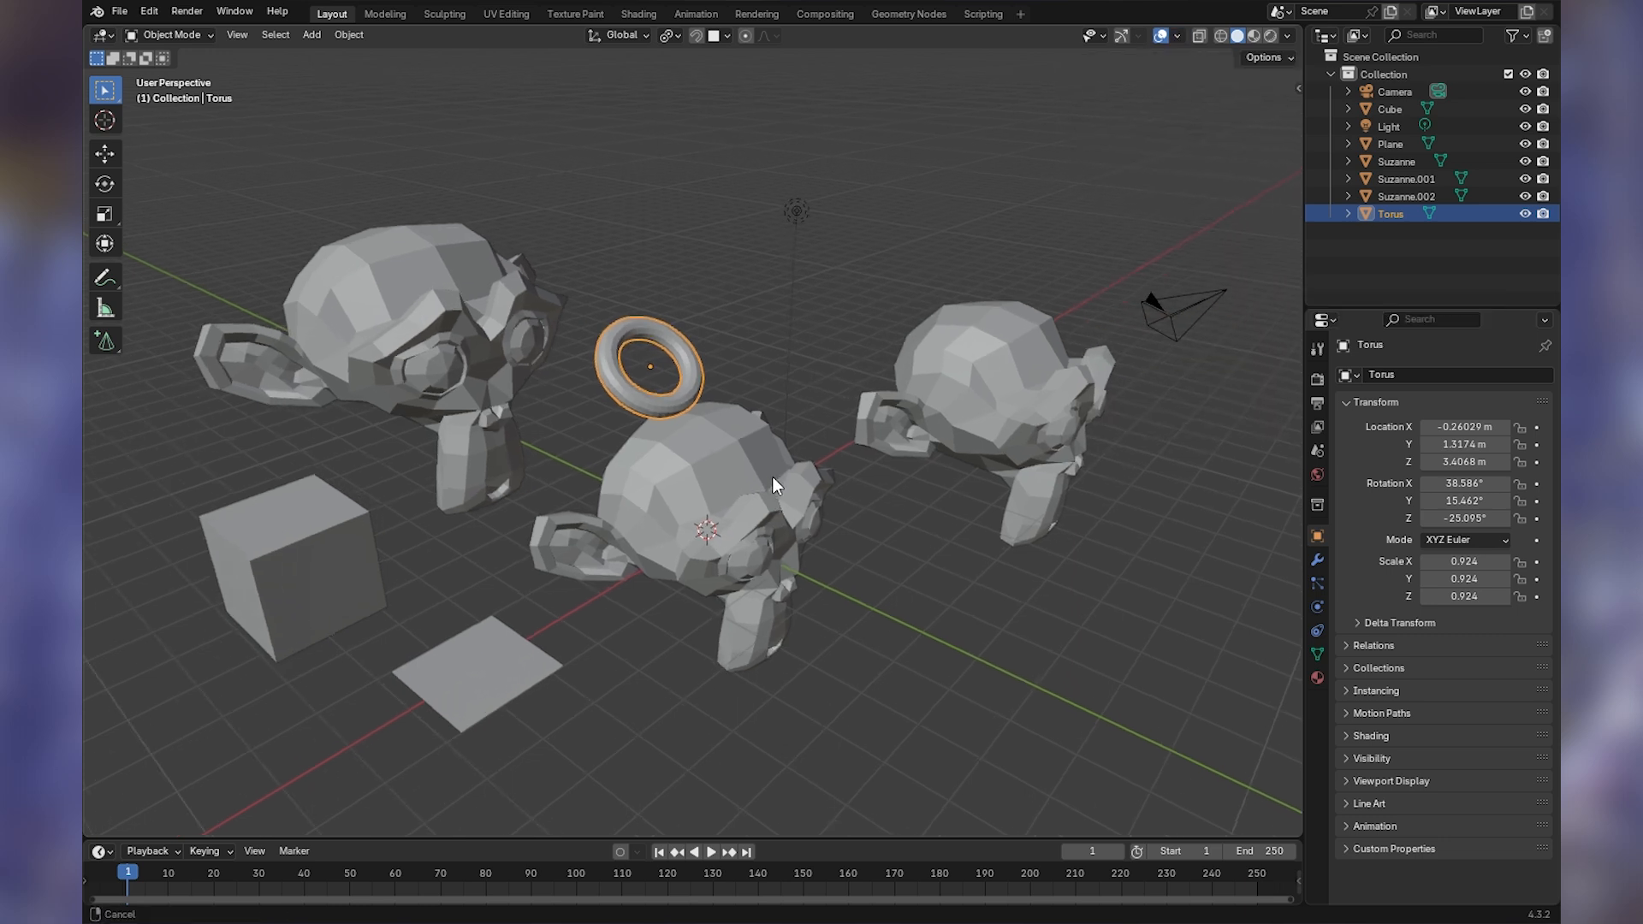
pyautogui.click(1176, 35)
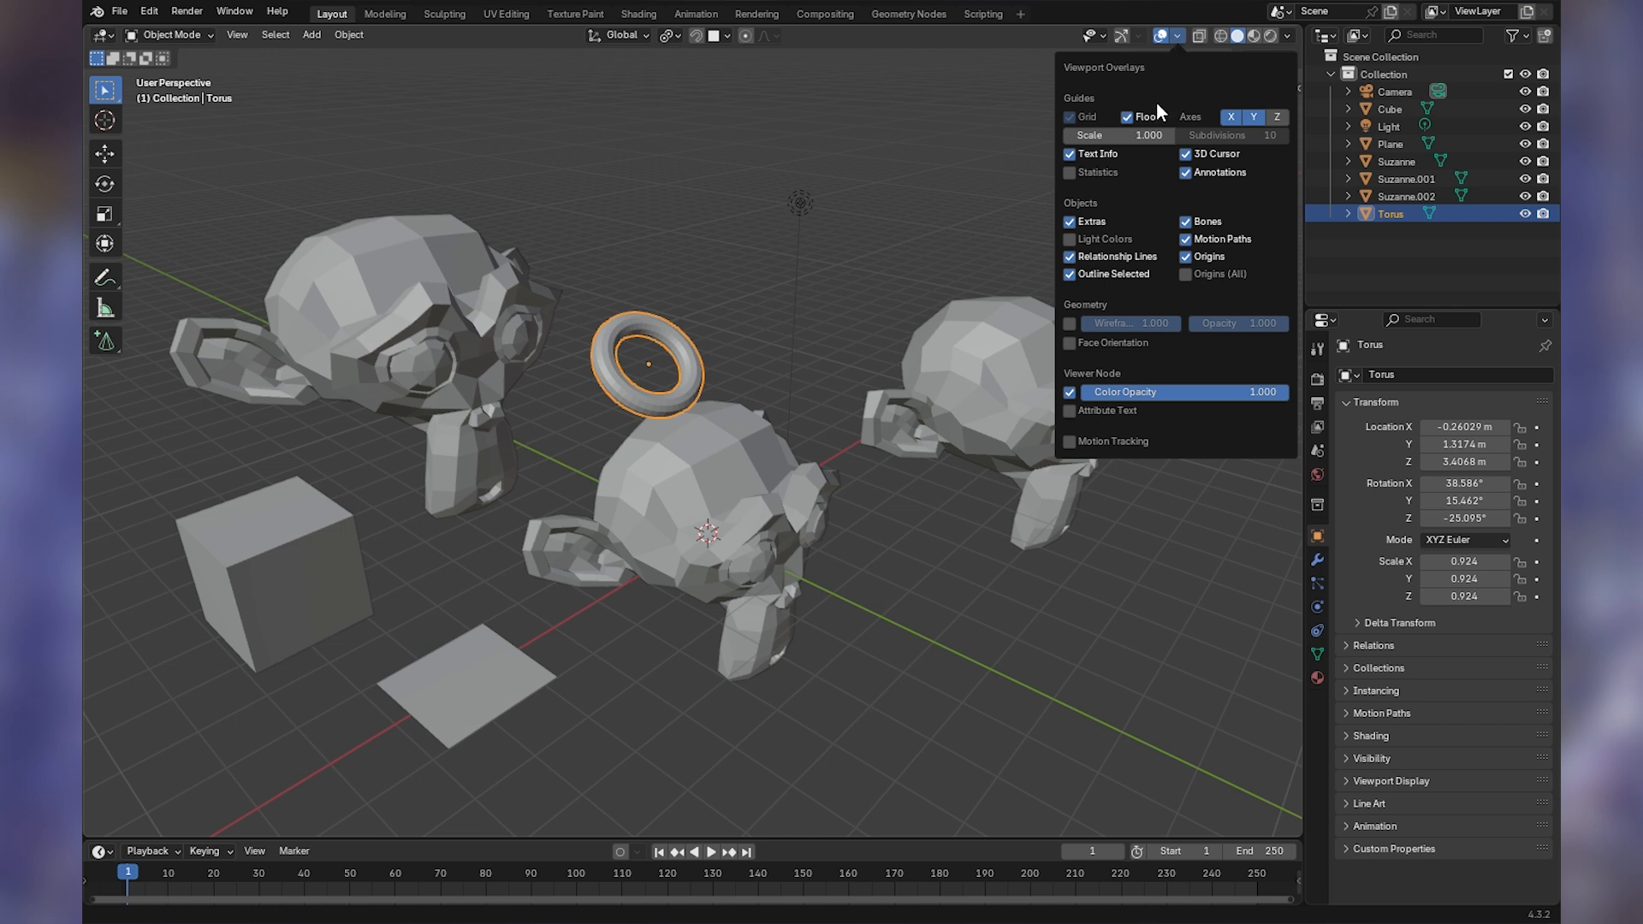
pyautogui.click(1070, 325)
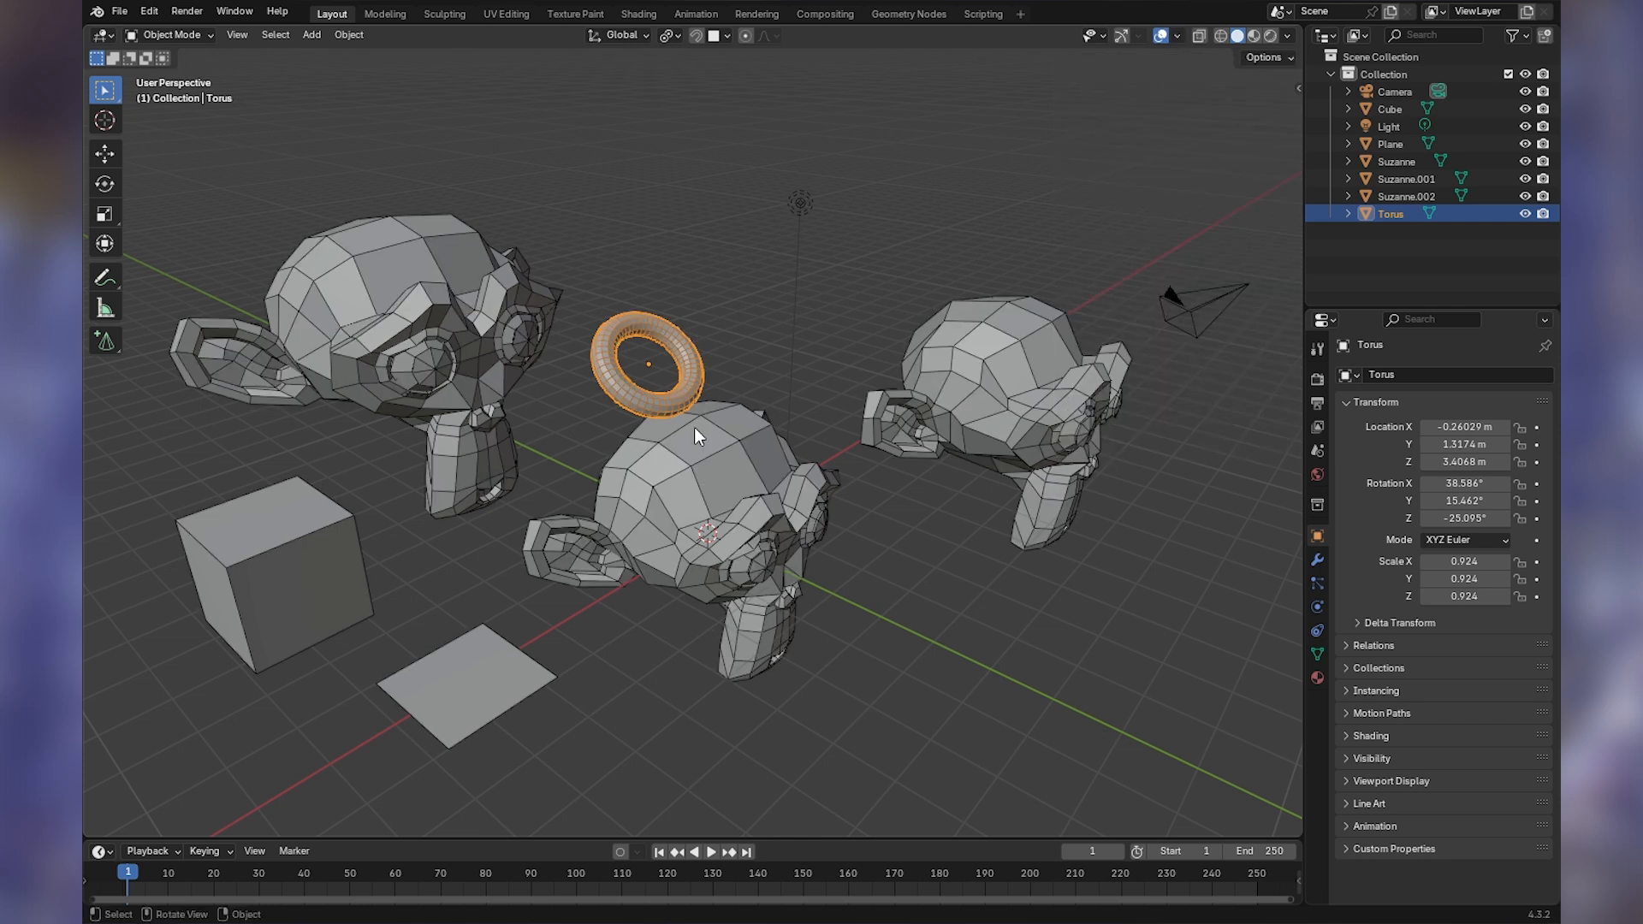
pyautogui.moveTo(875, 450); pyautogui.dragTo(843, 517, button='middle')
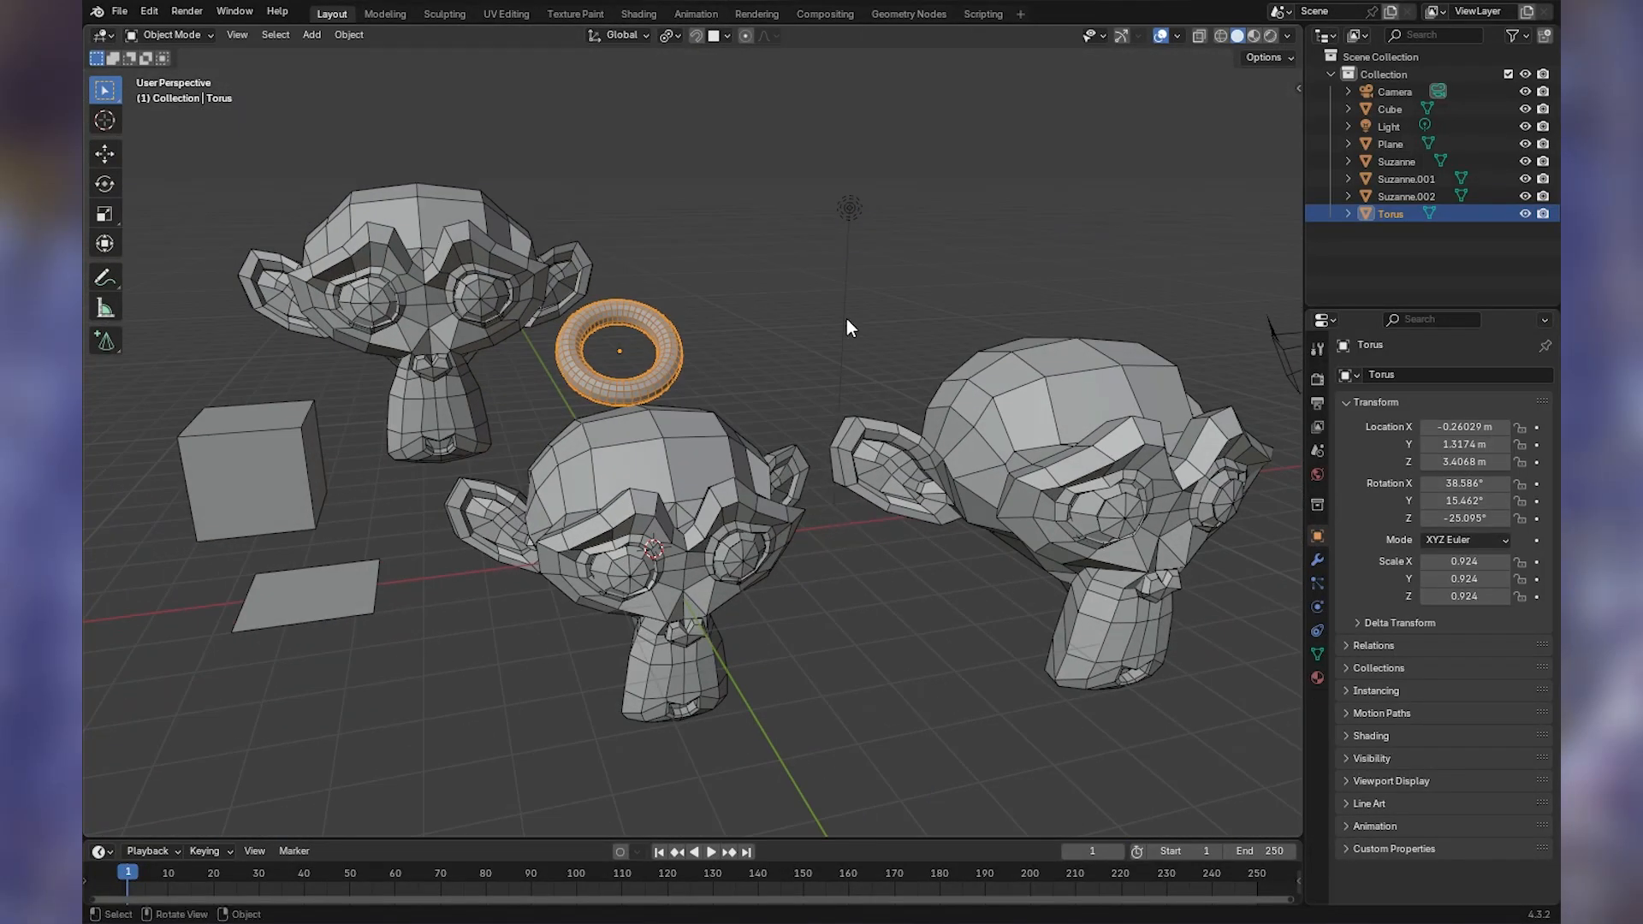
pyautogui.click(1179, 36)
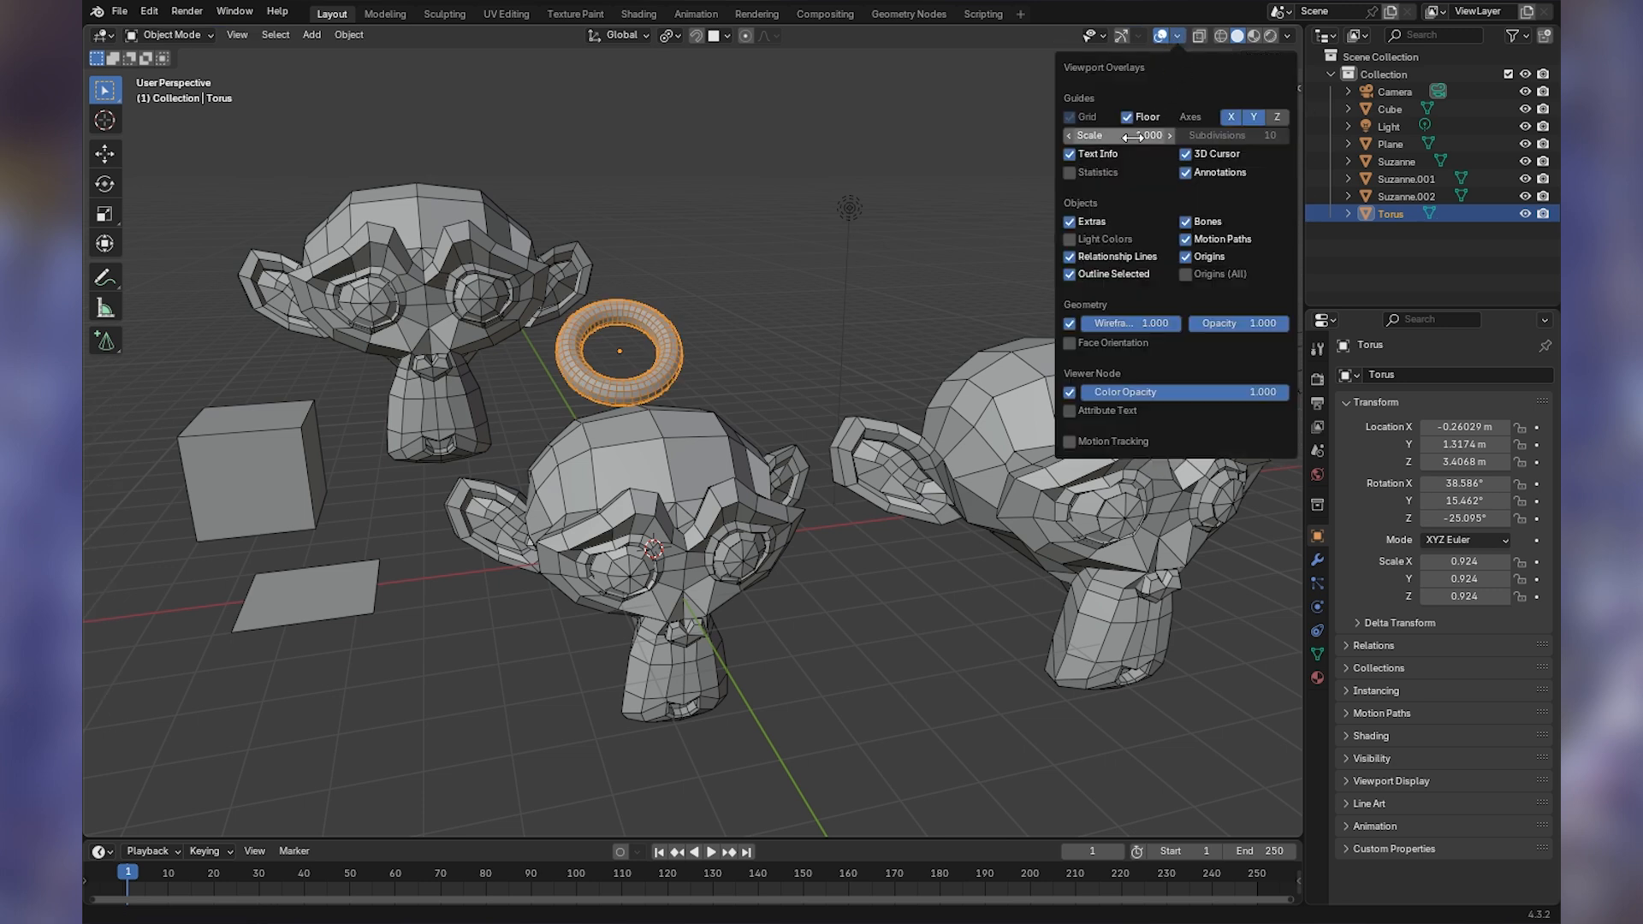
pyautogui.click(1071, 323)
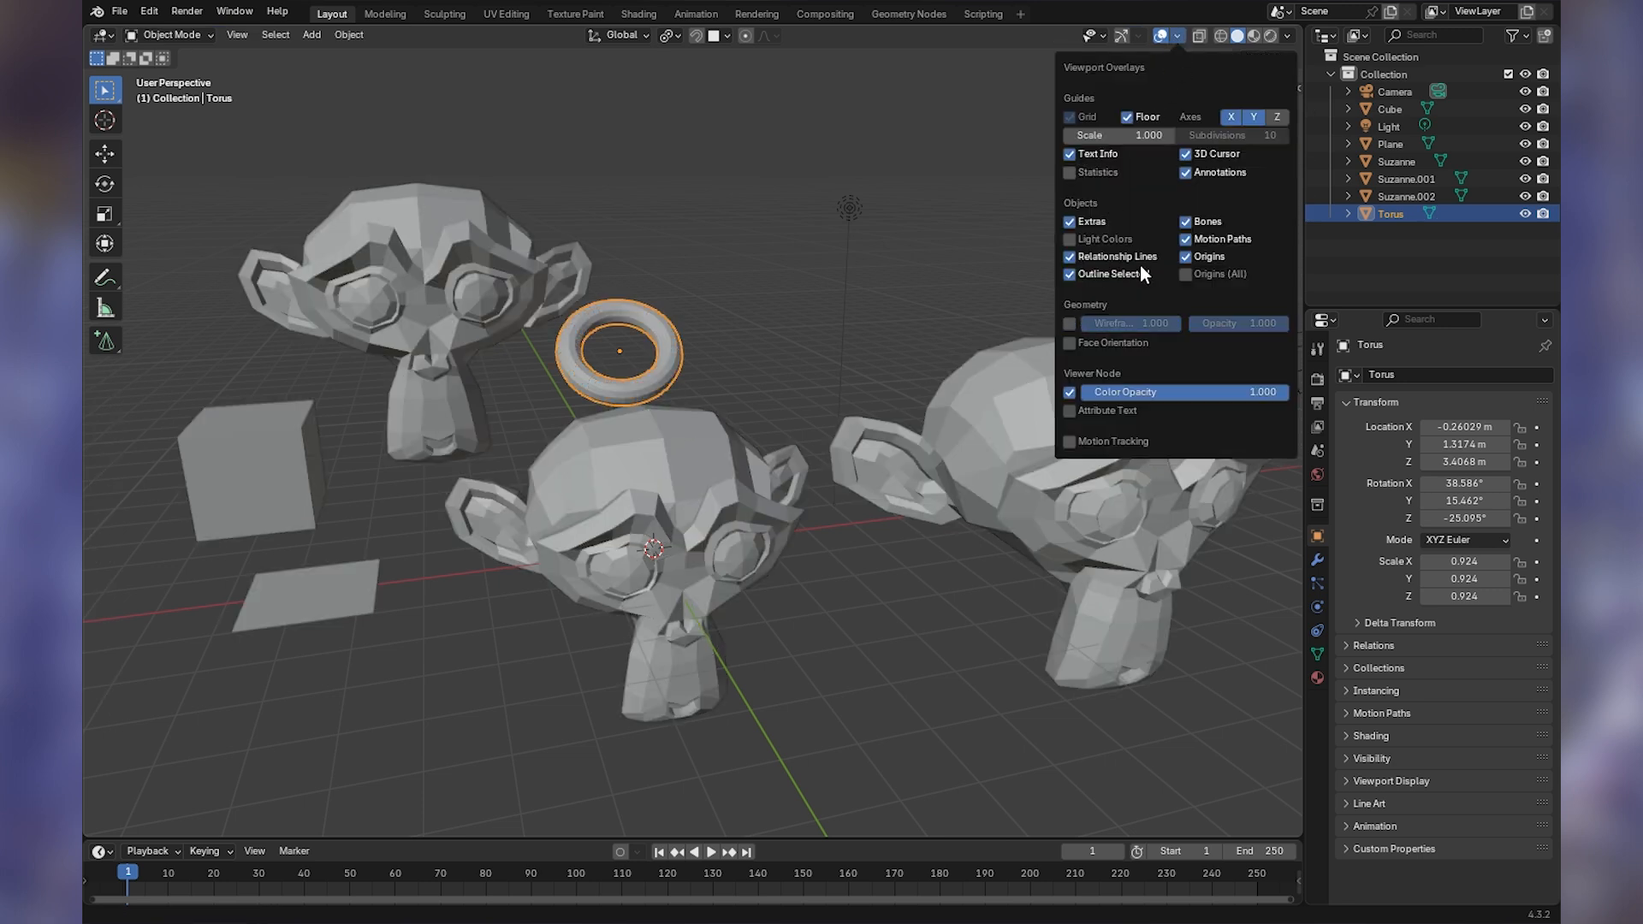
# - Turn on X-Ray and look through the objects from several angles
pyautogui.click(1199, 36)
pyautogui.moveTo(1076, 122); pyautogui.dragTo(974, 216, button='middle')
pyautogui.click(973, 216)
pyautogui.moveTo(800, 328); pyautogui.dragTo(909, 430, button='middle')
# - Inspect a mesh in Edit Mode with X-Ray on, deselect all its geometry and return to Object Mode
pyautogui.click(722, 214)
pyautogui.press('Tab')
pyautogui.moveTo(722, 214); pyautogui.dragTo(789, 193, button='middle')
pyautogui.hotkey('alt', 'a')
pyautogui.moveTo(919, 231); pyautogui.dragTo(1164, 208, button='middle')
pyautogui.press('Tab')
# - Select Suzanne.001, view it through the objects in front of it, and turn X-Ray off
pyautogui.click(1157, 224)
pyautogui.moveTo(1015, 502); pyautogui.dragTo(1060, 470, button='middle')
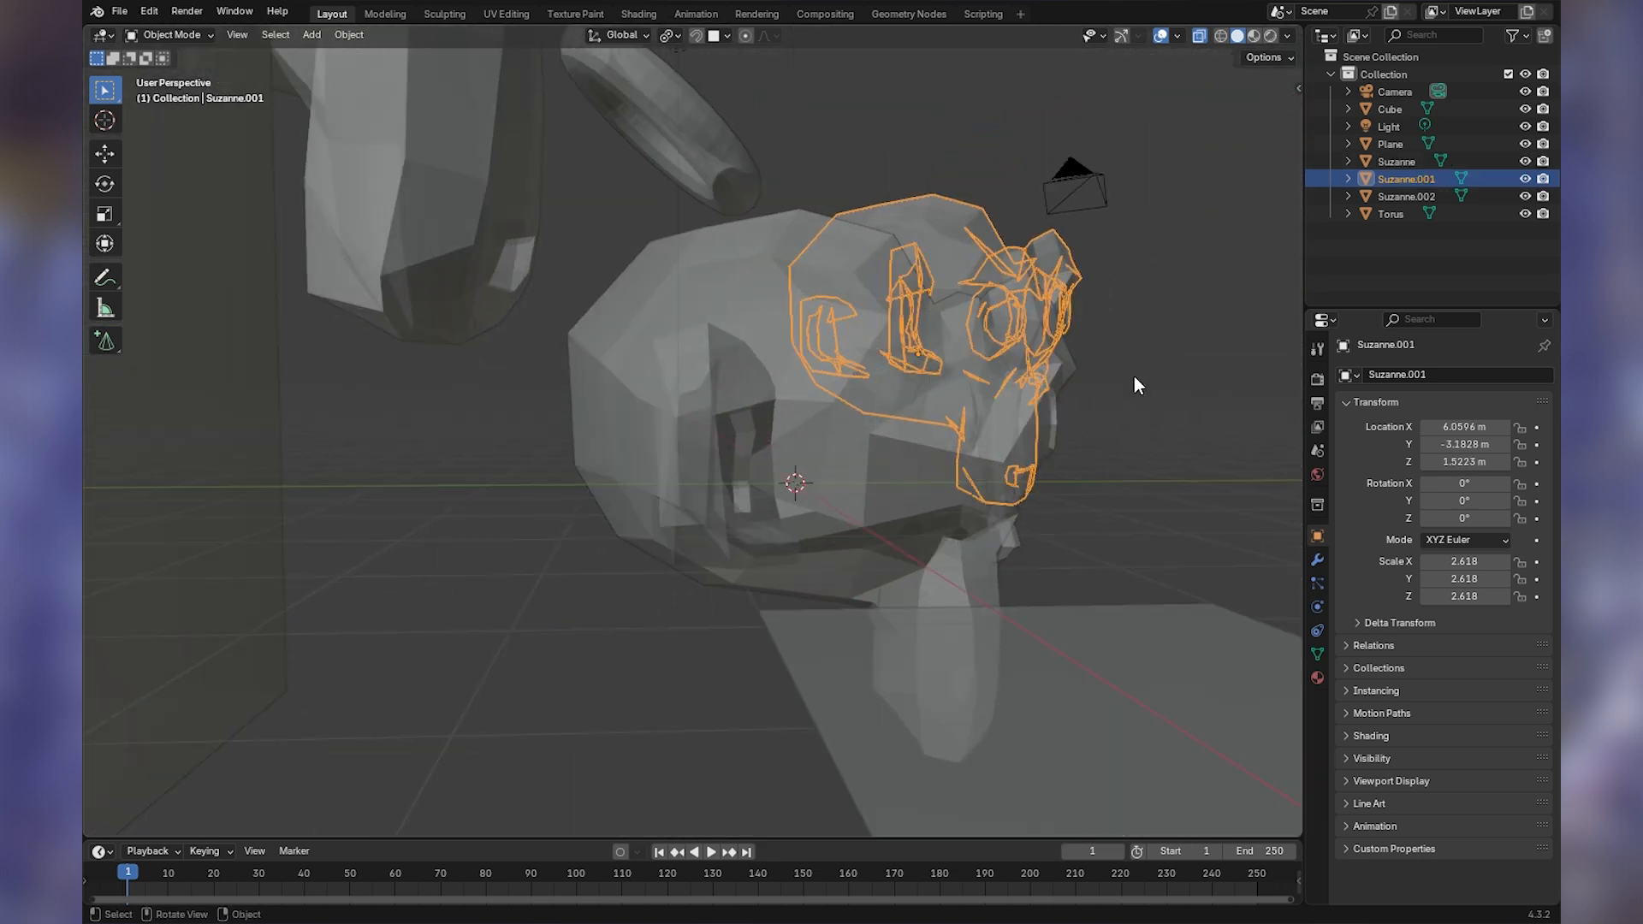
pyautogui.moveTo(1152, 371); pyautogui.dragTo(1061, 240, button='middle')
pyautogui.click(1200, 37)
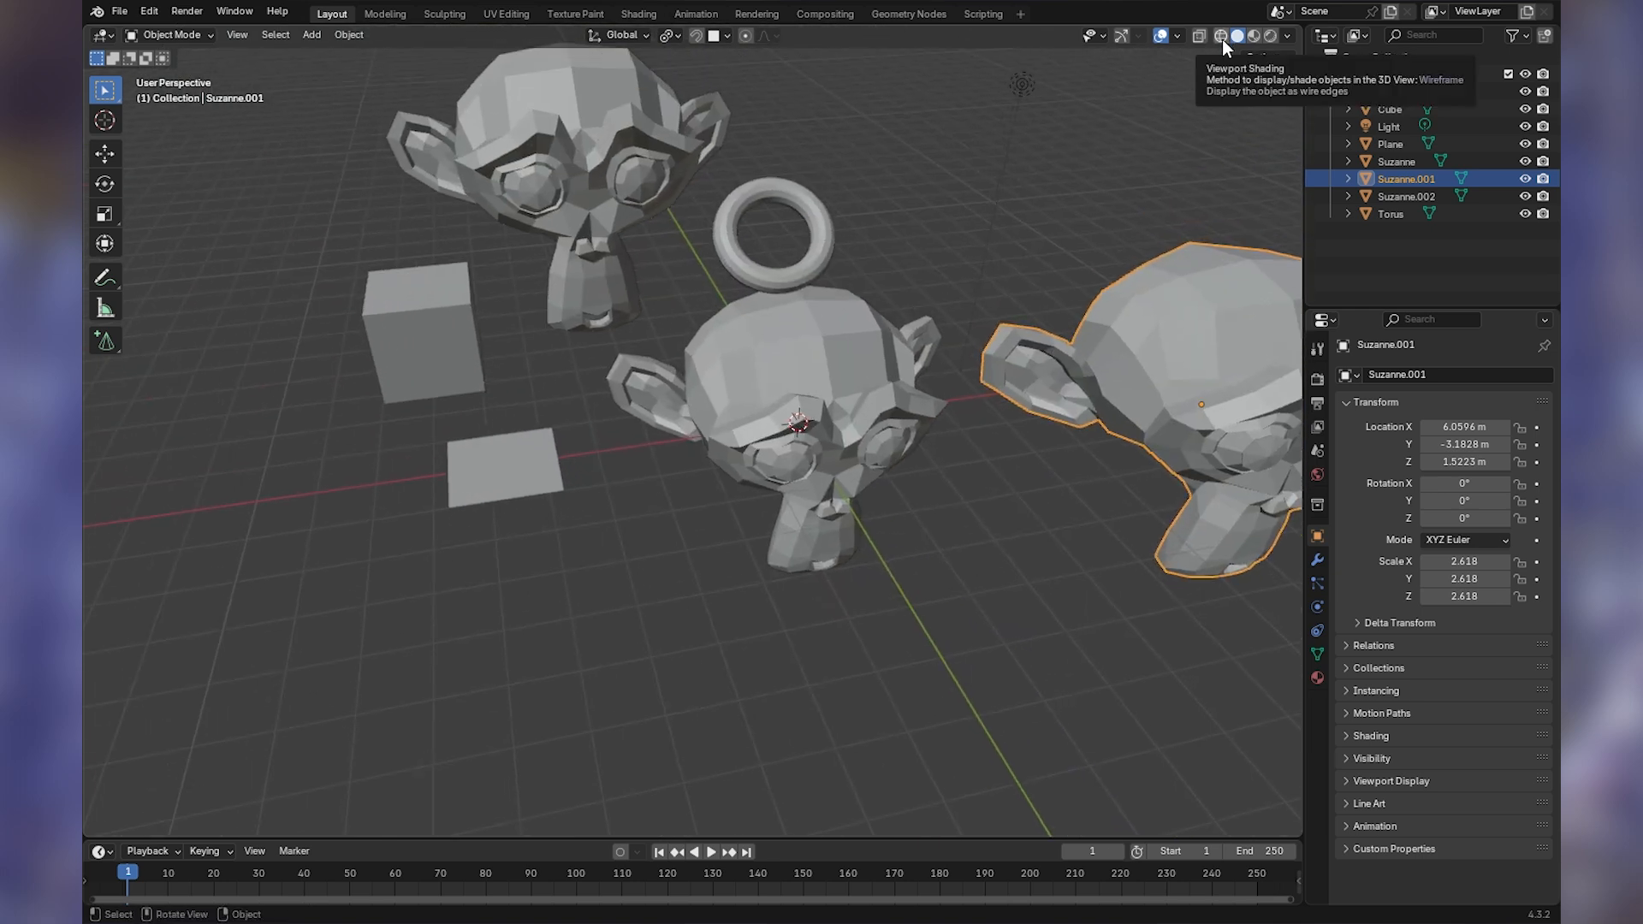
# - Switch the viewport shading to Wireframe and view the see-through meshes from several angles
pyautogui.click(1223, 39)
pyautogui.moveTo(1147, 137); pyautogui.dragTo(1068, 215, button='middle')
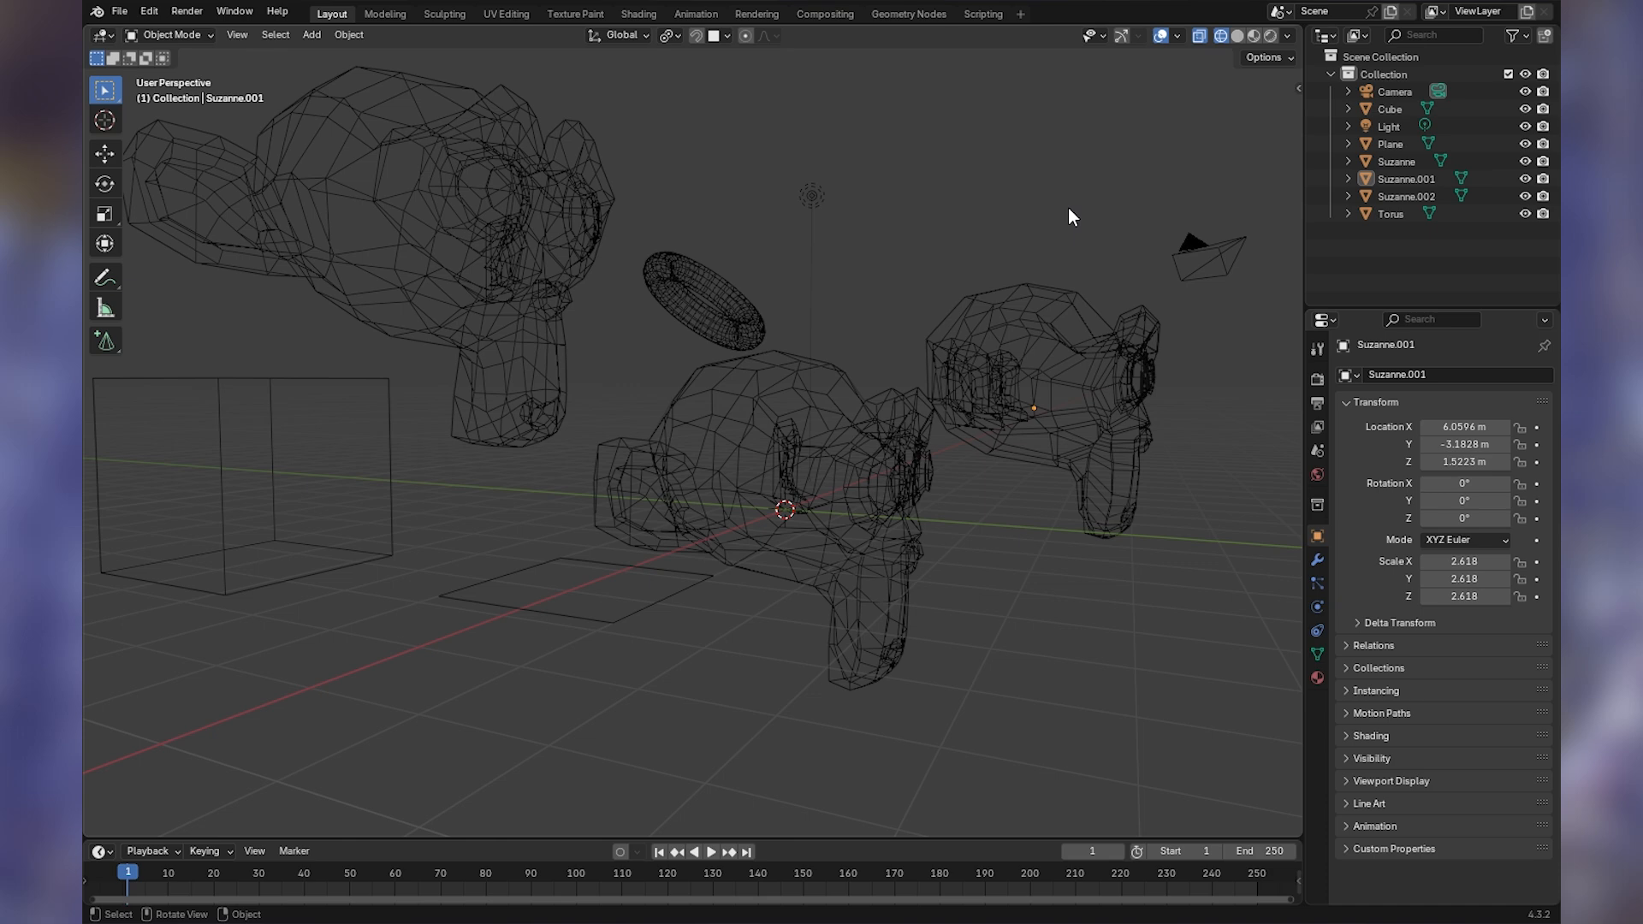
pyautogui.moveTo(1138, 386); pyautogui.dragTo(1098, 391, button='middle')
pyautogui.moveTo(1135, 178); pyautogui.dragTo(796, 342, button='middle')
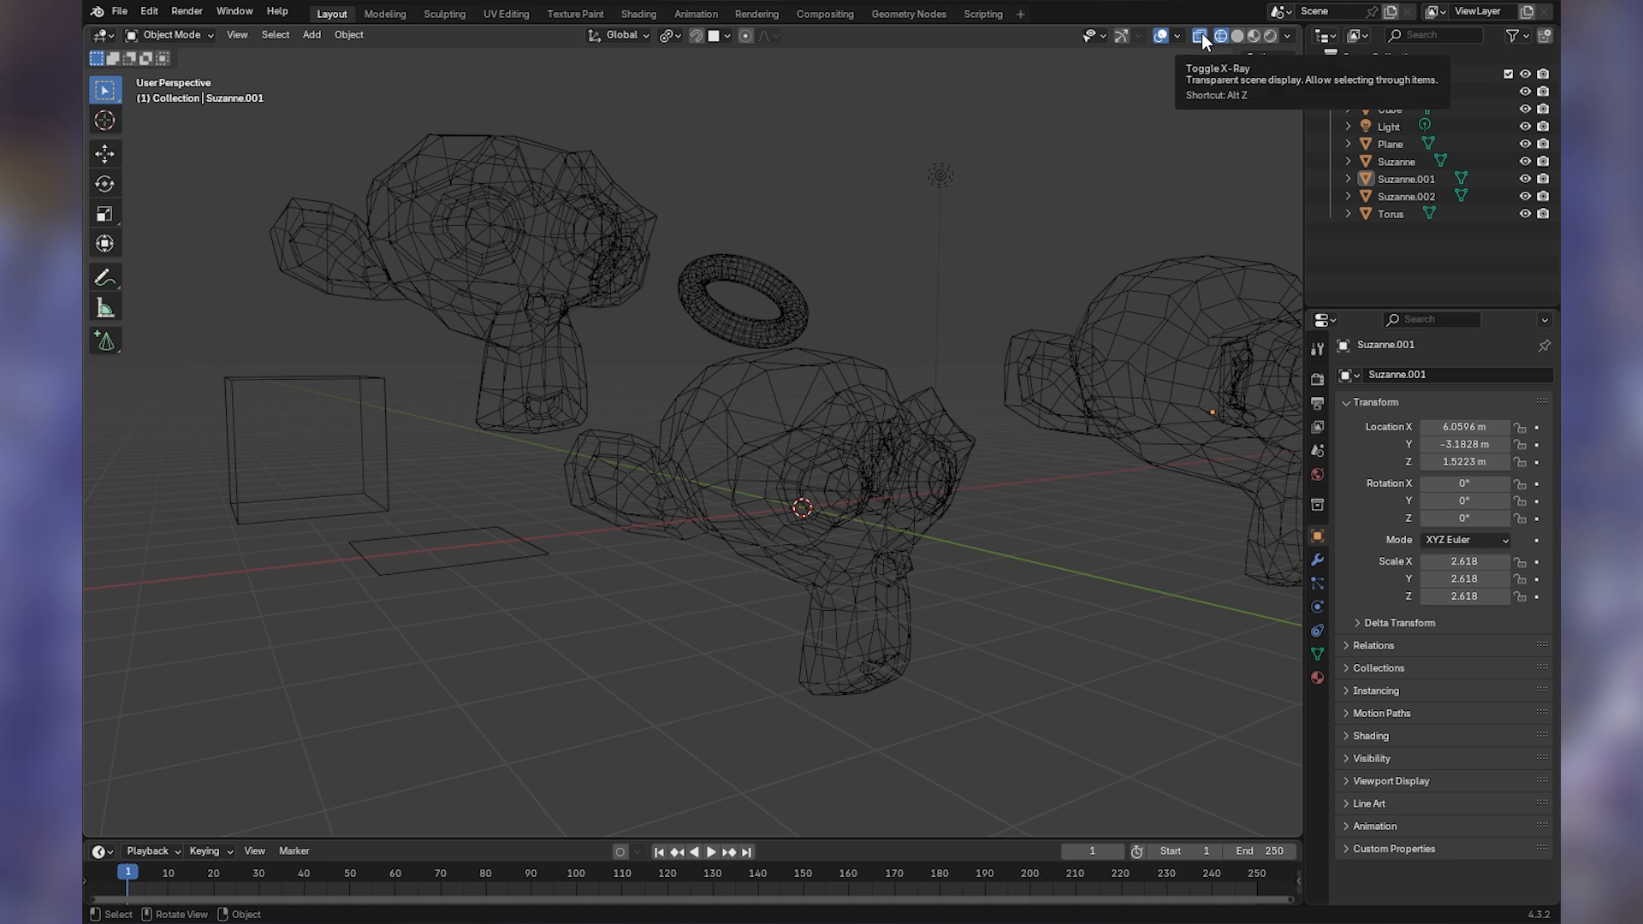
# - Compare the Wireframe shading with X-Ray off and on from different angles, and leave X-Ray off
pyautogui.click(1200, 35)
pyautogui.moveTo(849, 423); pyautogui.dragTo(813, 505, button='middle')
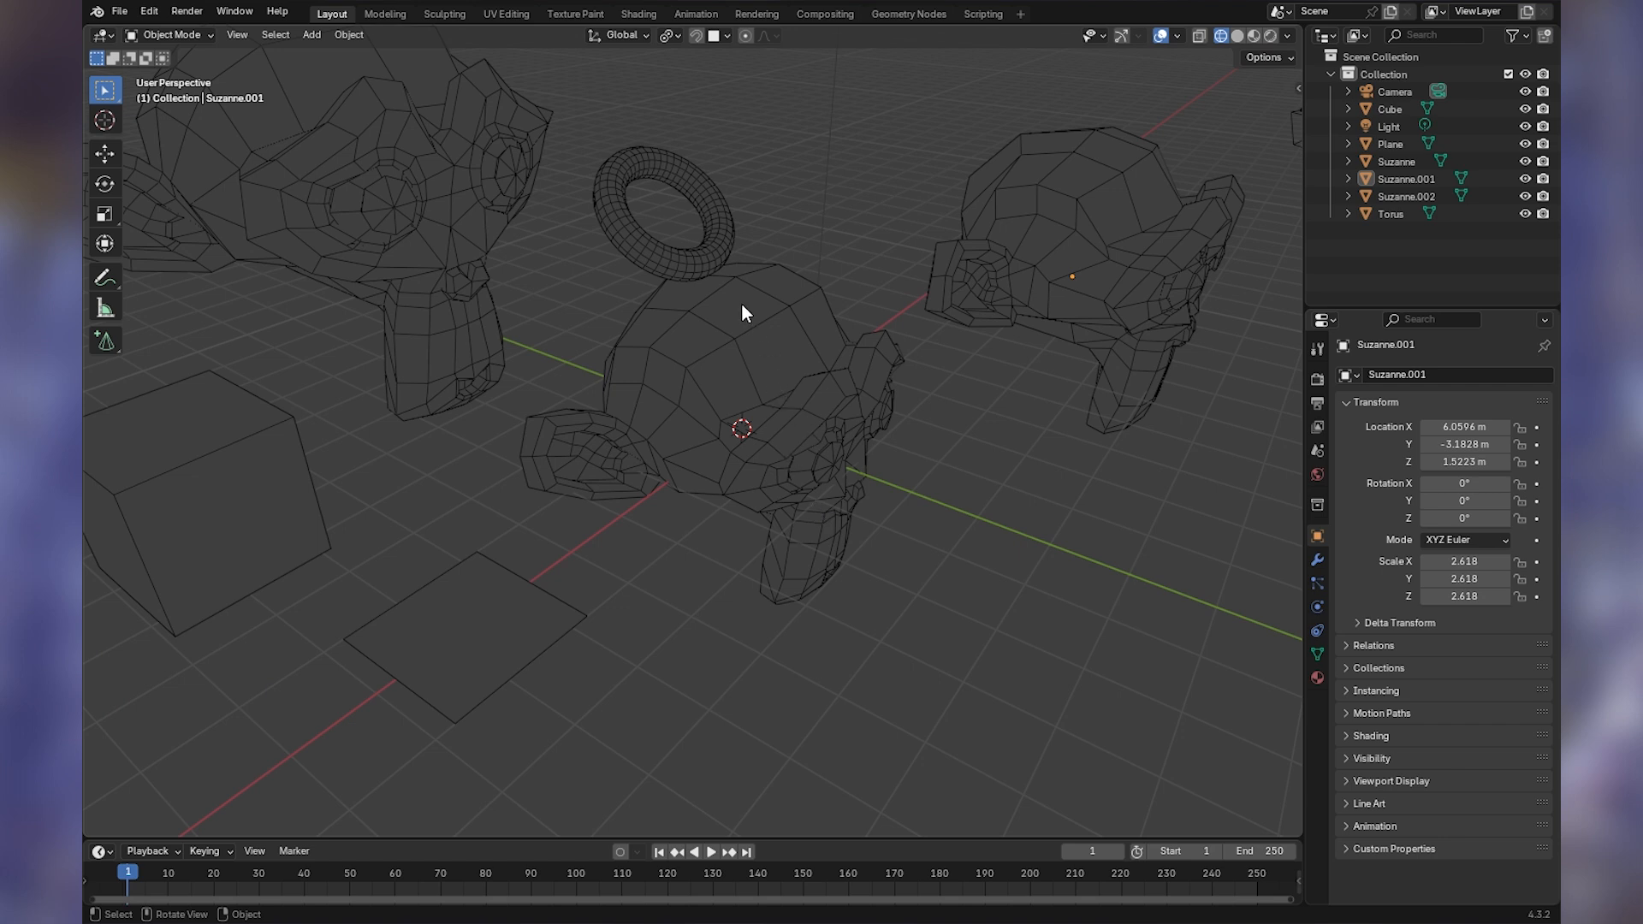
pyautogui.moveTo(660, 478); pyautogui.dragTo(792, 375, button='middle')
pyautogui.click(1200, 38)
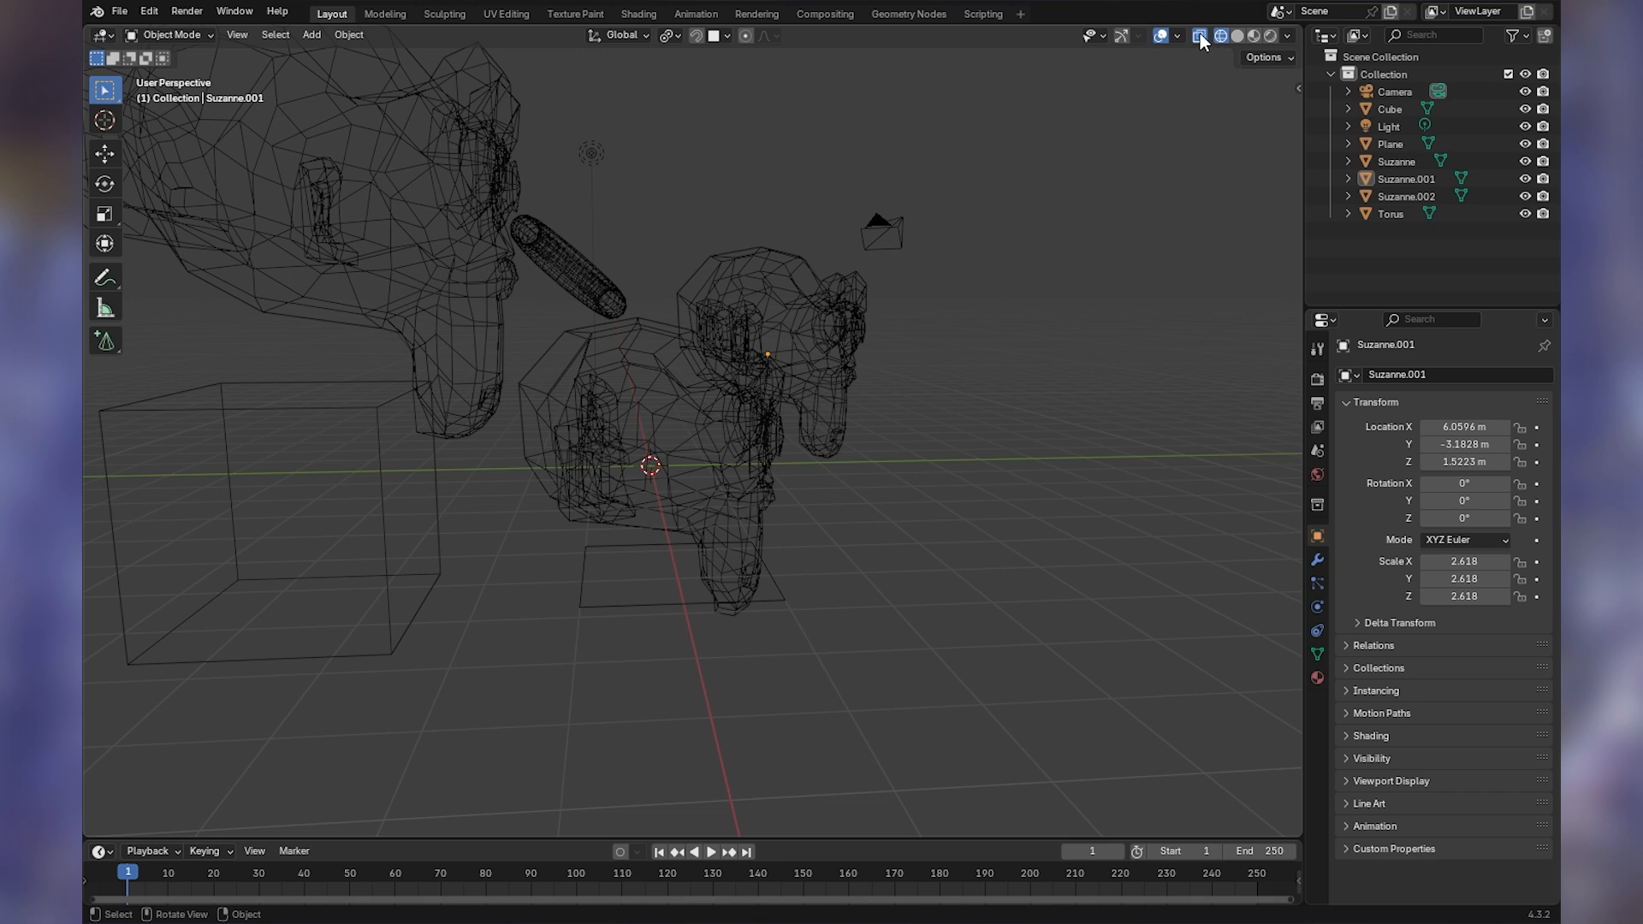
pyautogui.click(1200, 36)
pyautogui.moveTo(896, 347); pyautogui.dragTo(964, 372, button='middle')
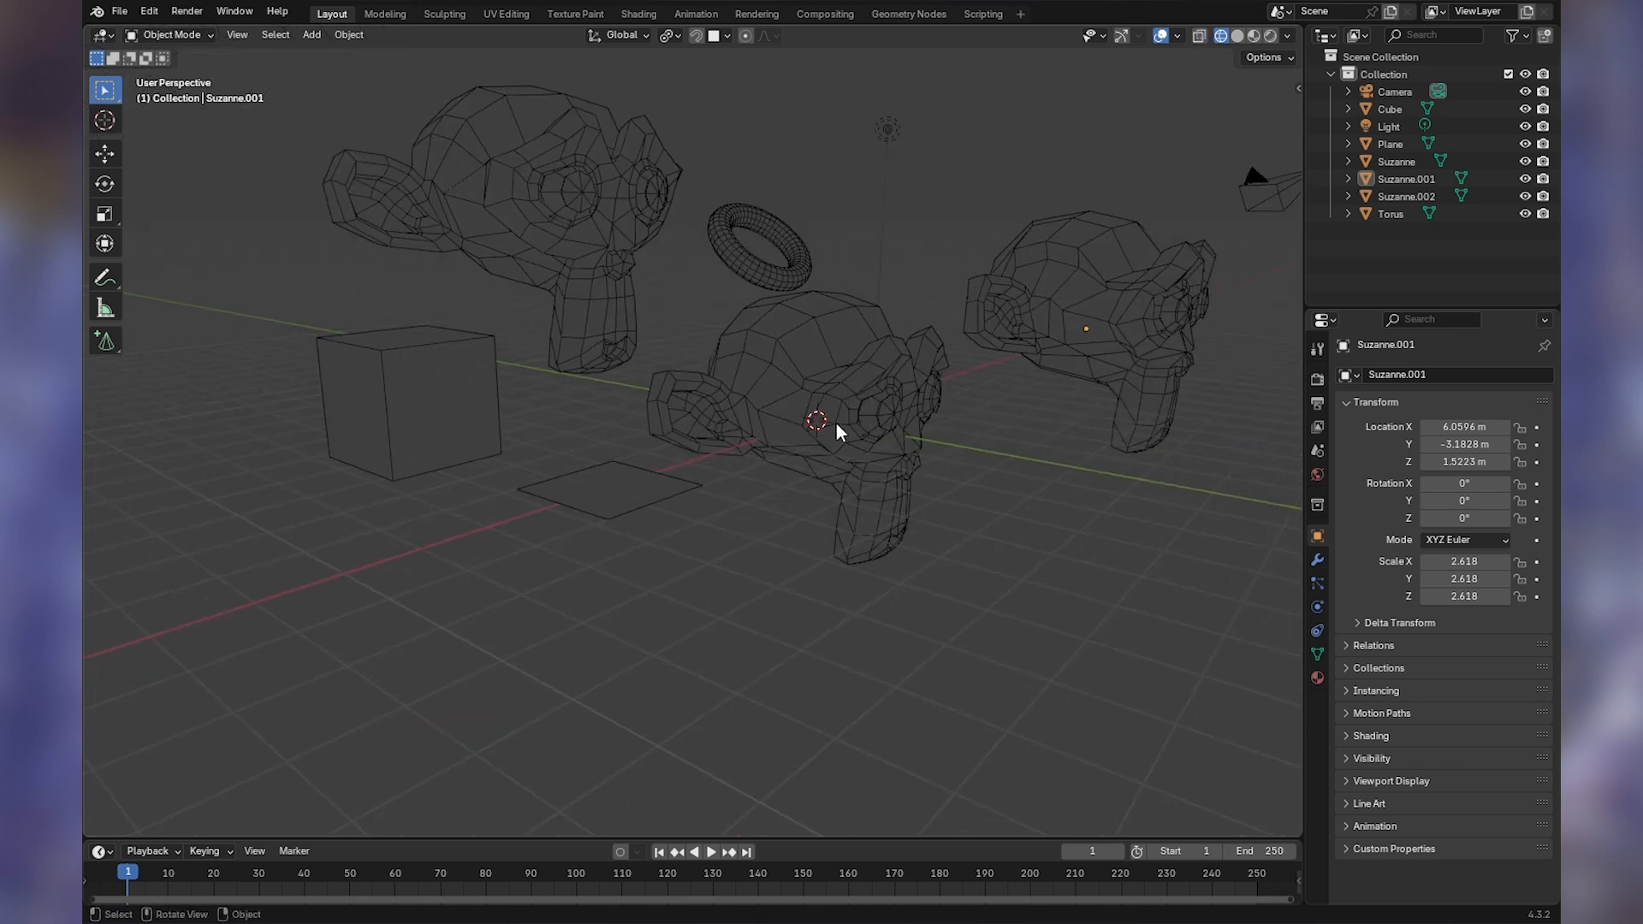
pyautogui.click(1200, 37)
pyautogui.moveTo(840, 419); pyautogui.dragTo(933, 360, button='middle')
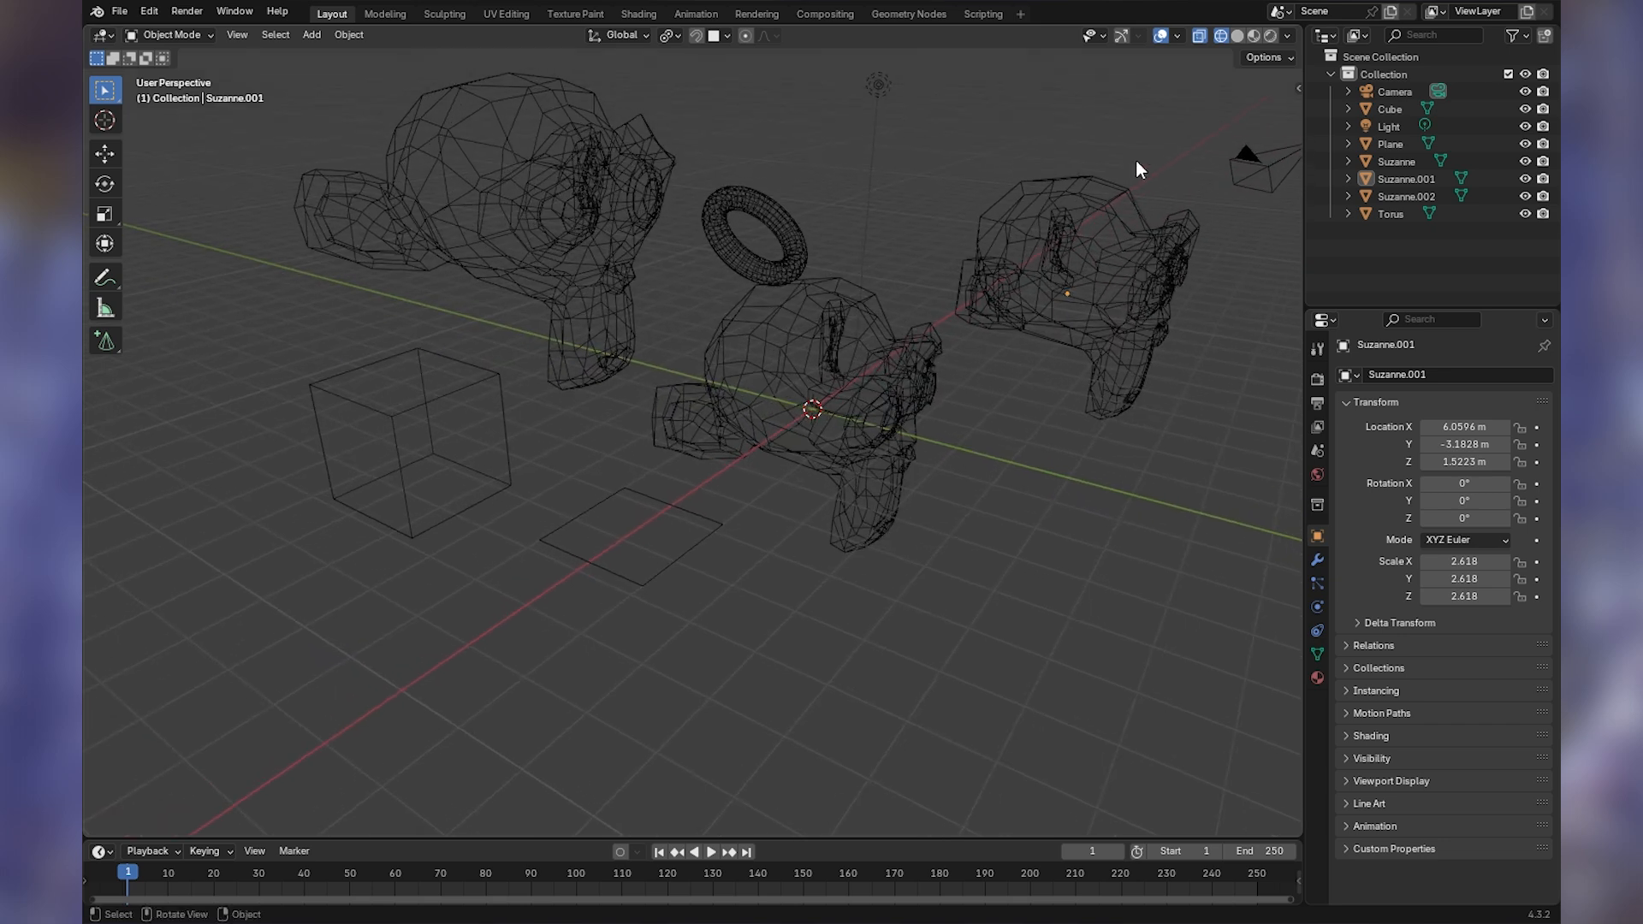
pyautogui.click(1201, 36)
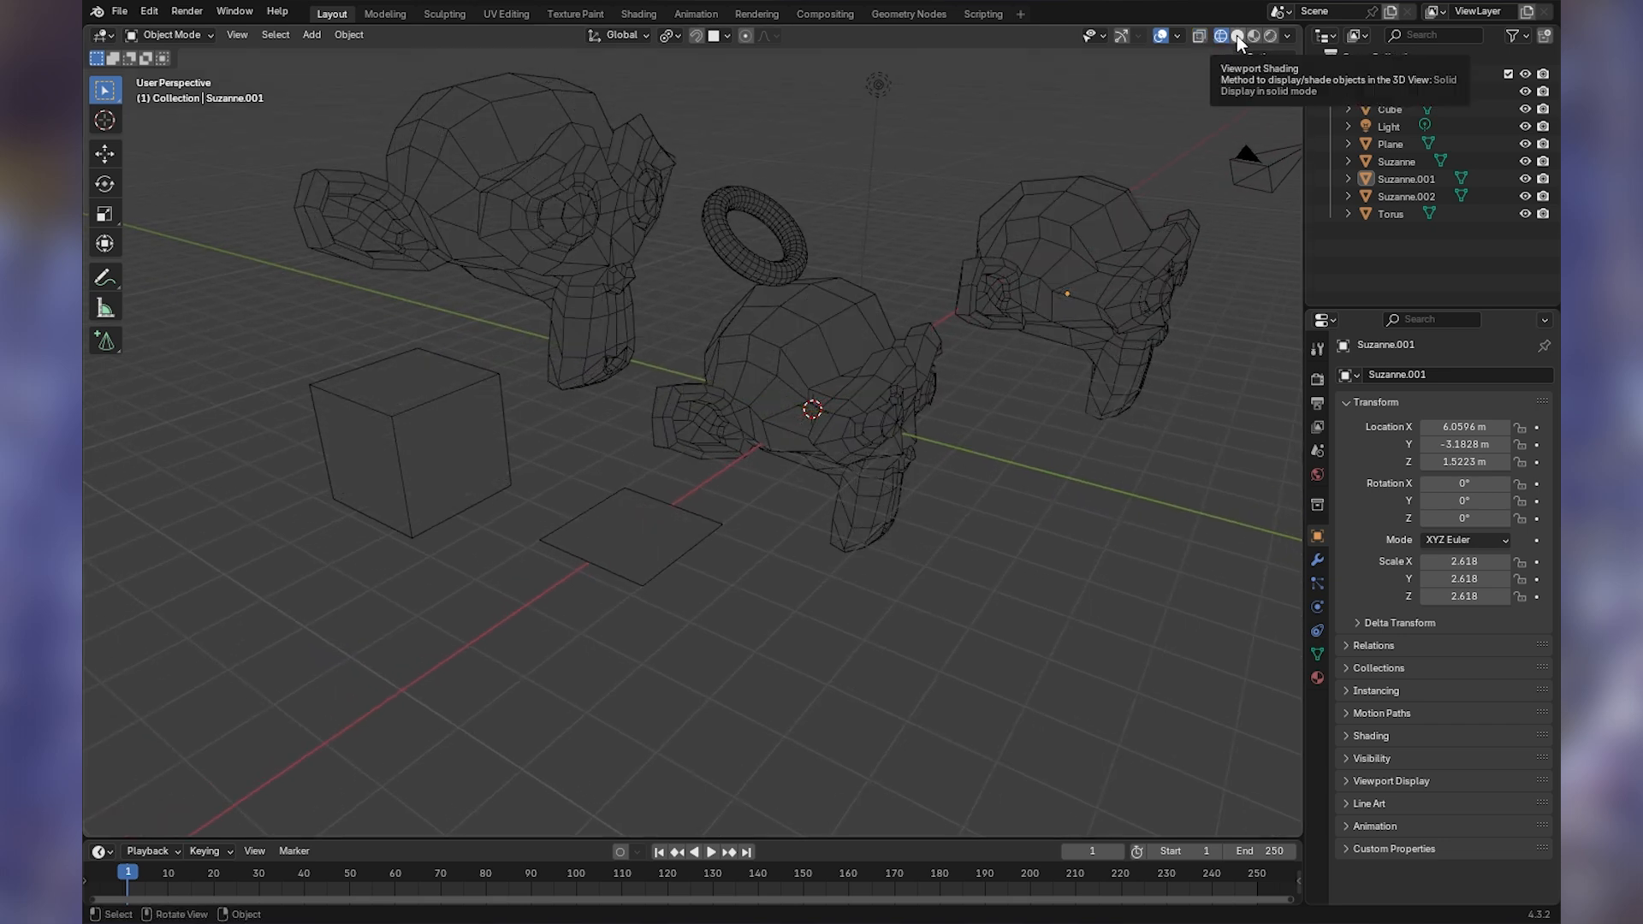
# - Switch the viewport shading to Solid for comparison and on to Material Preview
pyautogui.click(1238, 36)
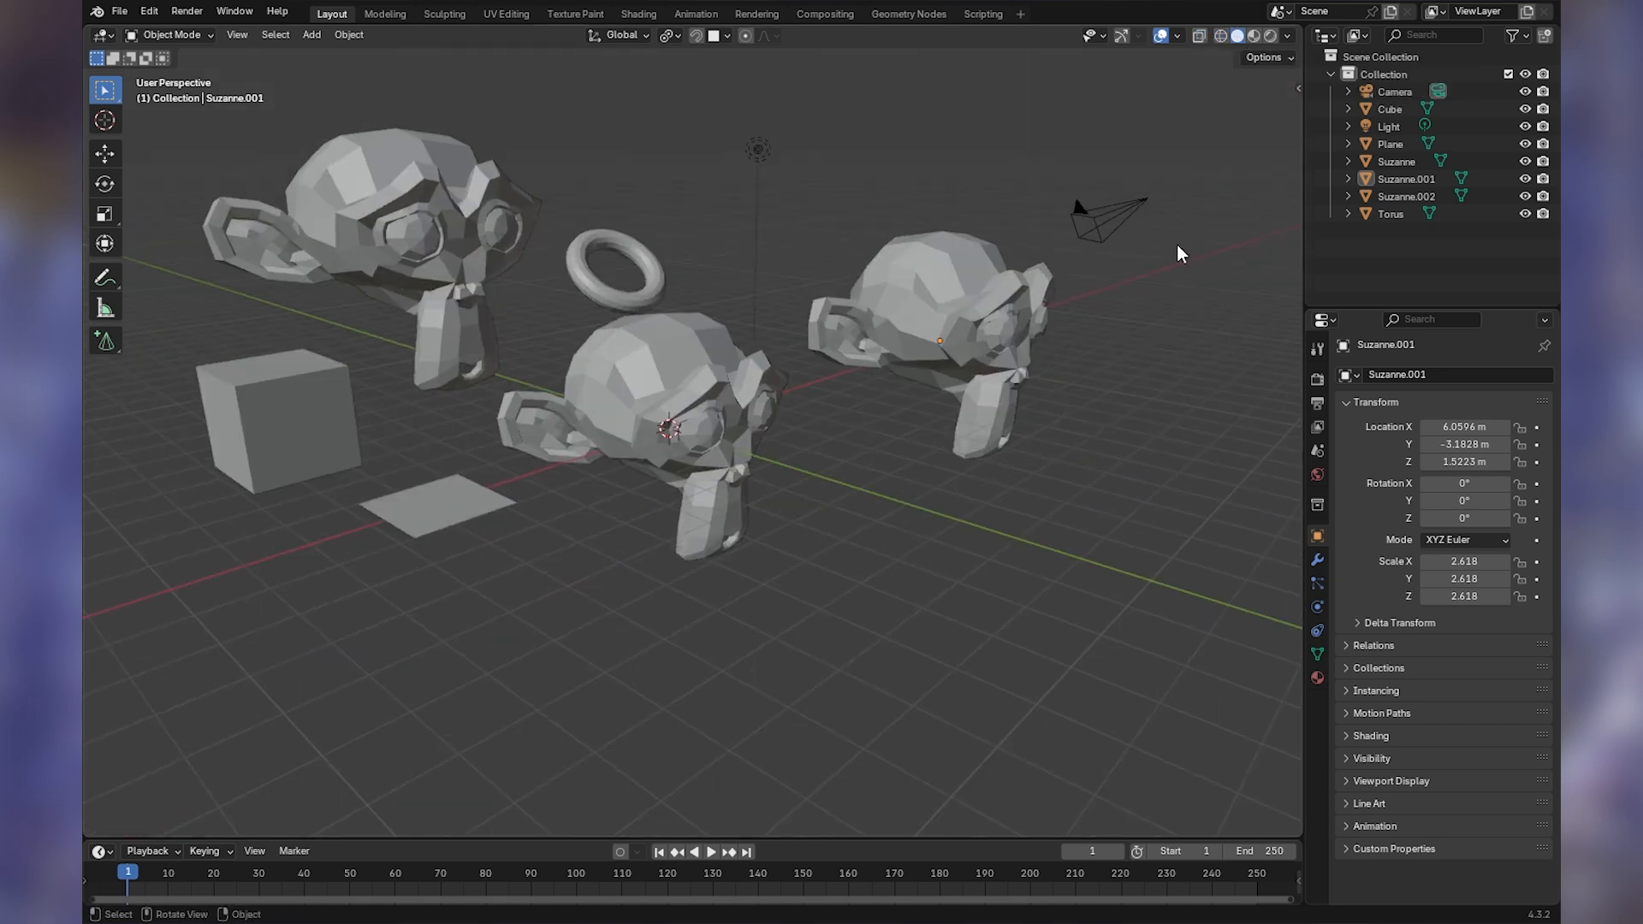
pyautogui.click(1254, 36)
pyautogui.moveTo(1065, 337); pyautogui.dragTo(1044, 334, button='middle')
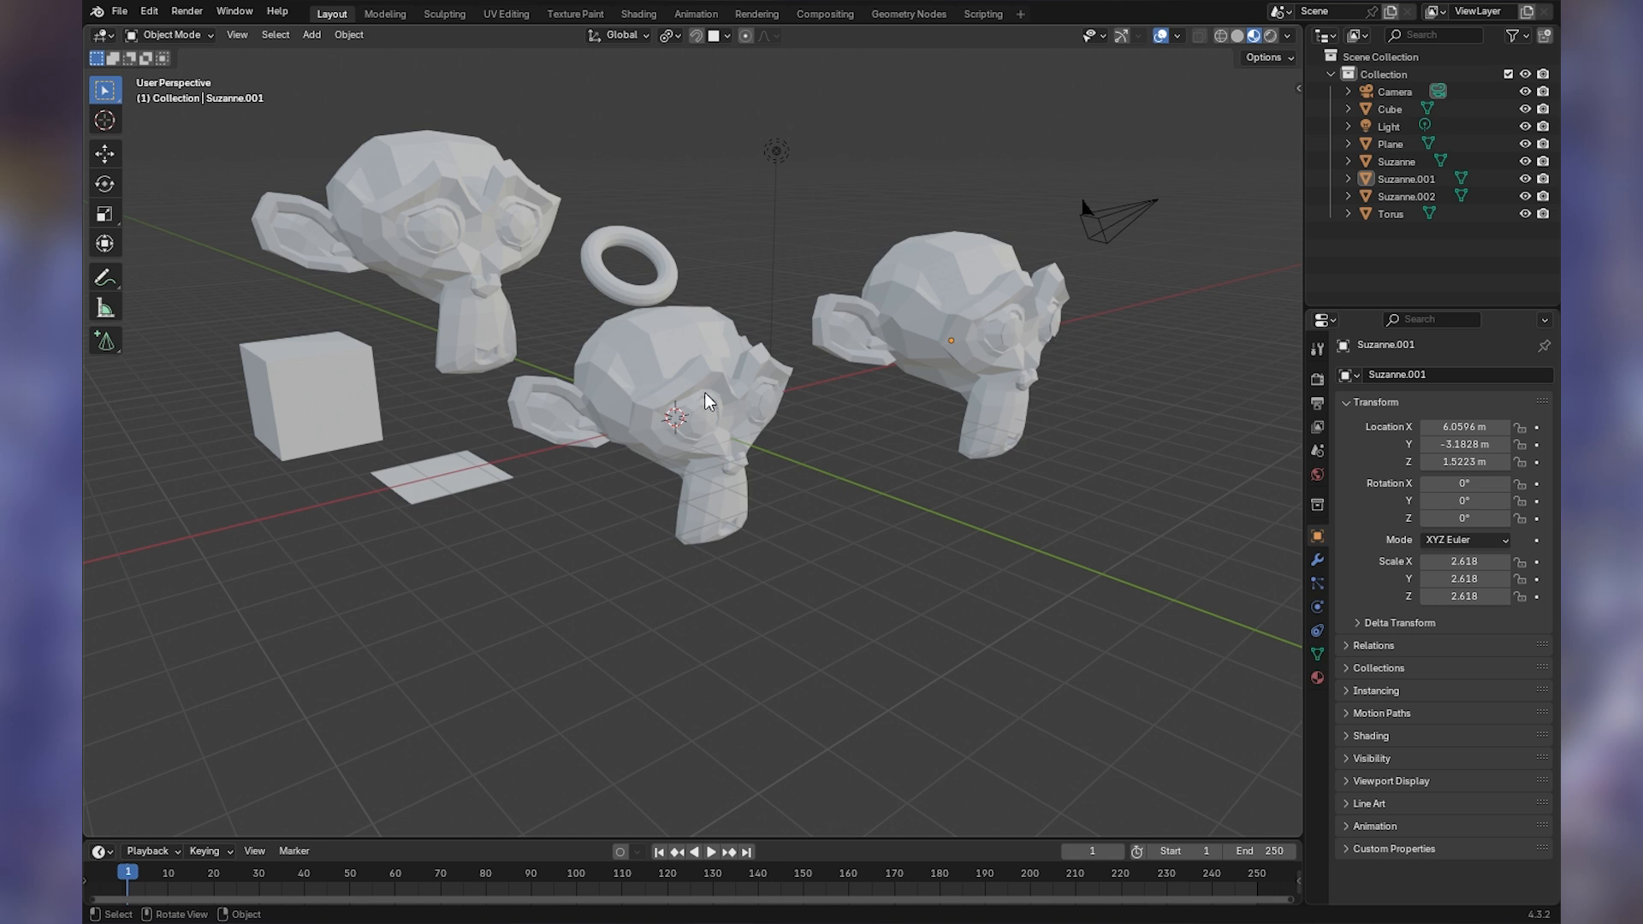
# - Select the Suzanne head at the world origin and view the scene in Material Preview shading
pyautogui.click(705, 394)
pyautogui.keyDown('shift'); pyautogui.moveTo(801, 380); pyautogui.dragTo(883, 368, button='middle'); pyautogui.keyUp('shift')
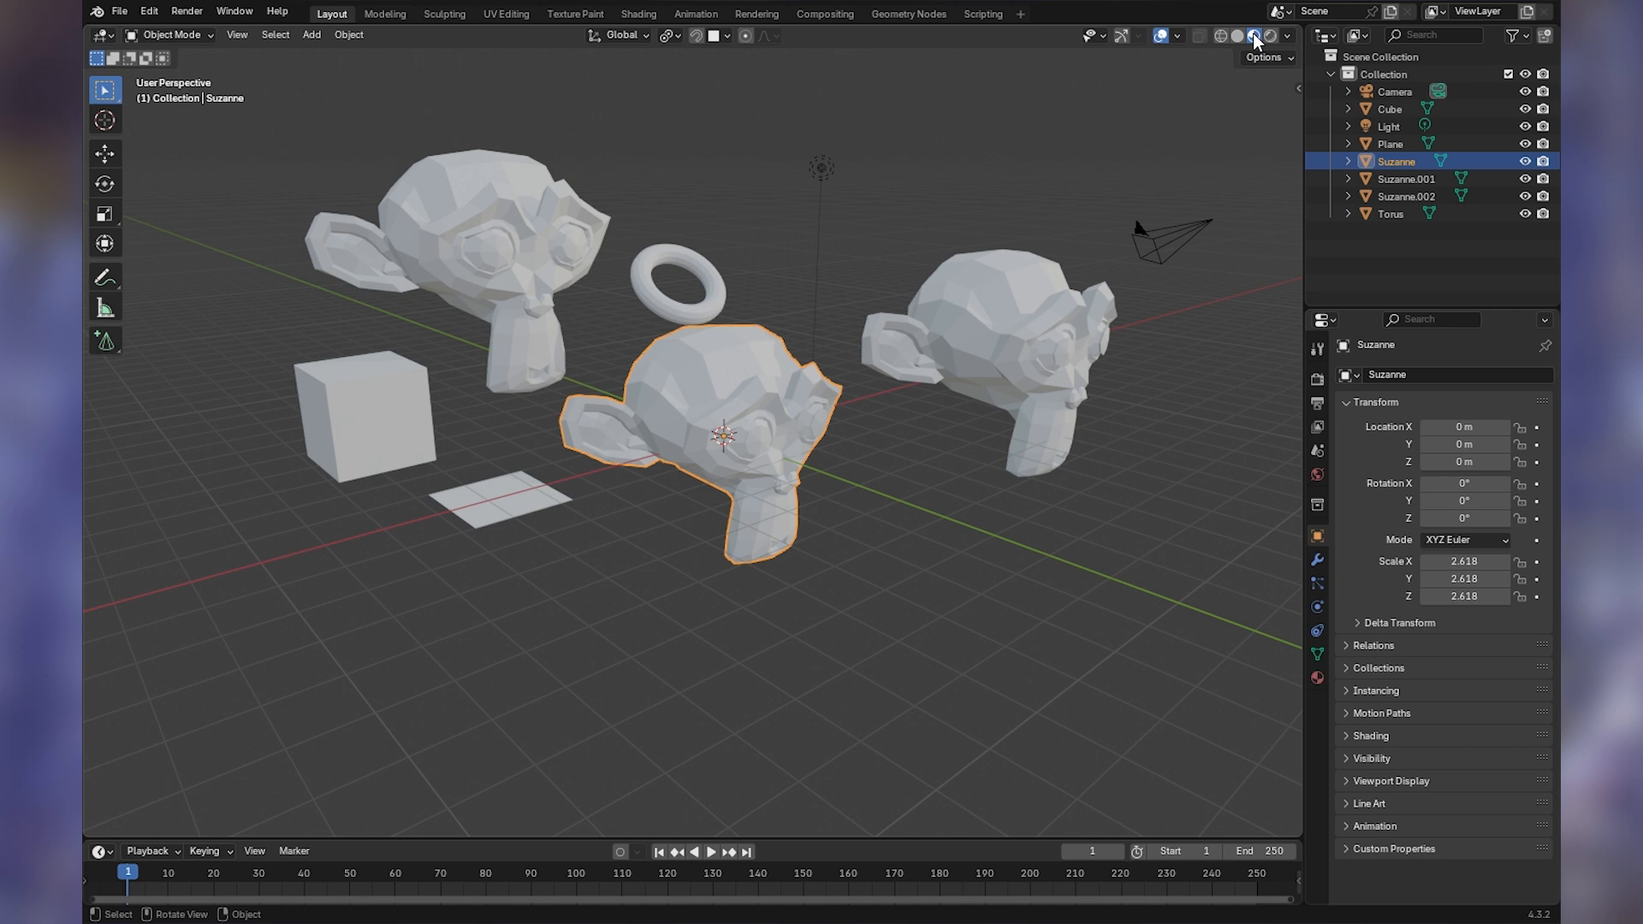
pyautogui.moveTo(1107, 282); pyautogui.dragTo(1149, 291, button='middle')
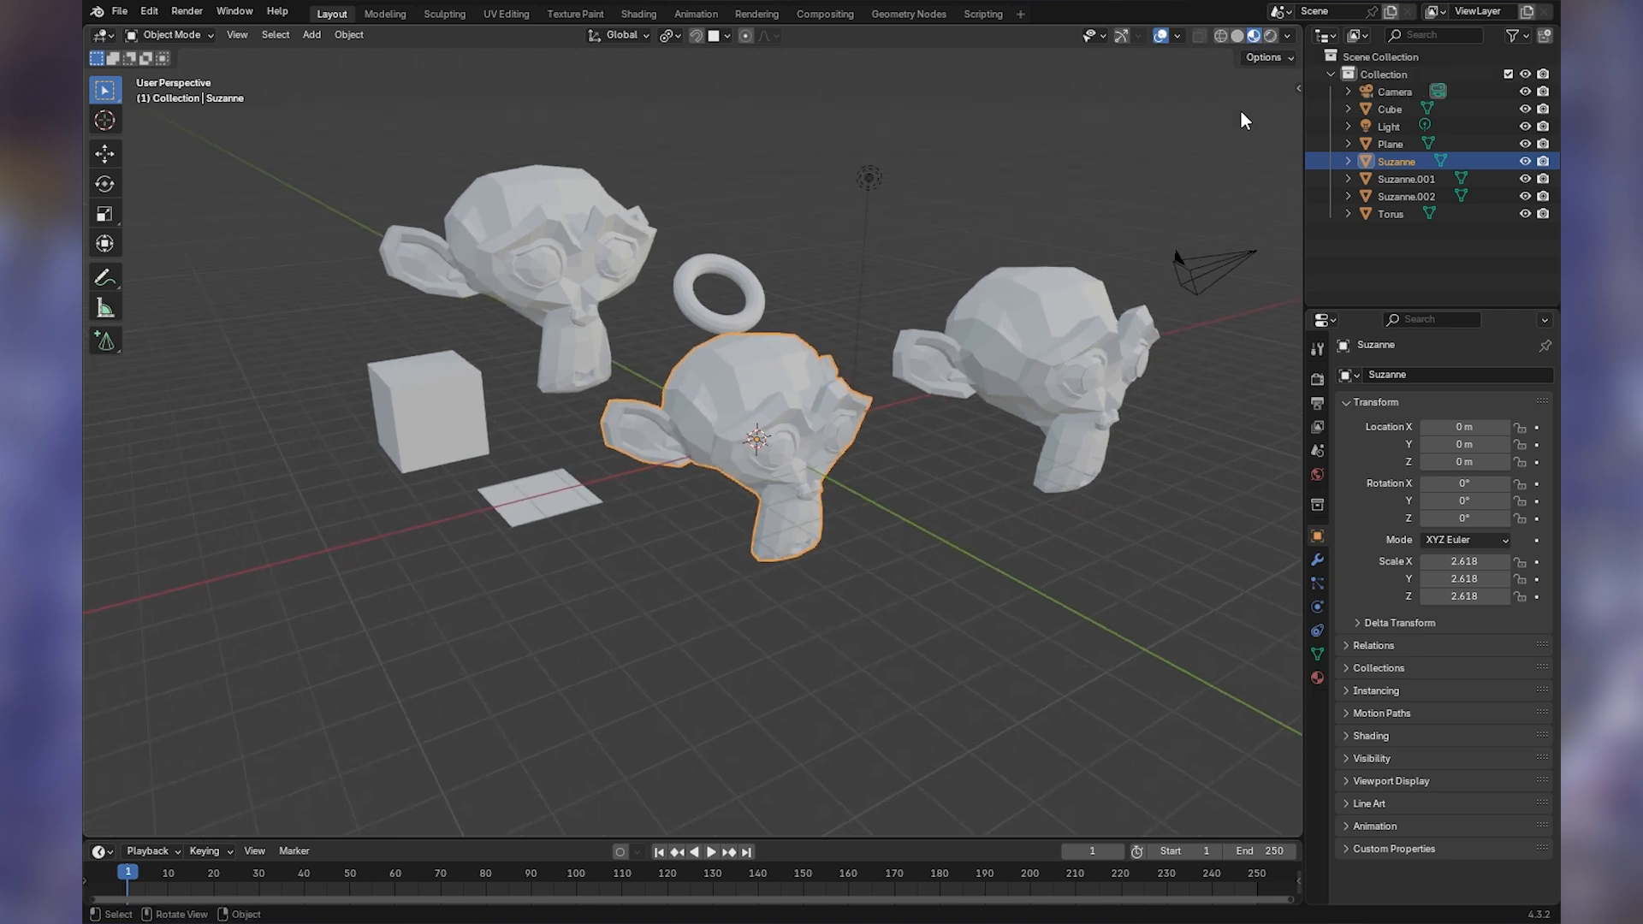
# - Switch the viewport shading to Rendered, show the scene's render engine settings and clear the selection
pyautogui.click(1271, 38)
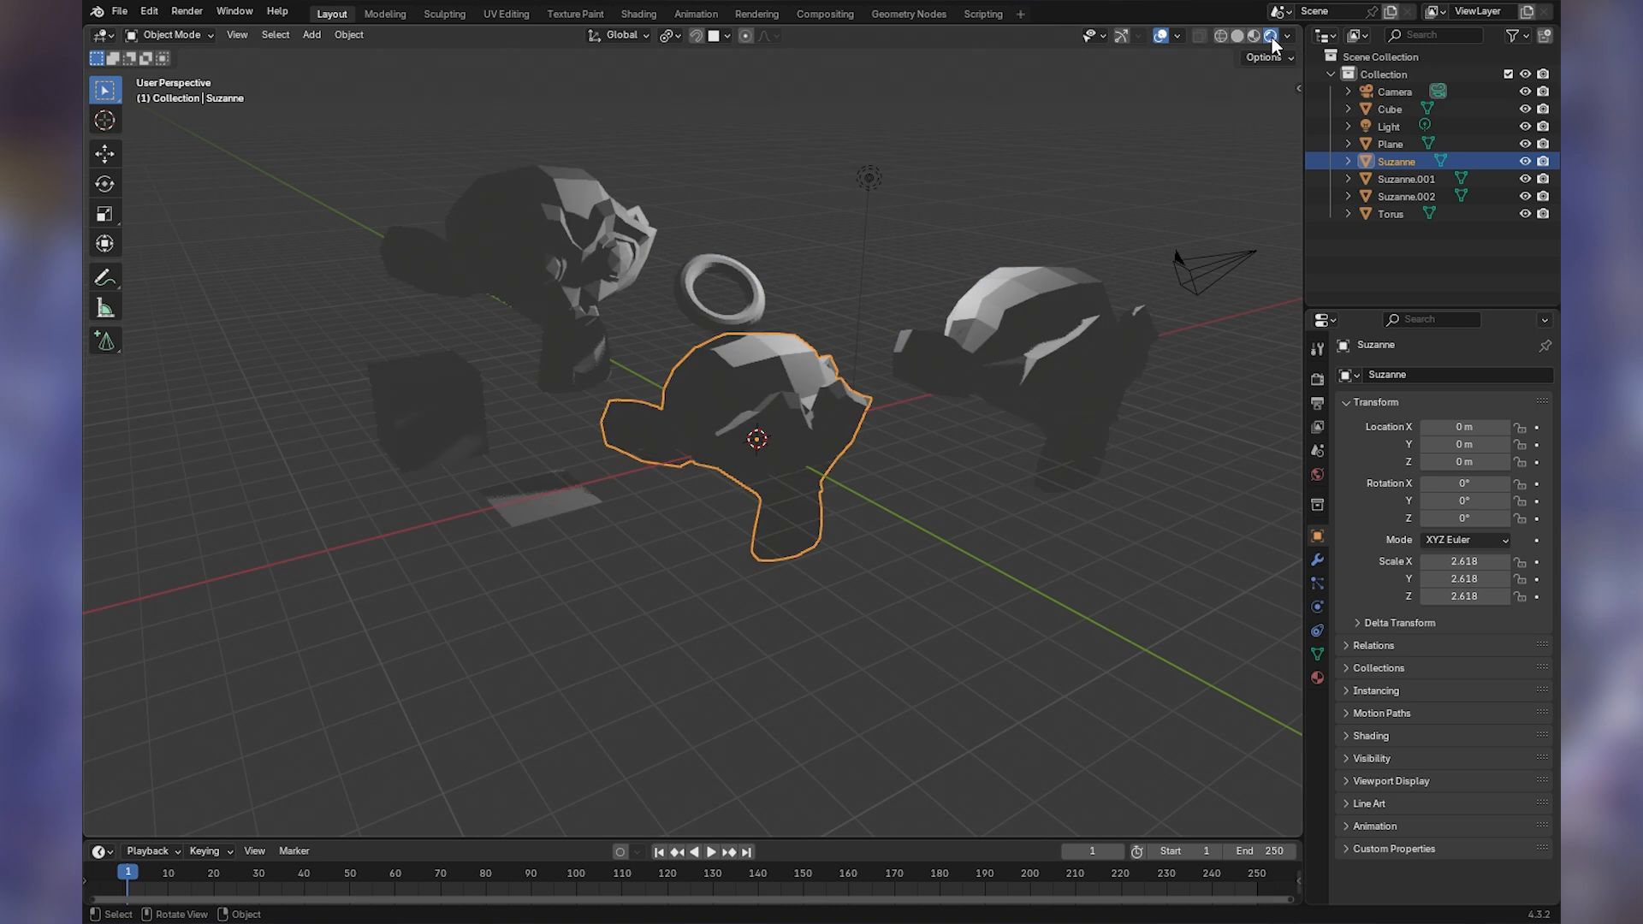
pyautogui.click(1318, 380)
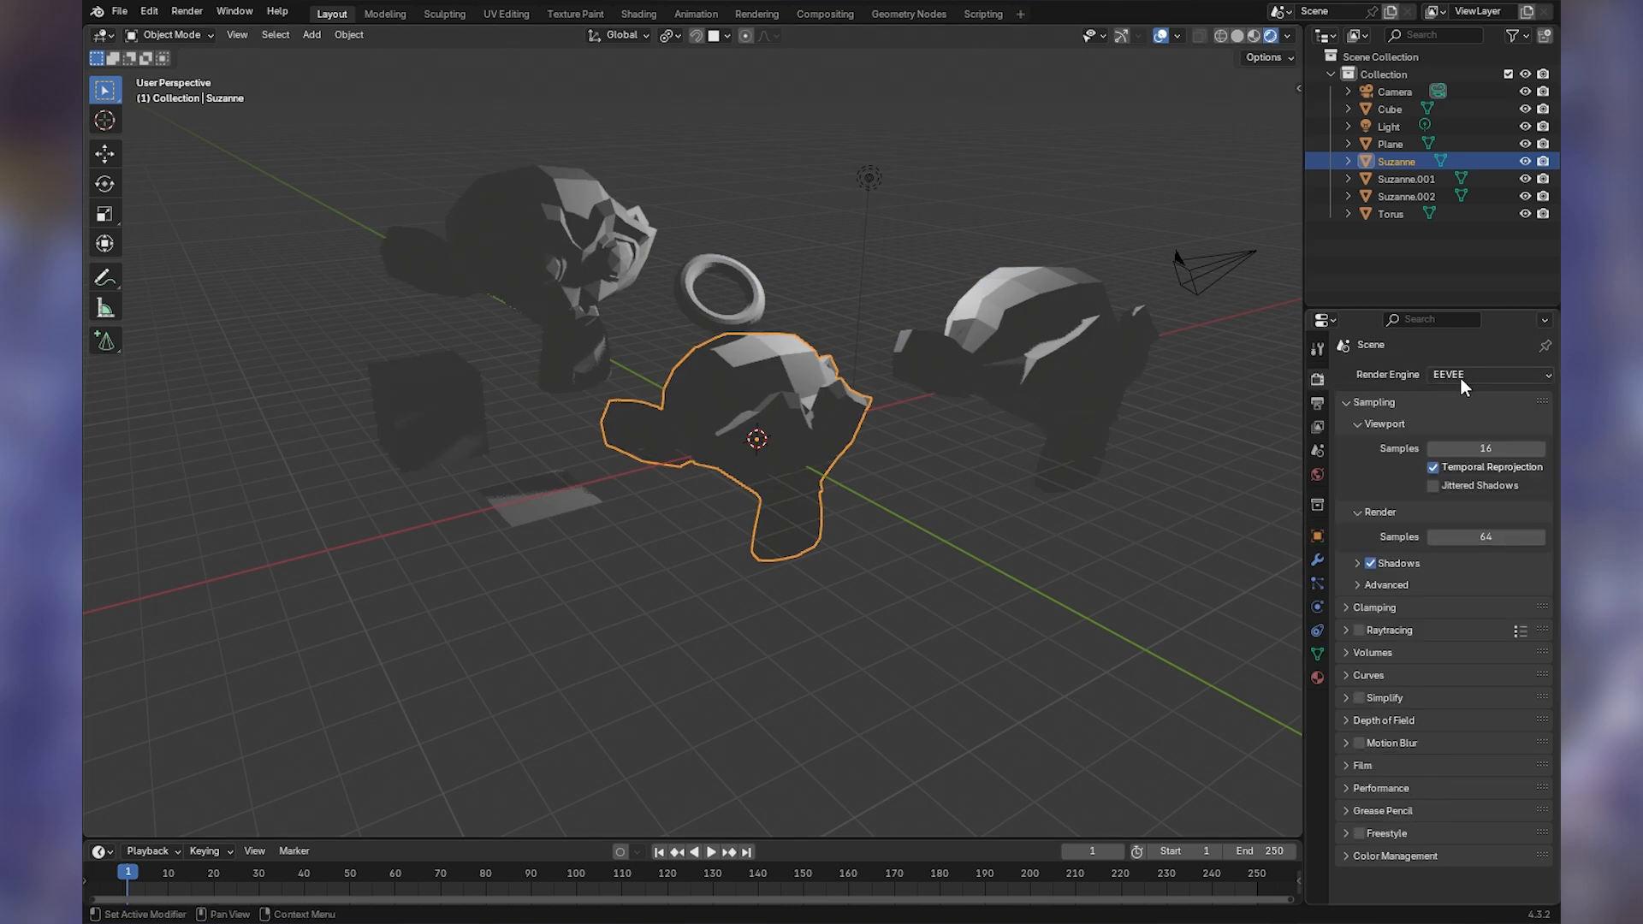
pyautogui.moveTo(1069, 351); pyautogui.dragTo(1021, 441, button='middle')
pyautogui.click(950, 198)
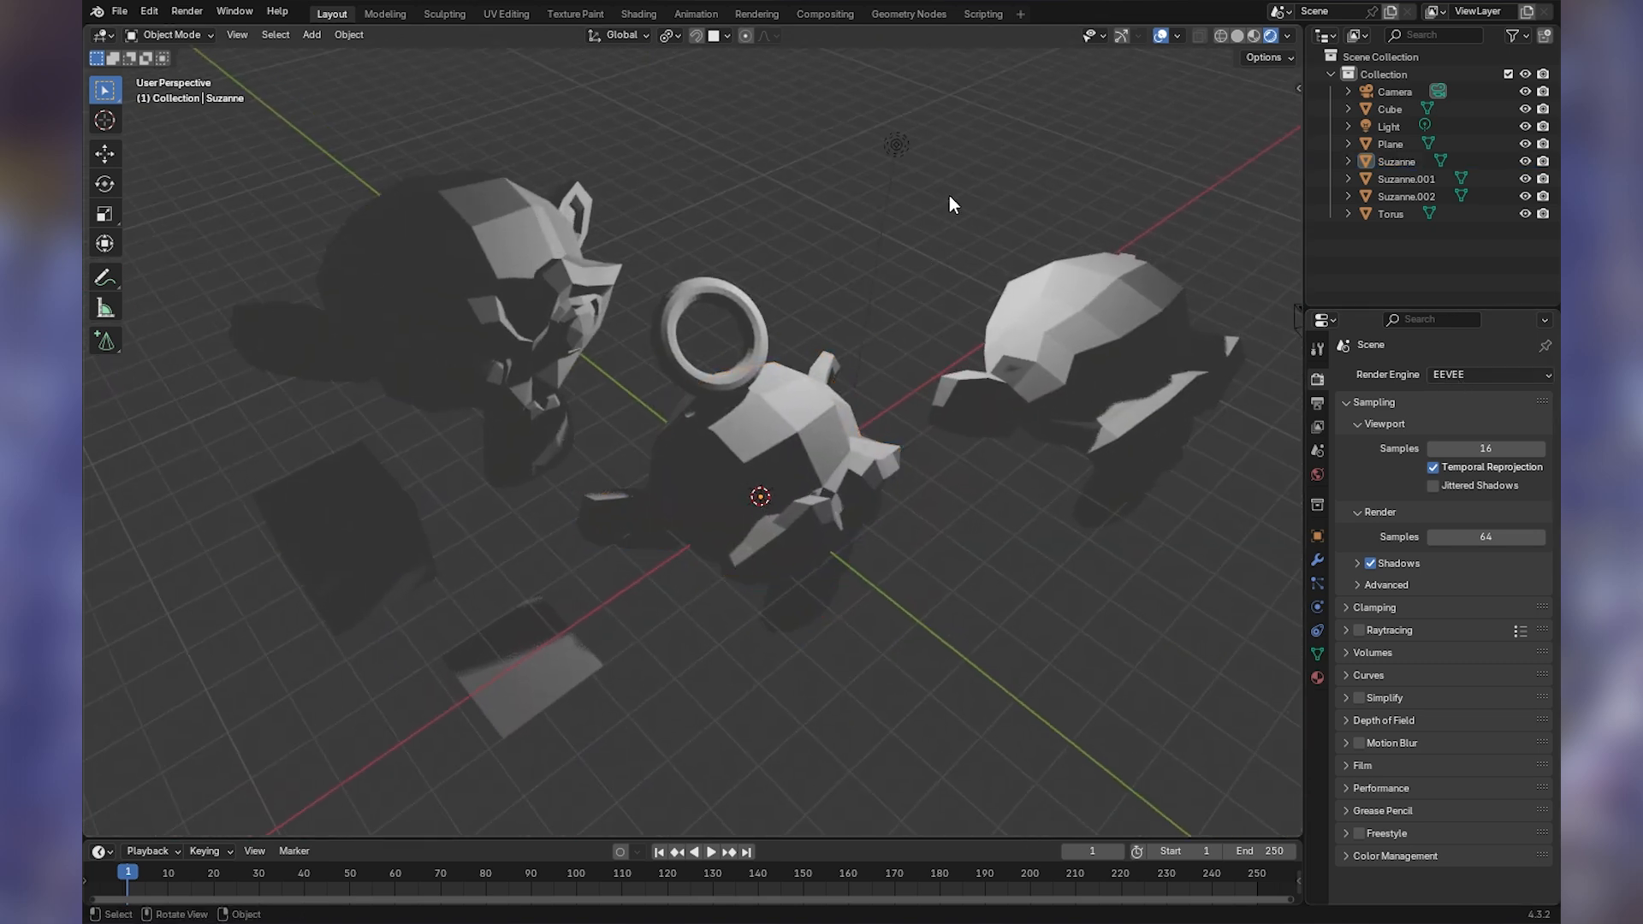
# - Select the light, deselect it, and examine how it illuminates the meshes from several angles
pyautogui.click(937, 164)
pyautogui.moveTo(936, 164); pyautogui.dragTo(986, 291, button='middle')
pyautogui.click(986, 293)
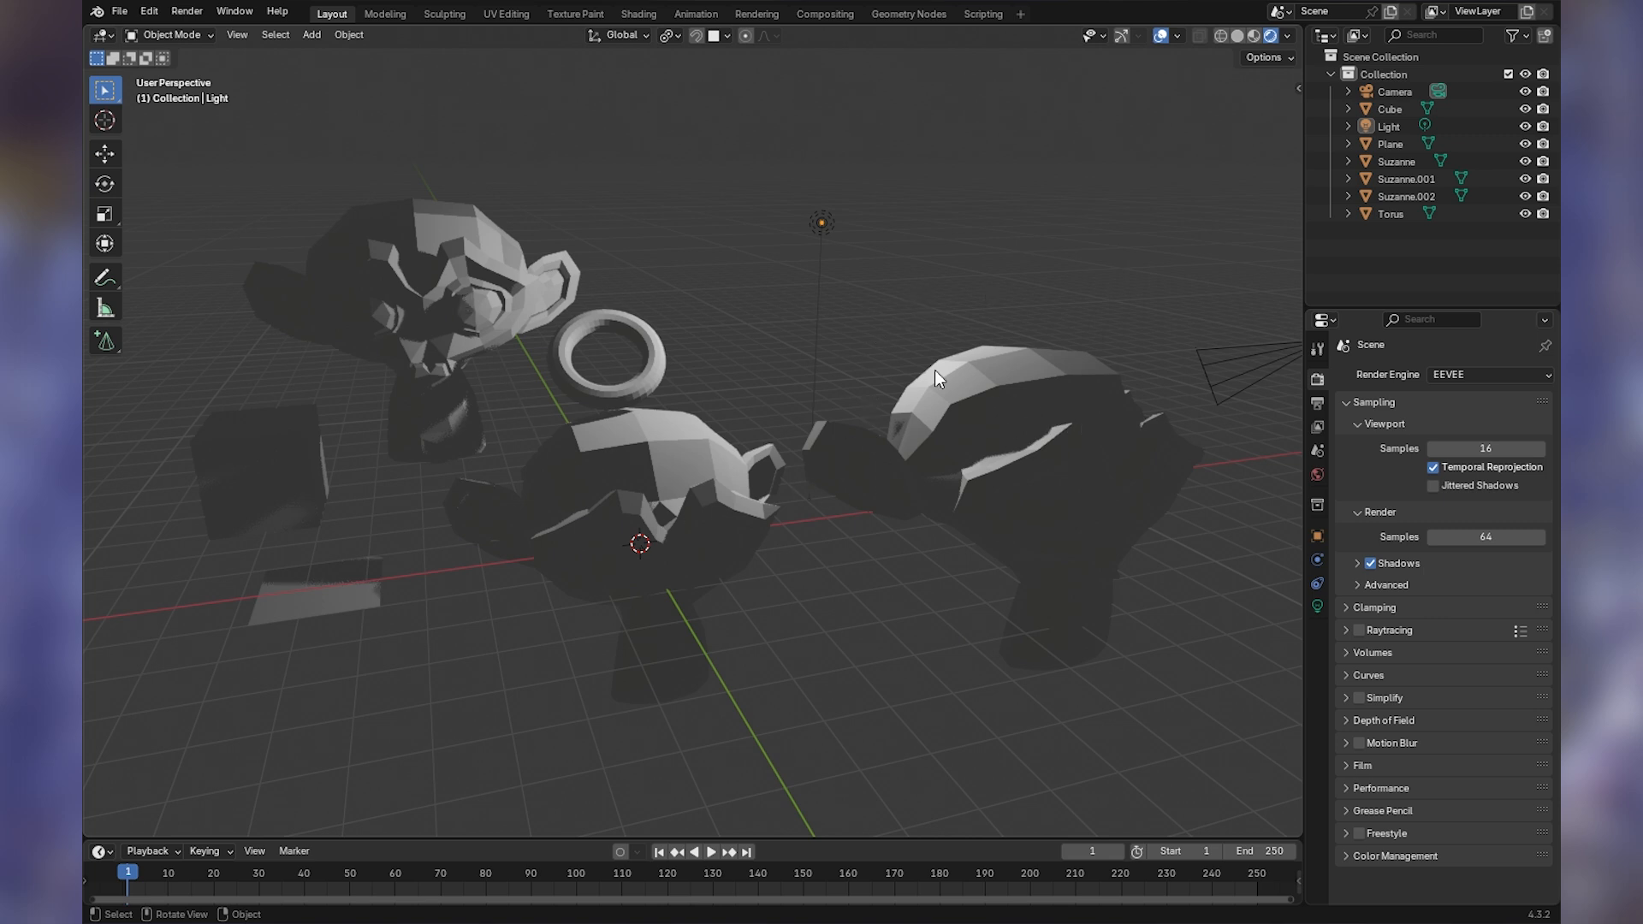
pyautogui.moveTo(958, 250); pyautogui.dragTo(962, 289, button='middle')
pyautogui.keyDown('shift'); pyautogui.moveTo(917, 317); pyautogui.dragTo(943, 313, button='middle'); pyautogui.keyUp('shift')
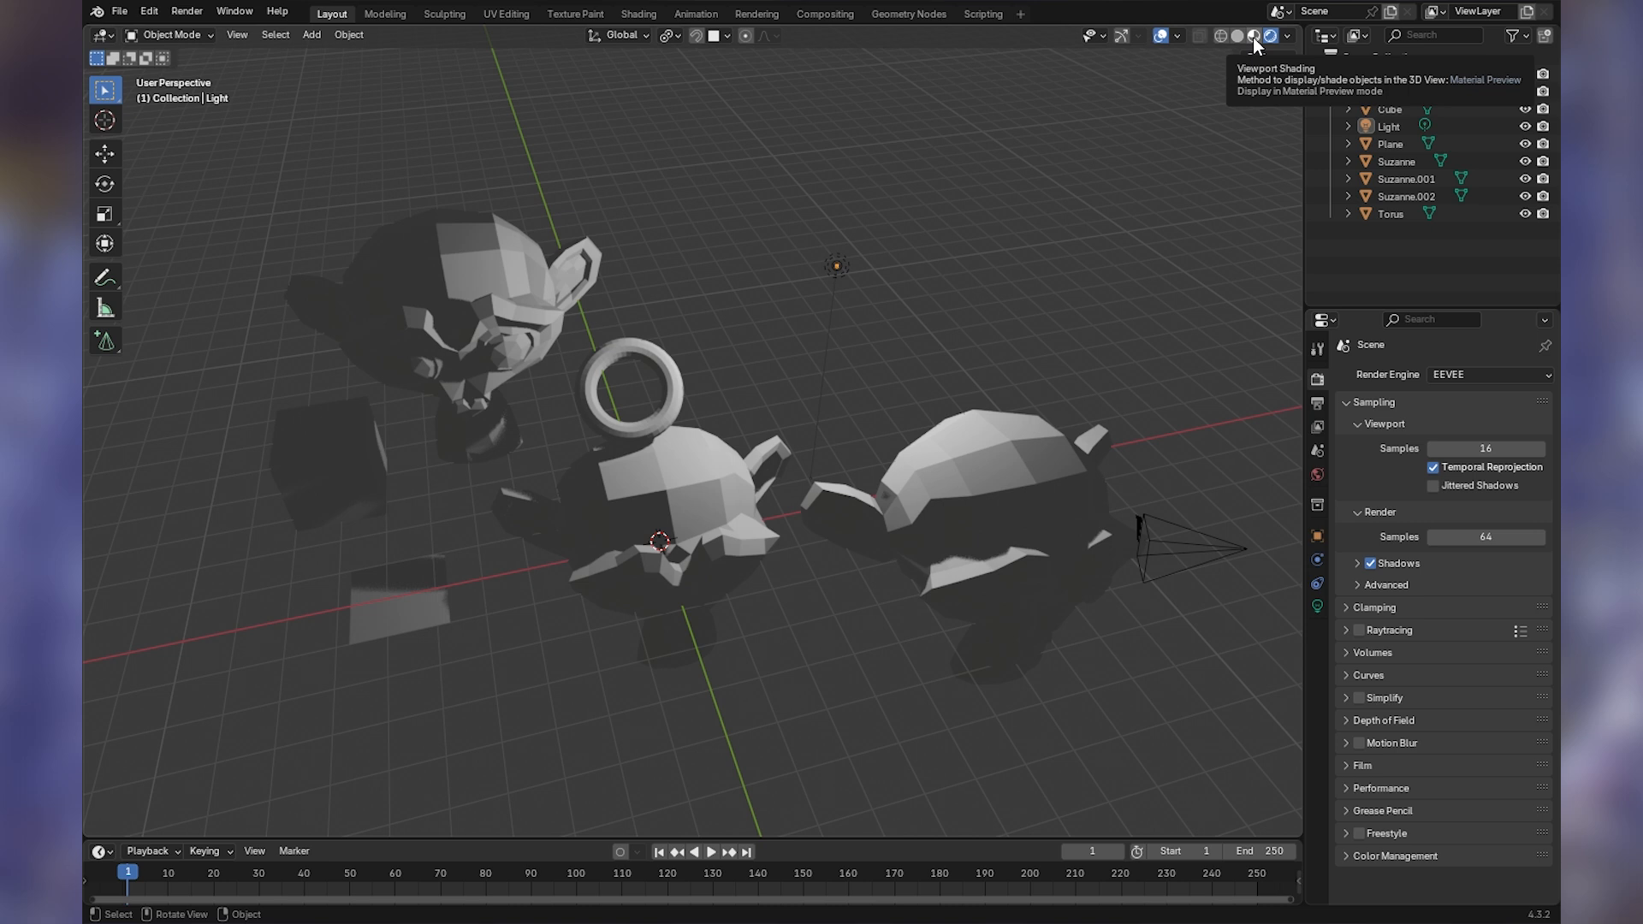
# - Select and deselect the camera, and switch the viewport shading back to Solid
pyautogui.moveTo(1048, 311)
pyautogui.mouseDown(button='middle')
pyautogui.moveTo(978, 375)
pyautogui.moveTo(989, 312)
pyautogui.moveTo(938, 337)
pyautogui.moveTo(968, 337)
pyautogui.mouseUp(button='middle')
pyautogui.click(1121, 324)
pyautogui.click(1072, 255)
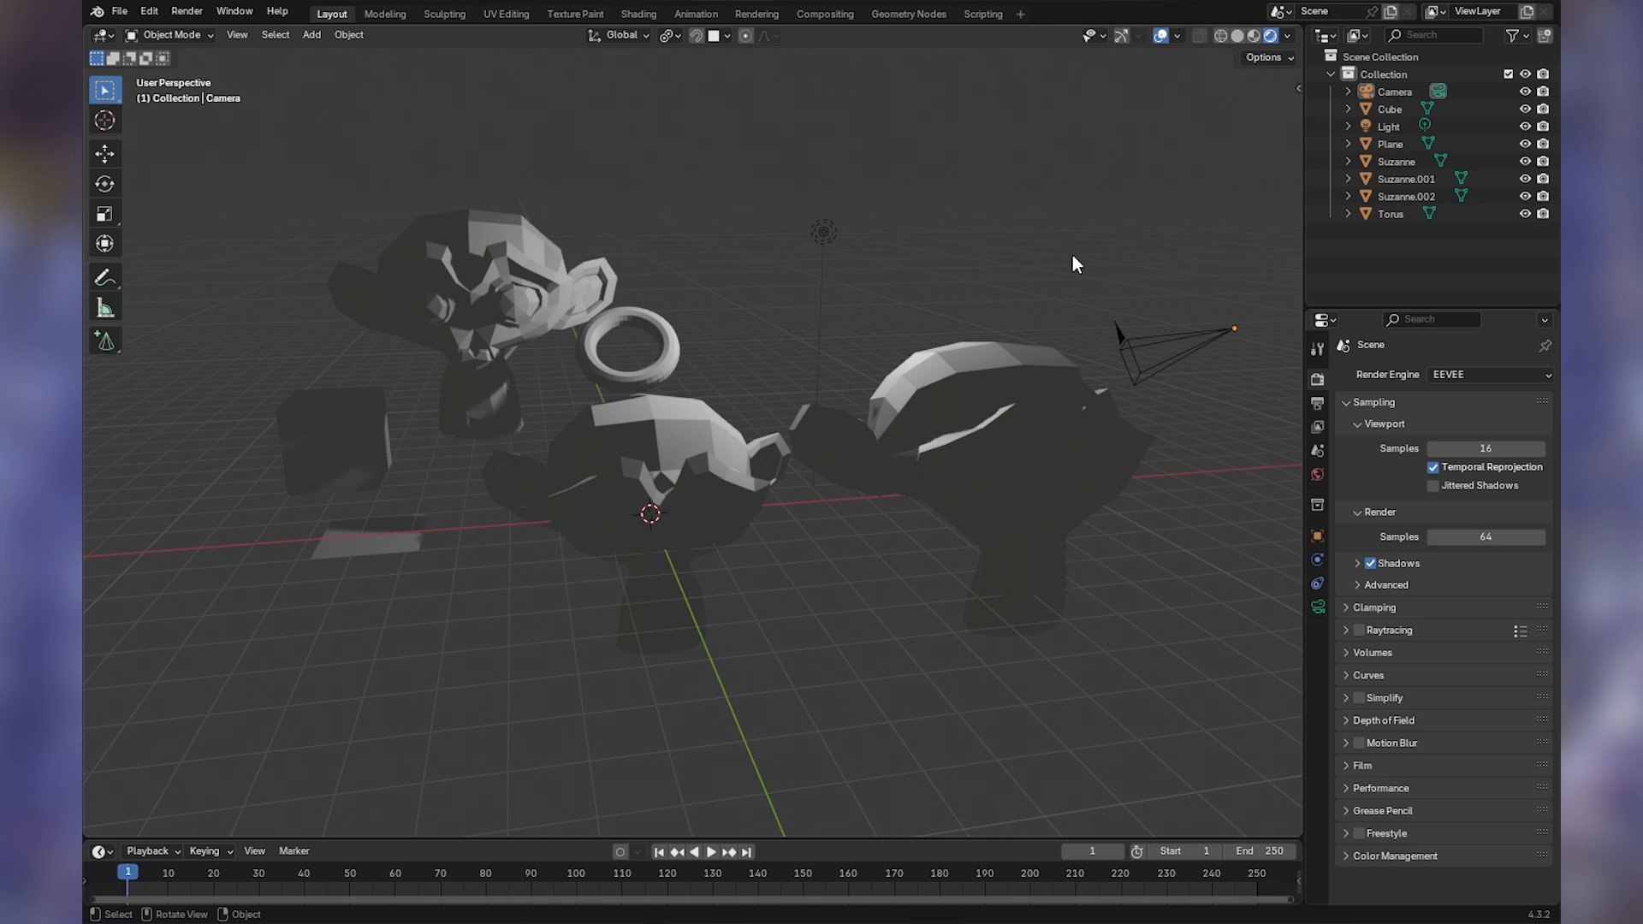
pyautogui.click(1238, 36)
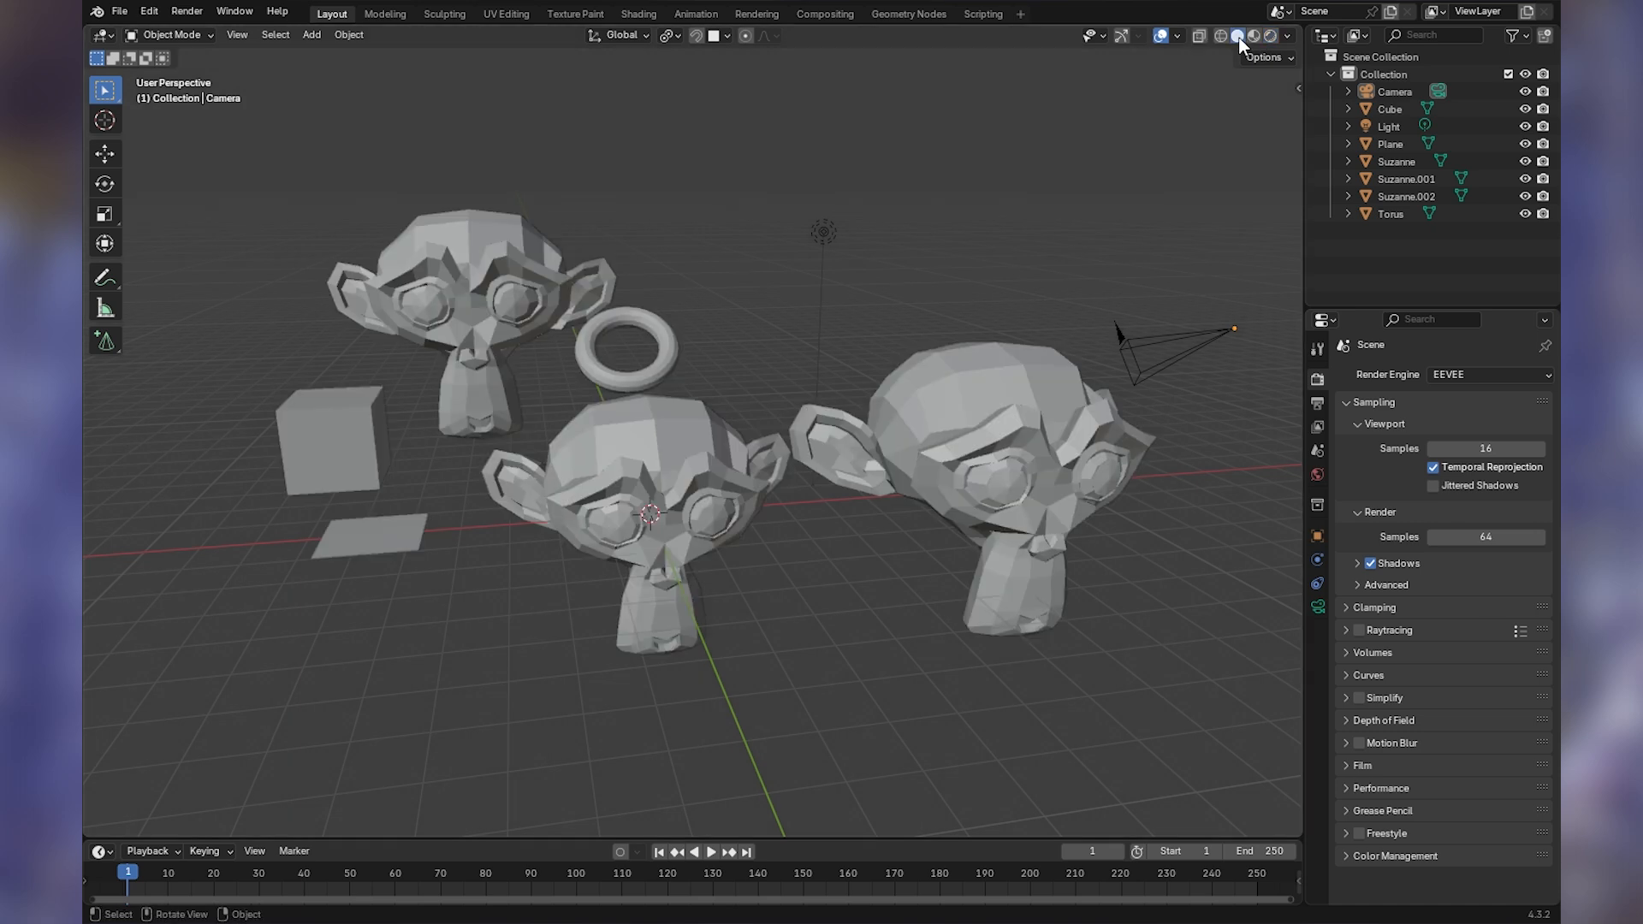
pyautogui.moveTo(896, 263); pyautogui.dragTo(968, 303, button='middle')
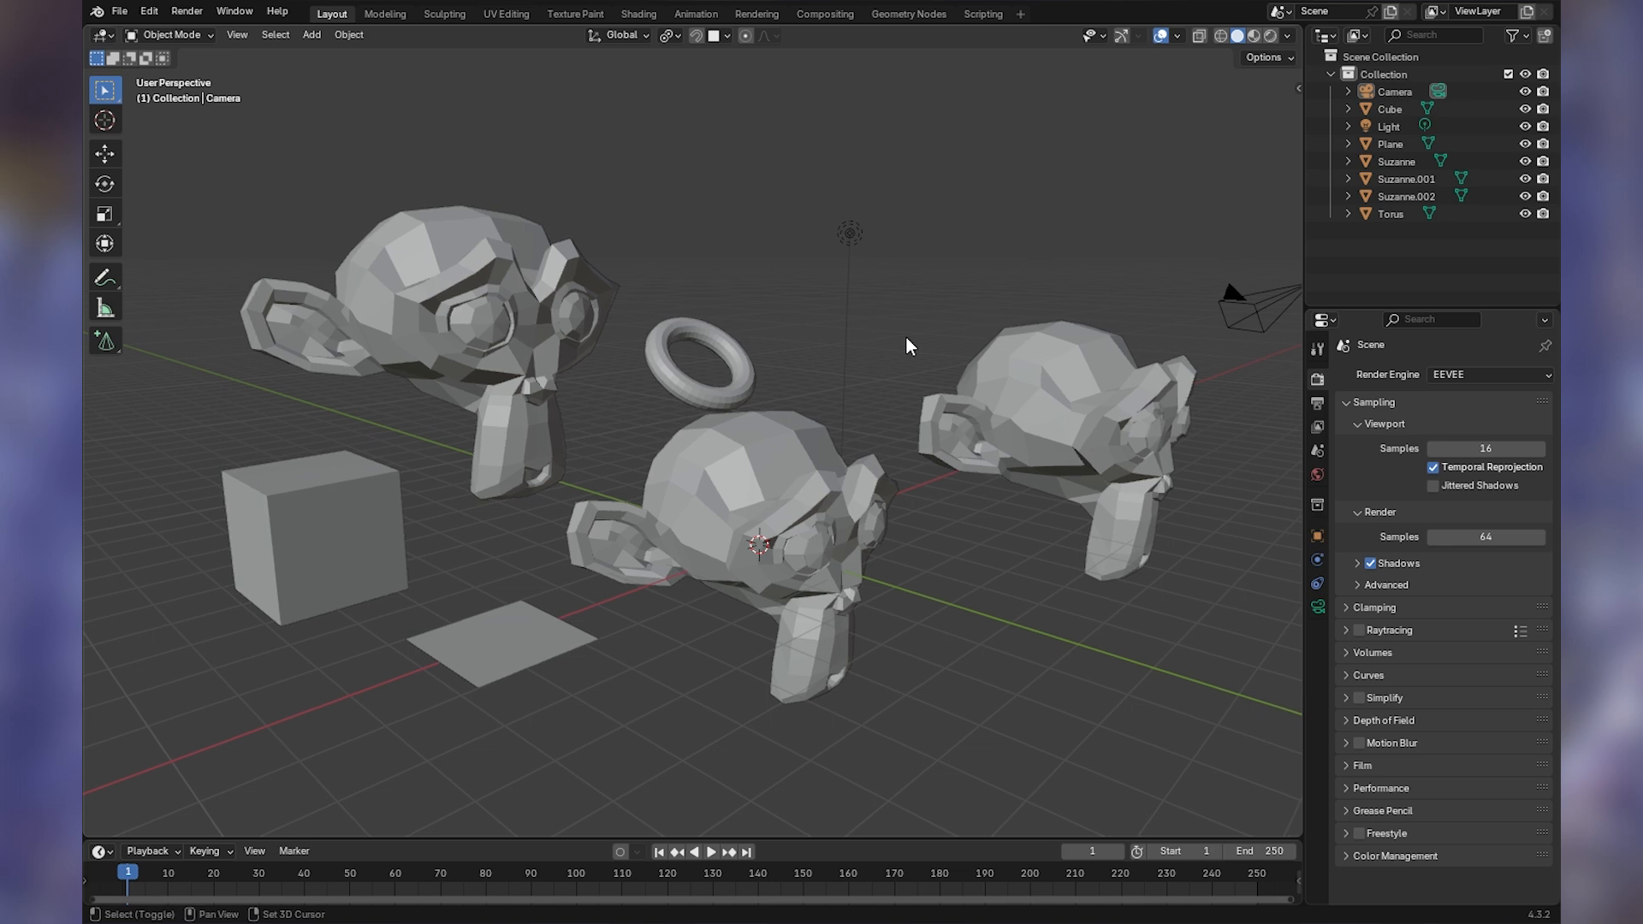